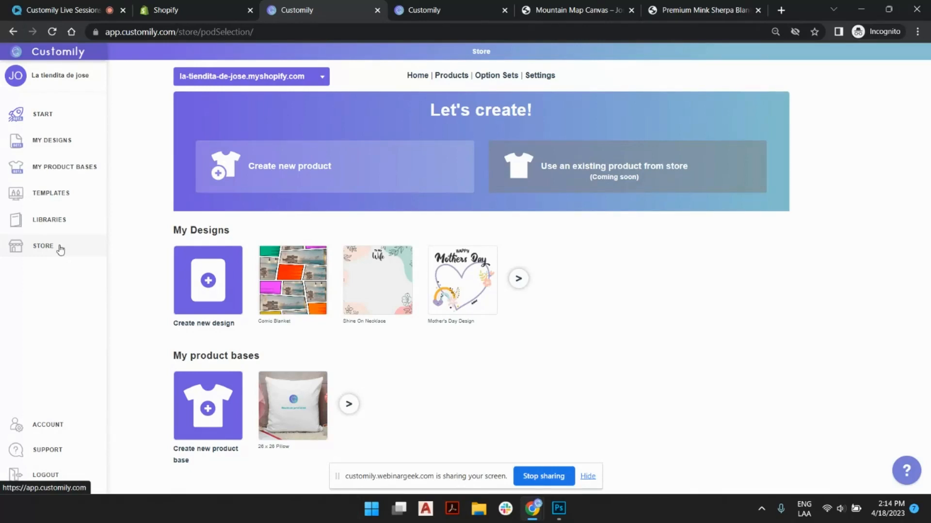
- Review the Mountain Map Canvas and Premium Mink Sherpa Blanket 60×80 product pages in the storefront
click(574, 9)
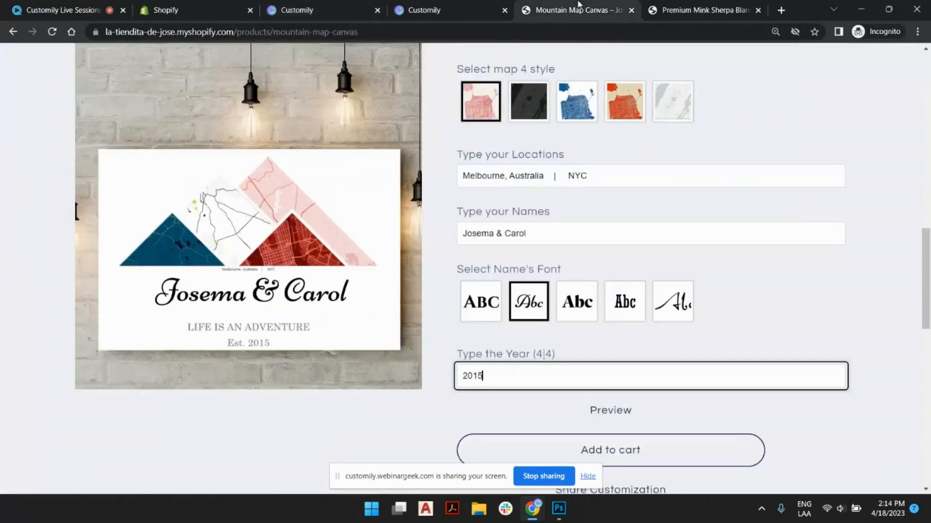
click(694, 11)
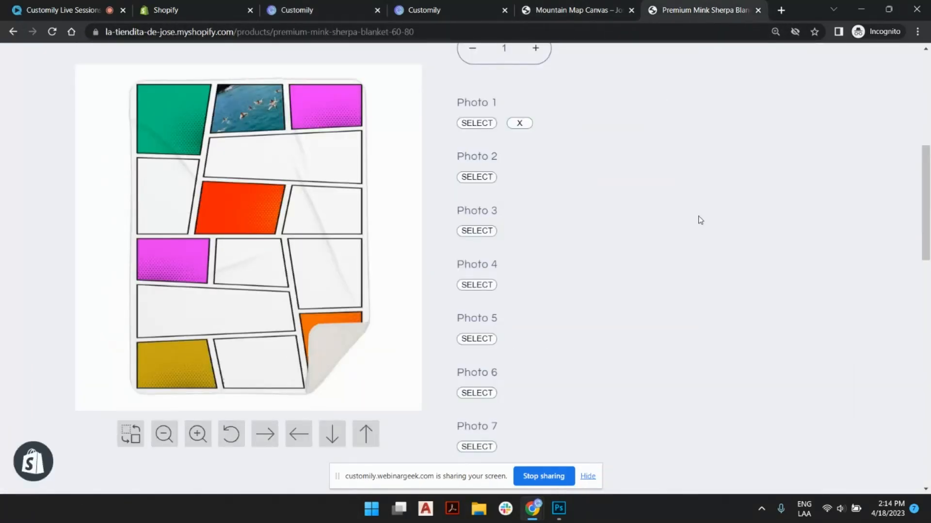
scroll(698, 216, up, 6)
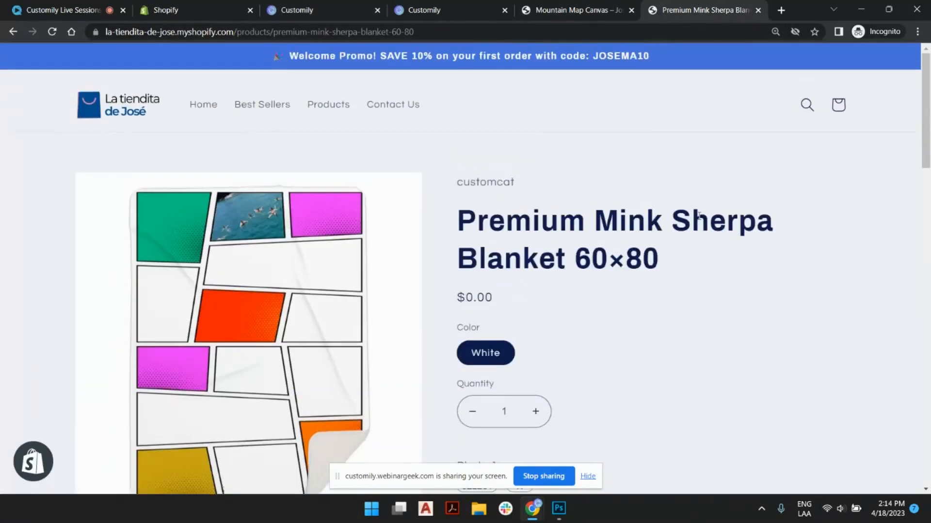
scroll(711, 280, down, 2)
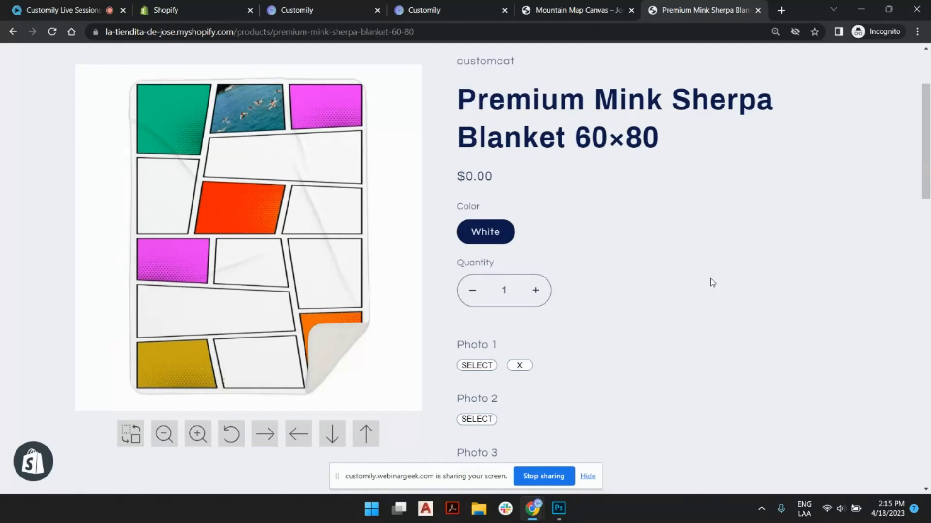
click(605, 8)
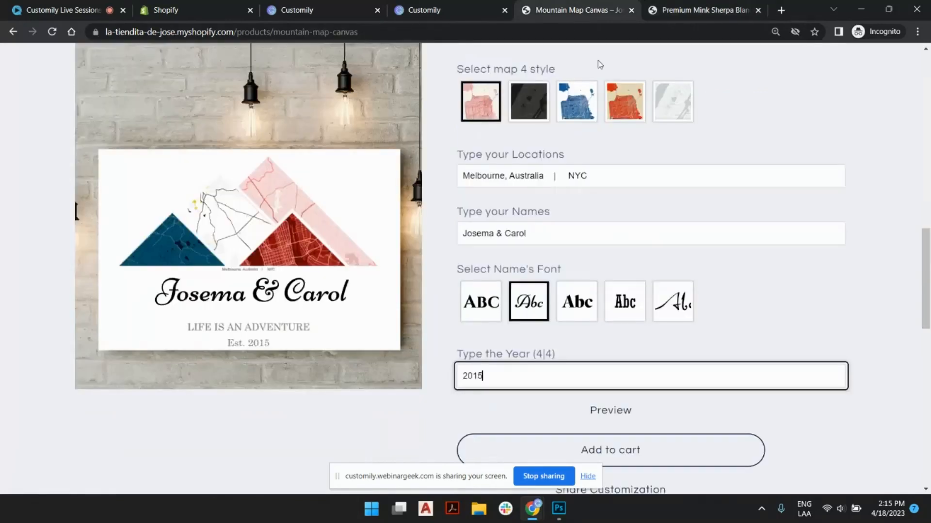
scroll(785, 182, up, 3)
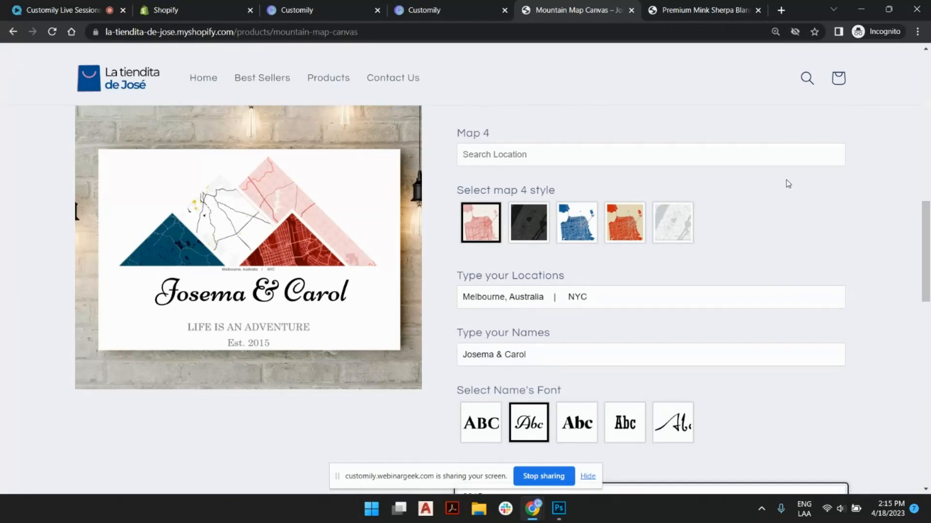
- Switch to the Customily store page, start a new product and choose CustomCat as the fulfillment provider
click(310, 4)
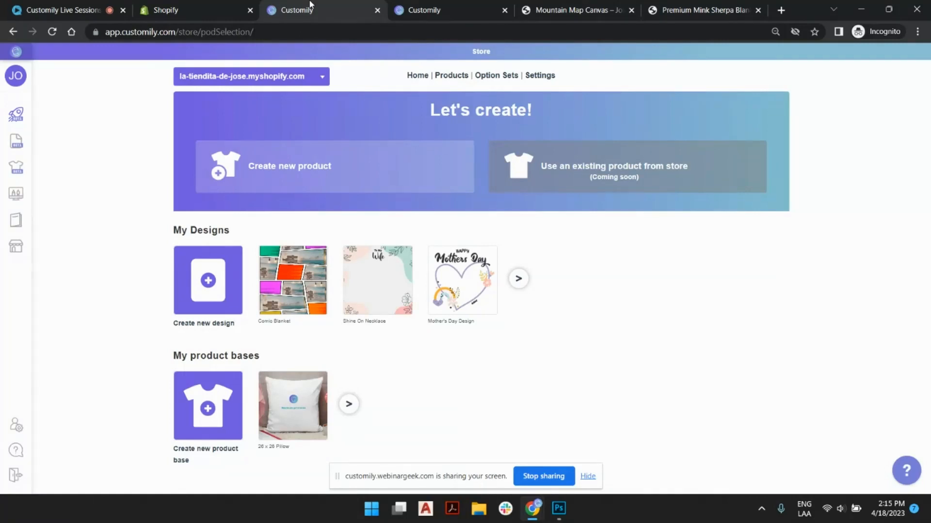
click(405, 162)
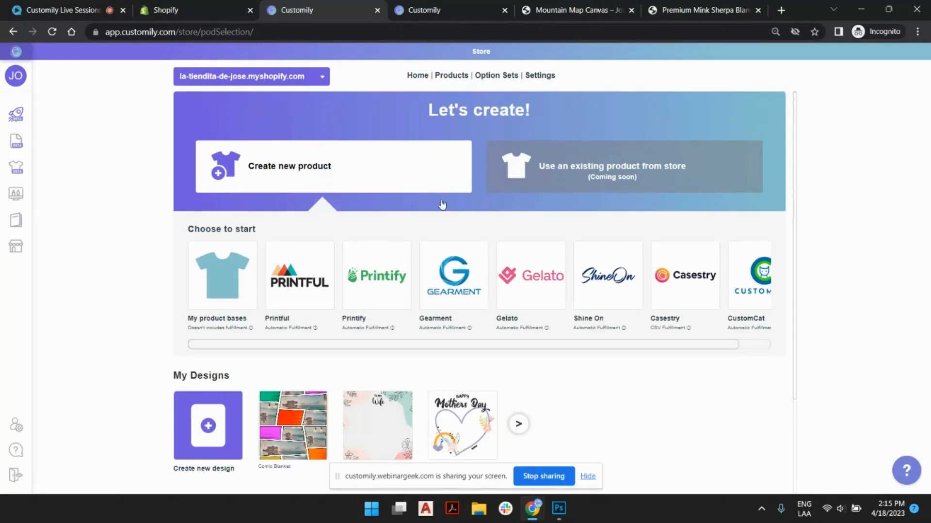
scroll(405, 163, down, 3)
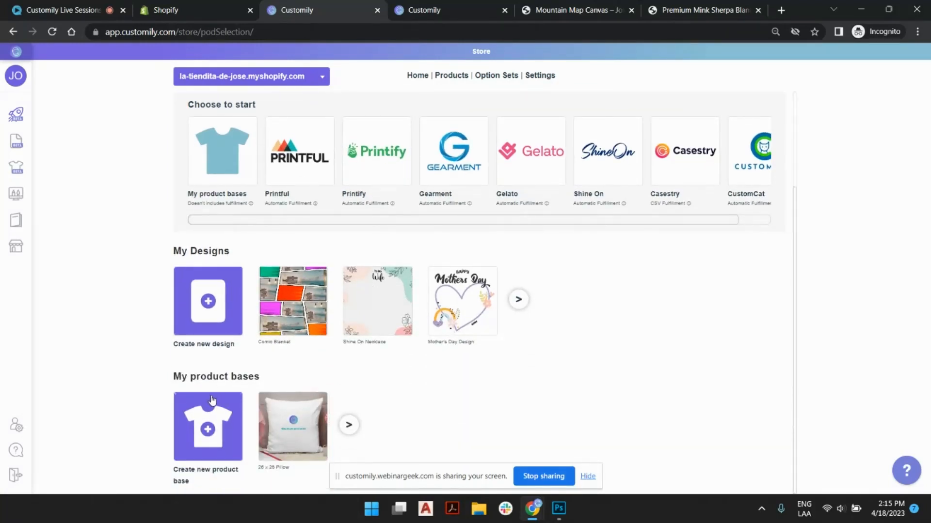
click(588, 476)
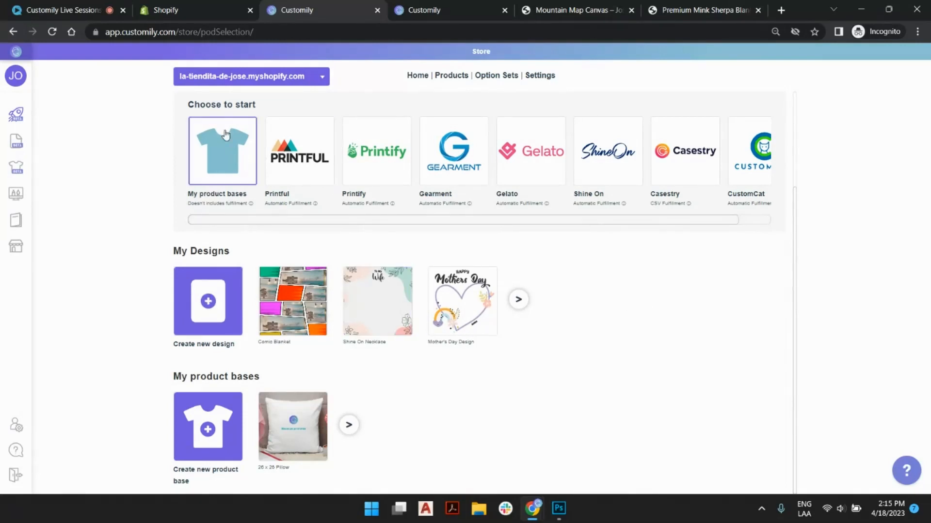
drag(584, 221, 538, 222)
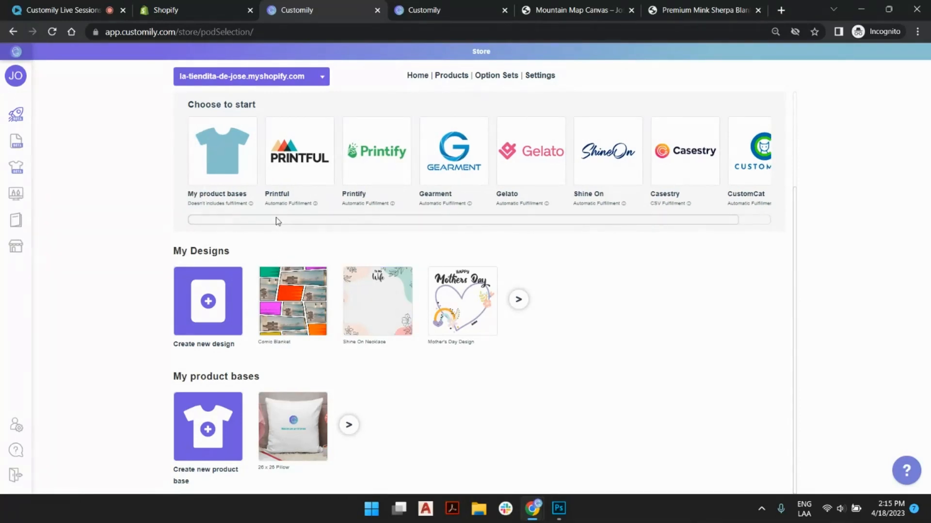
mouse_move(273, 208)
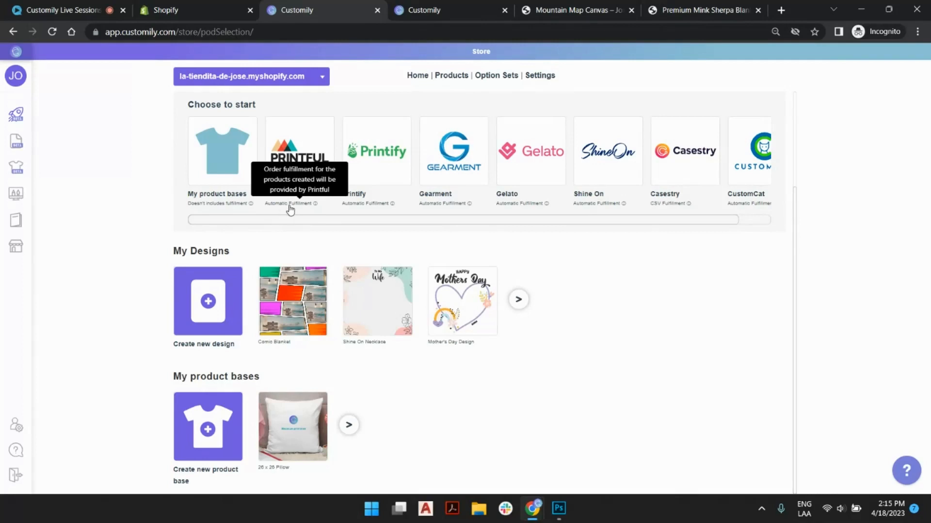
click(308, 207)
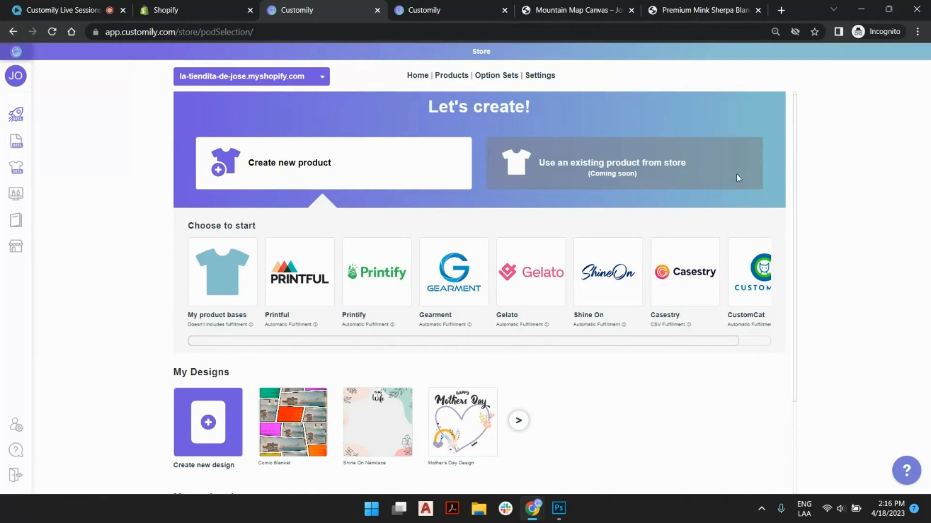
mouse_move(680, 327)
drag(732, 341, 762, 341)
click(731, 258)
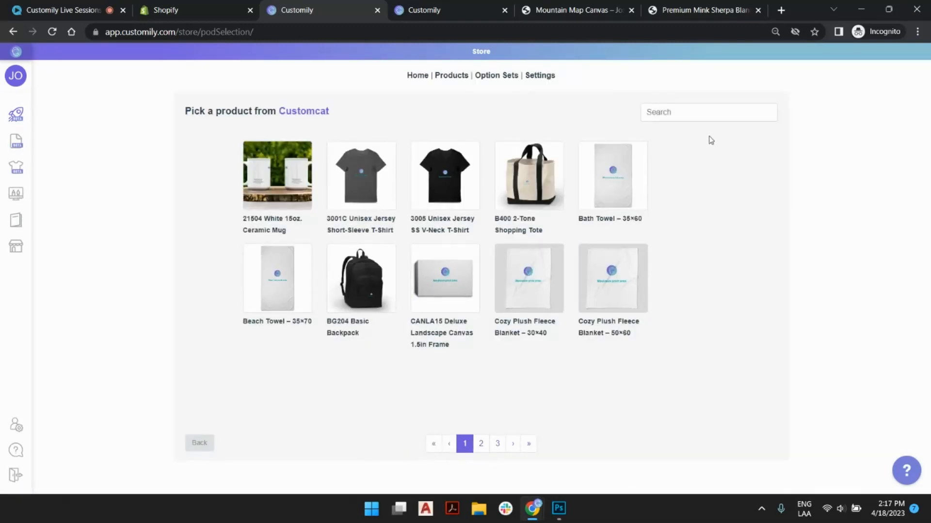
- Browse the CustomCat product catalog through to its third page
click(693, 114)
text(b)
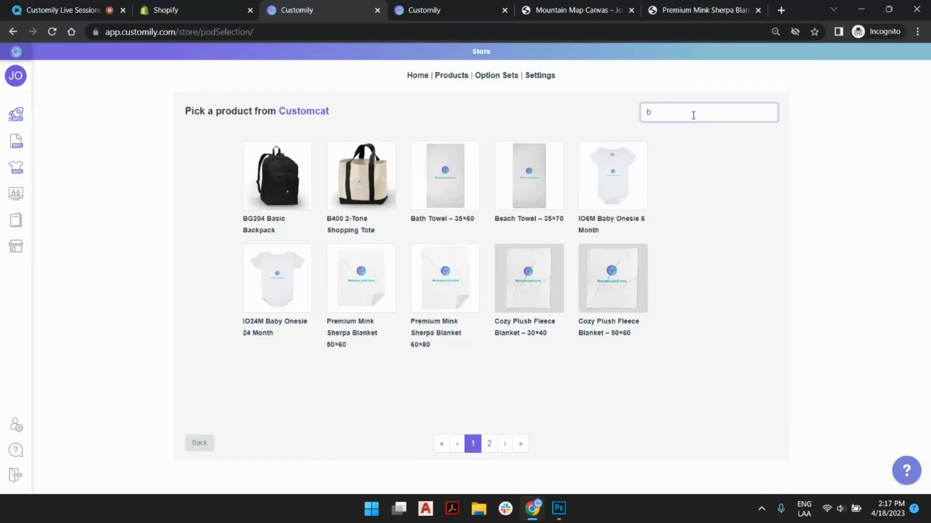
key(BackSpace)
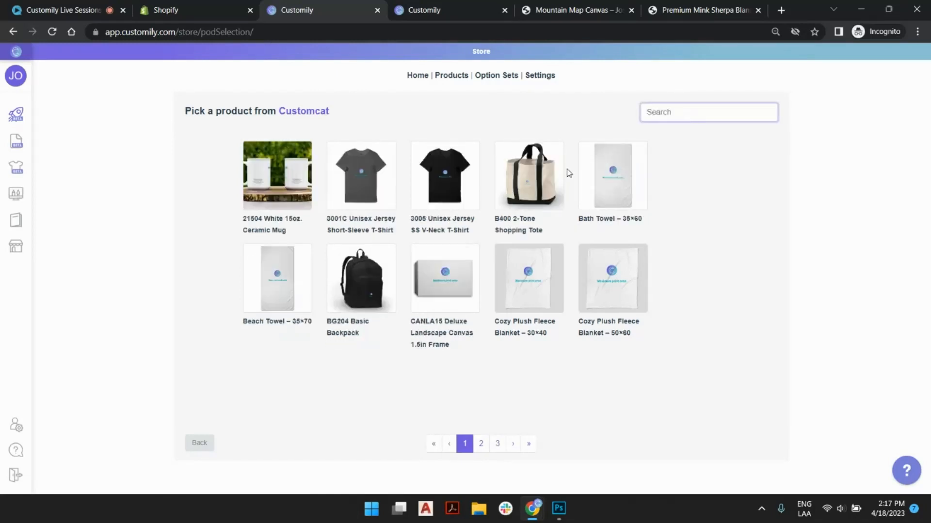
click(485, 444)
click(497, 445)
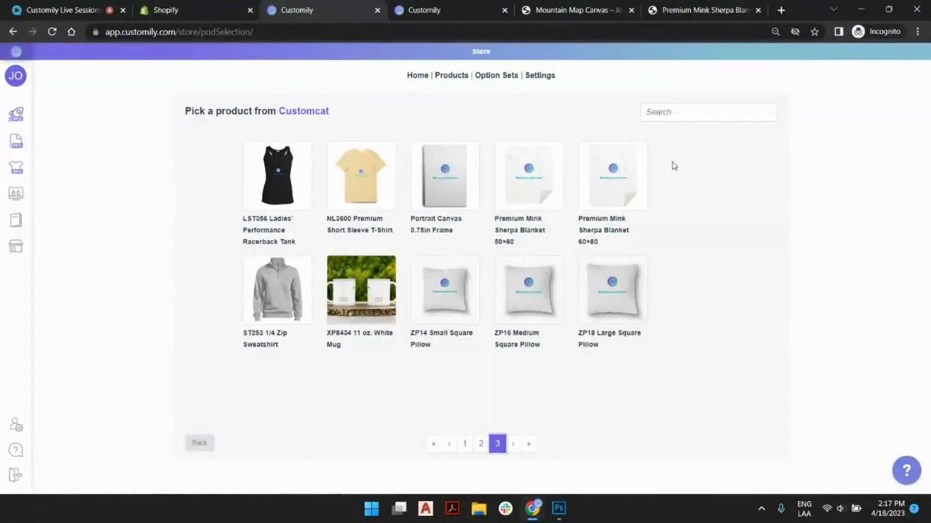
- Search the catalog for "blanket", pick Premium Mink Sherpa Blanket 60×80 and accept its White color and Front print area
click(688, 115)
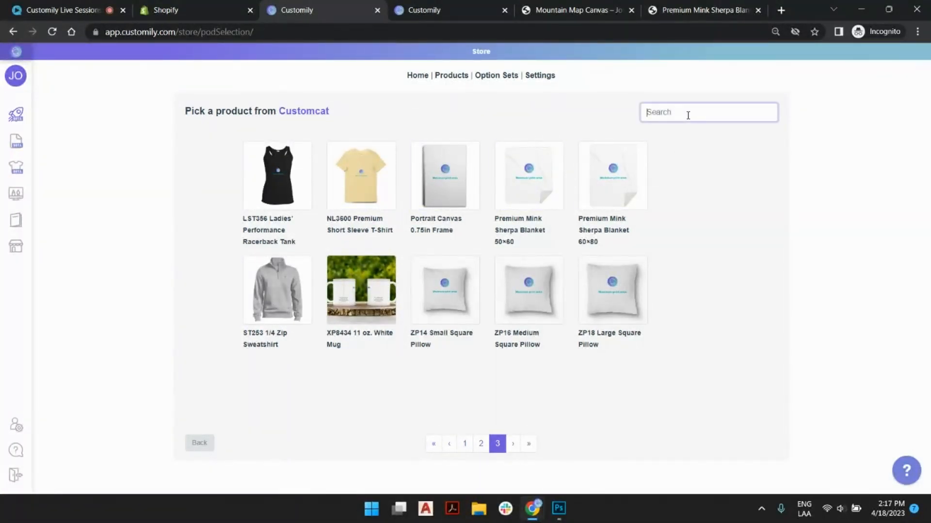
text(b)
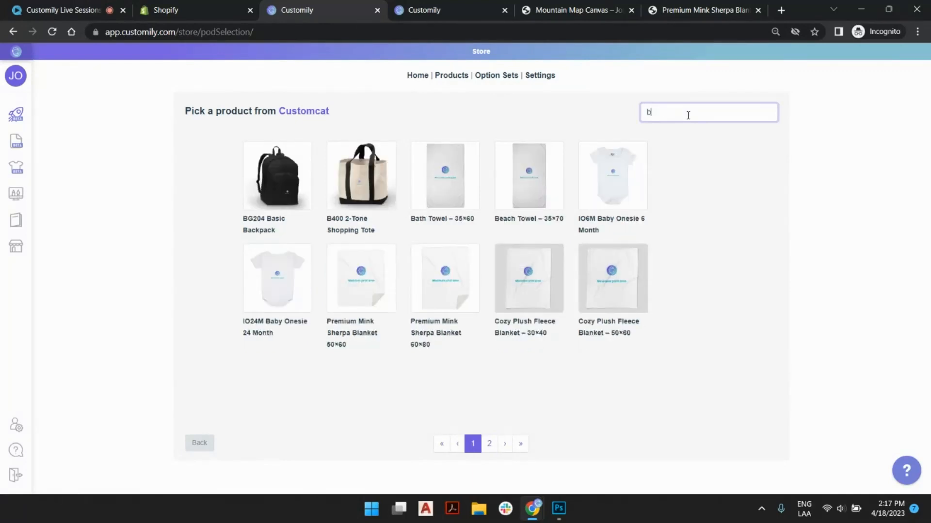
text(lanket)
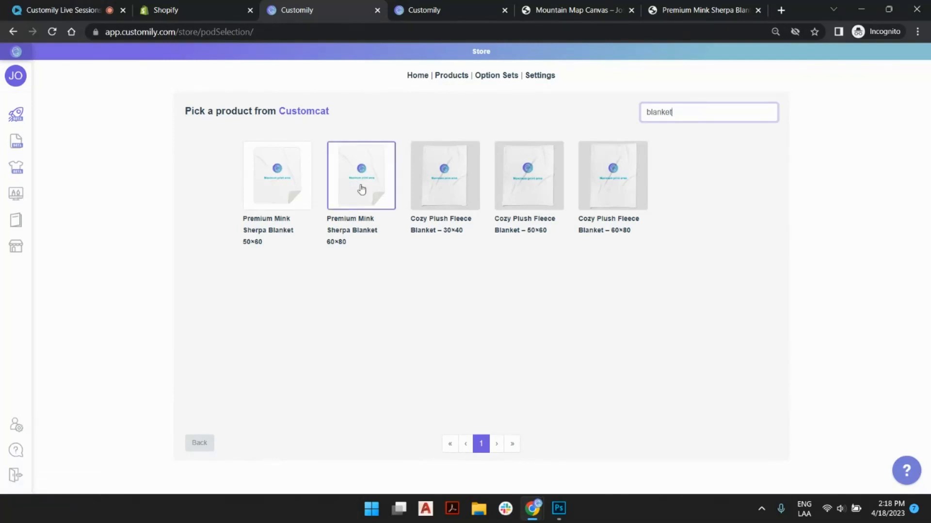
click(356, 204)
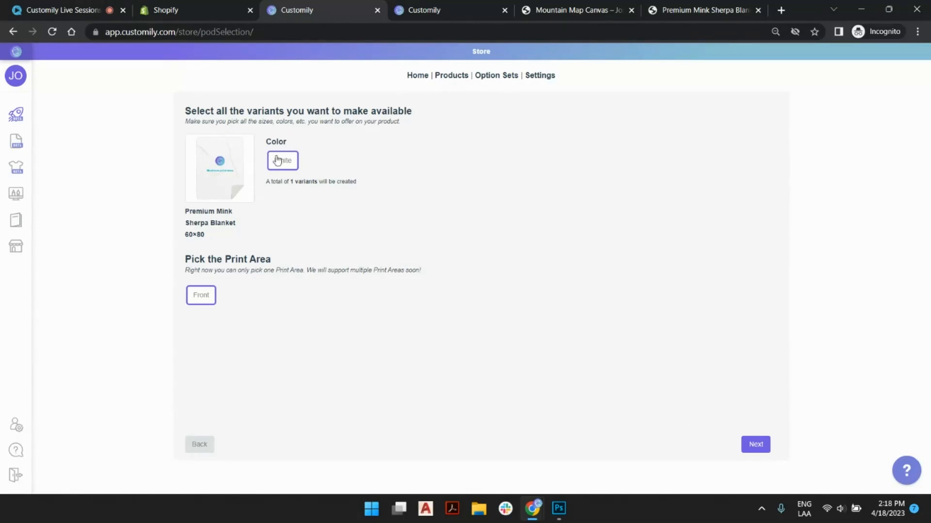
click(750, 445)
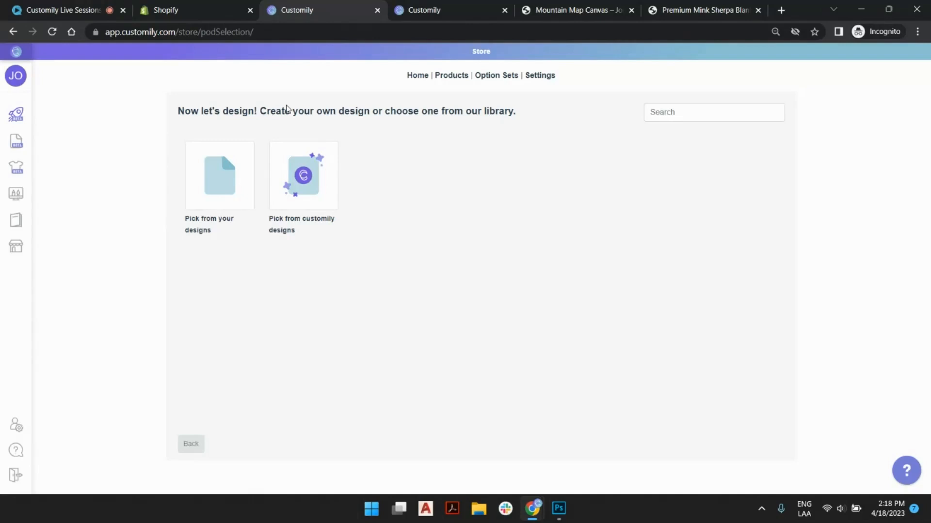
- Examine the Dad category of the Customily design library, and return to the design source choice
click(307, 178)
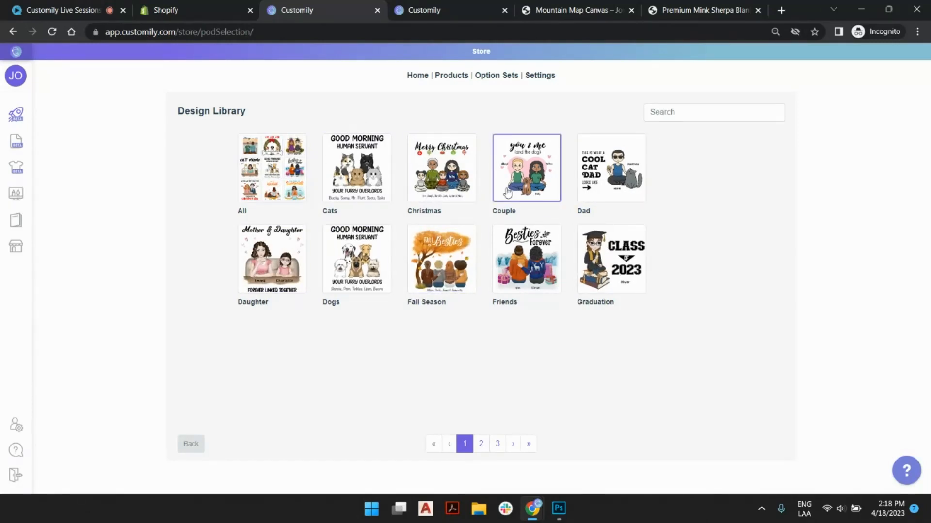
click(605, 183)
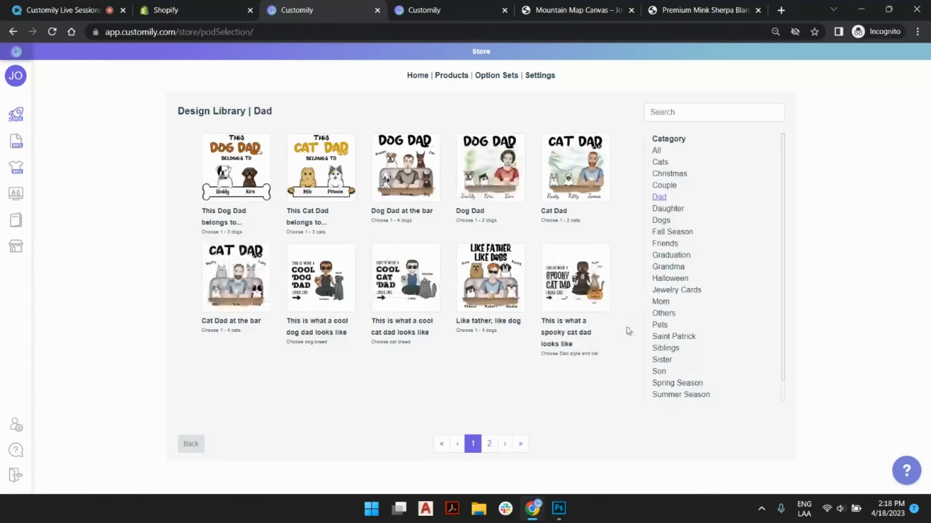
scroll(680, 296, down, 1)
scroll(673, 315, up, 1)
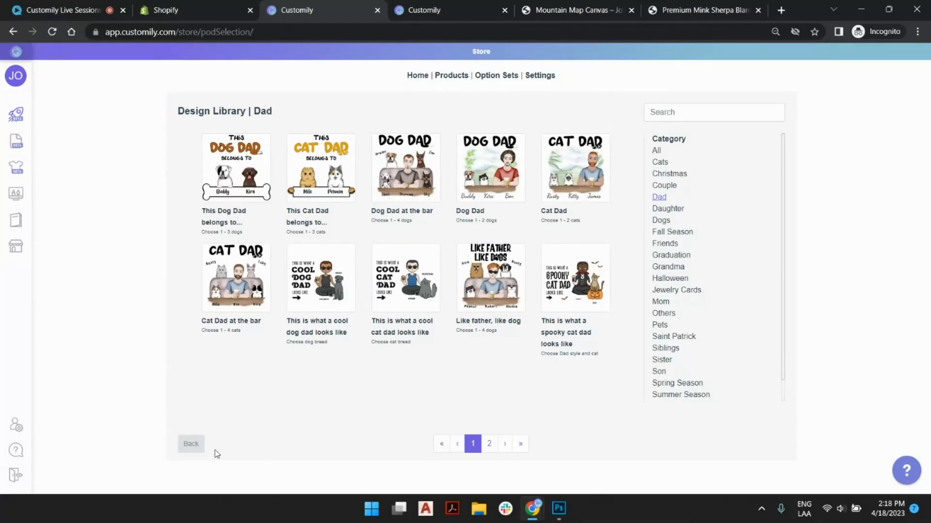
click(191, 444)
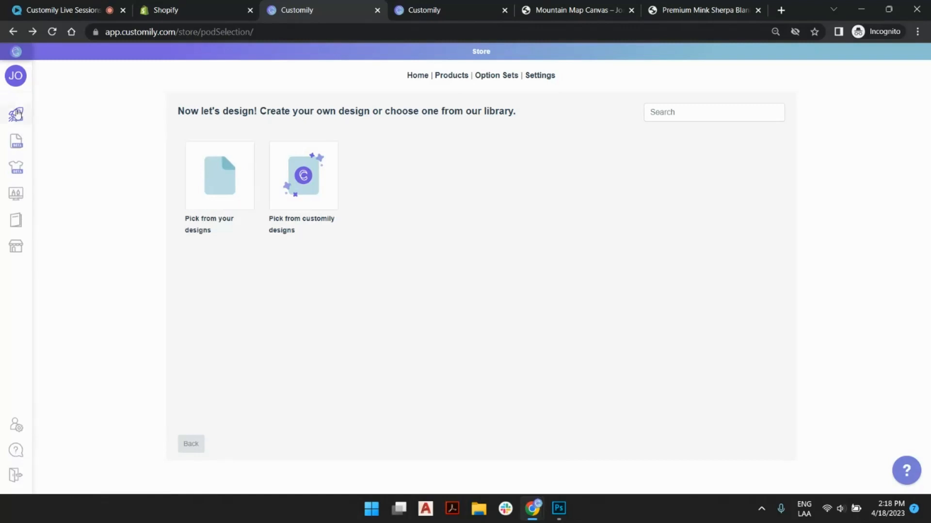
- Create a new design of your own named "Live Session Comic Photo Upload"
mouse_move(17, 121)
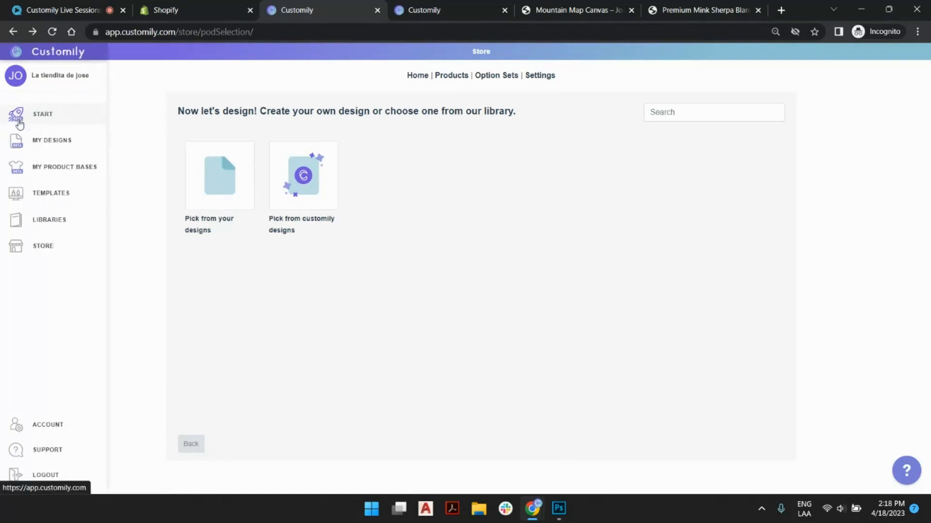
click(51, 144)
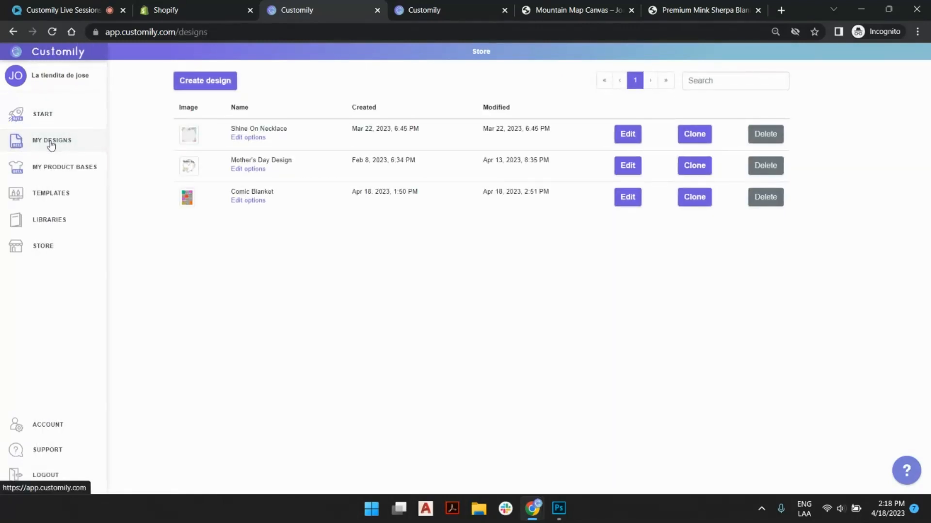
click(218, 86)
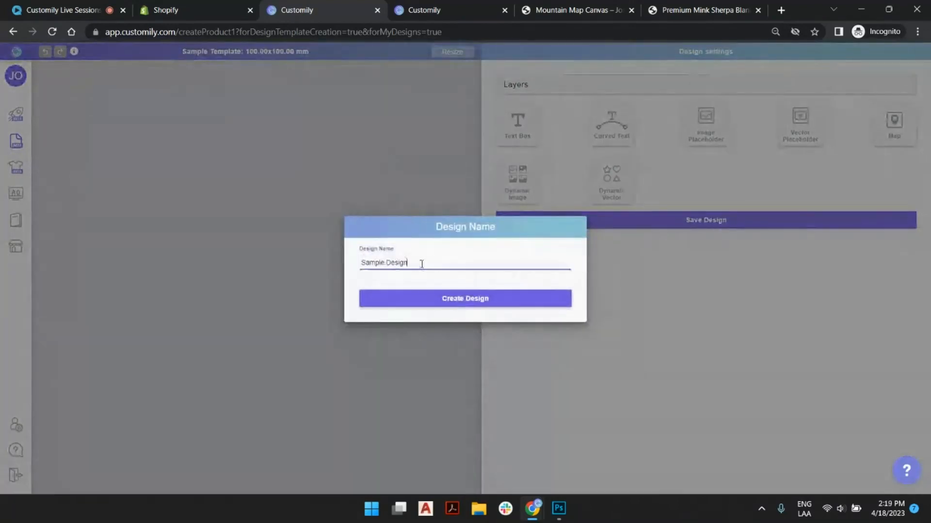
double_click(422, 263)
key(ctrl+a)
text(Live S)
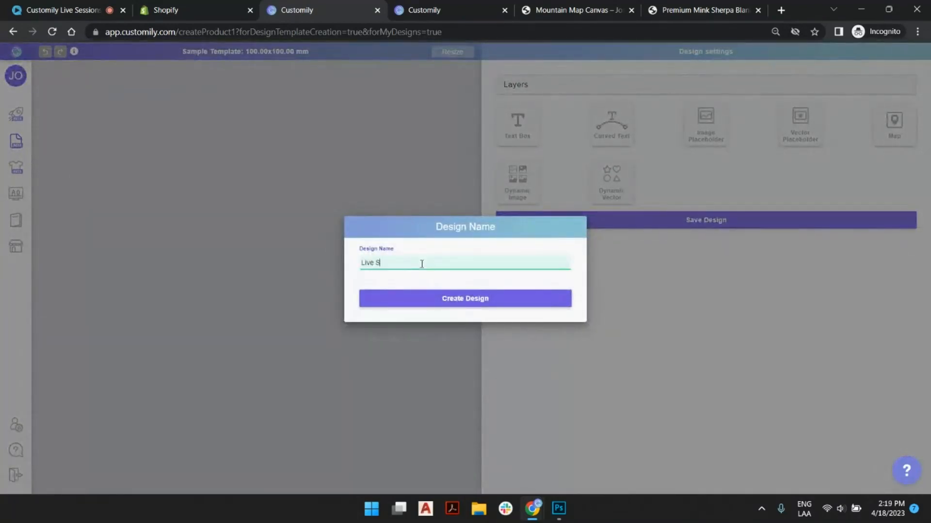
text(ession )
text(Photo)
key(BackSpace)
key(BackSpace)
key(BackSpace)
key(BackSpace)
key(BackSpace)
key(BackSpace)
text(Comic Photo Upload)
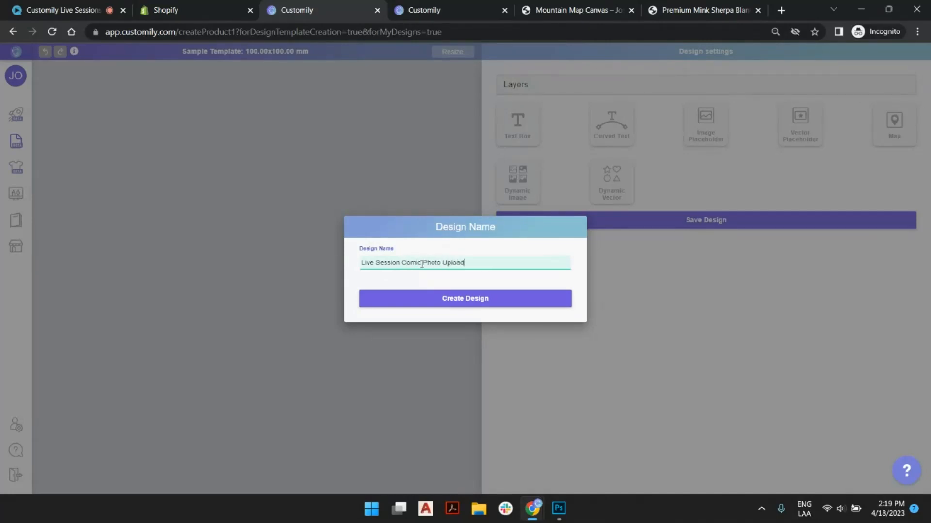
click(470, 301)
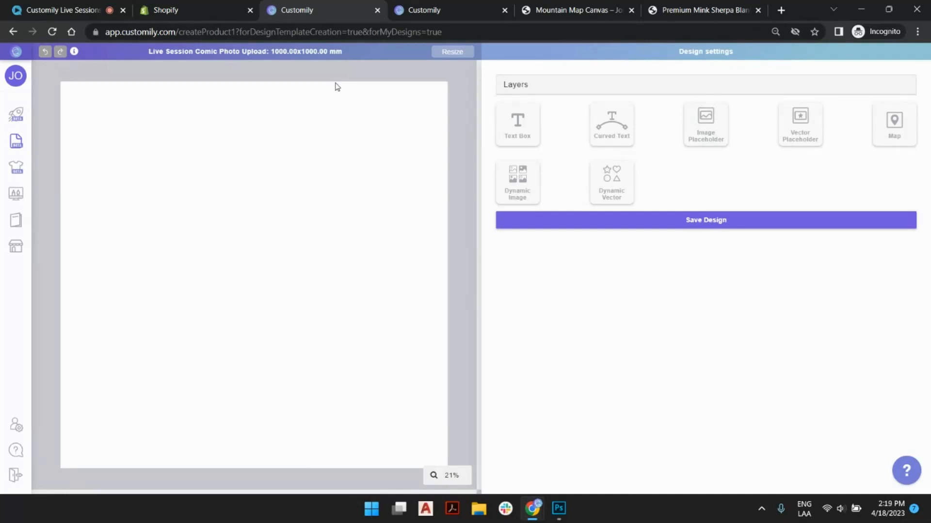
- Resize the design page to 60 inches wide by 80 inches high
click(450, 51)
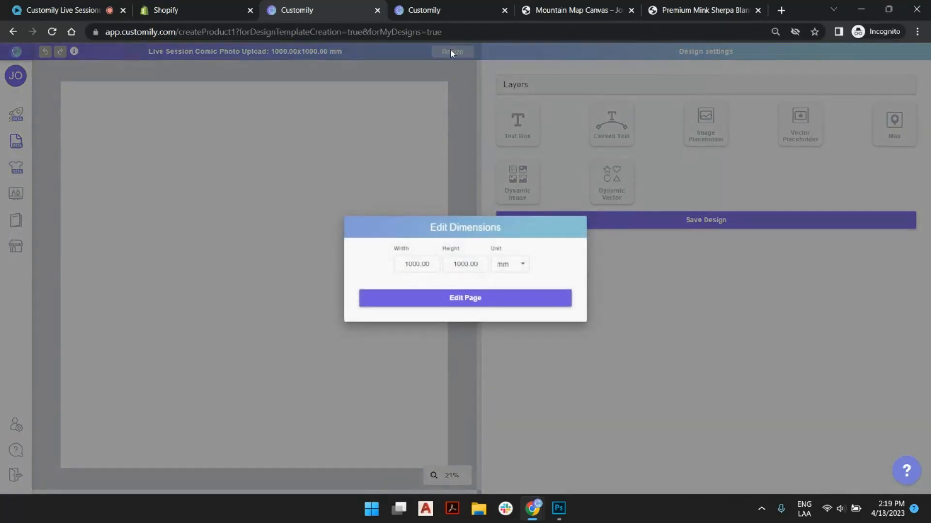
click(517, 267)
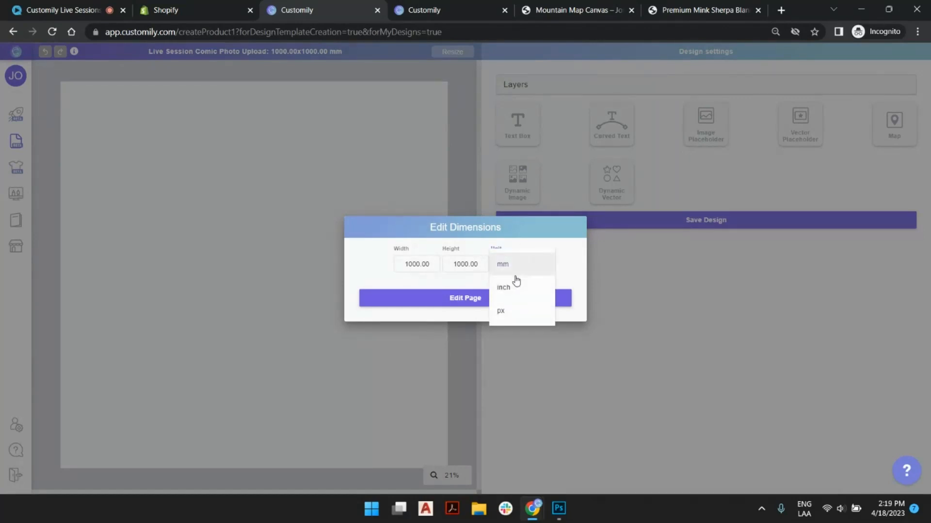
click(507, 289)
drag(433, 255, 359, 249)
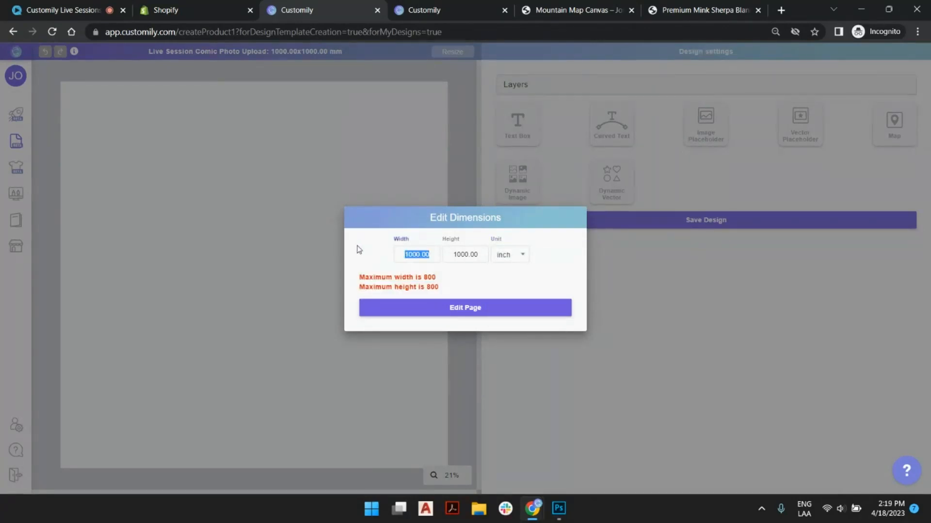
text(60)
key(Tab)
text(80)
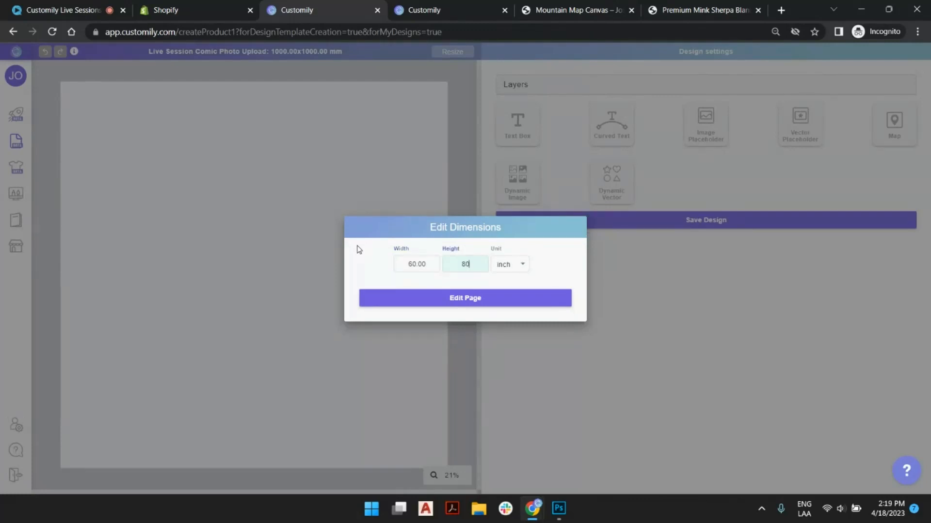
click(357, 249)
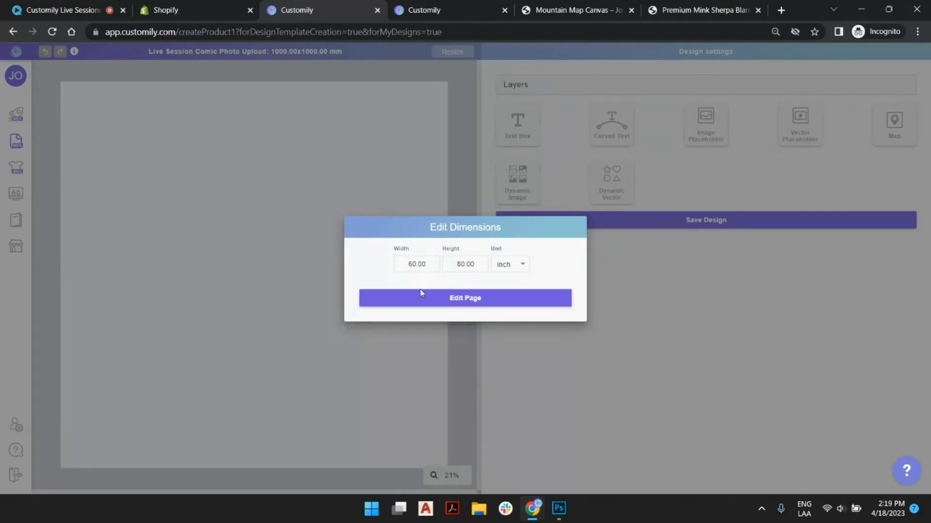
click(454, 299)
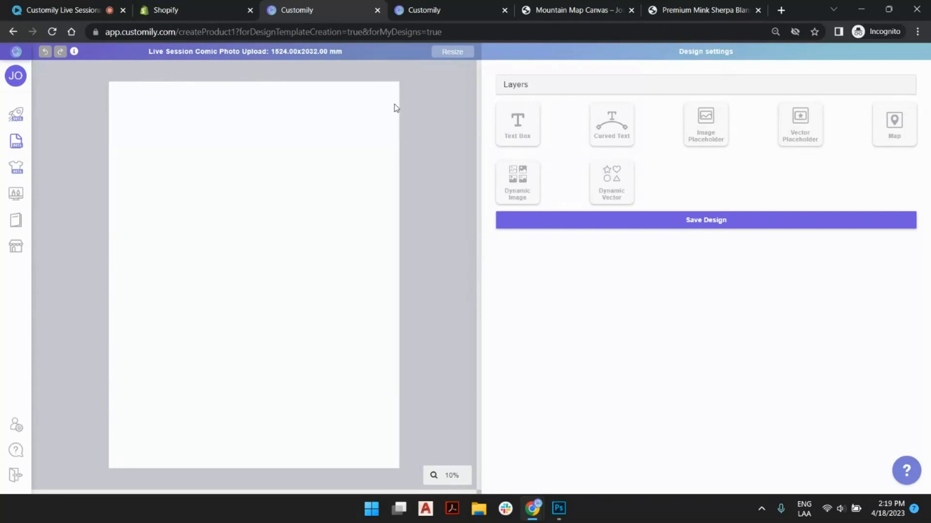
- Examine the uploaded photo in the store's comic blanket preview, and return to the Customily design
click(698, 9)
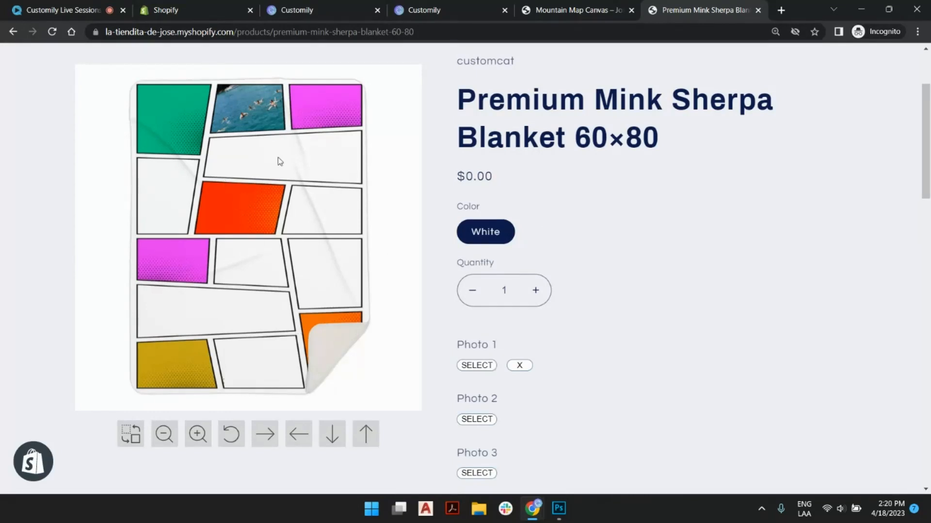
click(259, 107)
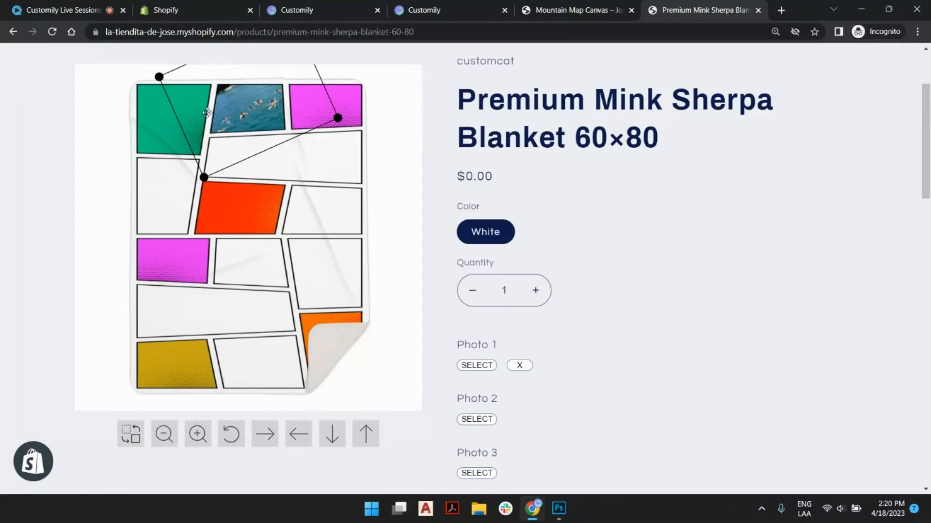
click(148, 91)
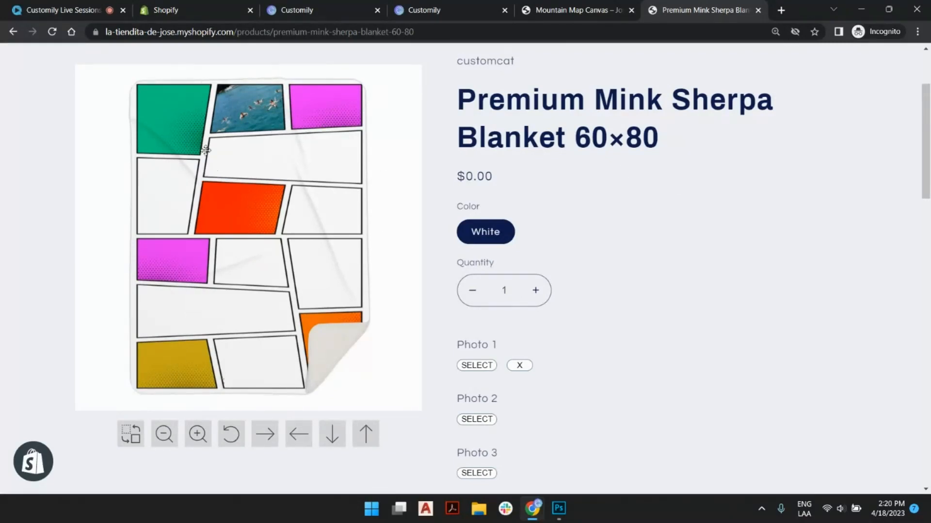
click(317, 6)
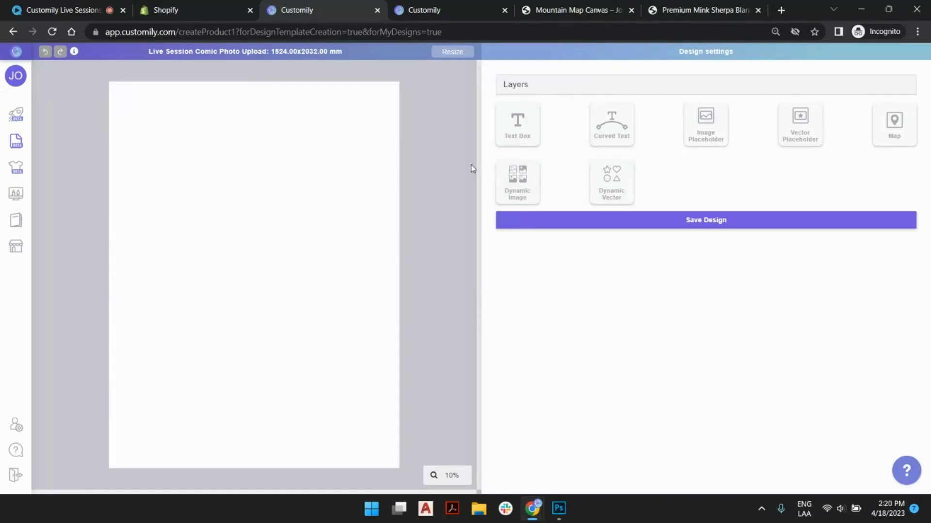
- Add a text box to the blank page and remove it again
click(525, 129)
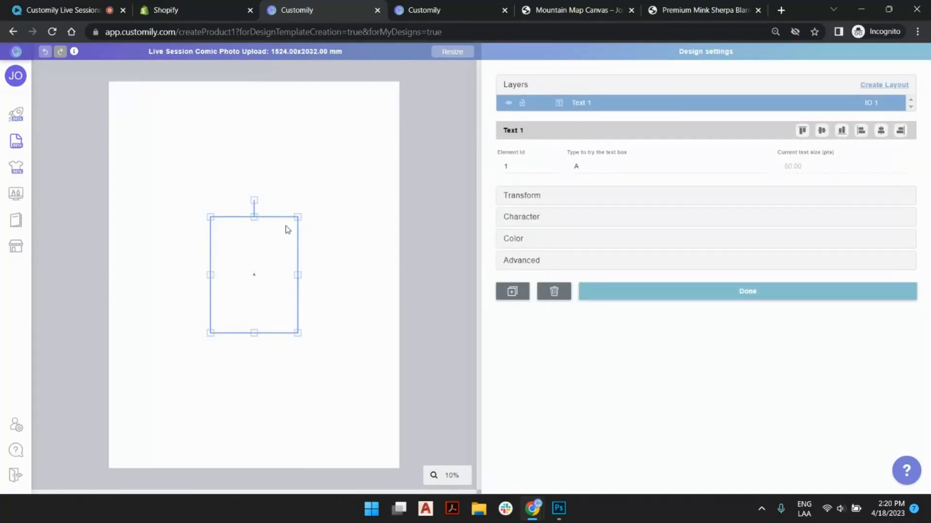
click(290, 259)
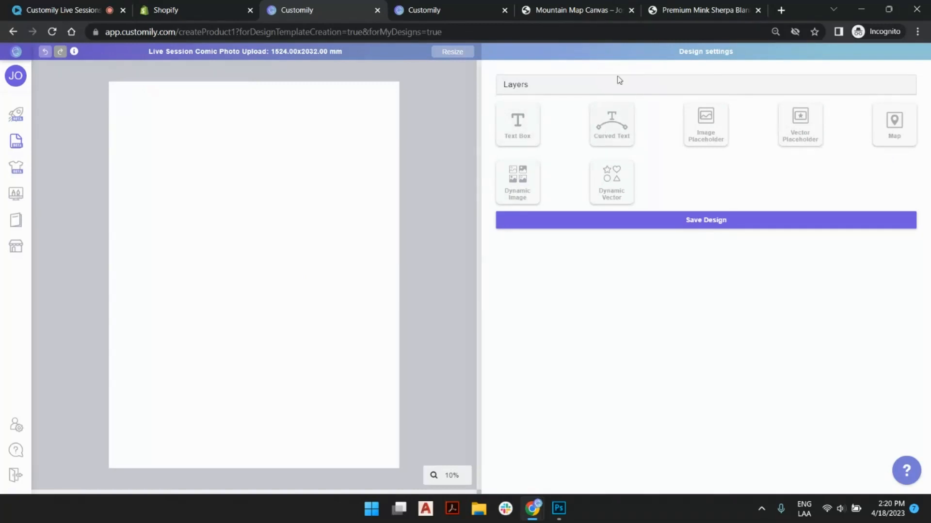
- Add an image placeholder to the page and fill it with the sample photo 20230224_113538.jpg
click(707, 137)
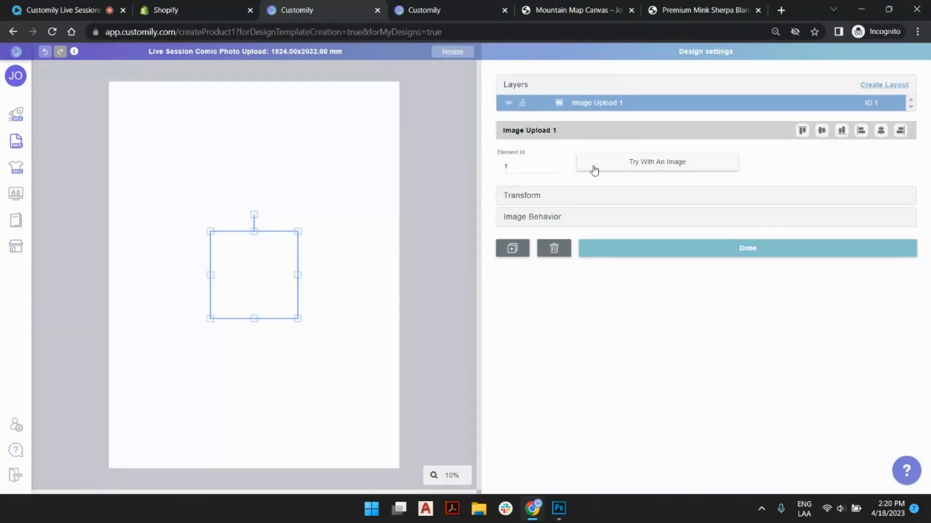
click(619, 166)
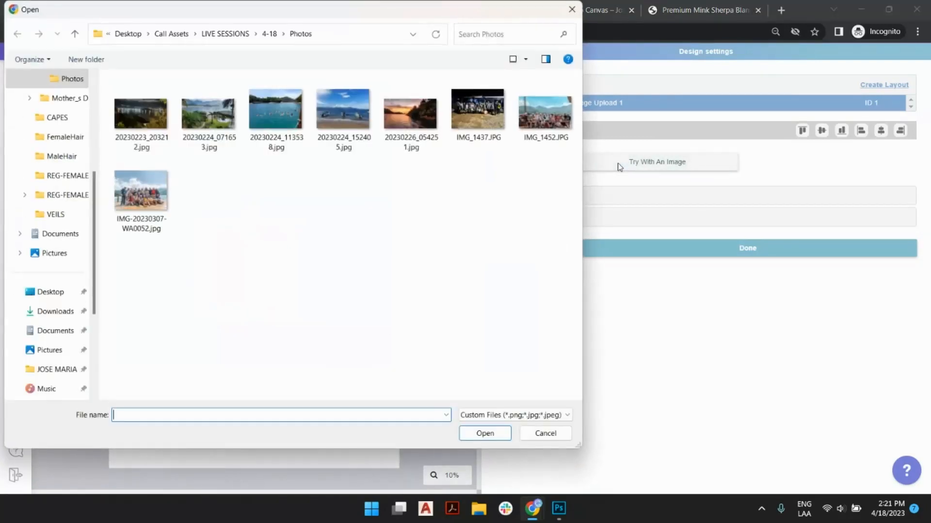
click(278, 114)
double_click(278, 115)
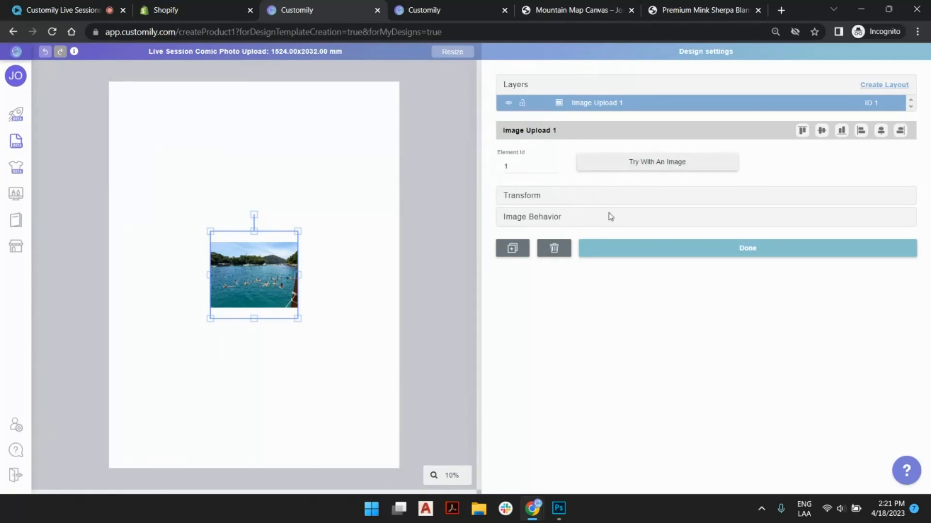
- Enable Fill Area for the image placeholder, enlarge it to nearly the page's width and center it in the upper half
click(547, 217)
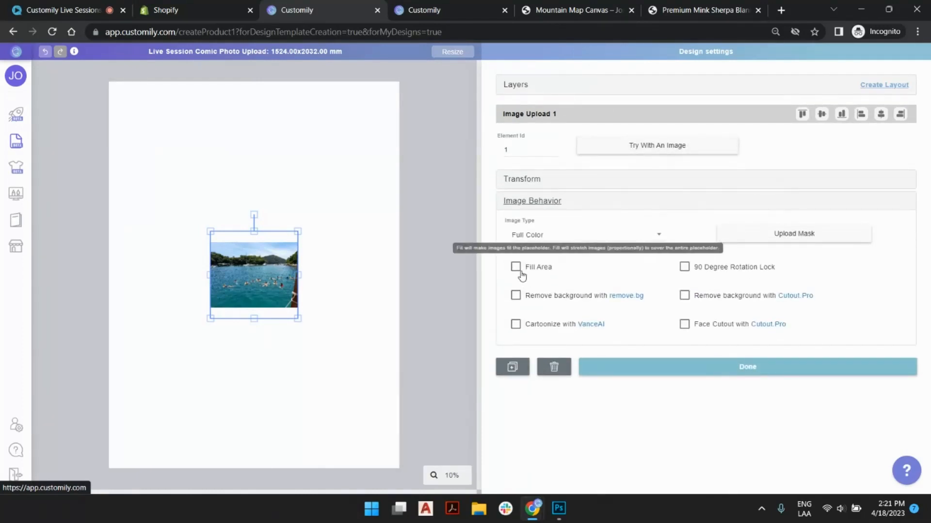
click(518, 269)
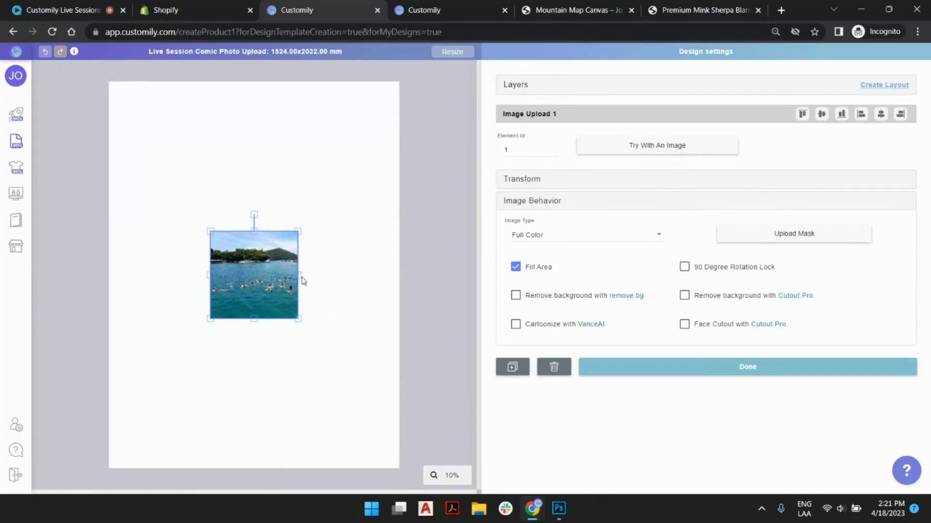
drag(300, 275, 405, 275)
click(128, 278)
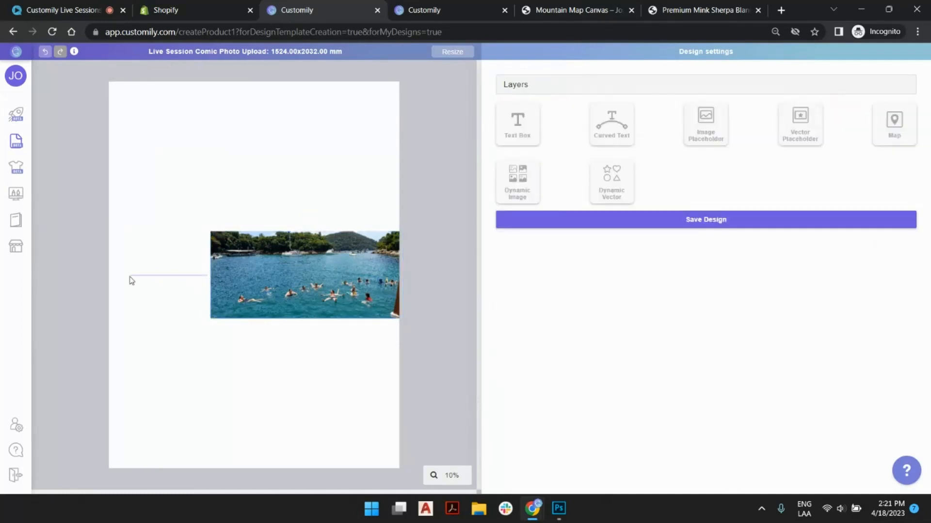
click(216, 277)
drag(210, 275, 126, 275)
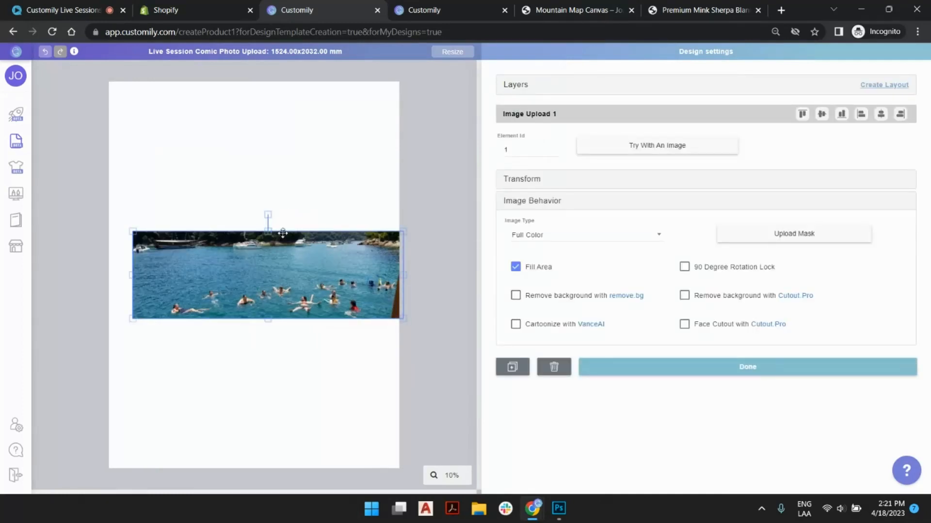
drag(266, 231, 266, 177)
drag(268, 259, 254, 239)
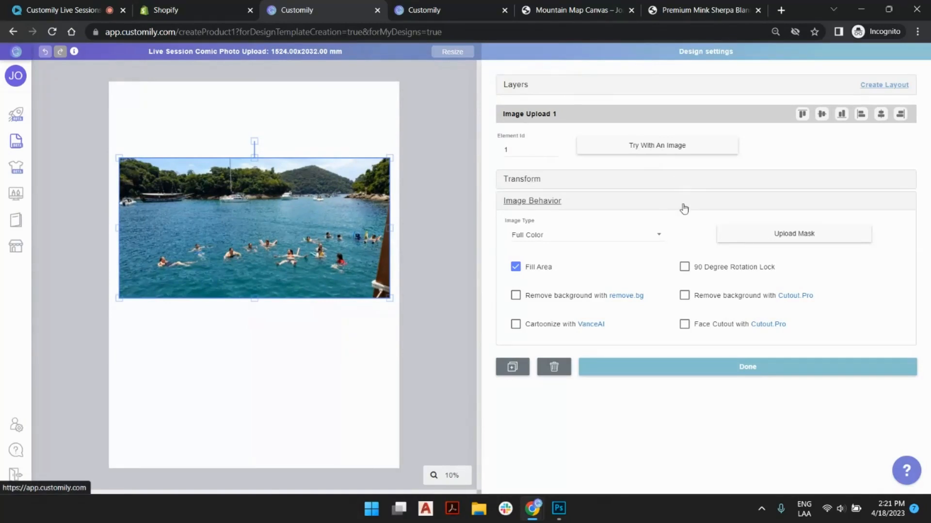
- Try the Grayscale and Single Color image types on the placeholder photo, and restore Full Color
click(610, 239)
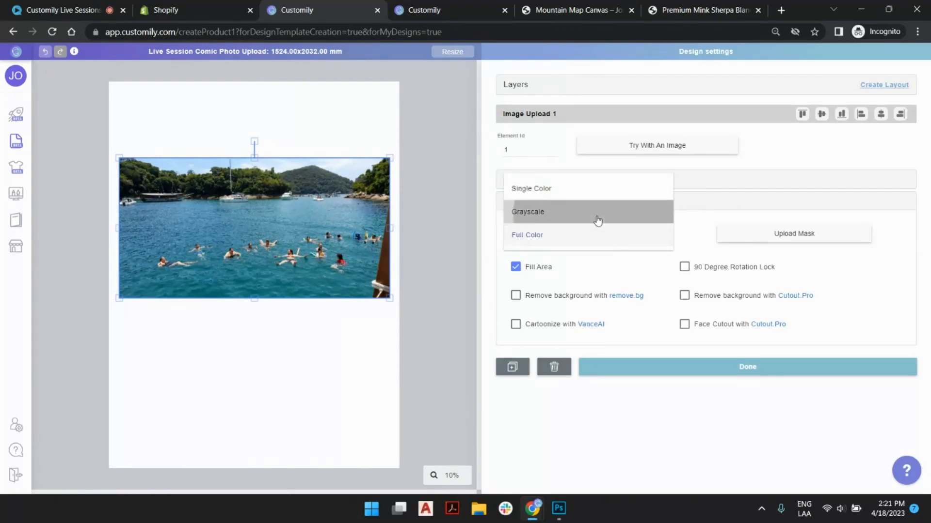
click(598, 220)
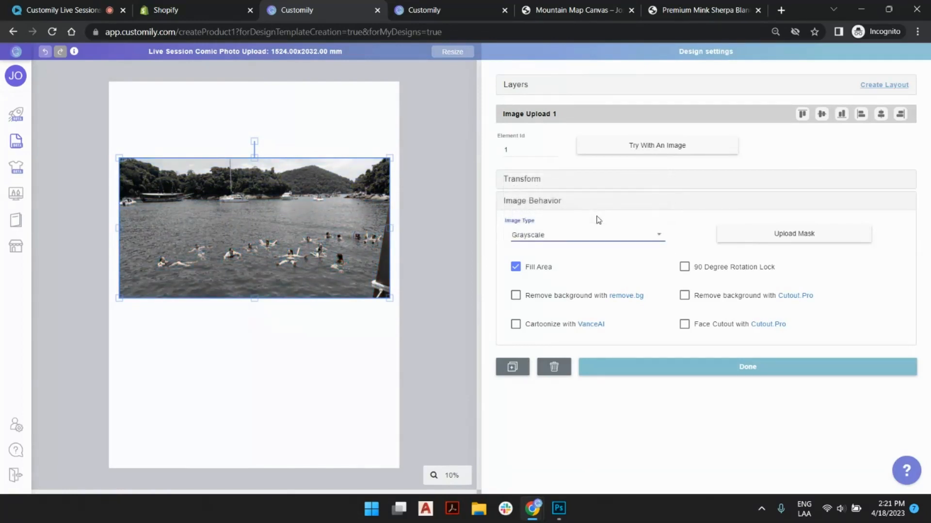
click(587, 238)
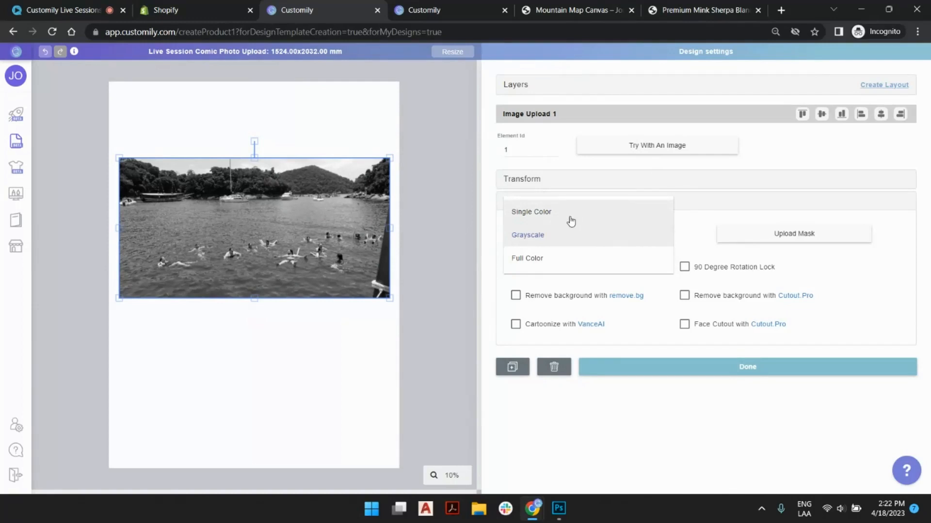
click(571, 221)
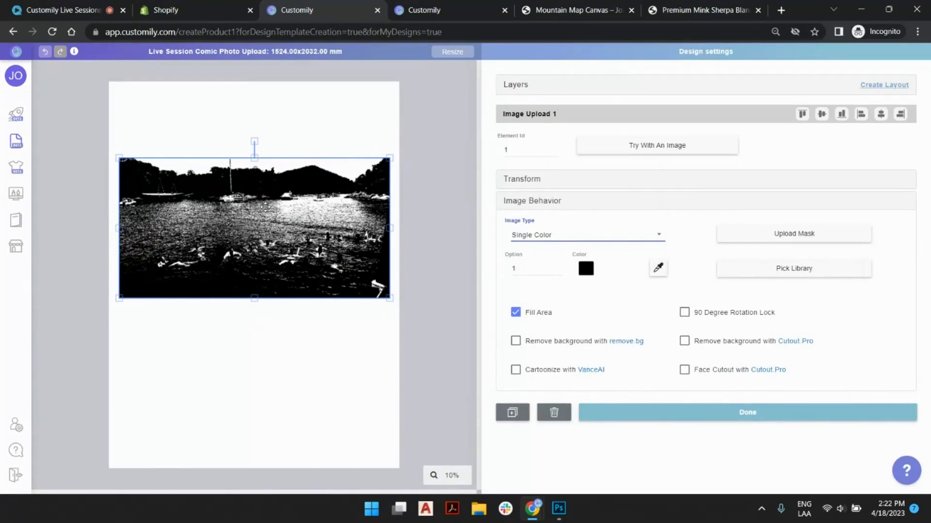
click(593, 236)
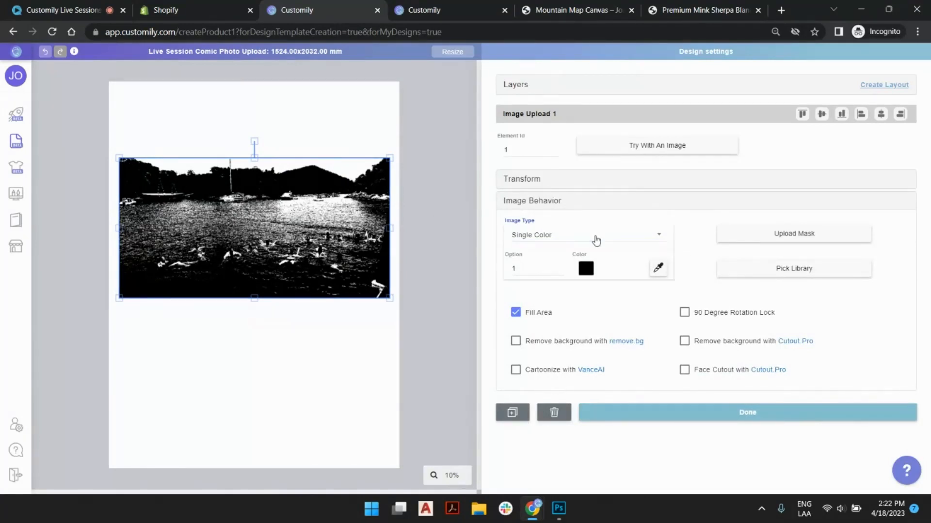
click(556, 282)
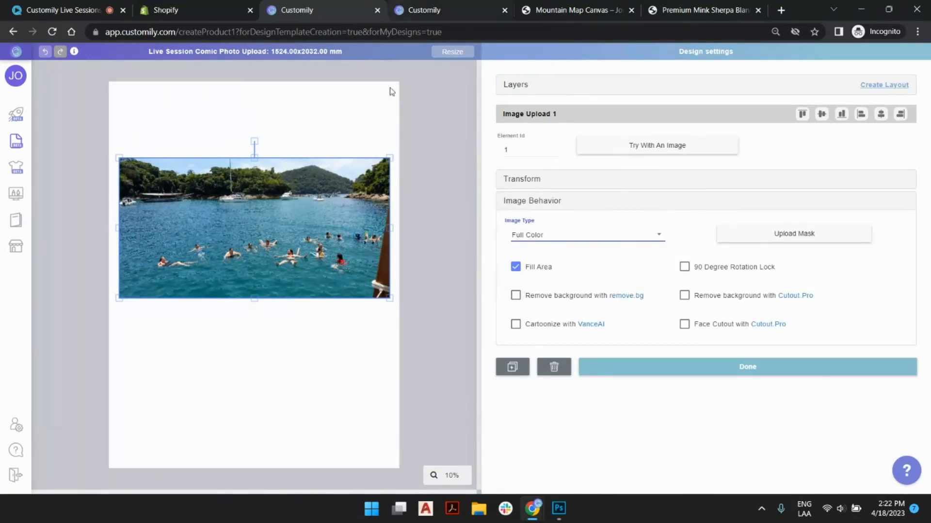
- Apply the heart-shaped mask from the Mother_s Day Pillow Design folder to the image placeholder, and remove the mask again
click(804, 239)
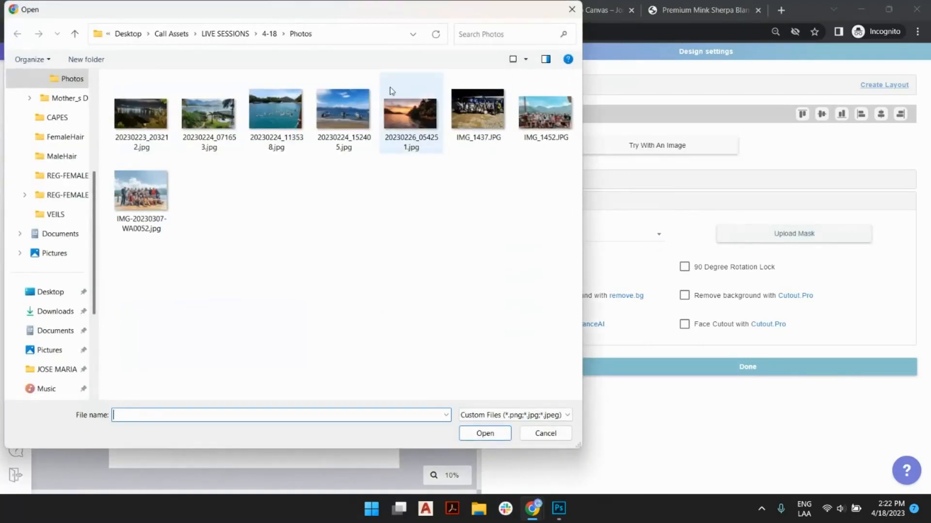
click(225, 34)
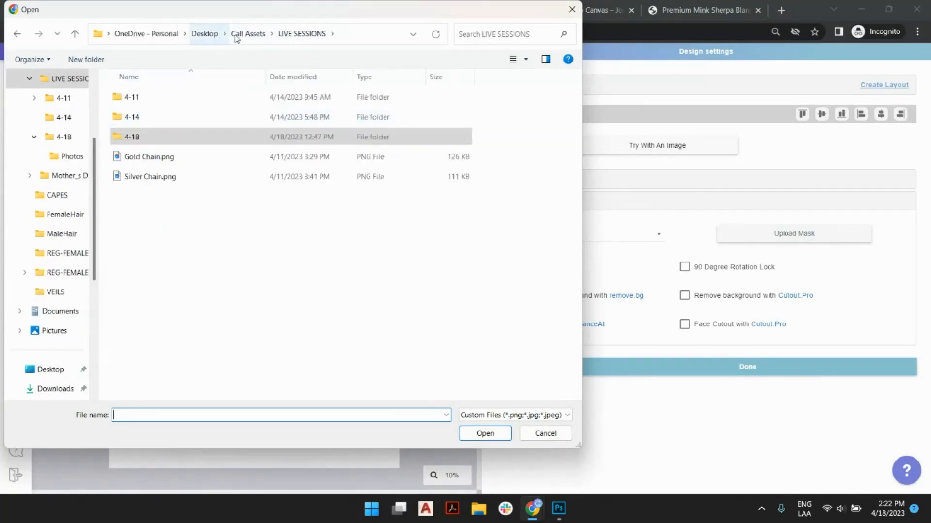
click(248, 34)
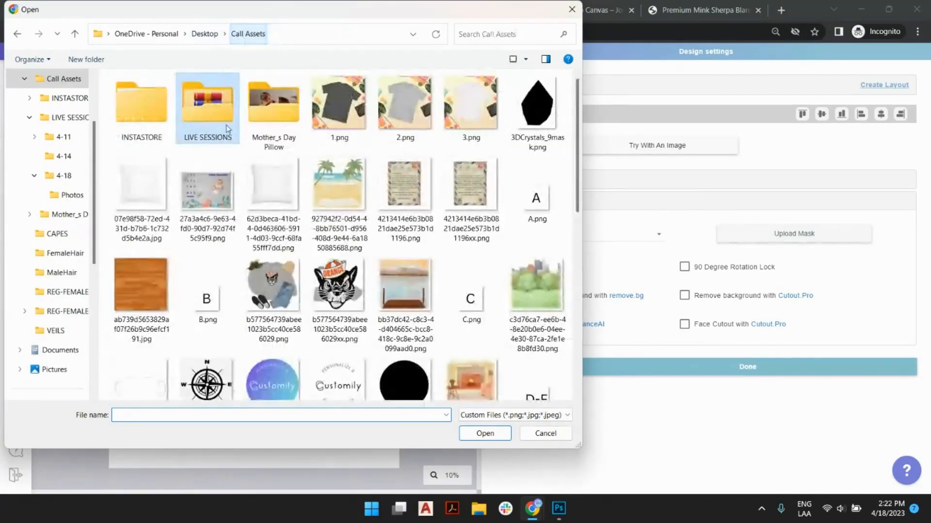
double_click(271, 110)
double_click(140, 106)
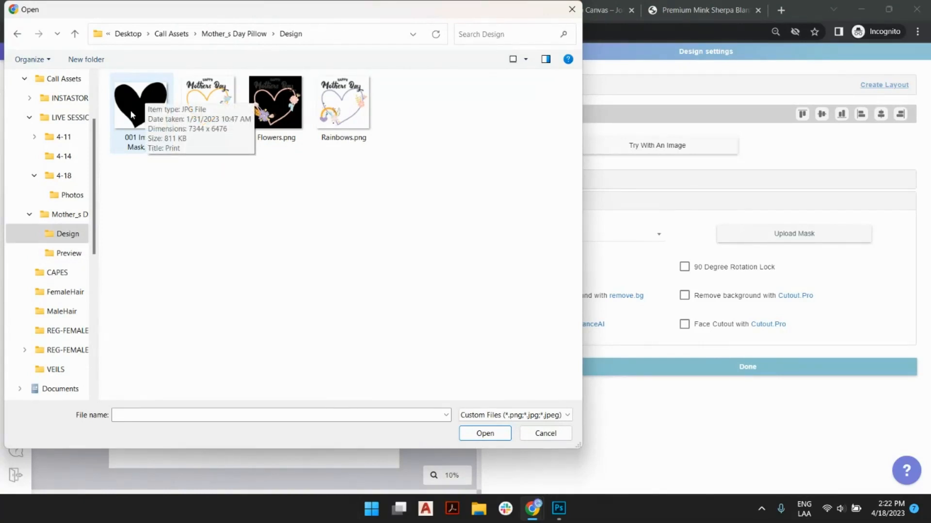
double_click(159, 95)
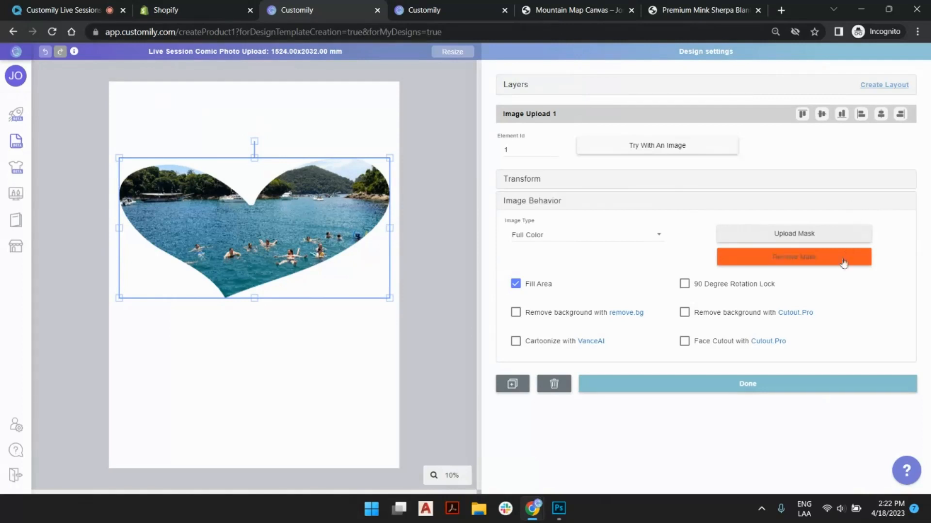
click(808, 261)
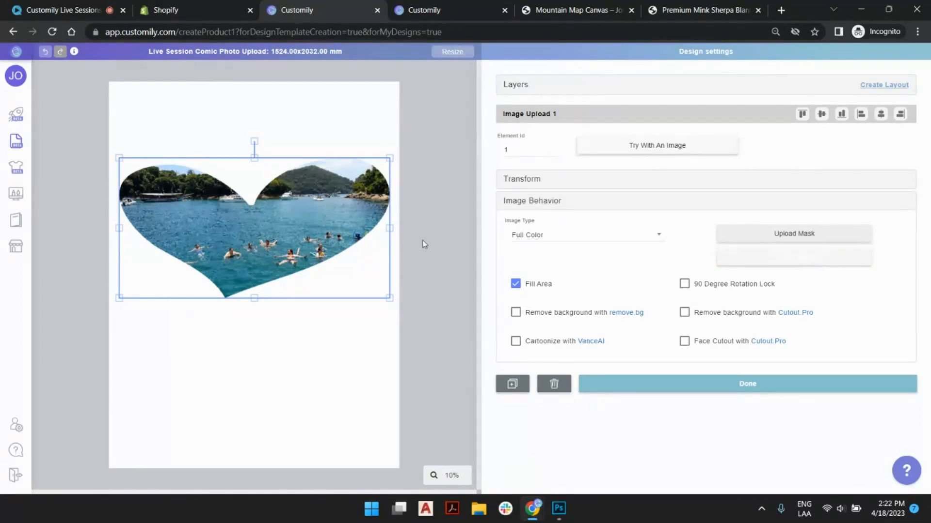
click(758, 255)
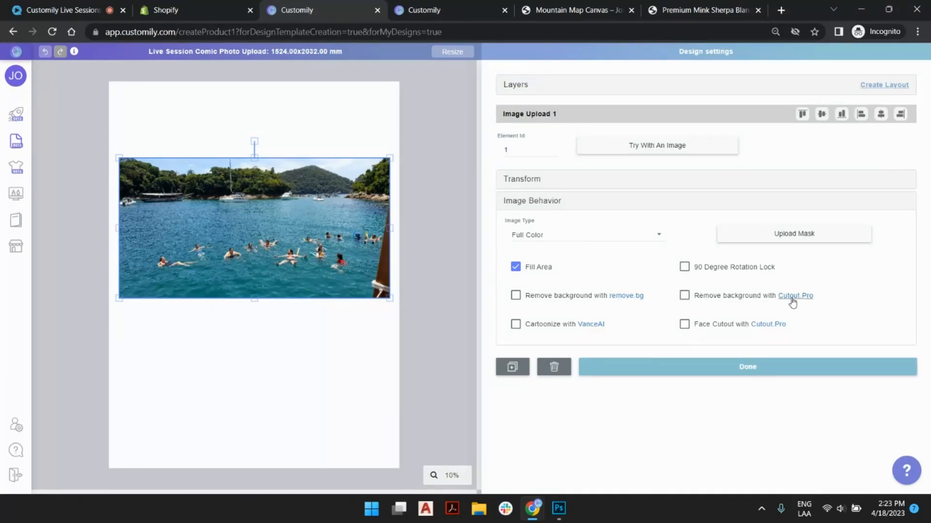
- Enable background removal with Cutout.Pro for the image placeholder and disable it again
click(685, 297)
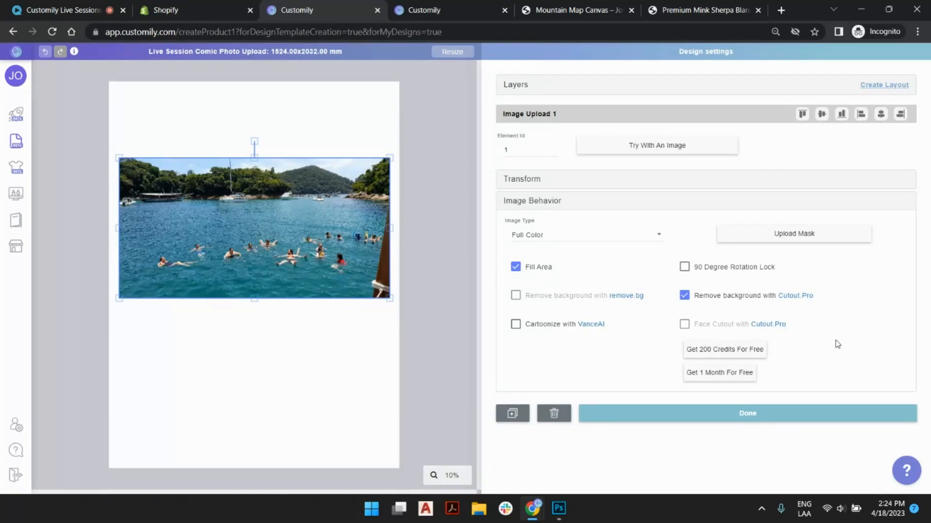
click(684, 297)
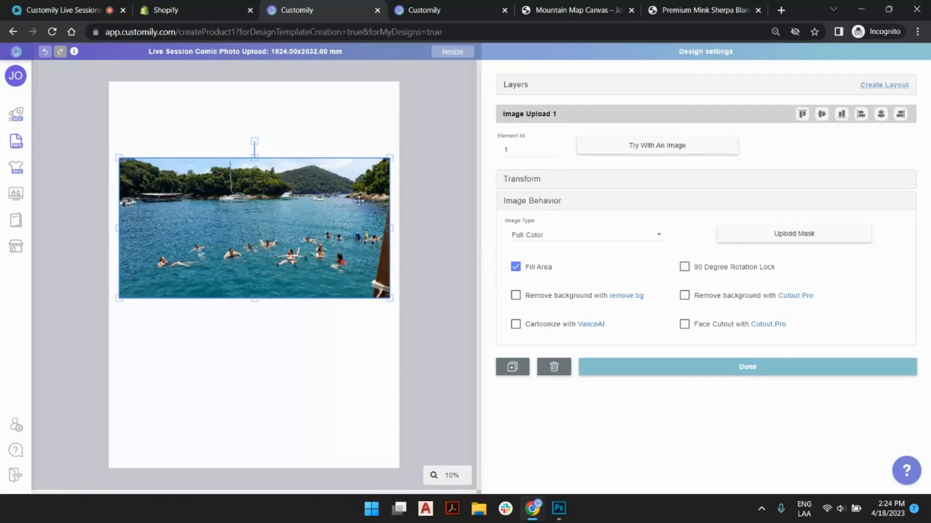
- Rename the image placeholder's layer as Photo 1
click(429, 150)
click(288, 194)
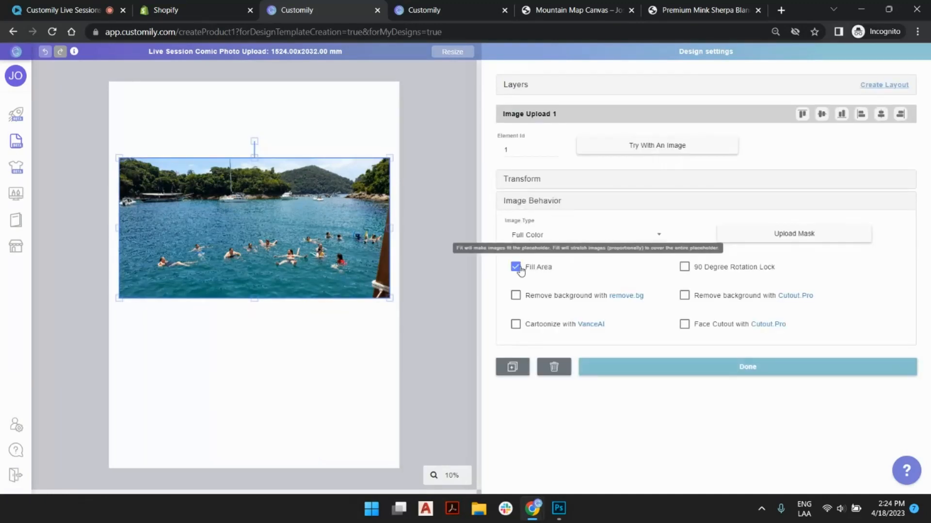
click(514, 84)
double_click(606, 104)
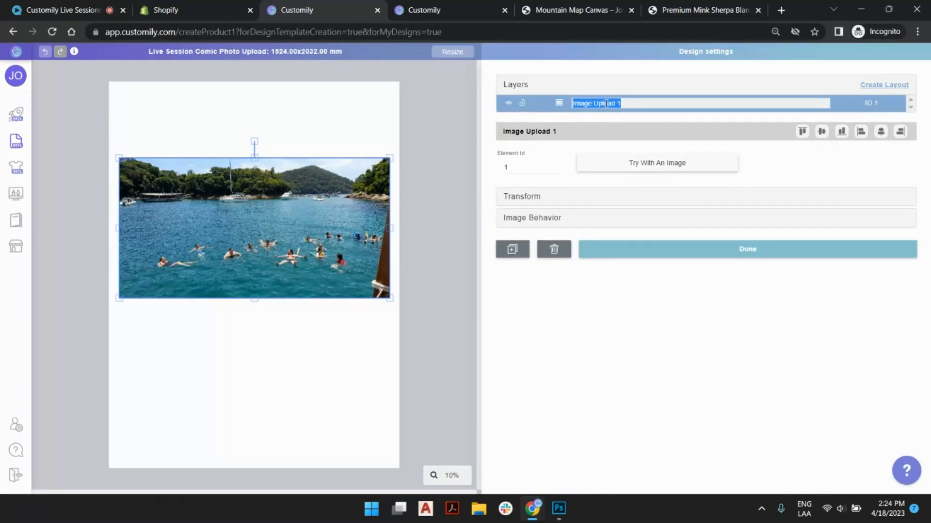
text(F)
text(hoto 1)
key(Return)
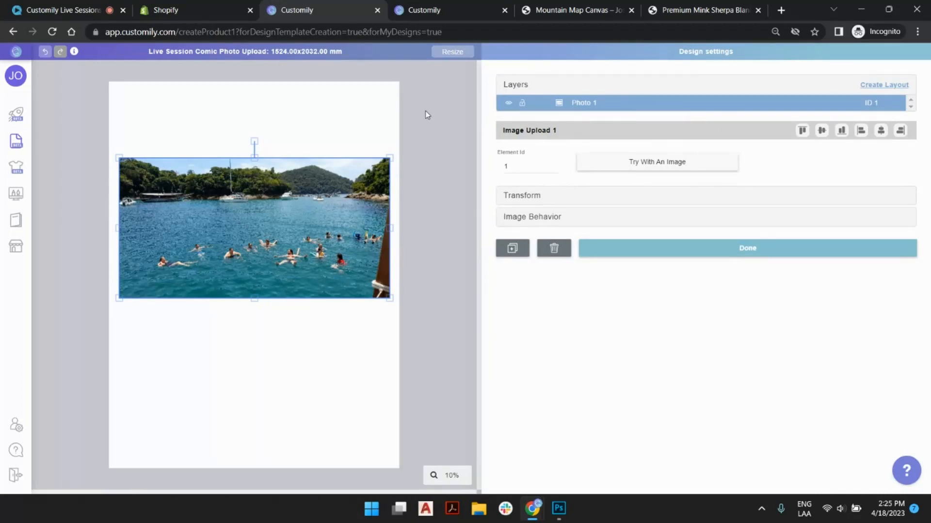
- Review the photo labels on the store's Premium Mink Sherpa Blanket page and the transparent panels of comic BG.png in Photoshop
click(674, 11)
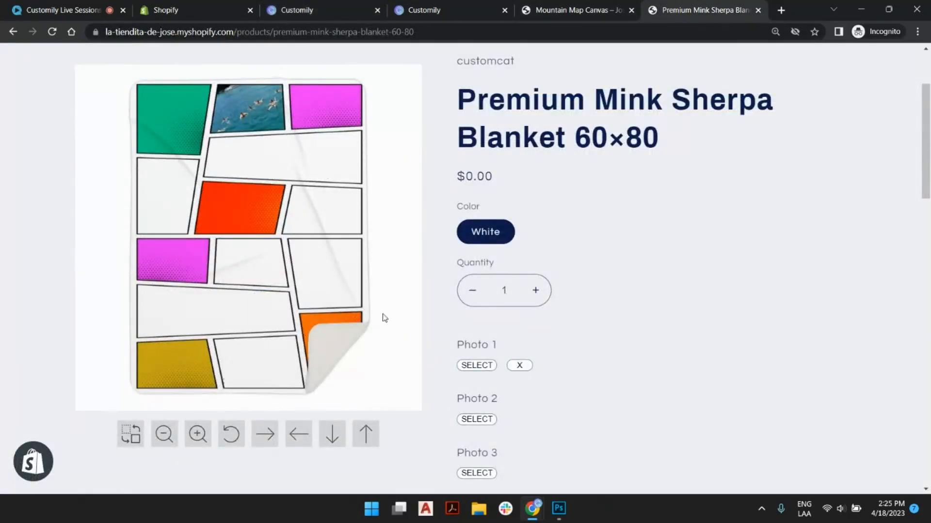
click(328, 6)
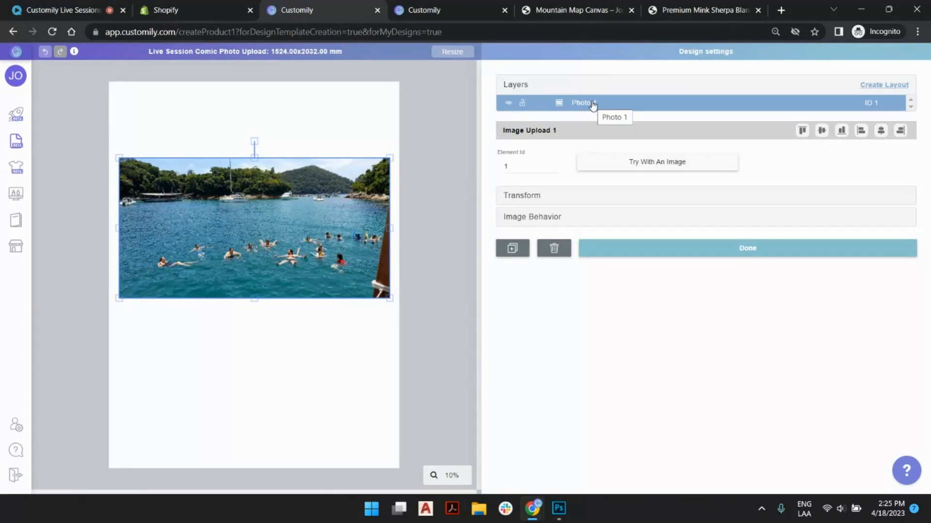
click(440, 121)
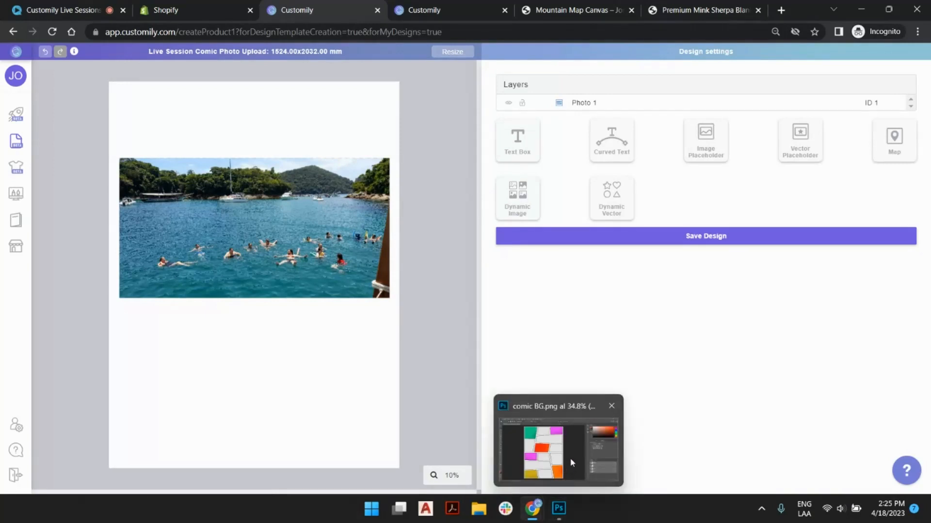
click(558, 512)
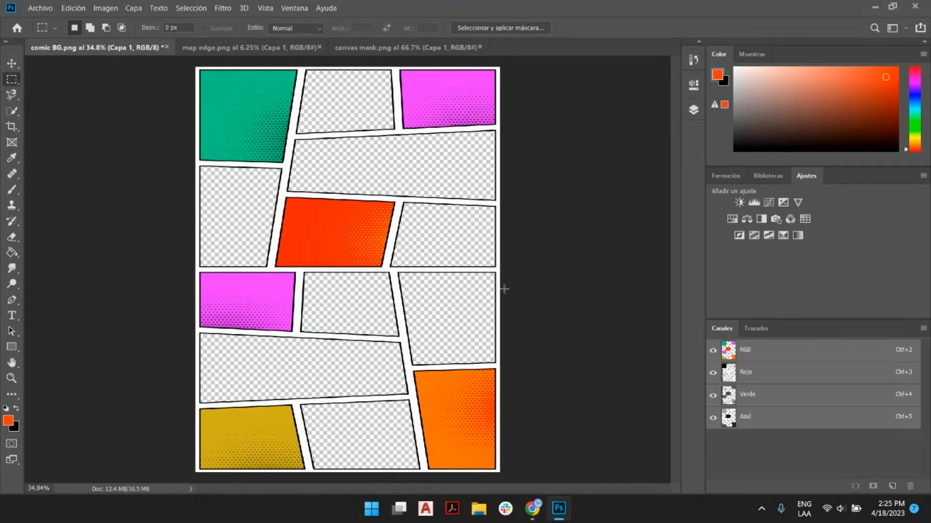
key(alt+Tab)
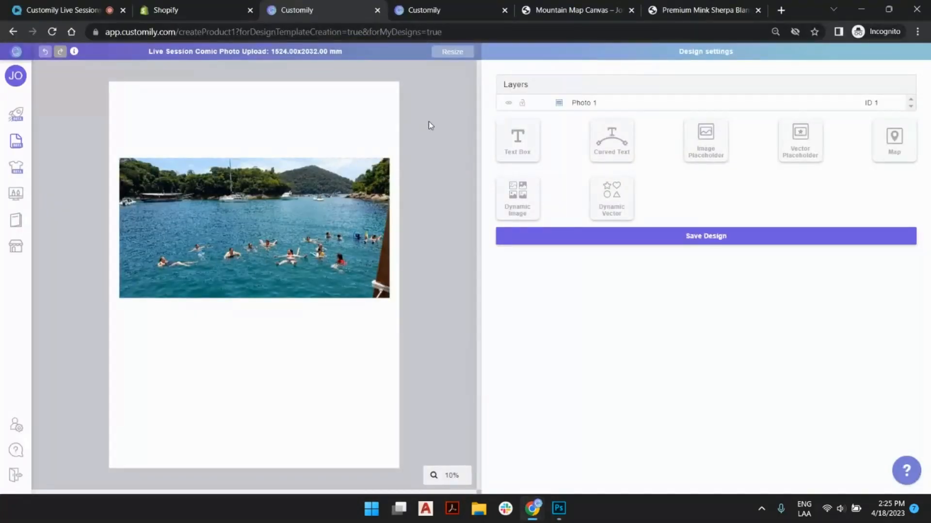
- Add a dynamic image element and upload comic BG-60-80.png to it from the LIVE SESSIONS 4-18 folder
click(533, 194)
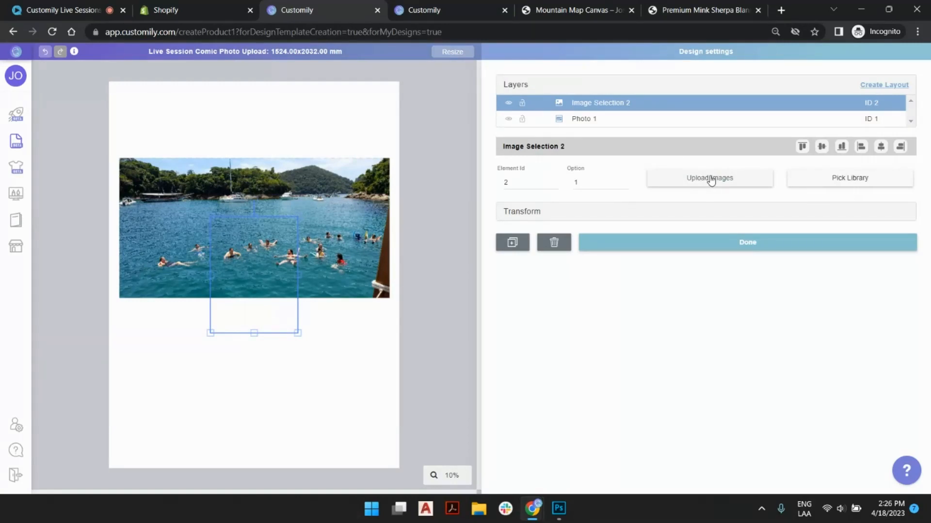
click(726, 181)
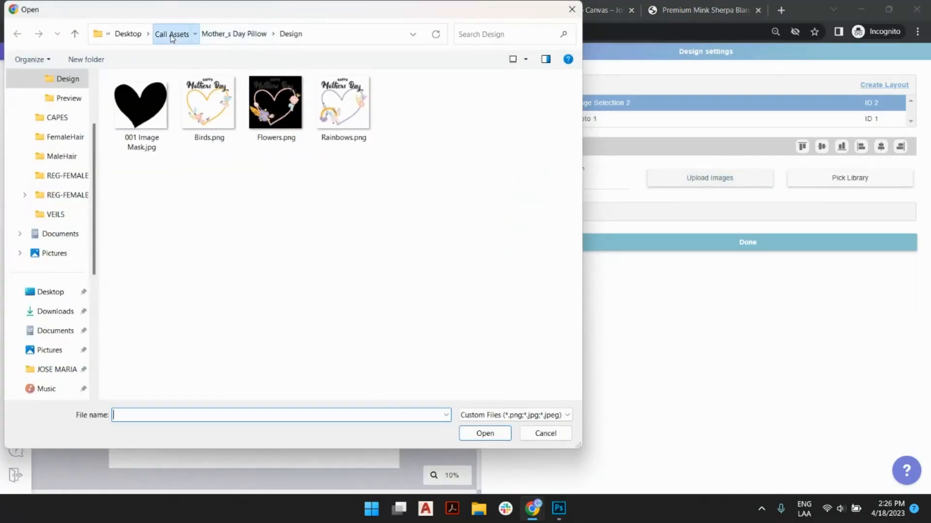
click(171, 34)
double_click(202, 118)
double_click(144, 138)
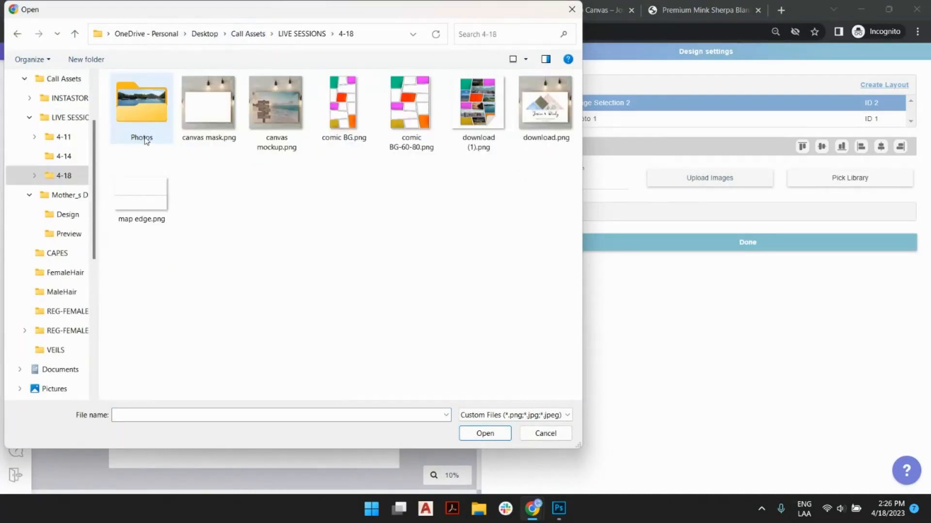
double_click(410, 109)
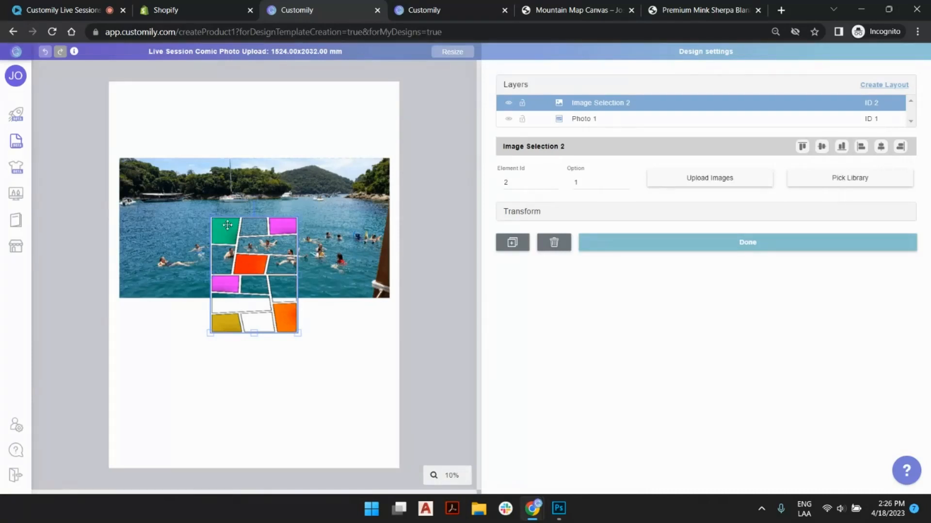
- Set the comic frame image's width to 1524 mm and height to 2032 mm
click(521, 212)
double_click(549, 251)
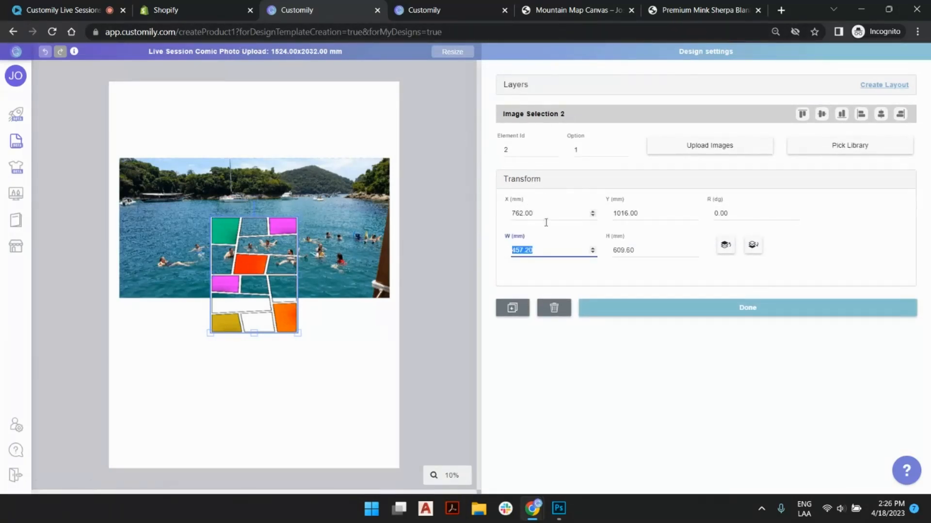
text(1524)
key(Tab)
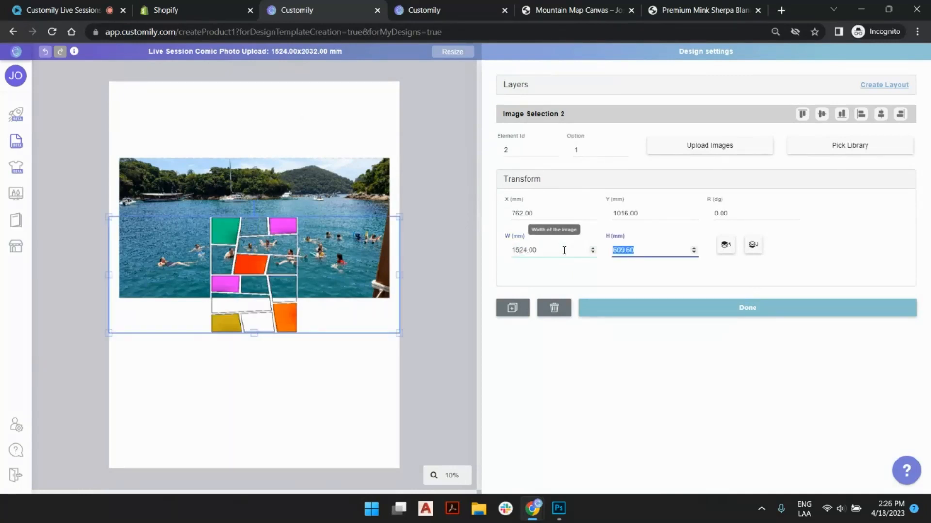
text(2032)
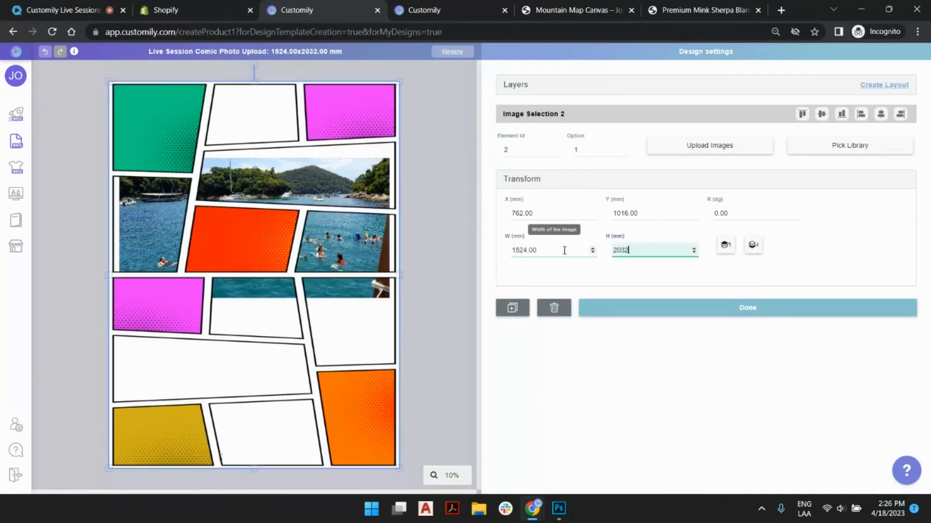
key(Tab)
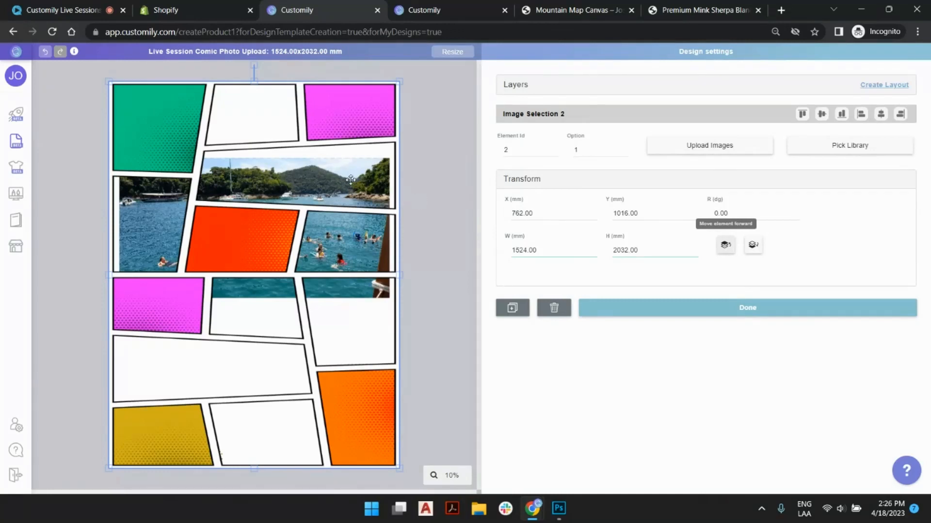
- Set the comic frame image's element ID to 9 and lock its layer
click(524, 85)
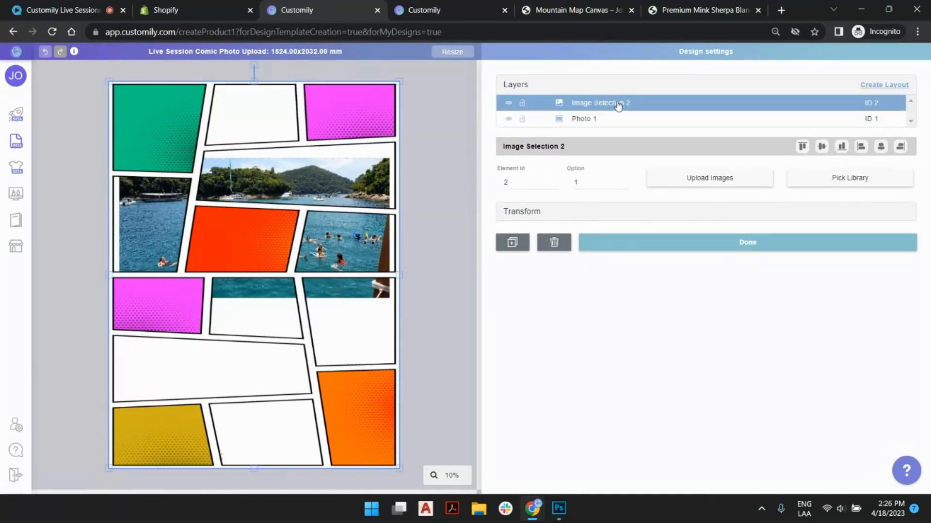
double_click(514, 184)
text(9)
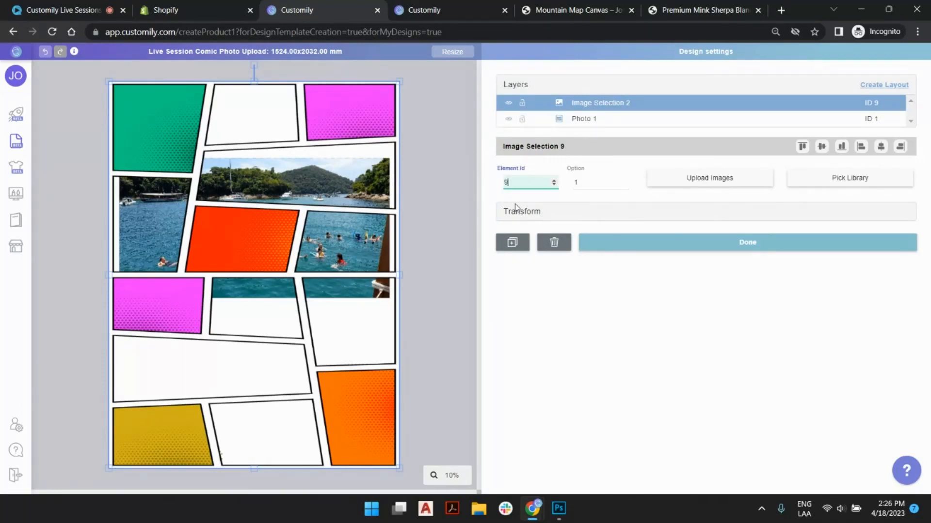
click(522, 107)
click(522, 104)
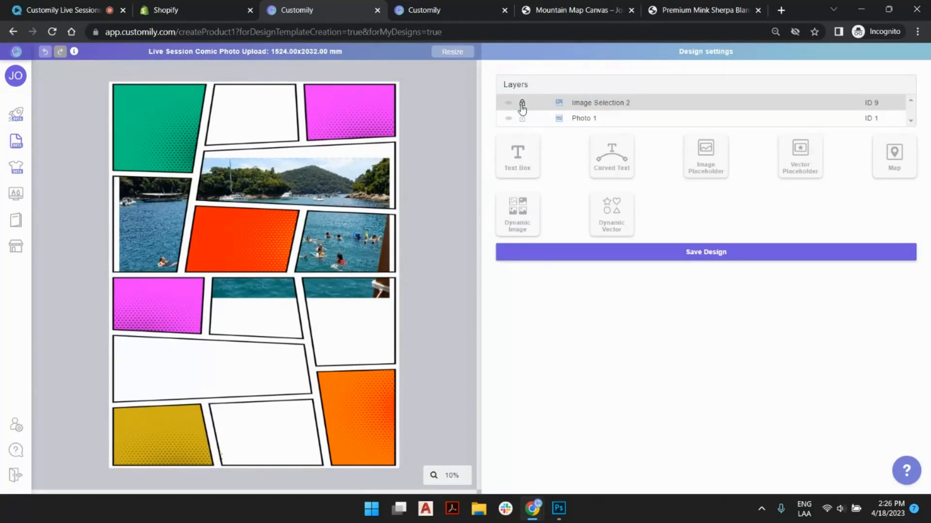
- Move and shrink the Photo 1 placeholder to cover the empty panel between the green and pink panels in the top row
click(291, 231)
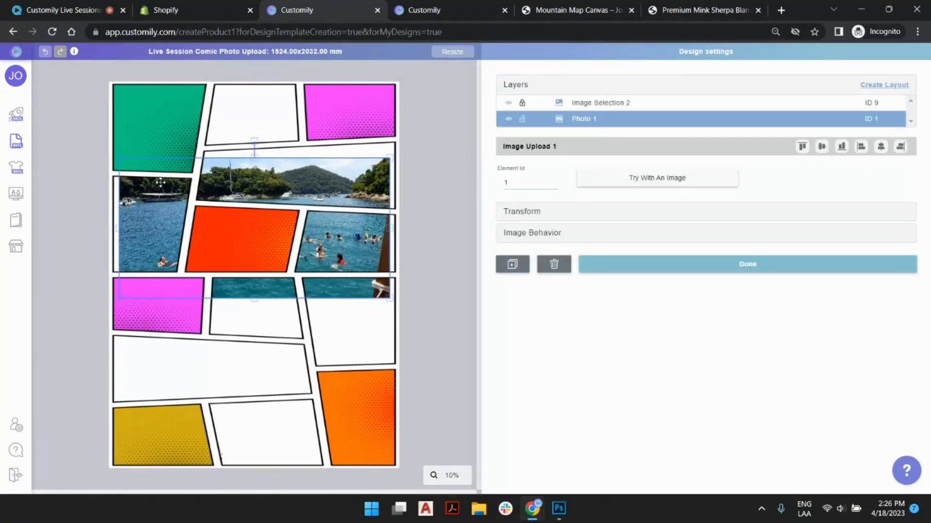
drag(269, 184, 354, 106)
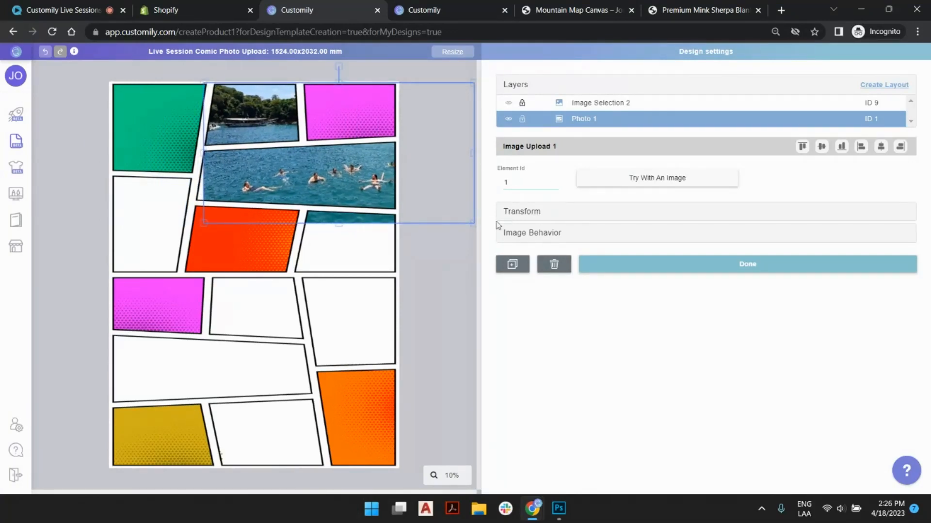
drag(474, 154, 301, 157)
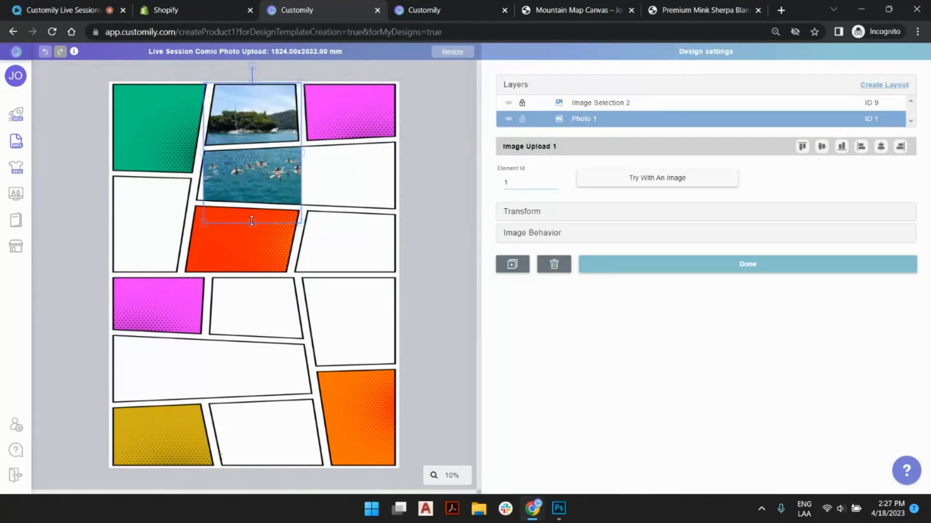
drag(253, 223, 250, 148)
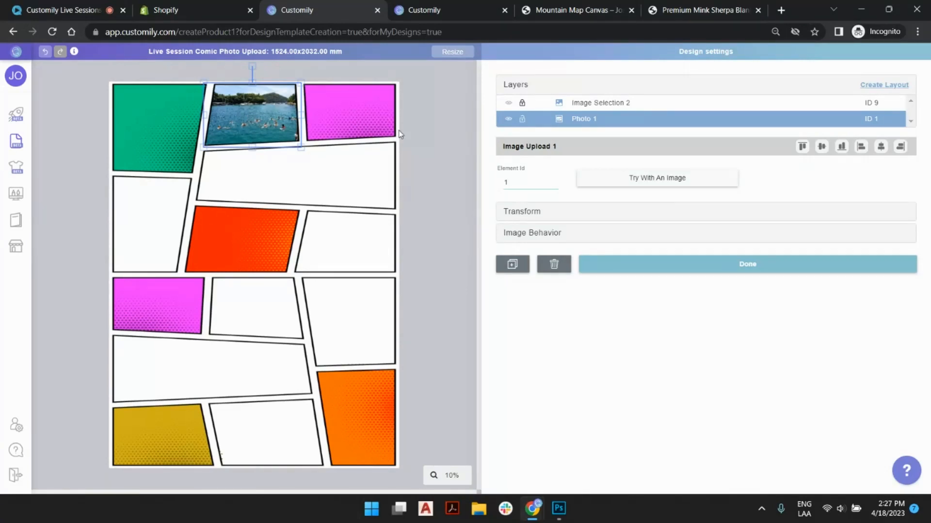
- Paste a copy of Photo 1, place its layer beneath the comic frame, and widen it to fill the wide panel above the red one
key(ctrl+v)
mouse_move(252, 115)
mouse_down()
mouse_move(259, 188)
mouse_move(305, 188)
mouse_move(302, 180)
mouse_up()
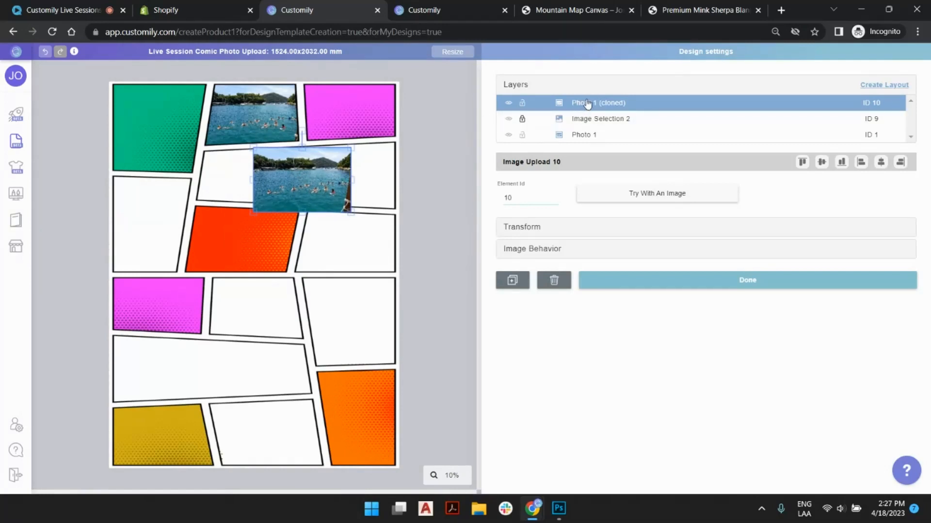
drag(588, 102, 593, 118)
mouse_move(293, 172)
mouse_down()
mouse_move(234, 173)
mouse_move(338, 166)
mouse_up()
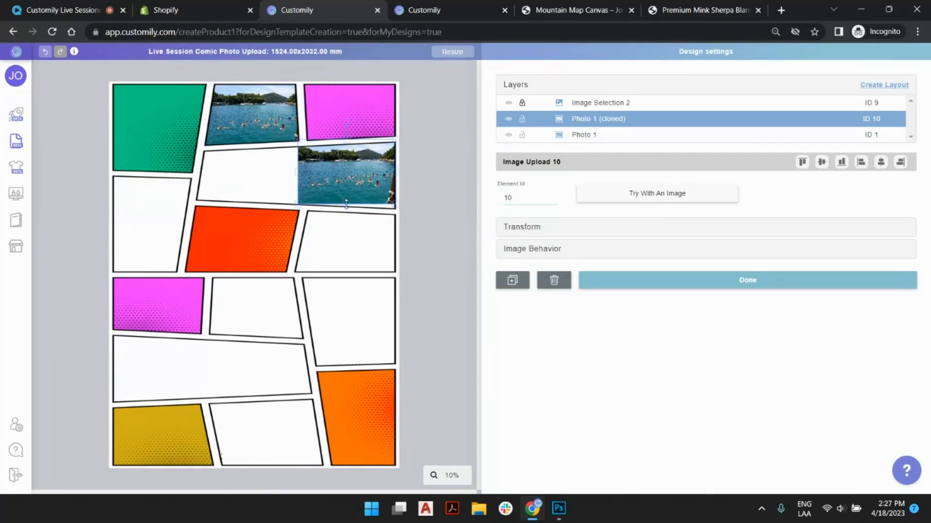
drag(298, 180, 196, 178)
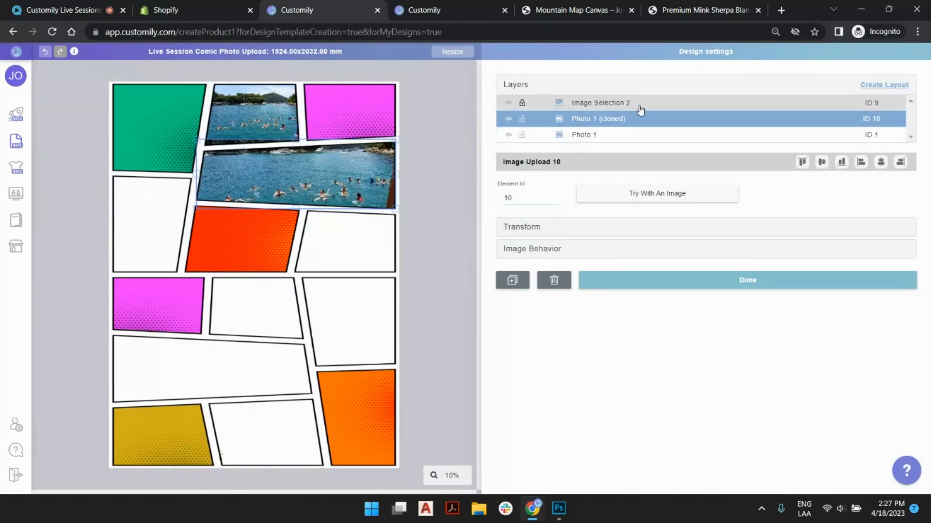
click(437, 199)
- Paste another Photo 1 copy beneath the comic frame layer and resize it to fill the tall panel under the green one
key(ctrl+v)
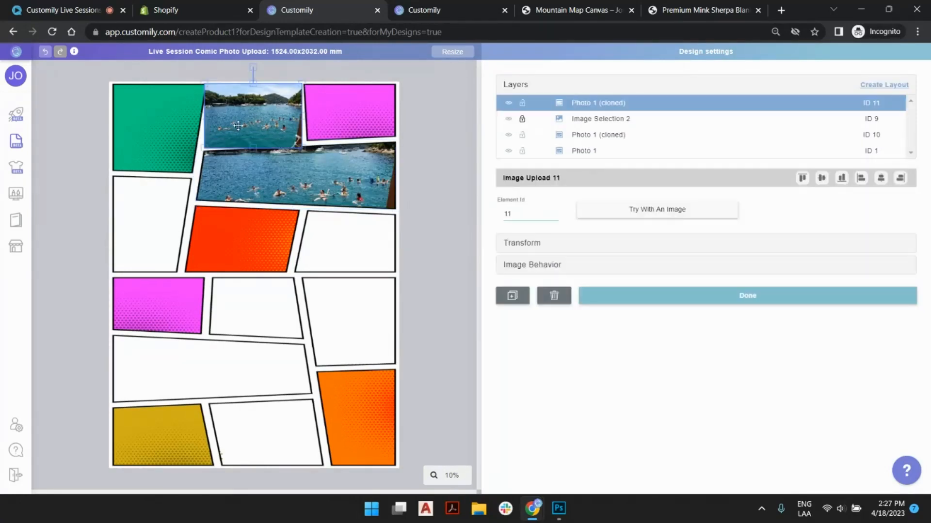
mouse_move(256, 122)
mouse_down()
mouse_move(181, 220)
mouse_move(159, 209)
mouse_up()
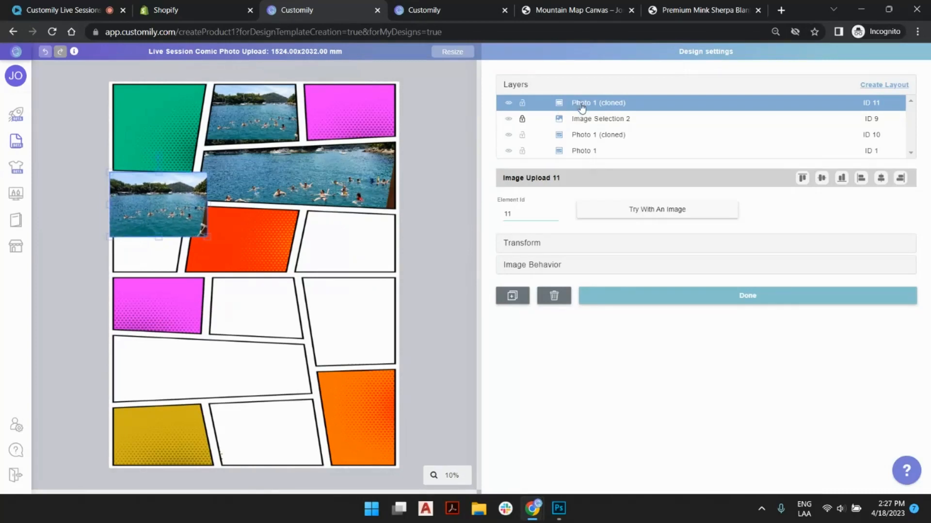
drag(582, 107, 582, 121)
drag(207, 204, 193, 205)
drag(150, 239, 155, 274)
- Paste a Photo 1 copy over the empty panel to the right of the red one and move its layer beneath the comic frame
key(ctrl+v)
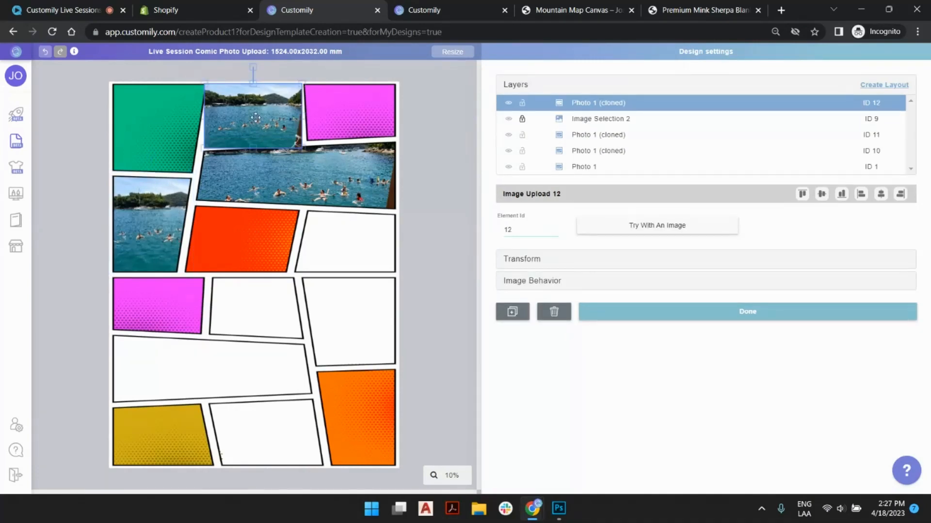
drag(252, 116, 344, 245)
drag(586, 106, 588, 118)
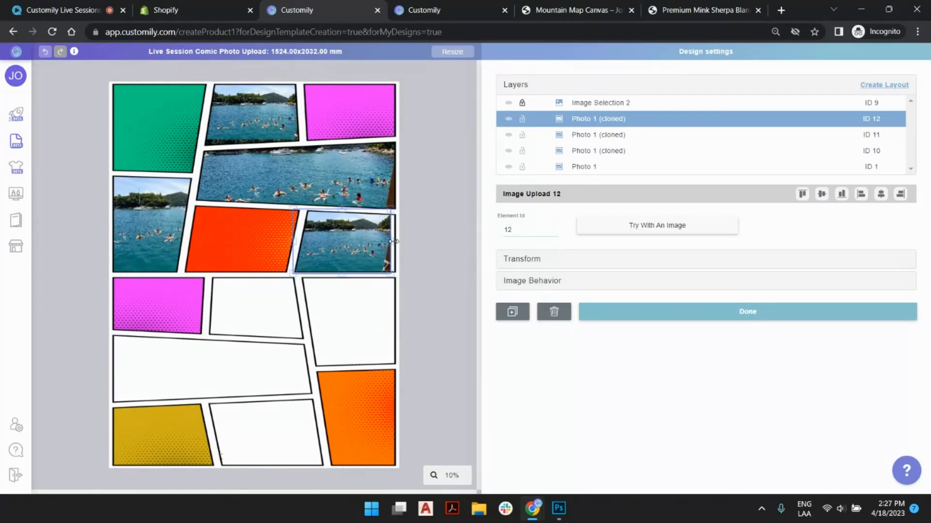
click(421, 190)
- Paste a Photo 1 copy beneath the comic frame layer and fit it to the empty panel beside the lower pink one
key(ctrl+v)
mouse_move(253, 125)
mouse_down()
mouse_move(299, 255)
mouse_move(269, 316)
mouse_up()
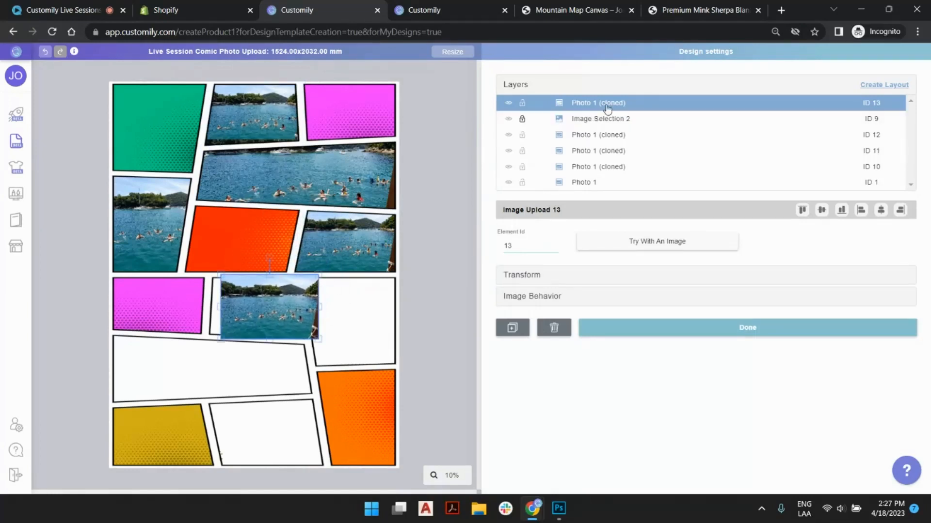
drag(603, 103, 604, 124)
drag(238, 297, 227, 306)
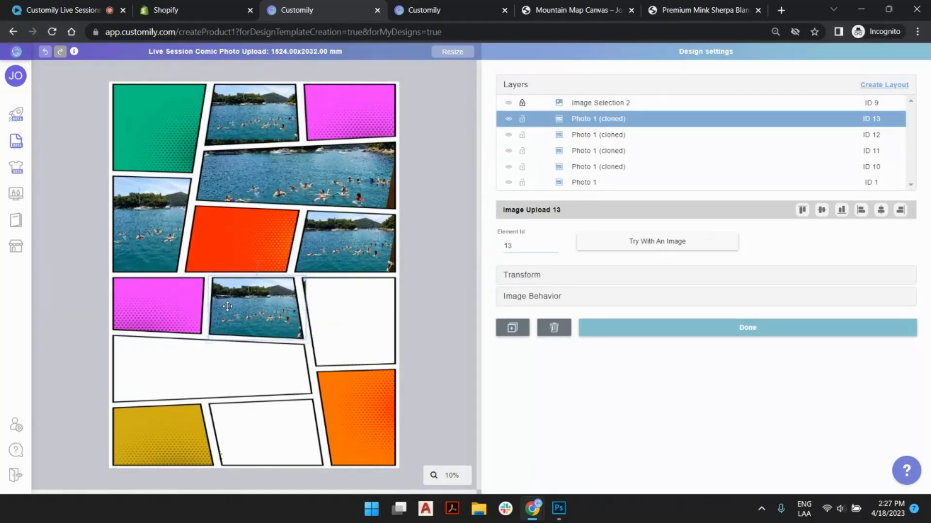
drag(228, 306, 227, 306)
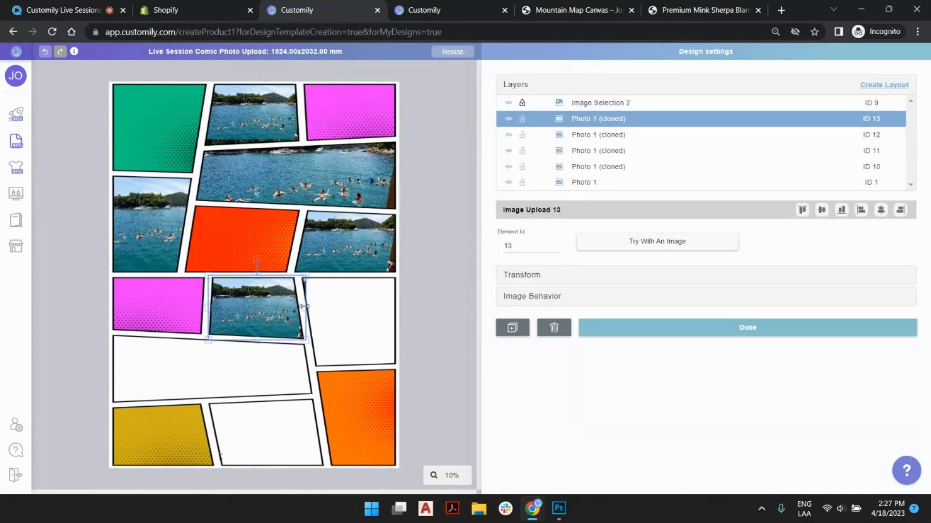
drag(304, 306, 301, 306)
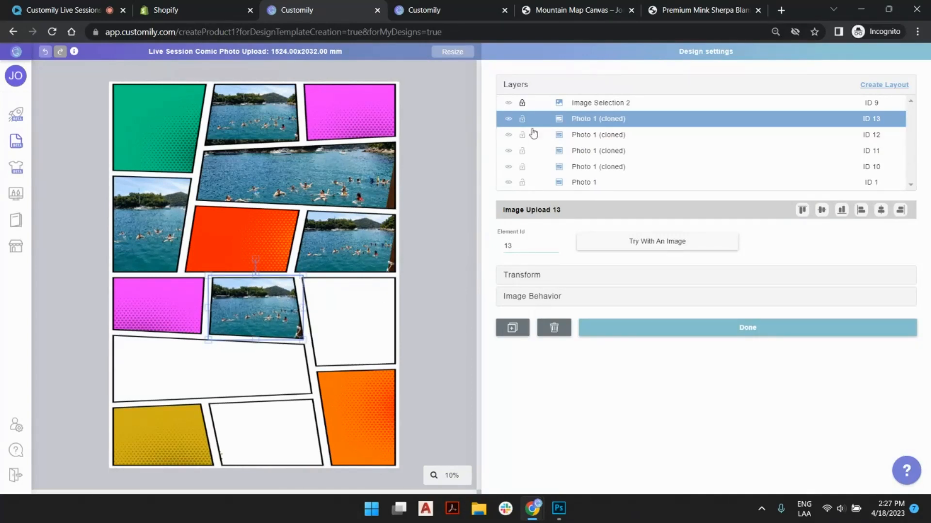
- Paste a Photo 1 copy, place its layer beneath the comic frame, and stretch it to fill the tall panel above the orange one
key(ctrl+v)
drag(269, 136, 365, 331)
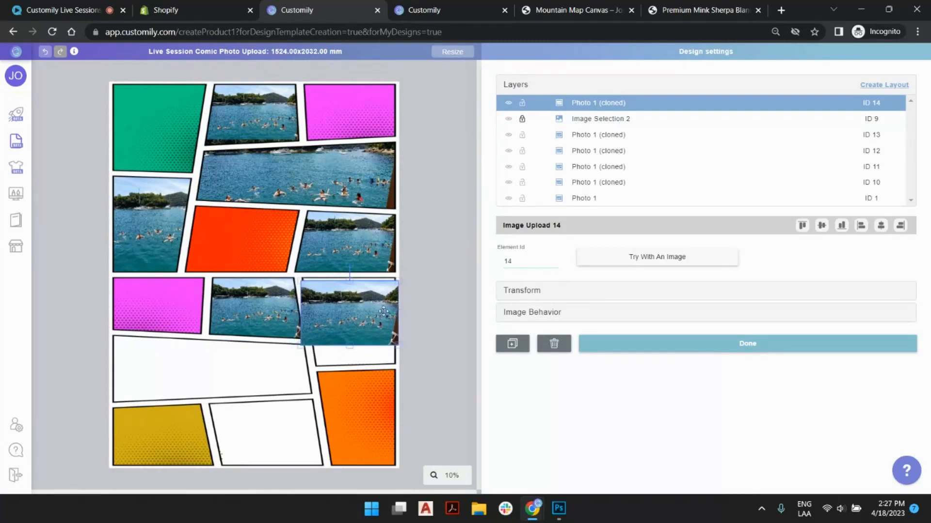
mouse_move(614, 109)
mouse_down()
mouse_move(615, 121)
mouse_move(596, 119)
mouse_up()
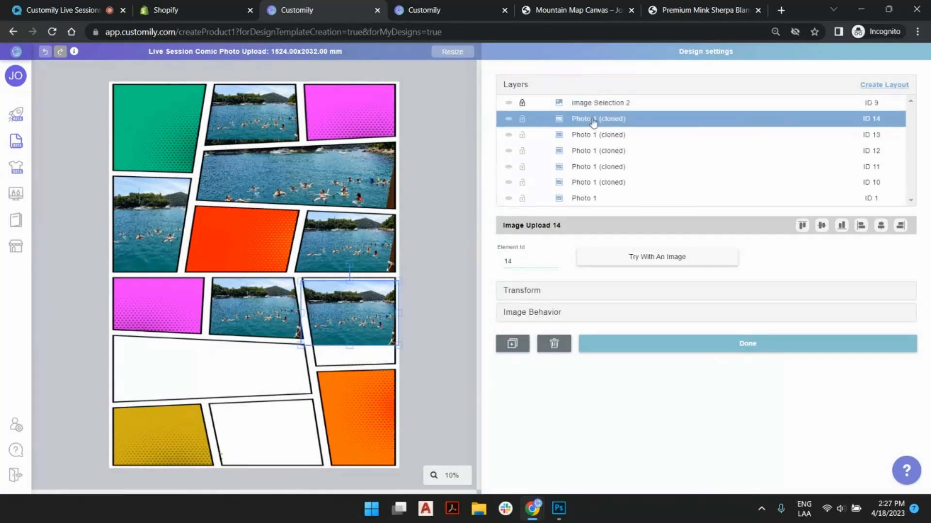
click(334, 312)
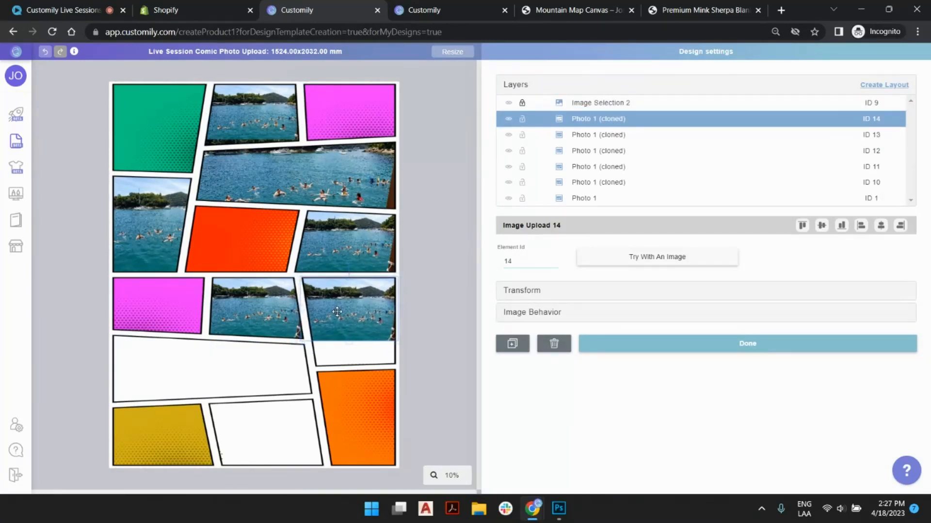
drag(351, 341, 349, 367)
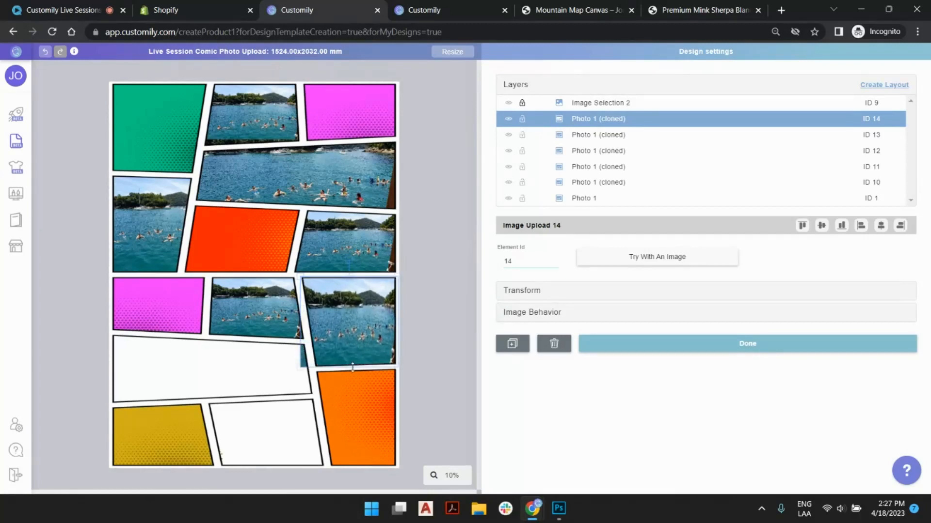
click(430, 312)
- Raise the layer of the photo beside the lower pink panel above the tall photo's layer, keeping it beneath the comic frame
click(284, 328)
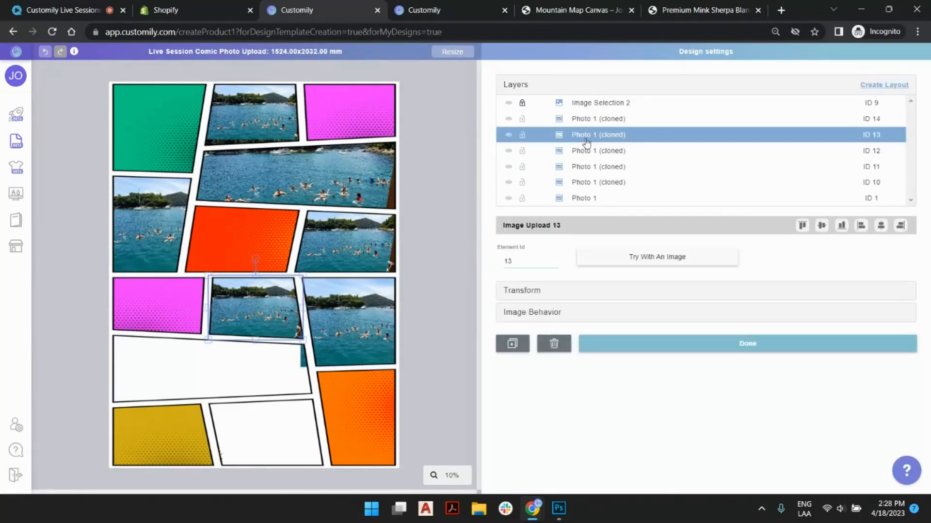
drag(590, 141, 590, 124)
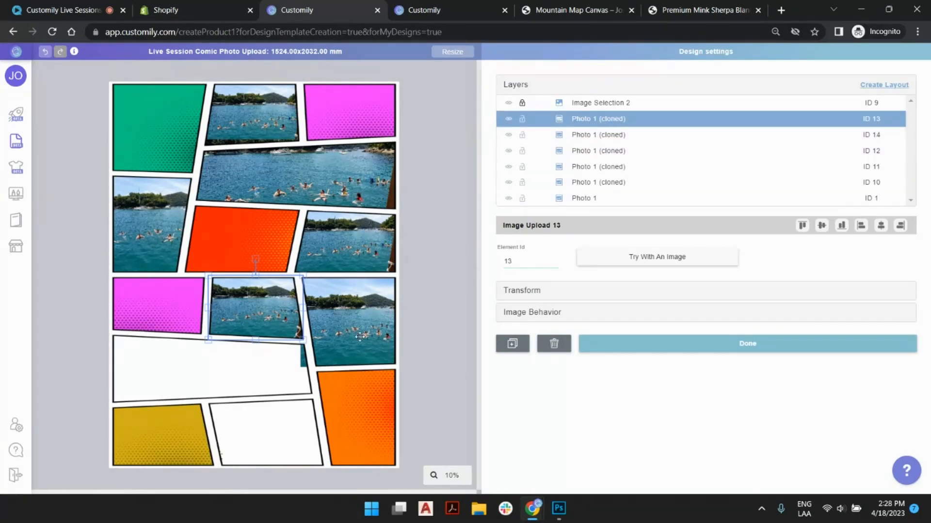
click(434, 305)
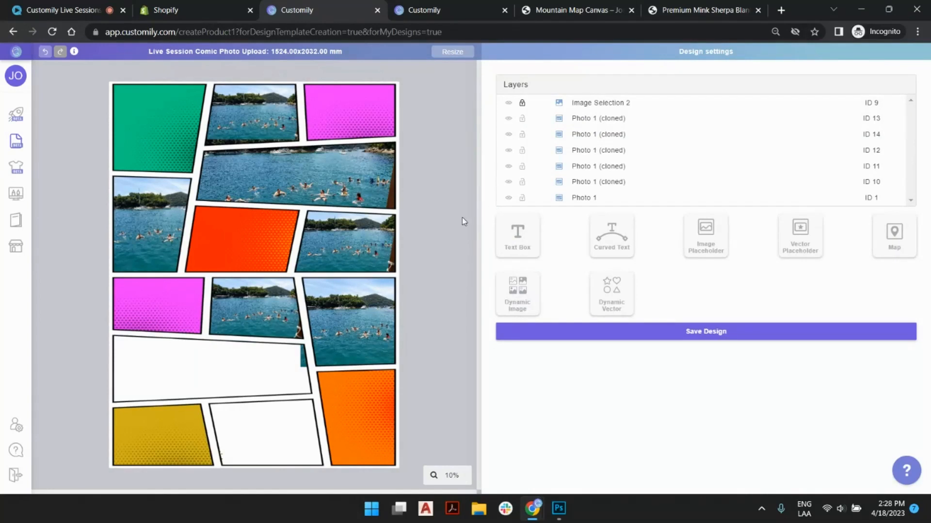
- Paste a Photo 1 copy, fit it to the wide panel above the yellow one, and order its layer below the photo beside the pink panel
key(ctrl+v)
drag(269, 119, 179, 365)
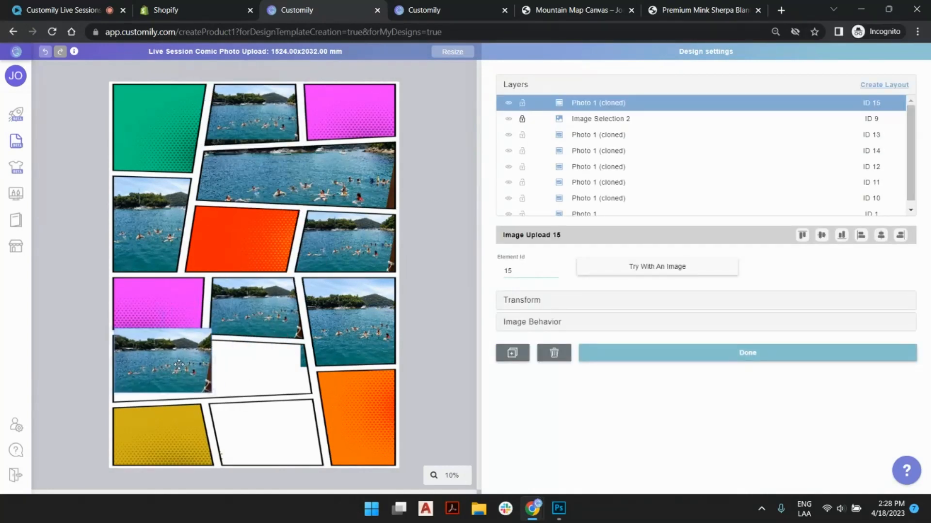
mouse_move(592, 103)
mouse_down()
mouse_move(572, 119)
mouse_move(588, 122)
mouse_up()
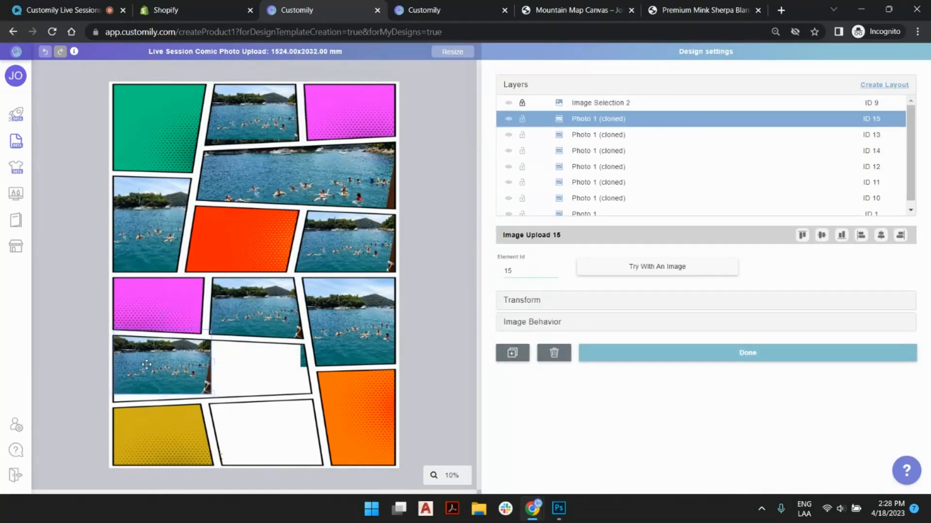
drag(147, 364, 144, 369)
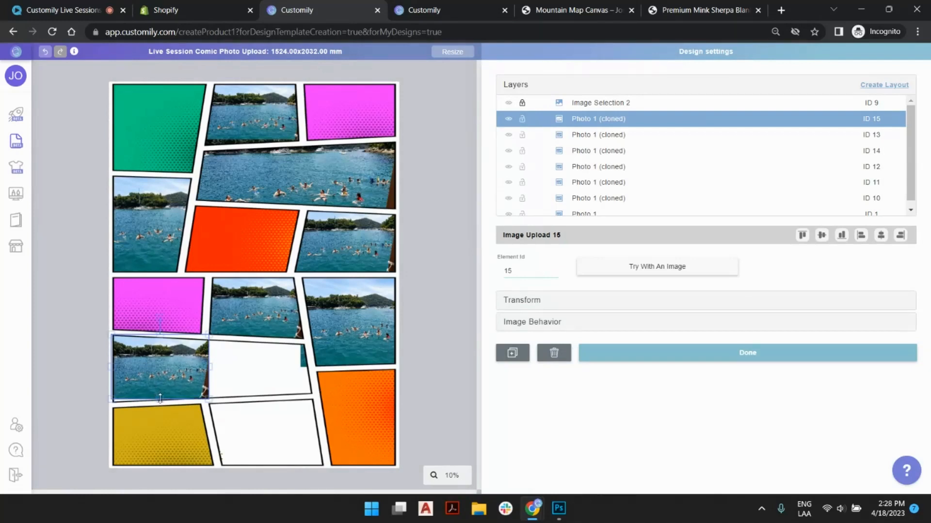
drag(159, 400, 159, 403)
drag(209, 371, 312, 378)
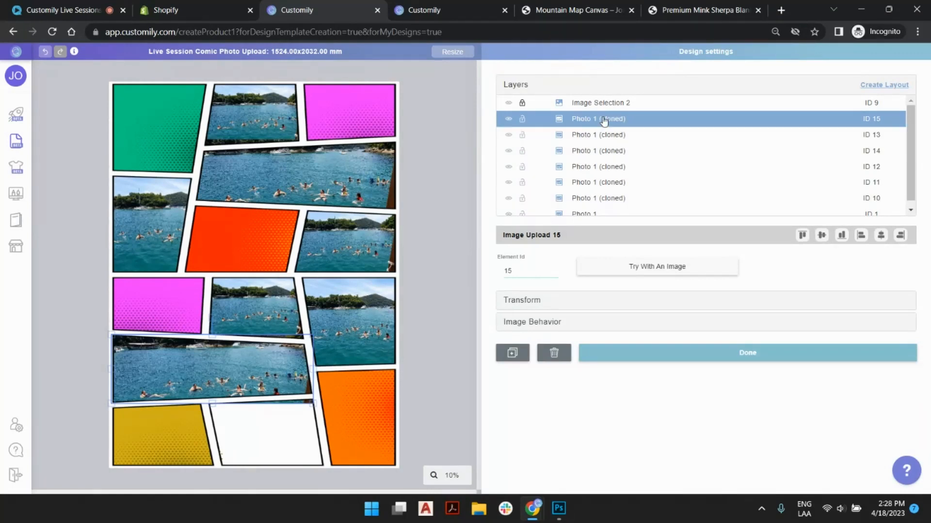
drag(601, 122, 602, 139)
click(458, 299)
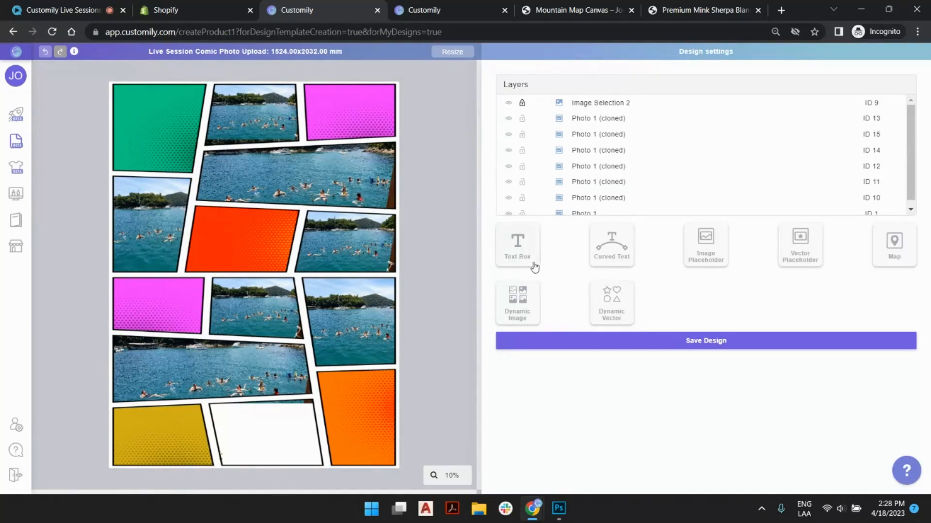
- Paste a Photo 1 copy beneath the comic frame layer and fit it to the last empty panel, beside the yellow one
key(ctrl+v)
drag(275, 123, 282, 426)
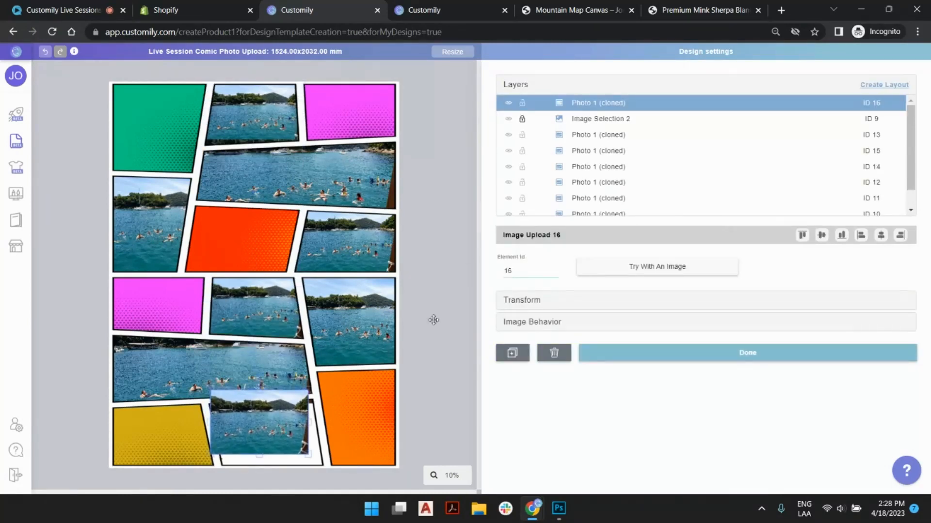
drag(621, 107, 619, 121)
mouse_move(247, 428)
mouse_down()
mouse_move(243, 437)
mouse_move(253, 438)
mouse_up()
drag(314, 433, 324, 433)
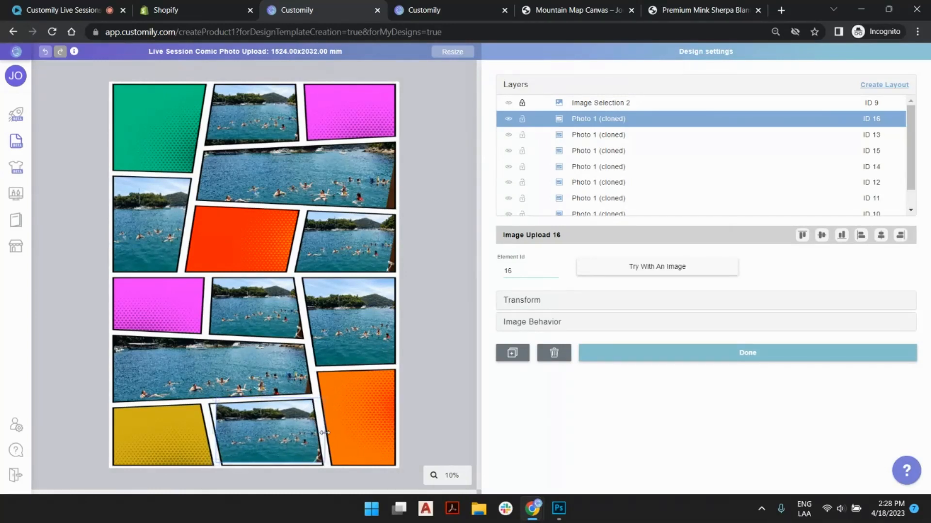
drag(270, 463, 266, 467)
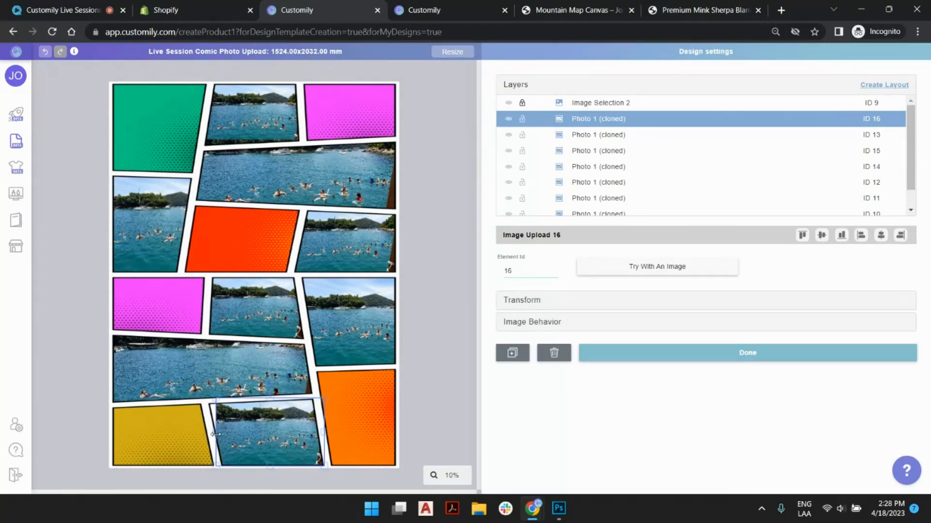
drag(215, 435, 207, 435)
click(459, 341)
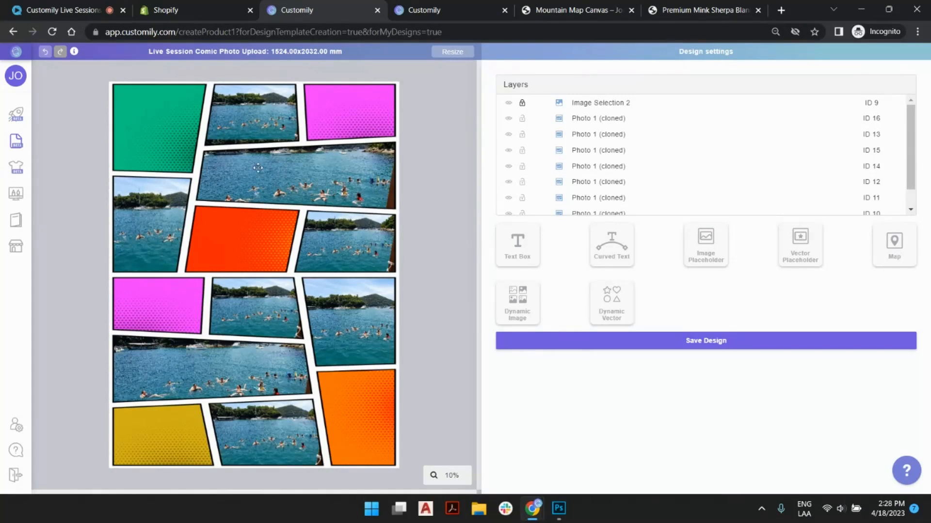
- Move the layer of the wide photo above the red panel below the Photo 1 layer
click(253, 124)
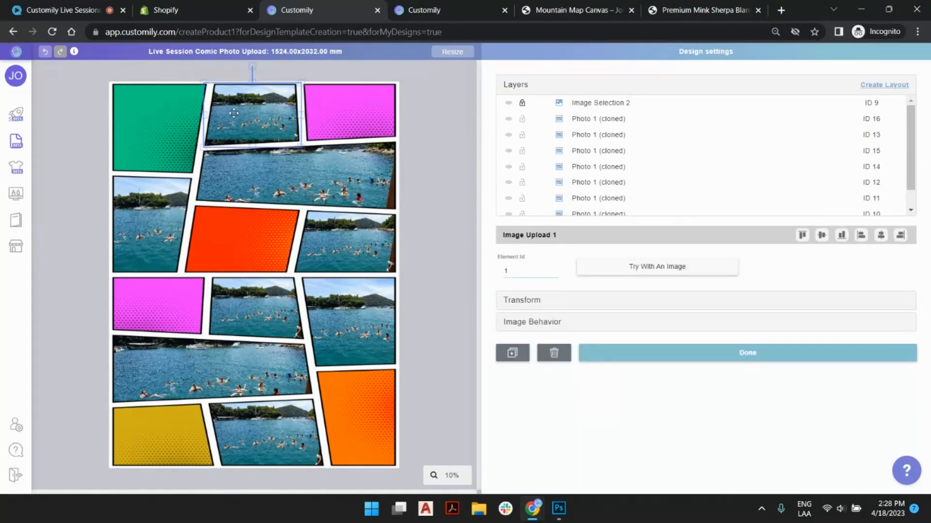
scroll(618, 136, down, 1)
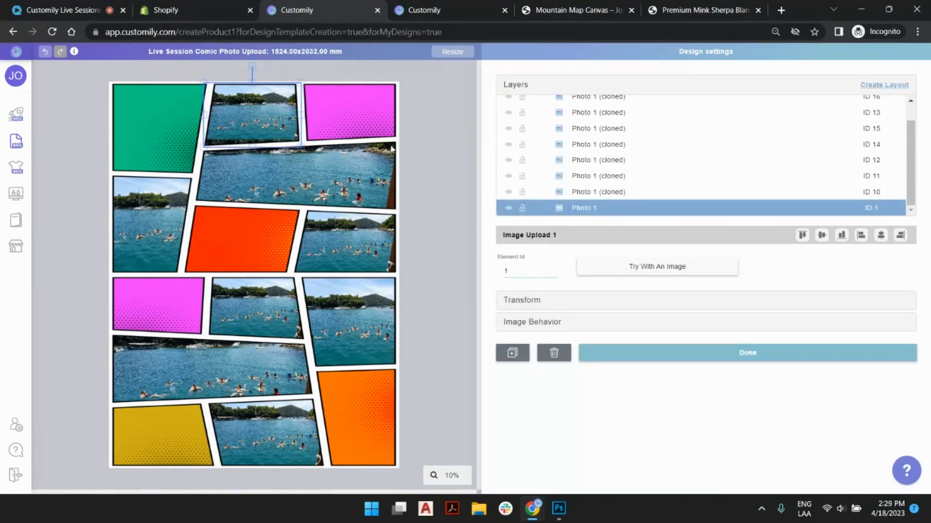
click(363, 157)
drag(601, 195, 603, 210)
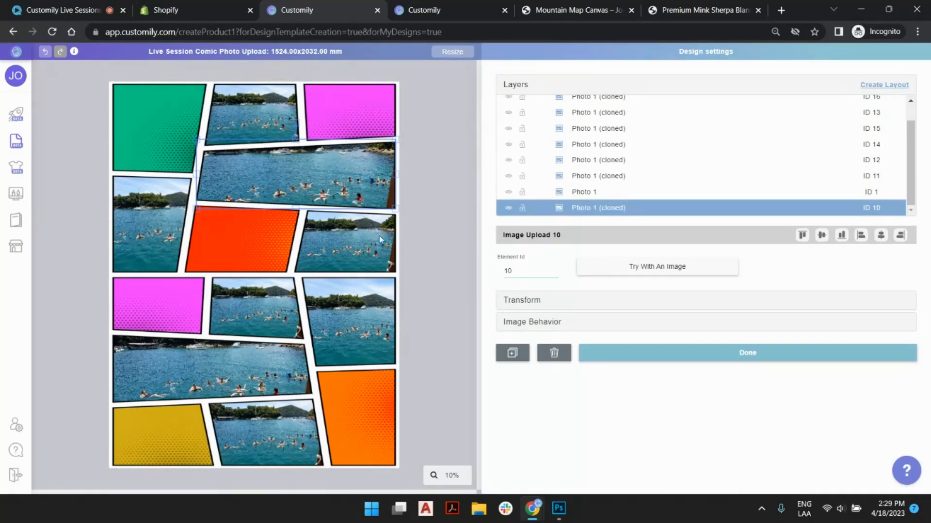
- Select the other panel photos in turn to check which layer belongs to each panel
click(357, 238)
click(166, 215)
click(327, 302)
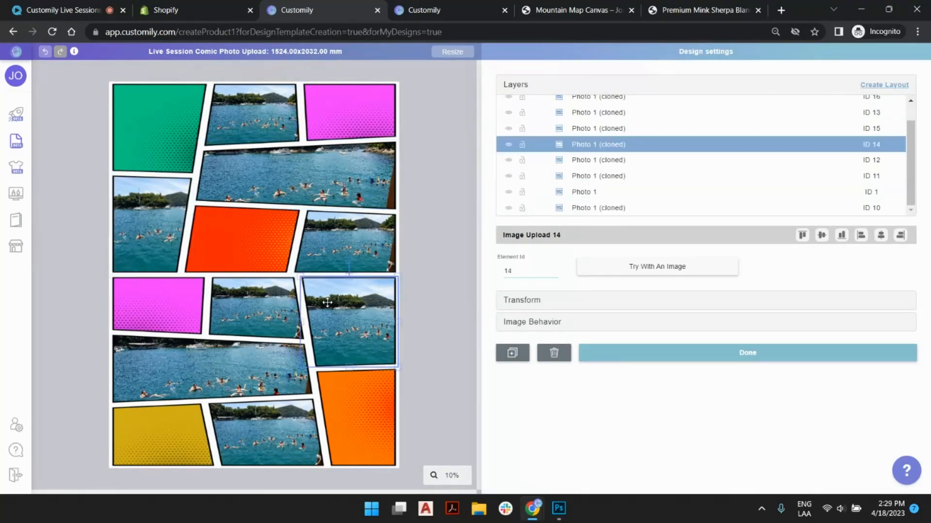
click(274, 302)
click(277, 359)
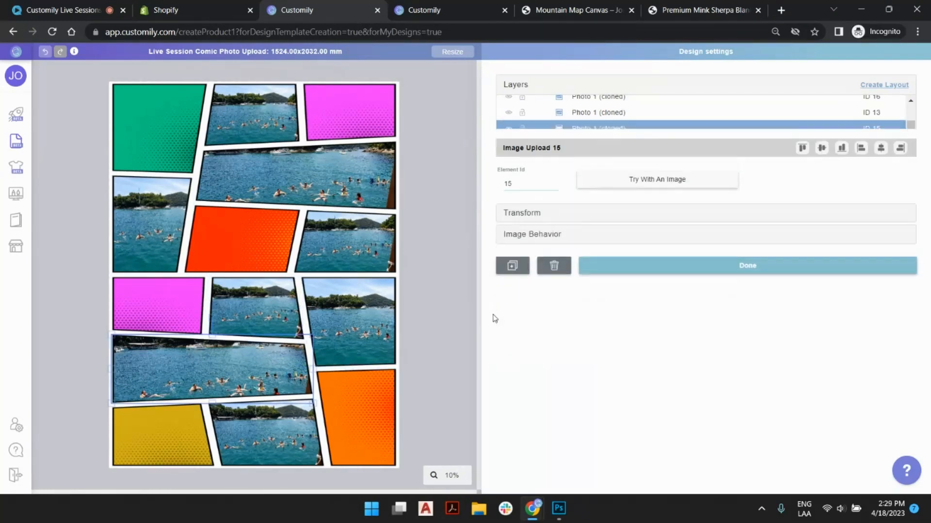
click(492, 318)
click(515, 84)
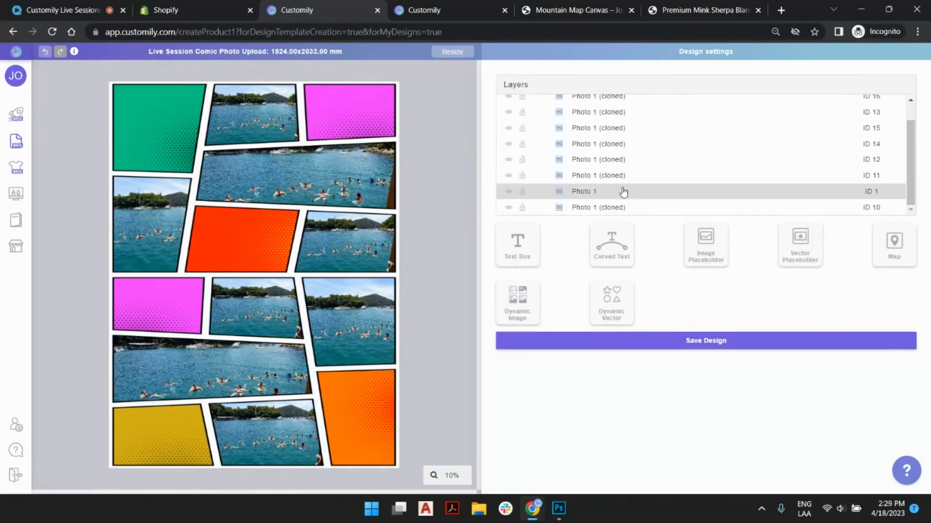
- Rename the layer of the wide photo above the red panel as Photo 2
click(614, 208)
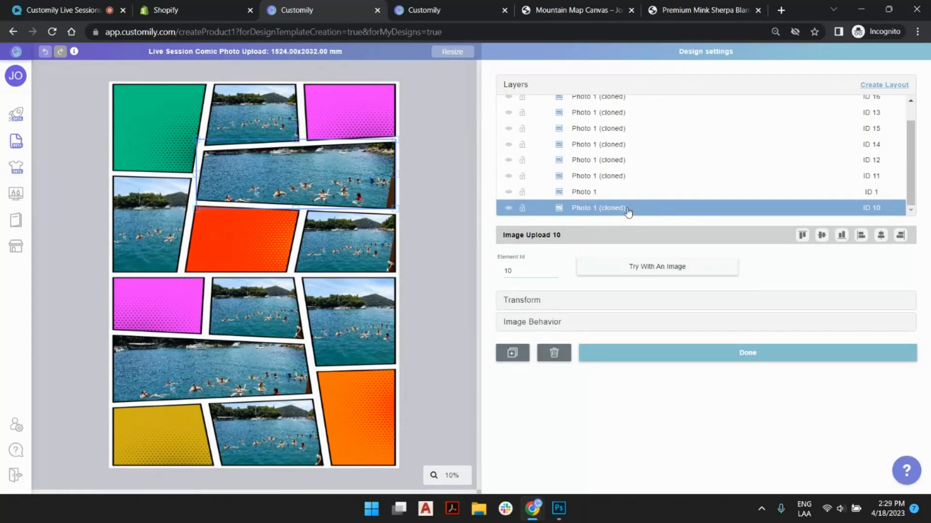
double_click(627, 209)
drag(596, 208, 657, 209)
key(BackSpace)
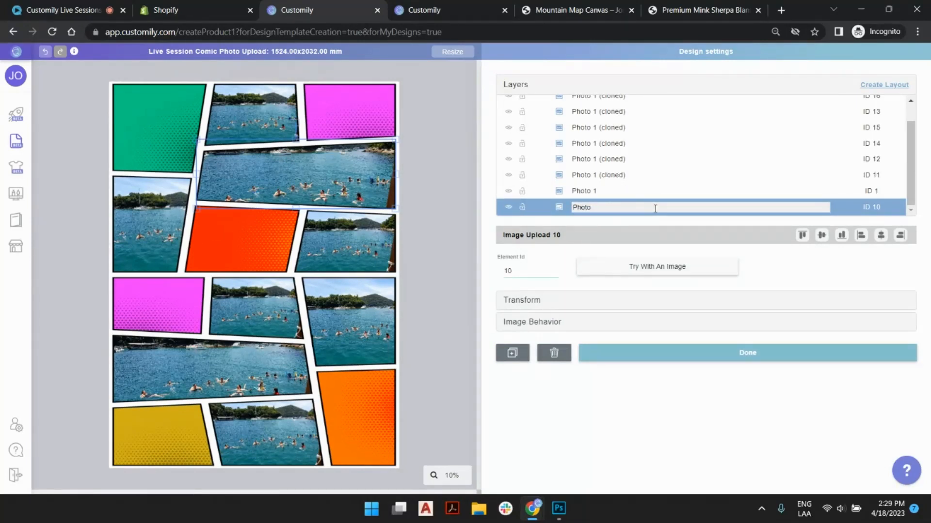
text(2)
- Rename the layer of the tall photo under the green panel as Photo 3
click(603, 177)
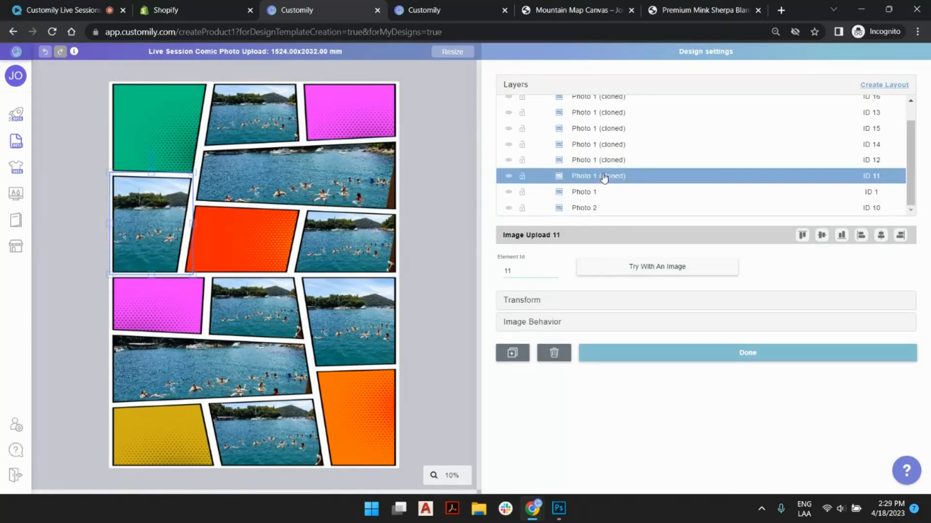
double_click(603, 177)
drag(591, 176, 654, 176)
text(3)
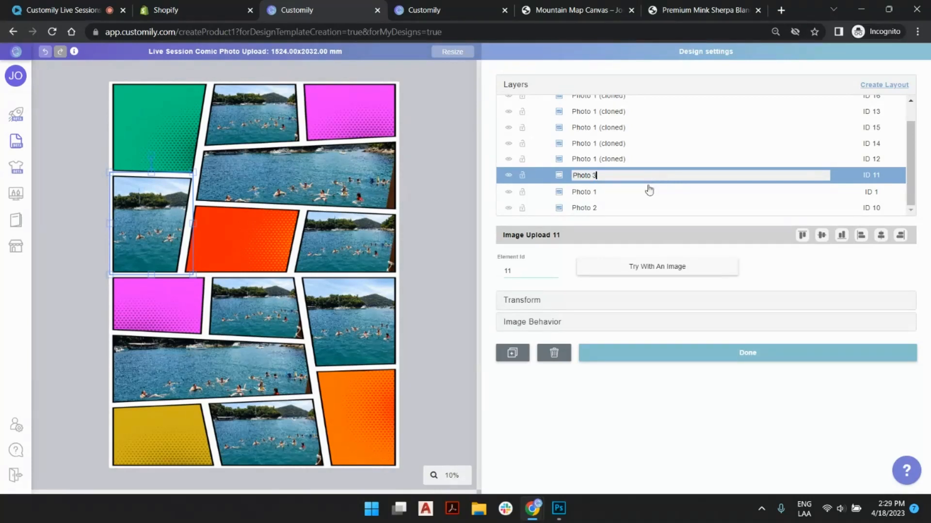
key(Return)
- Rename the layer of the photo to the right of the red panel as Photo 4
click(307, 239)
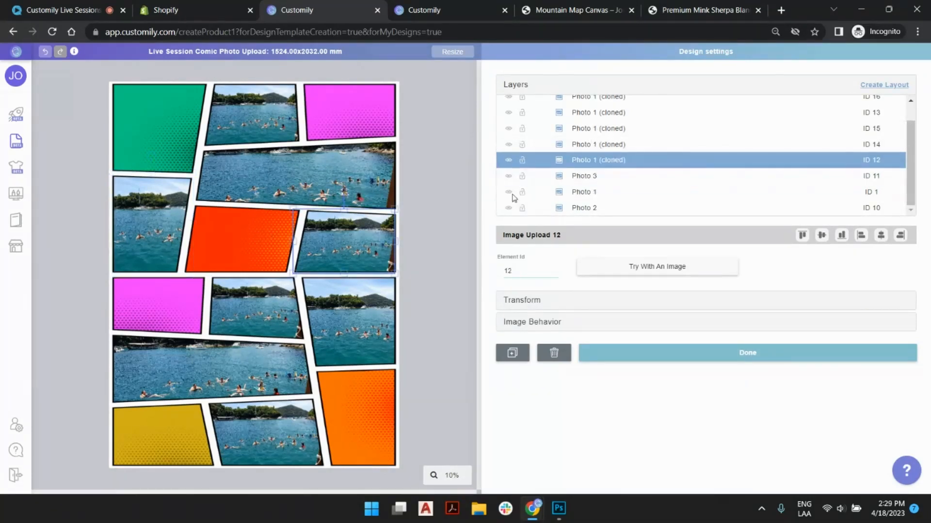
double_click(591, 159)
drag(592, 159, 696, 160)
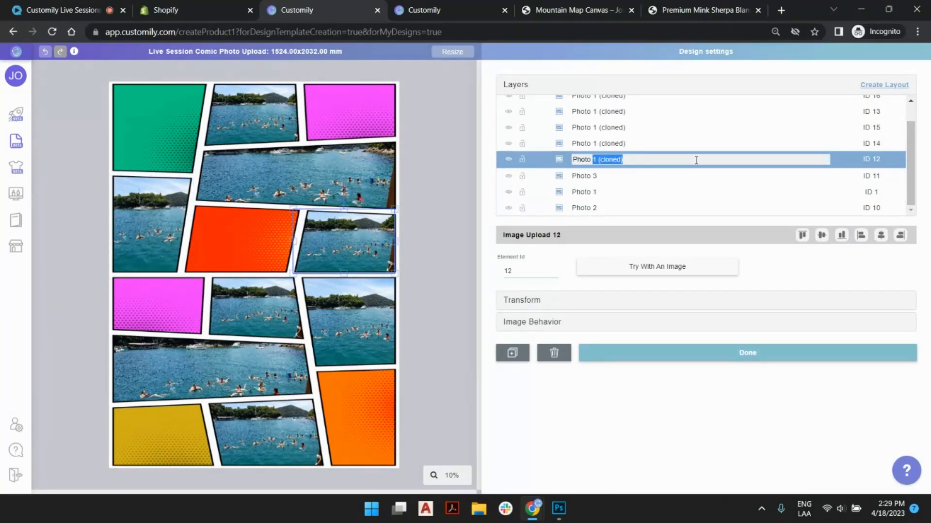
key(BackSpace)
key(Return)
double_click(619, 146)
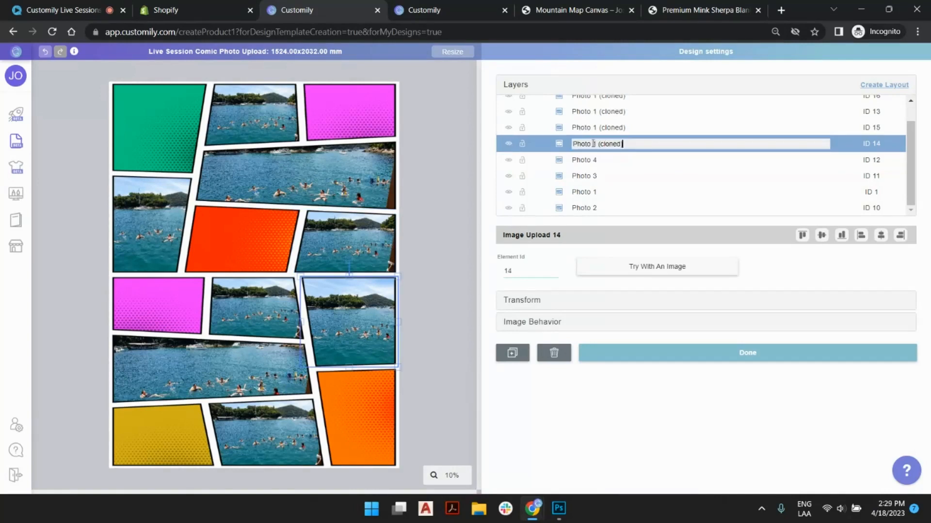
drag(592, 145, 673, 158)
click(616, 131)
- Rename the layer of the tall photo above the orange panel as Photo 6
double_click(603, 145)
drag(594, 144, 651, 153)
text(6)
key(Return)
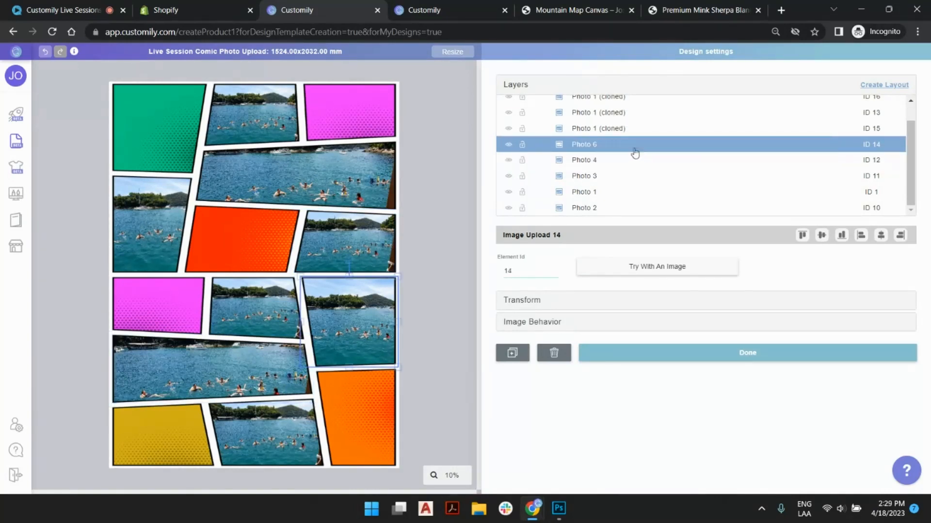
- Rename the layer of the wide photo above the yellow panel as Photo 7
click(588, 130)
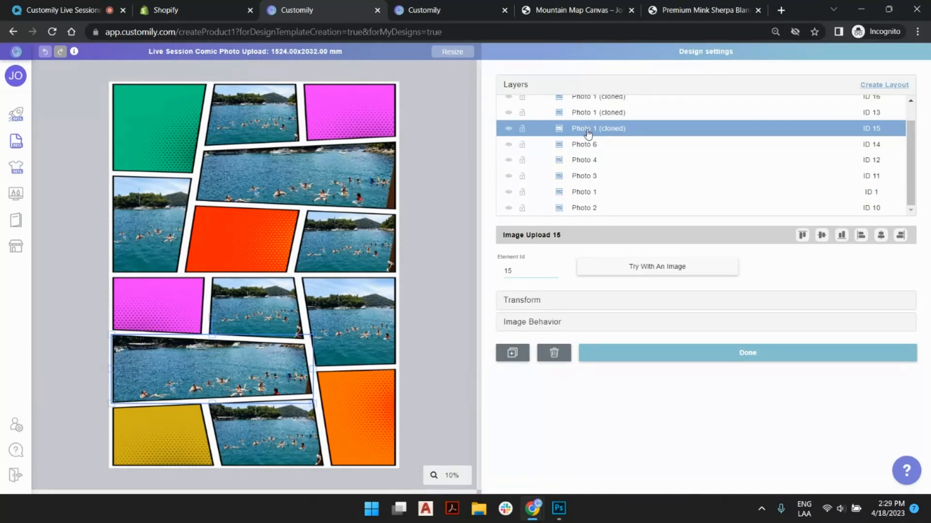
double_click(588, 130)
drag(593, 128, 690, 130)
text(7)
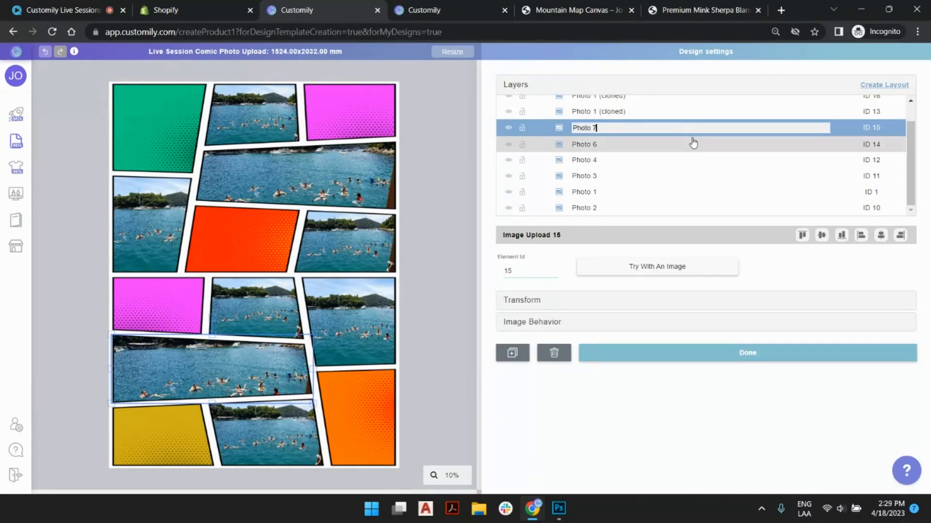
key(Return)
- Rename the layer of the photo beside the lower pink panel as Photo 5
click(615, 112)
double_click(596, 113)
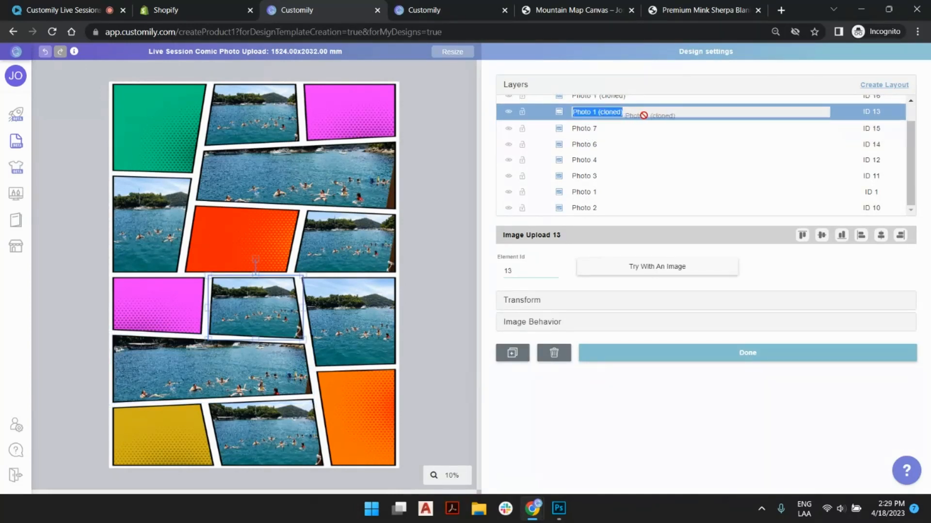
drag(593, 112, 634, 113)
text(5)
key(Return)
- Rename the layer of the photo to the right of the yellow panel as Photo 8
scroll(627, 127, up, 2)
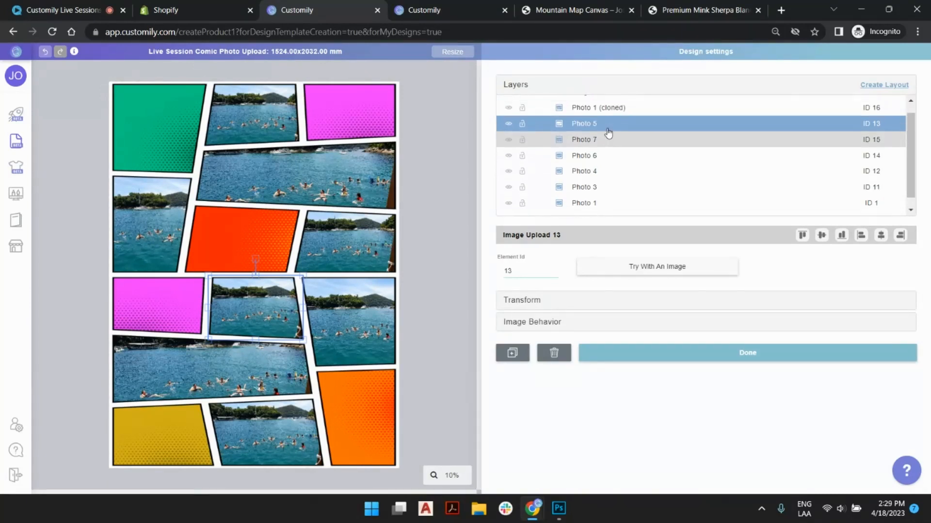
double_click(605, 120)
drag(593, 119, 637, 117)
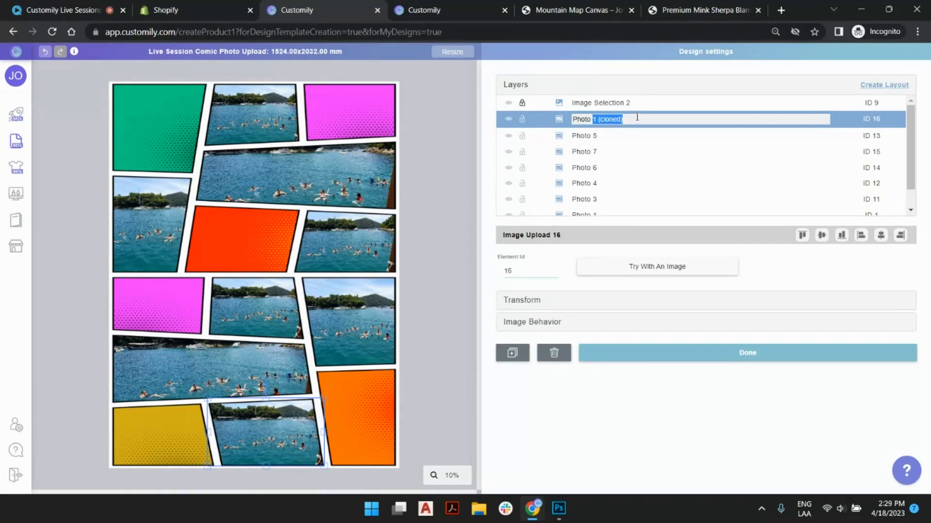
text(8)
key(Return)
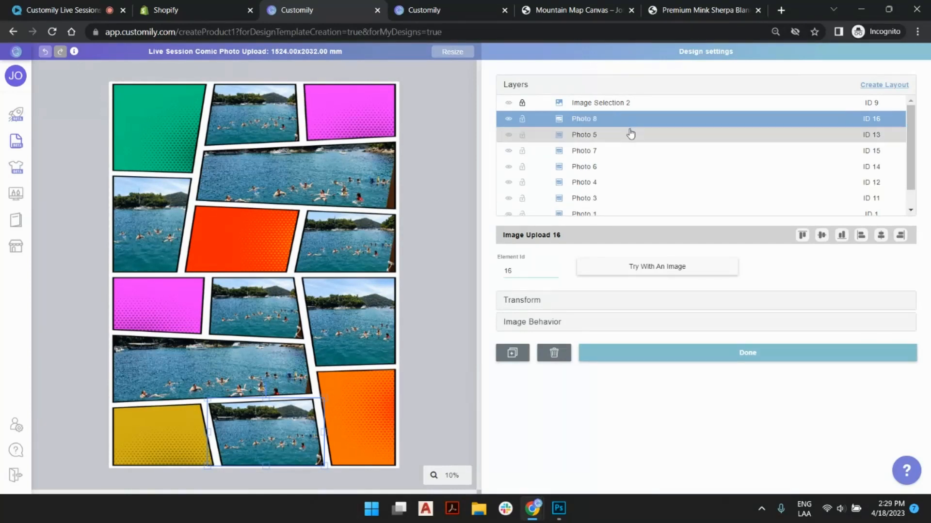
- Rename the locked comic frame layer, Image Selection 2, as Design
click(600, 104)
click(617, 104)
triple_click(617, 103)
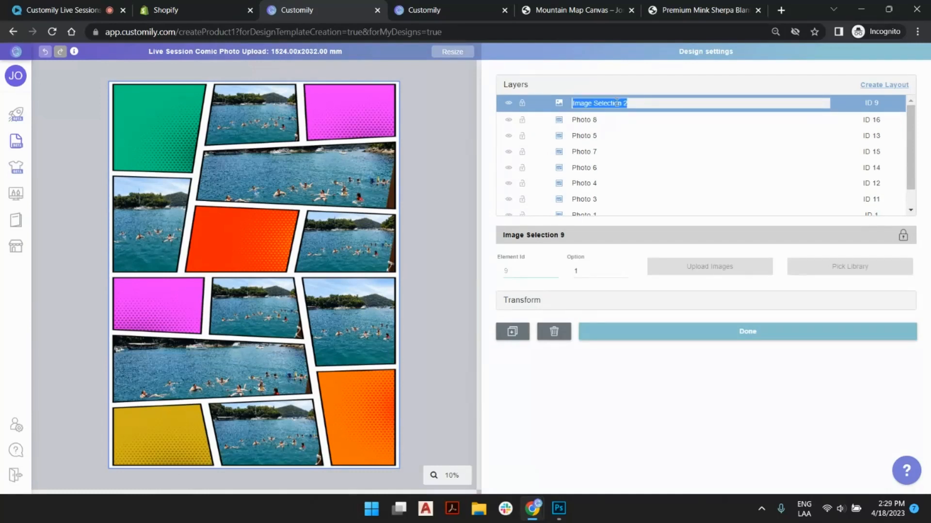
text(Design)
key(Return)
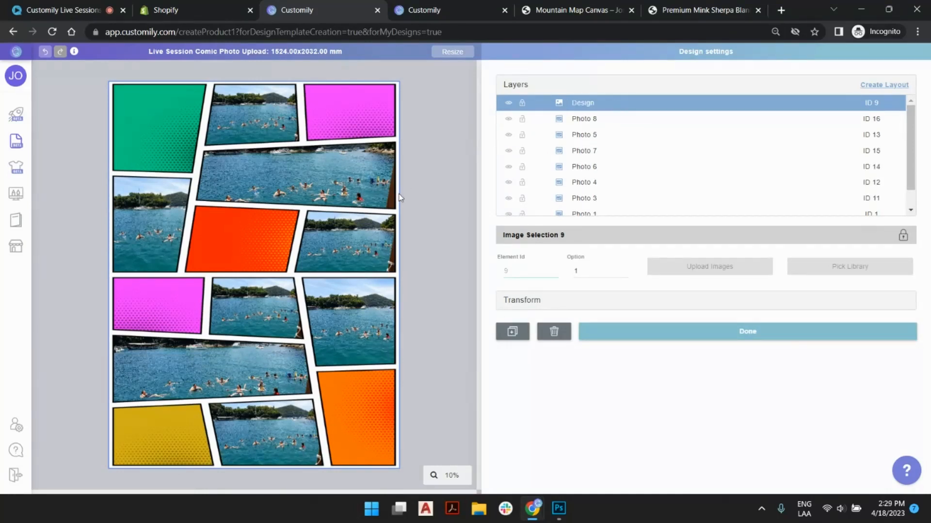
- Deselect the frame layer and save the comic photo upload design
click(431, 216)
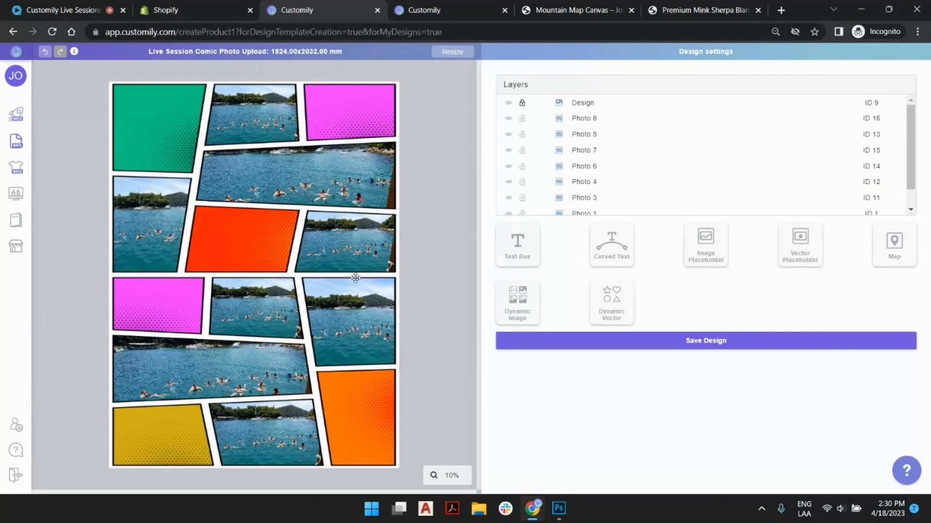
click(748, 339)
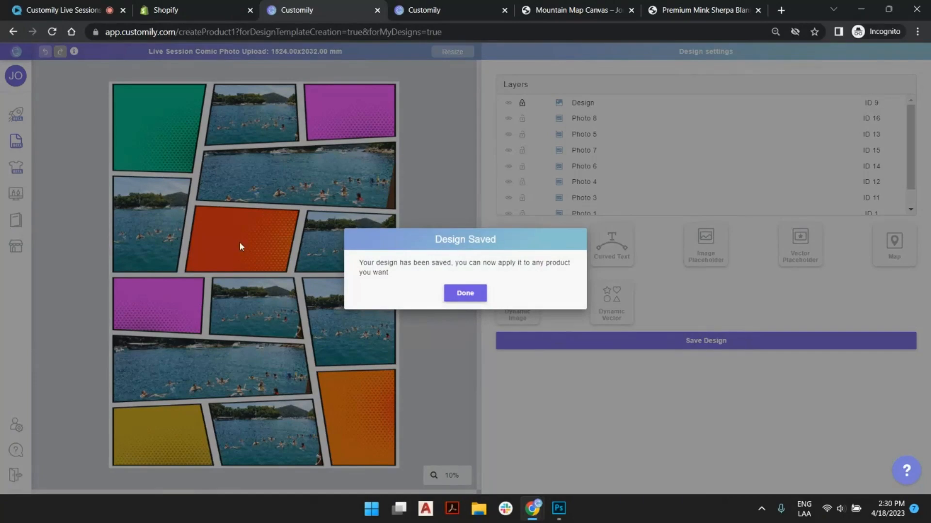
click(471, 294)
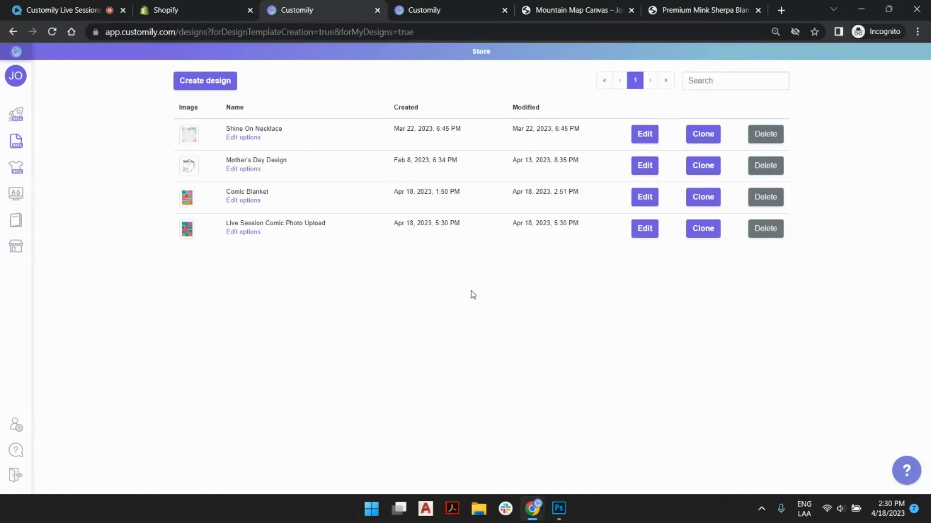
- Review the photo upload options on the store's Premium Mink Sherpa Blanket 60×80 product page
click(728, 5)
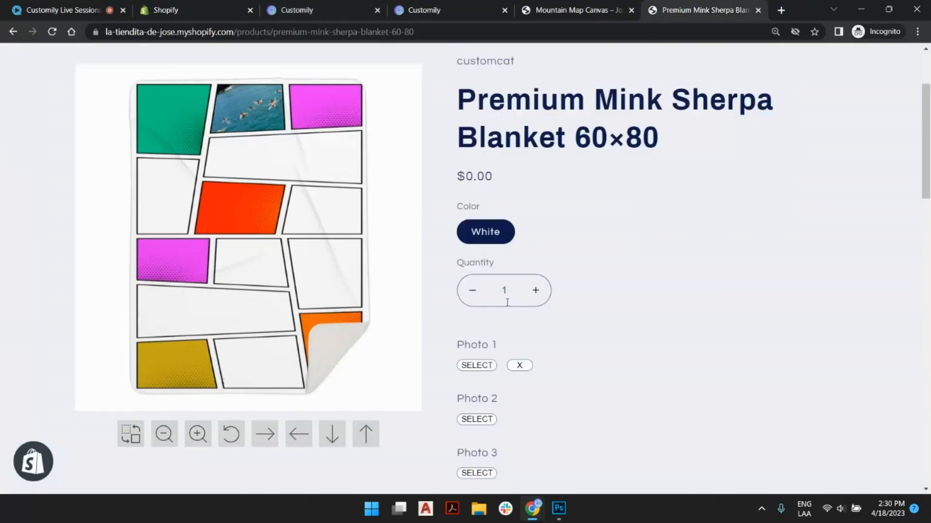
scroll(507, 302, down, 3)
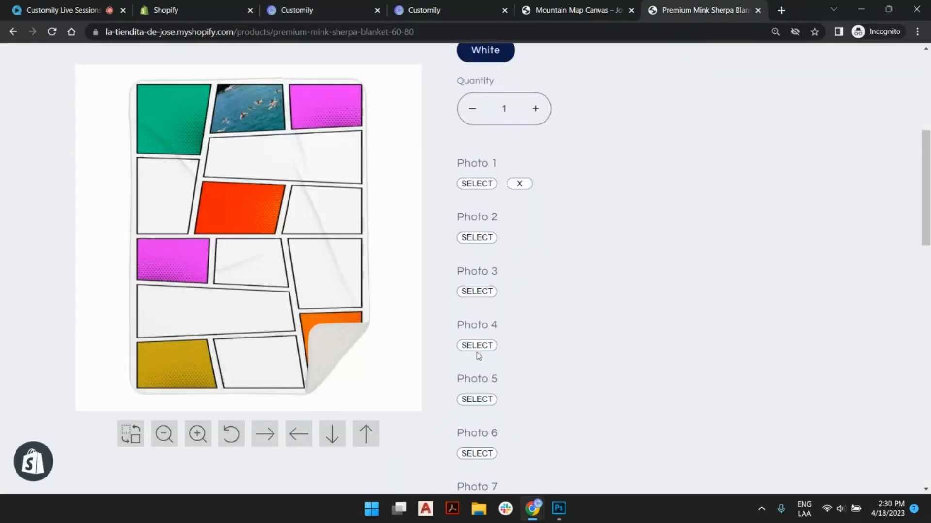
scroll(476, 352, down, 3)
scroll(517, 301, up, 5)
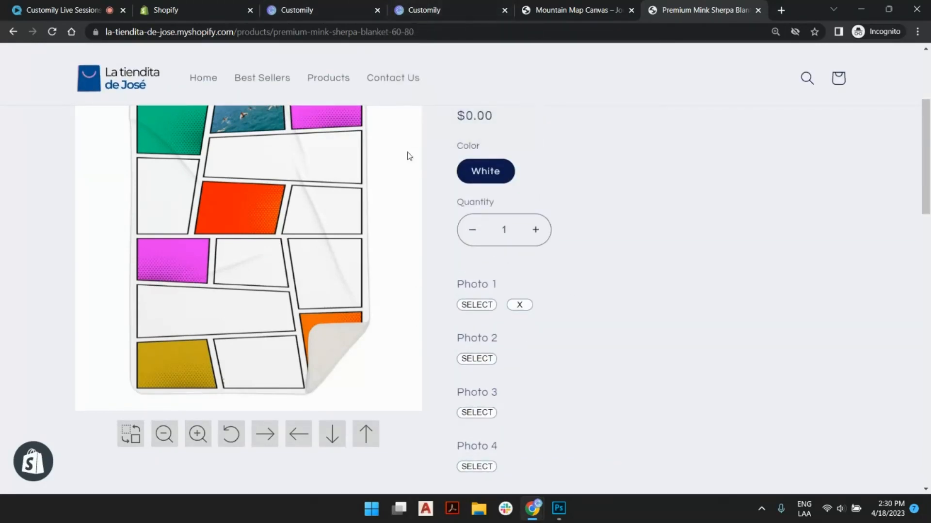
- Back in Customily, open the option set of the Live Session Comic Photo Upload design and expand the Photo 1 settings
click(340, 5)
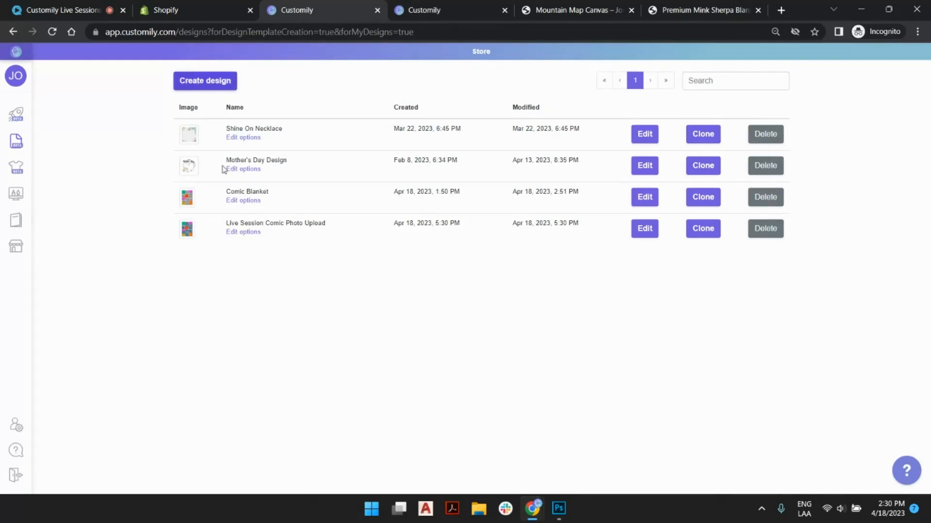
click(250, 232)
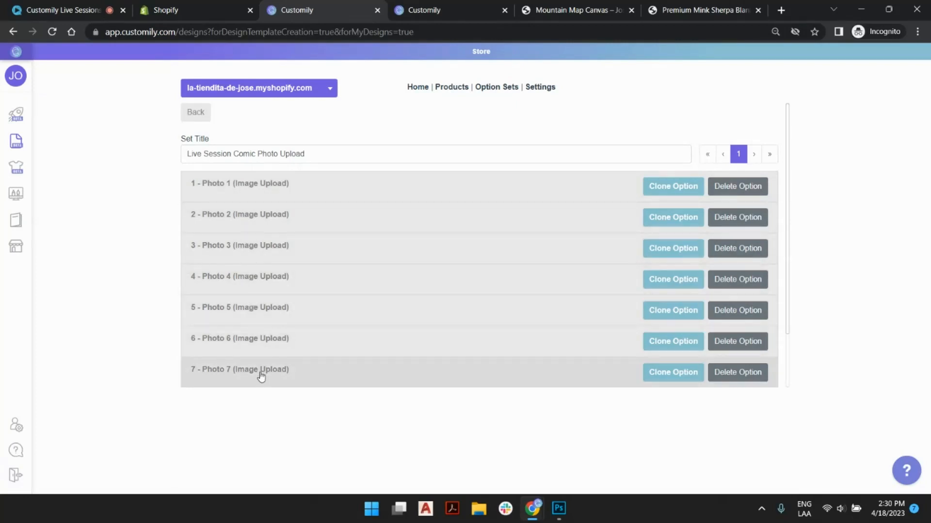
click(275, 185)
scroll(411, 130, down, 1)
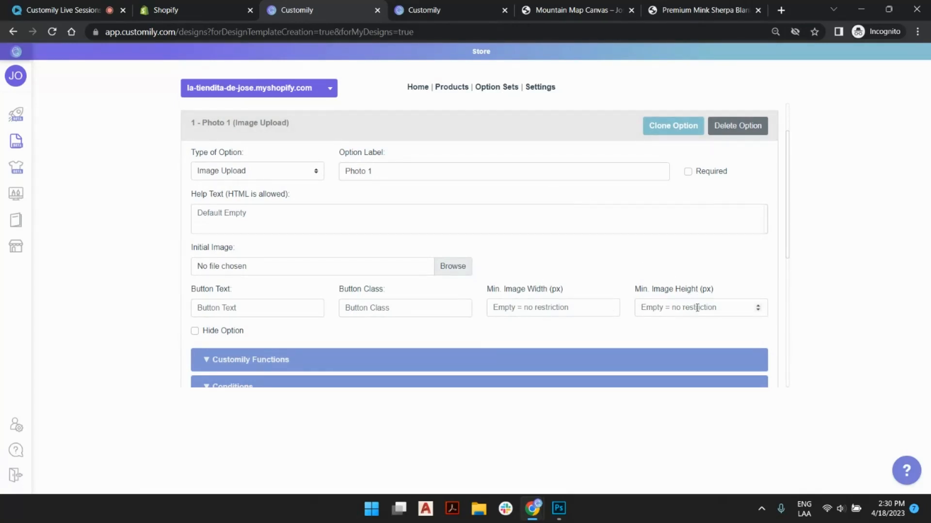
- Set Photo 1's minimum image width and height to 1000 px and collapse its settings
click(549, 308)
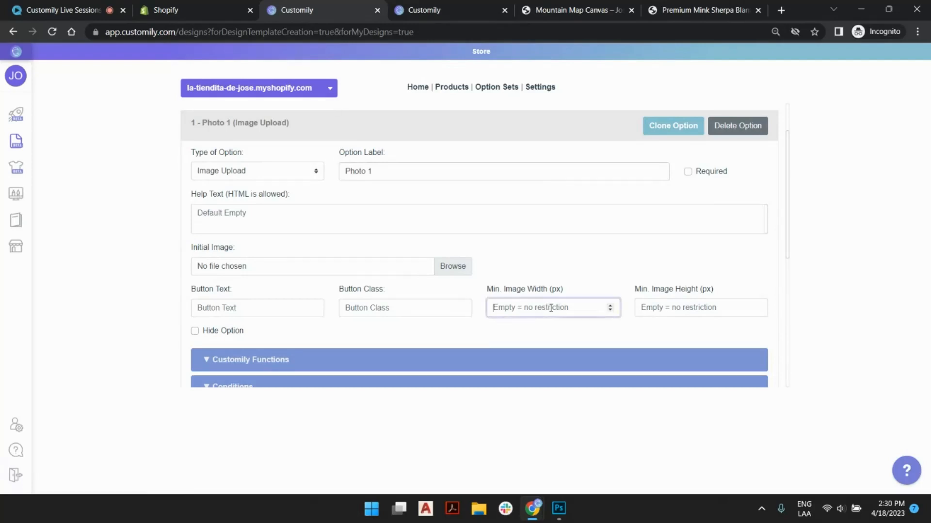
text(000)
click(685, 309)
text(1000)
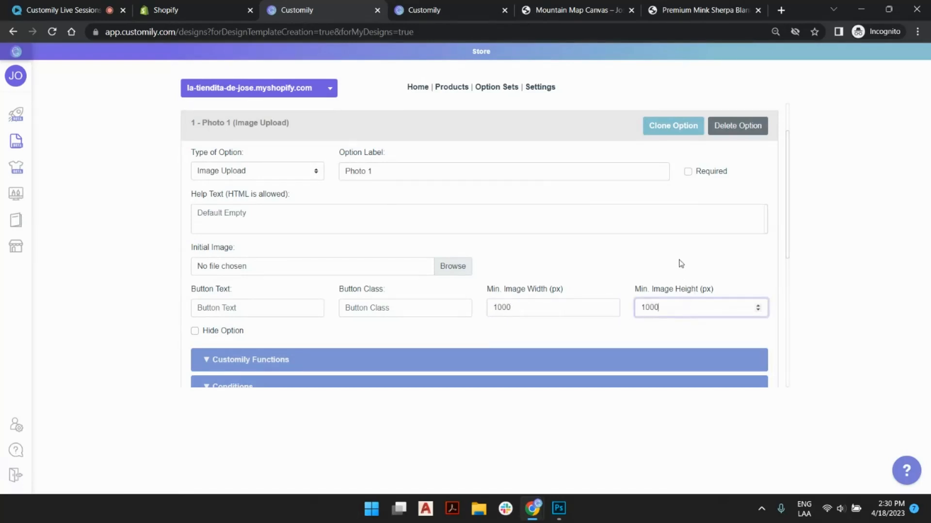
click(681, 264)
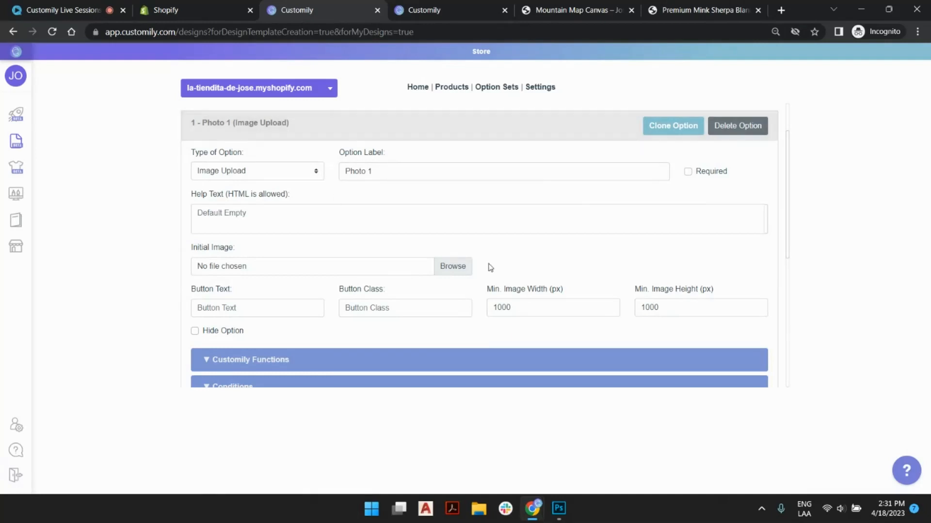
click(402, 122)
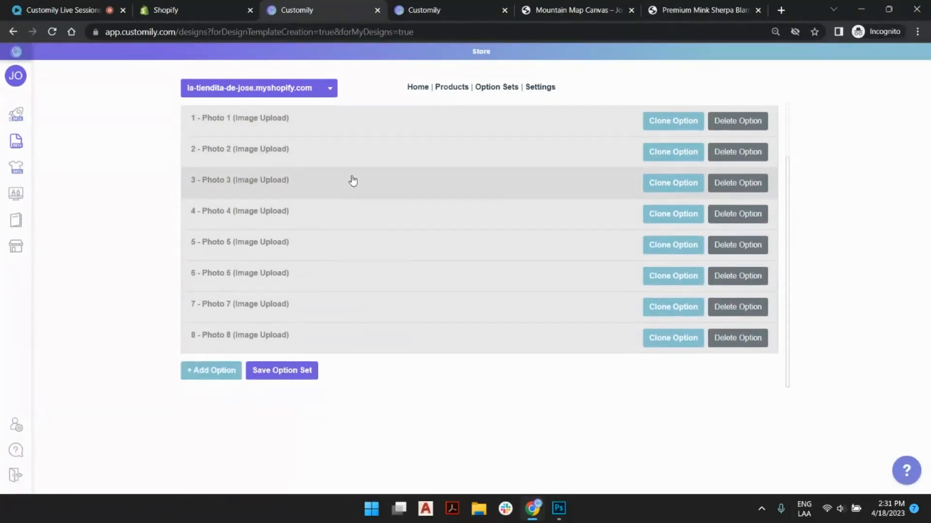
- Clear the minimum image width and height of the Photo 1 option
click(365, 121)
drag(670, 302, 426, 301)
key(BackSpace)
key(BackSpace)
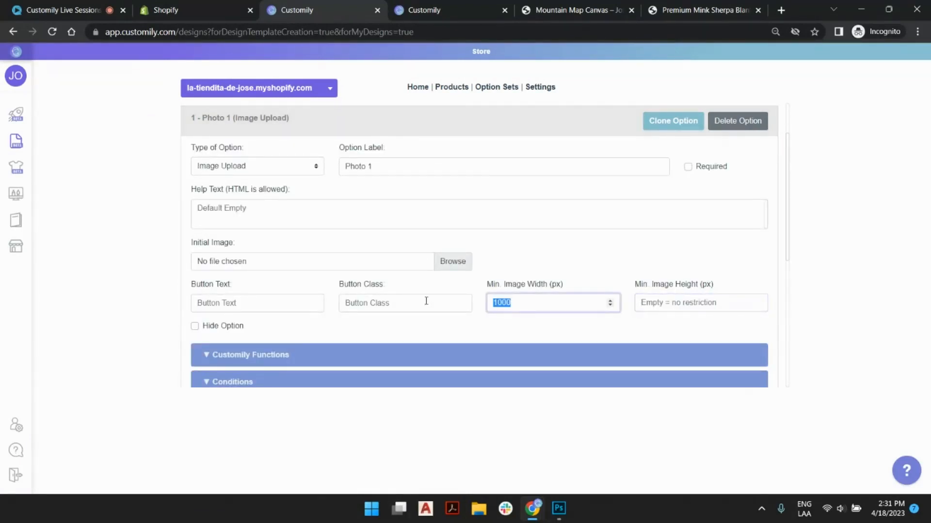
key(BackSpace)
- Collapse the Photo 1 option and save the Live Session Comic Photo Upload option set
click(684, 10)
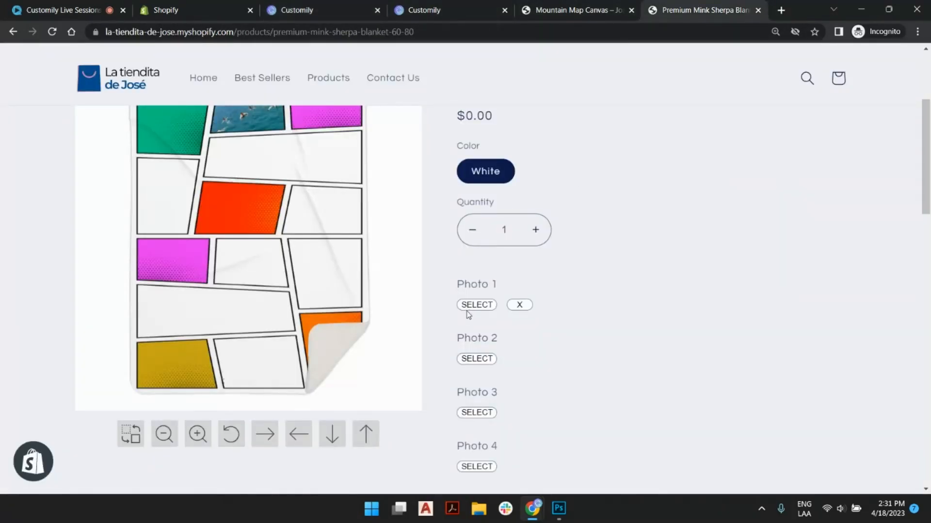
click(303, 7)
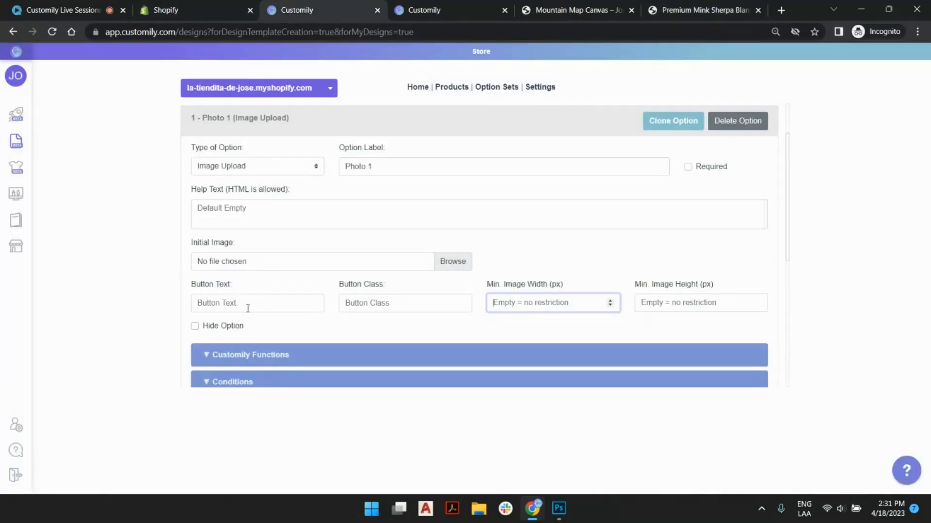
scroll(373, 260, down, 5)
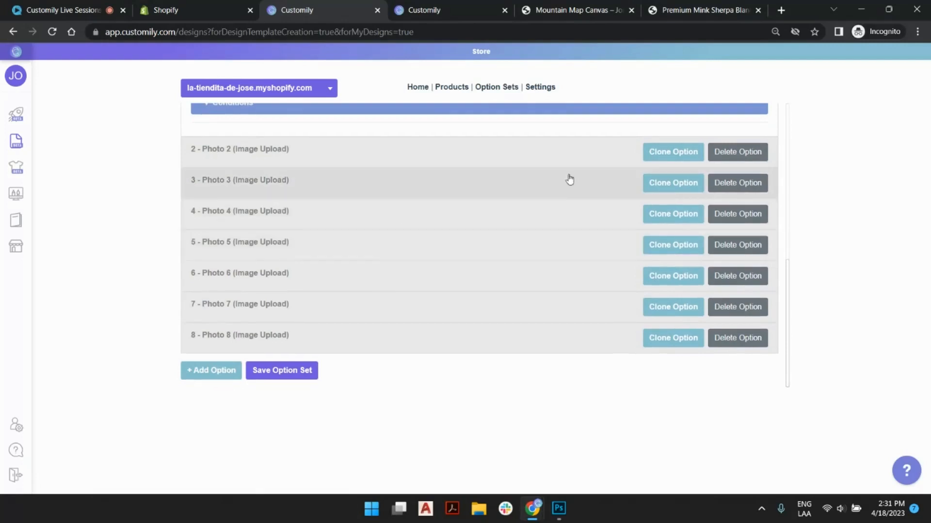
scroll(376, 214, up, 5)
click(376, 194)
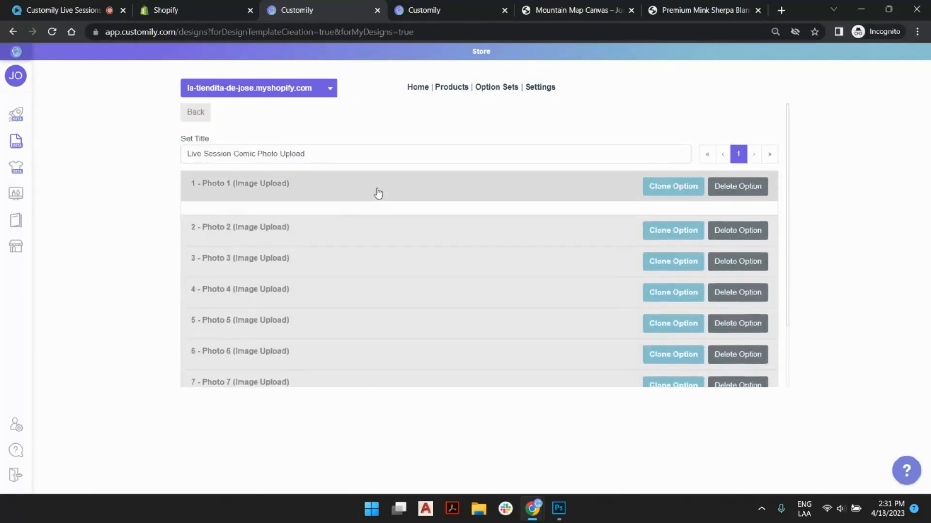
scroll(415, 208, down, 2)
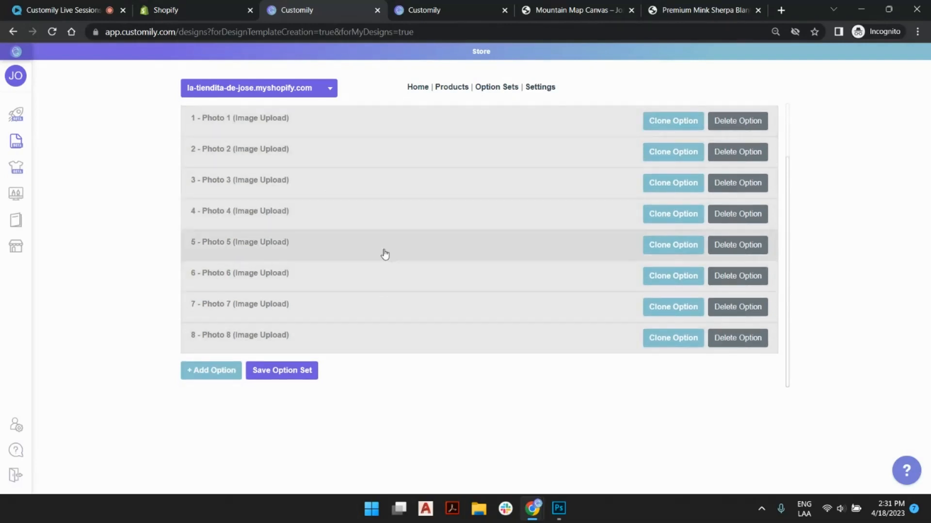
click(307, 371)
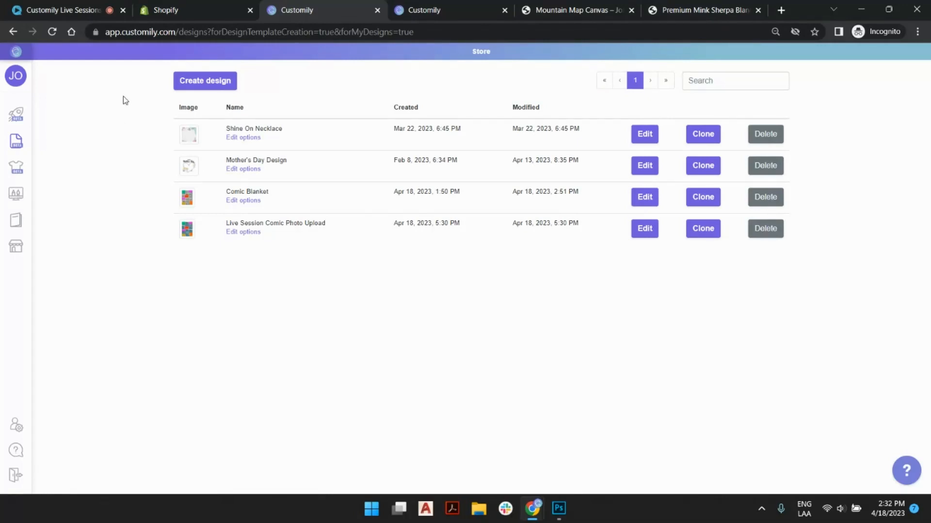
- Start creating a new product with CustomCat as the fulfillment provider
click(13, 115)
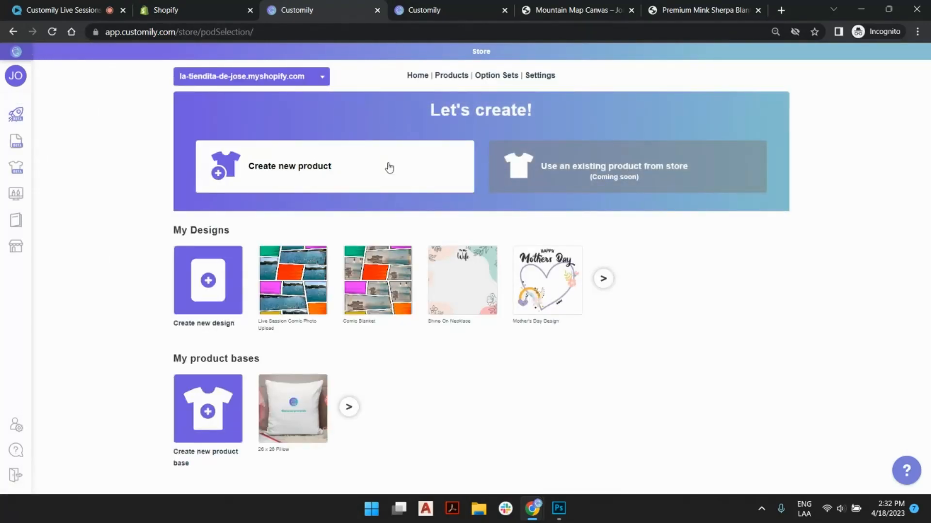
click(389, 168)
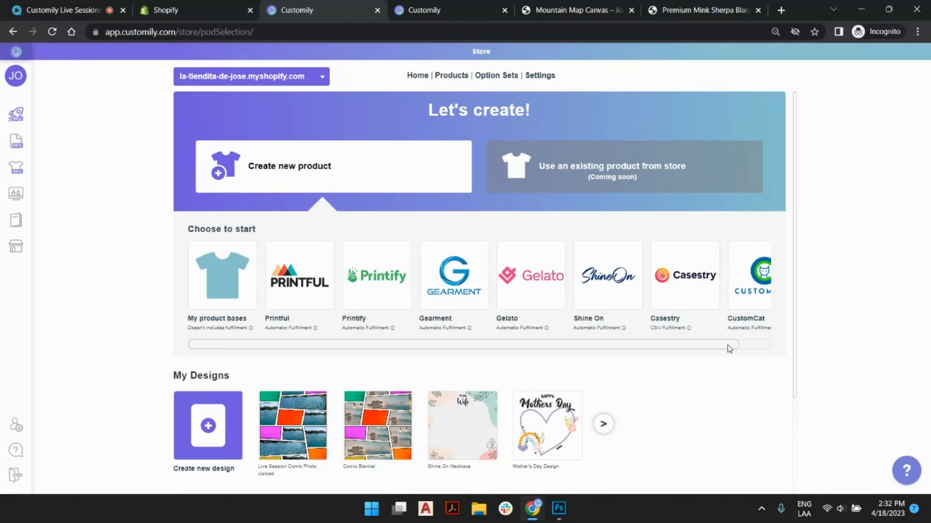
drag(729, 349, 779, 330)
click(736, 276)
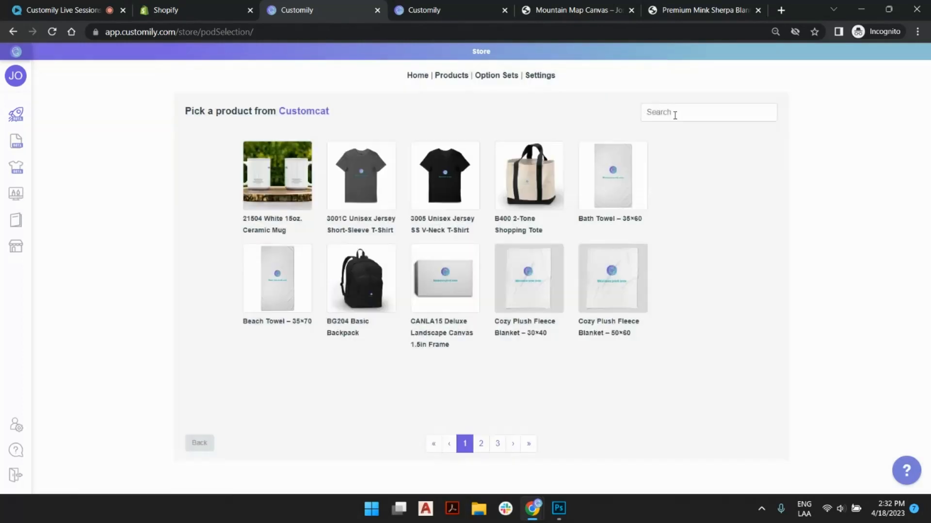
- Search the CustomCat products for "blanket" and choose the Premium Mink Sherpa Blanket 60×80
click(674, 114)
text(blanket)
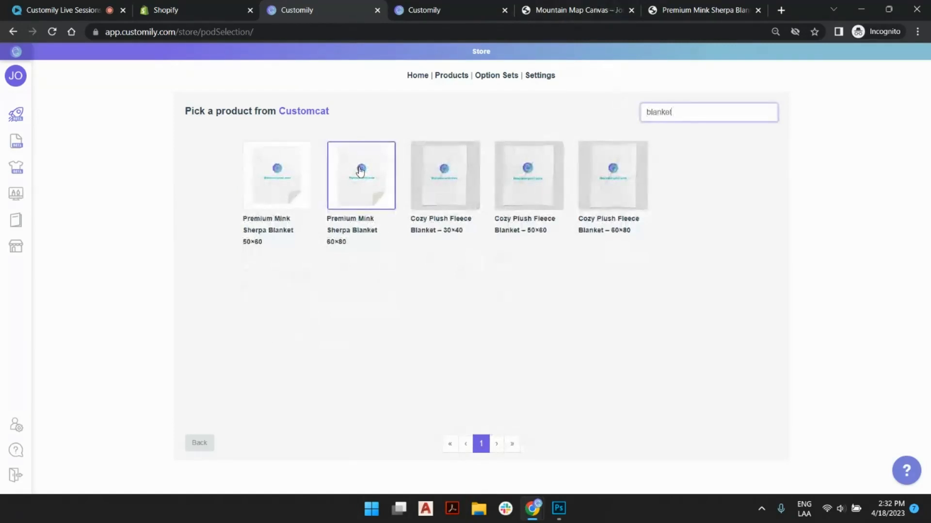
click(360, 171)
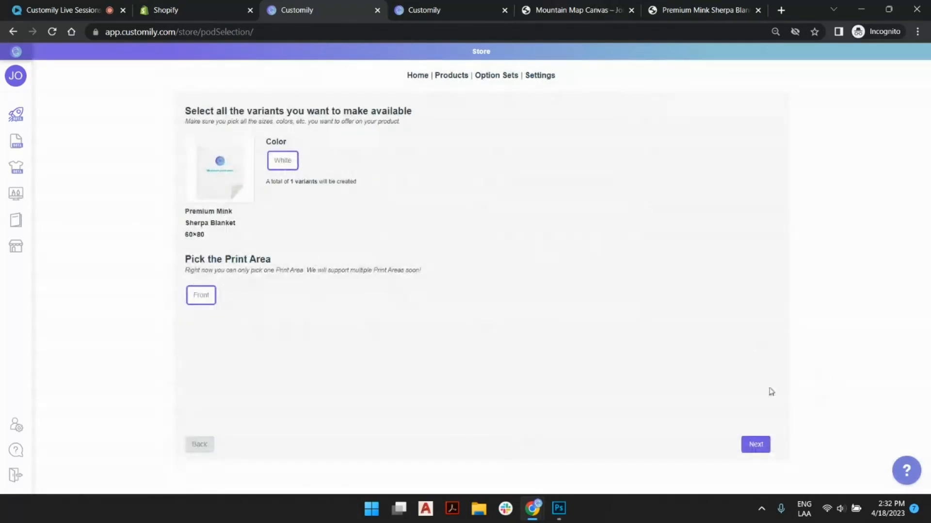
- Accept the White variant and Front print area, and apply the saved Live Session Comic Photo Upload design
click(756, 444)
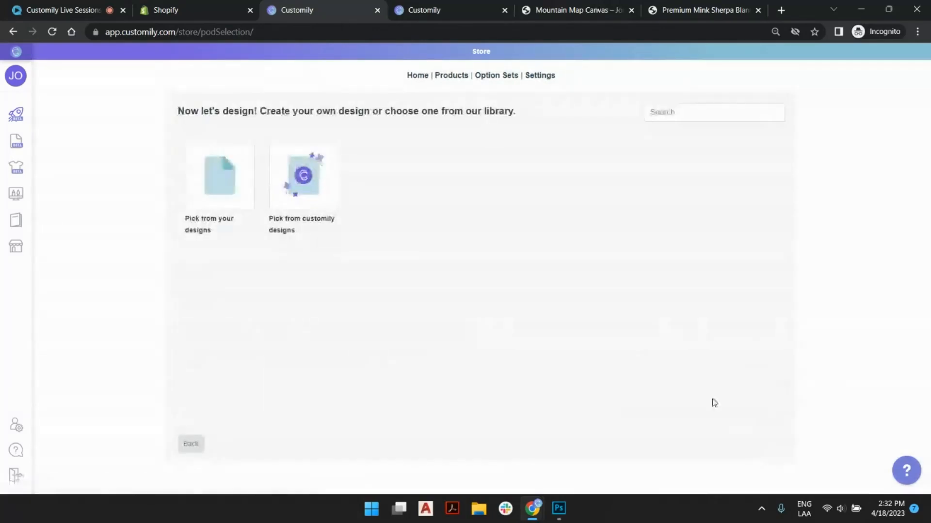
click(232, 184)
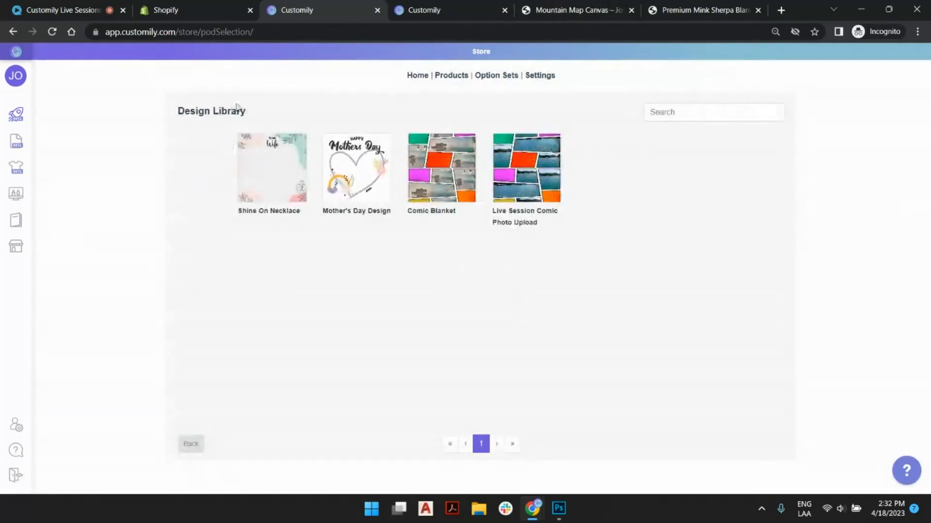
click(539, 161)
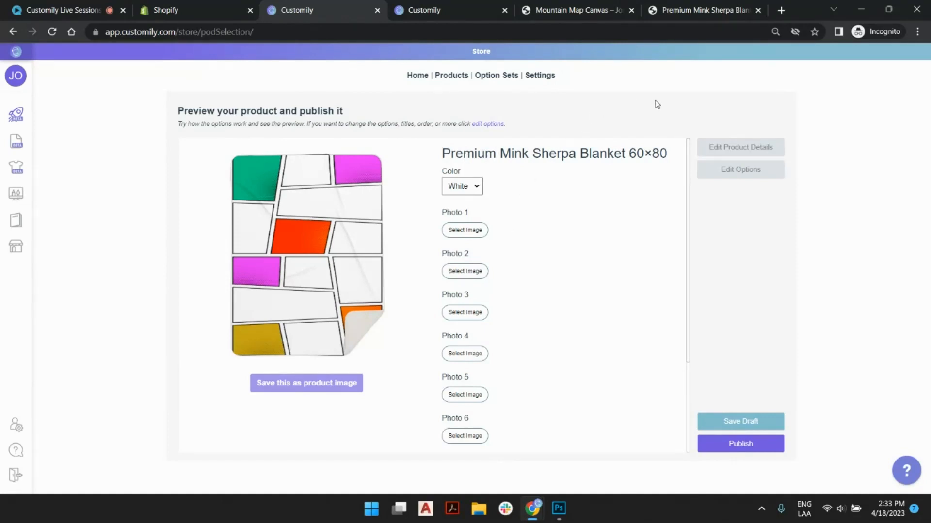
- Change the product title to "Live Session Mink Sherpa Blanket 60×80" in the product details
click(743, 152)
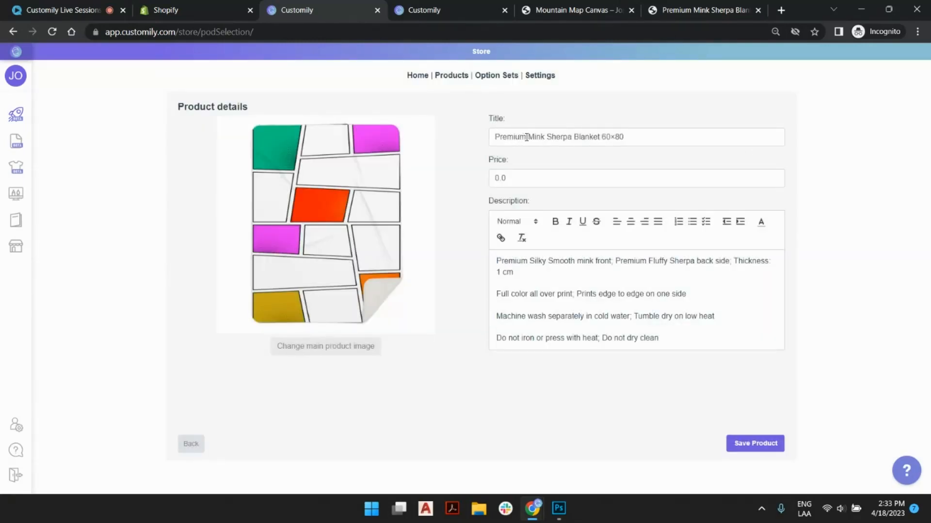
double_click(523, 138)
text(Live Session)
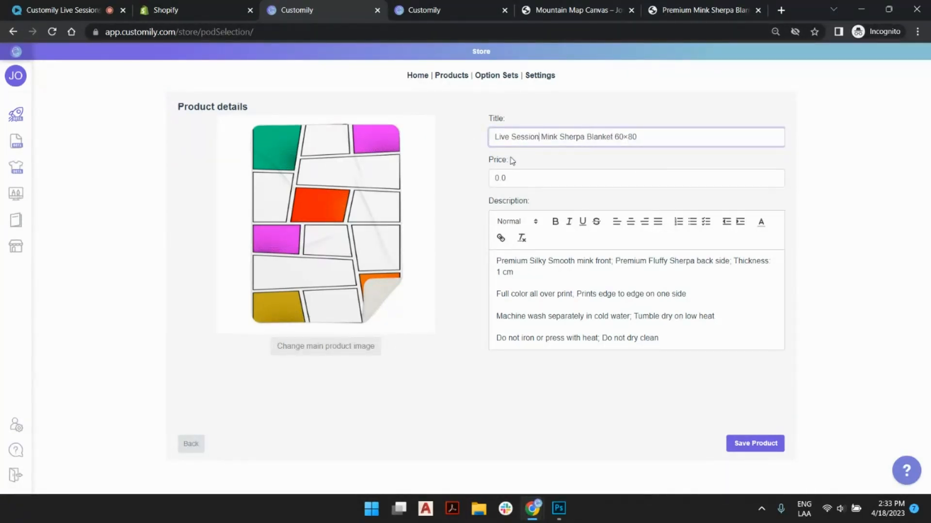
- Set the product price to 75.0, save the product and publish it to the store
click(497, 175)
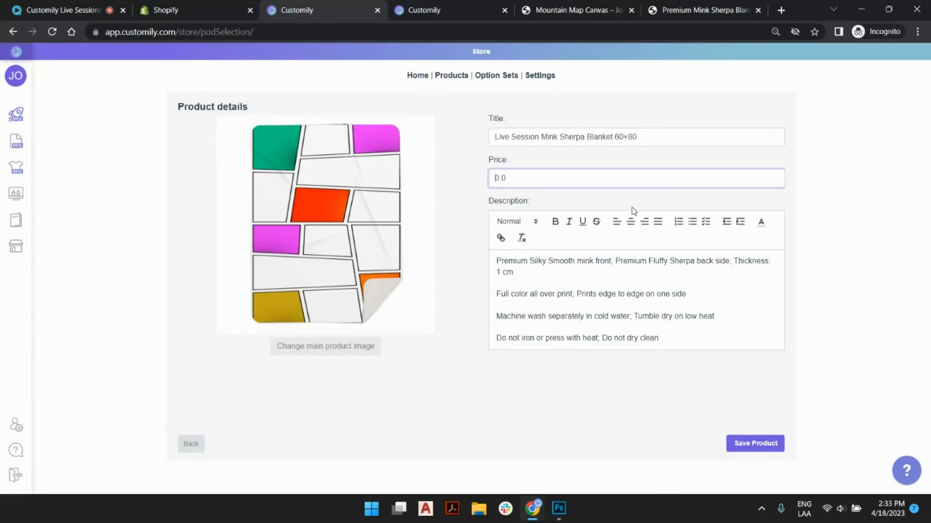
text(75)
key(Delete)
click(457, 229)
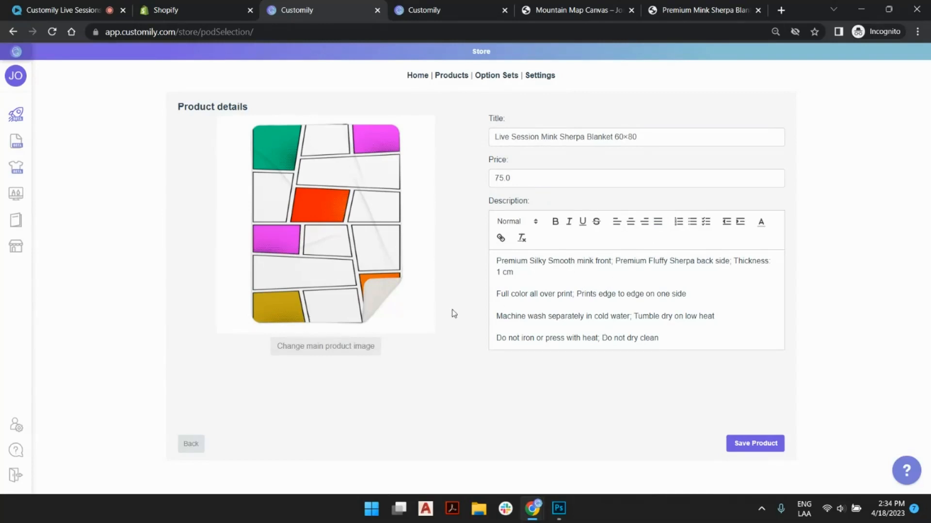
click(755, 442)
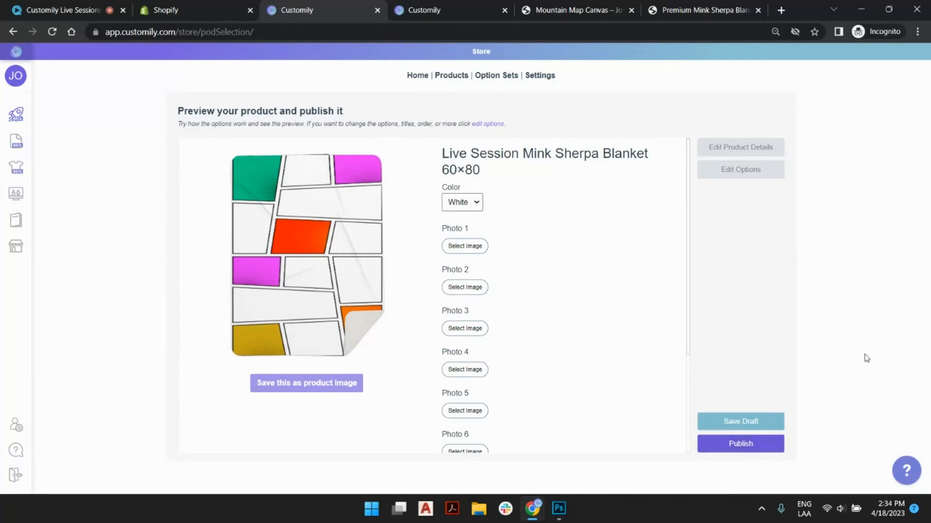
click(749, 443)
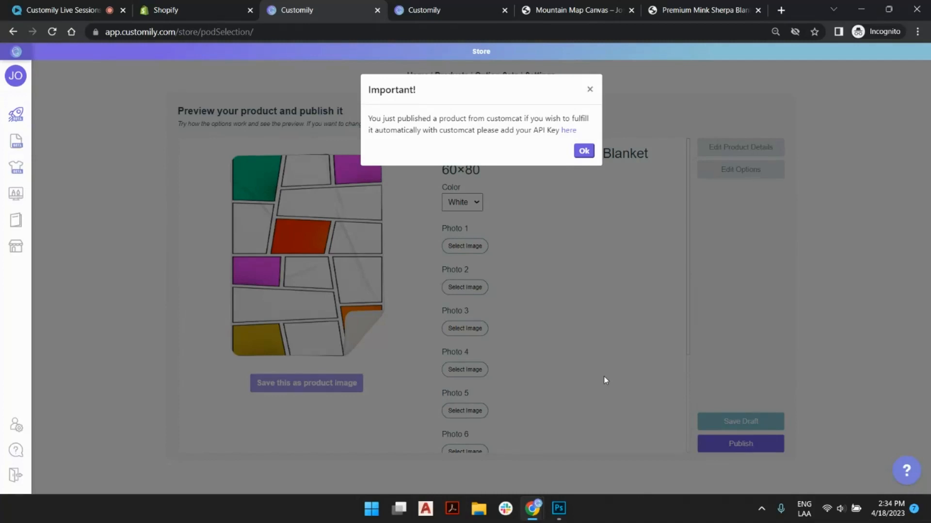
- Open the store's integration settings and review which fulfillment providers can be connected with an API key
click(569, 131)
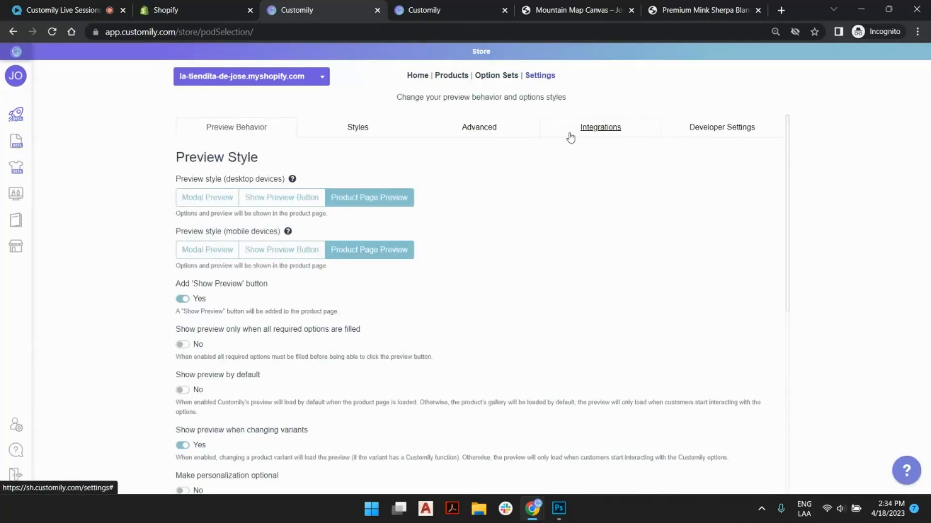
click(618, 126)
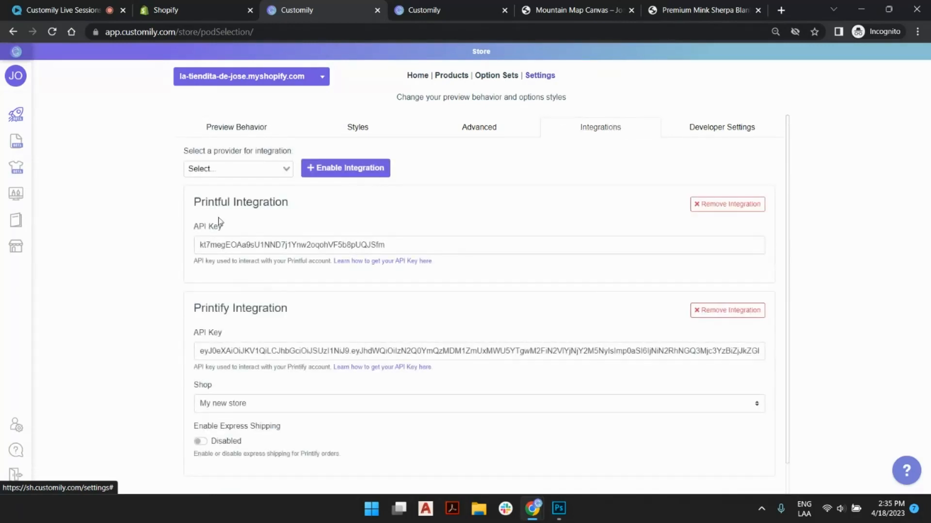
click(240, 168)
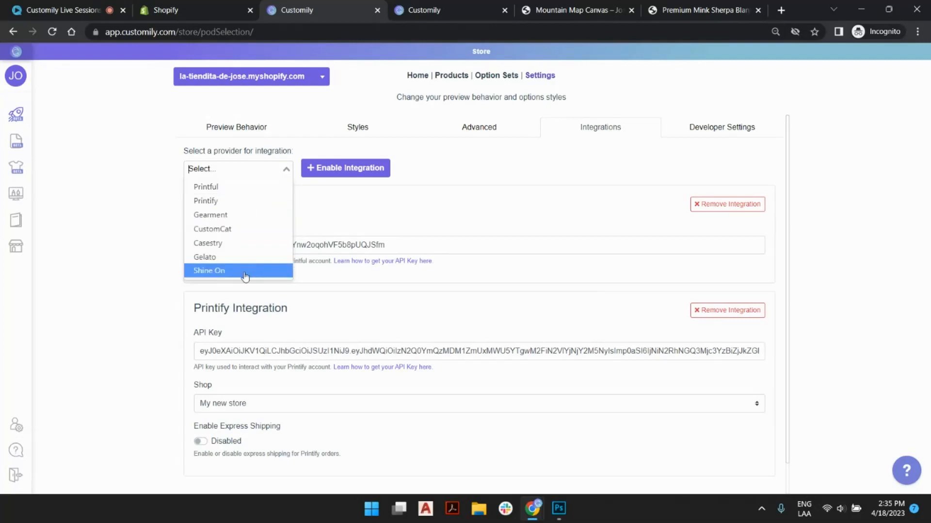
click(515, 168)
scroll(391, 241, down, 1)
scroll(415, 348, up, 1)
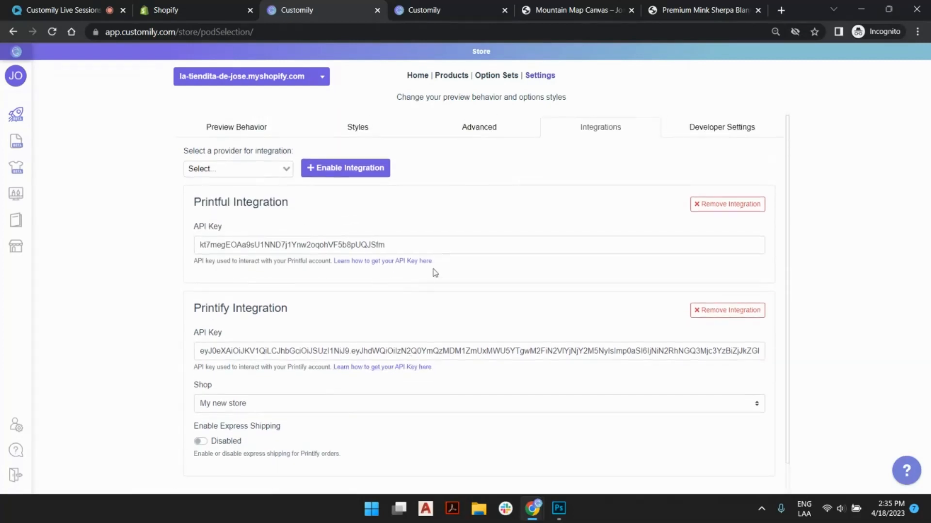
- Return to the blanket's product preview, publish it and accept the CustomCat API key notice
click(13, 32)
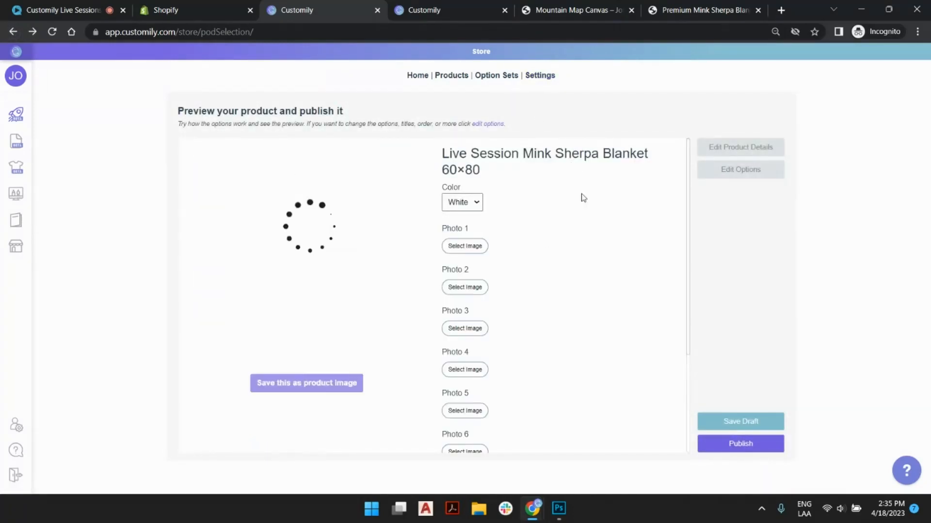
click(740, 445)
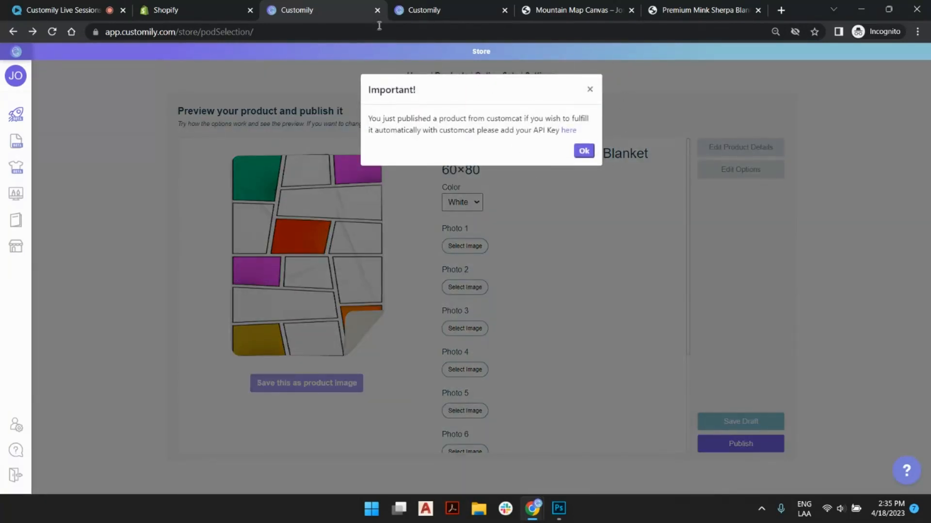
click(584, 152)
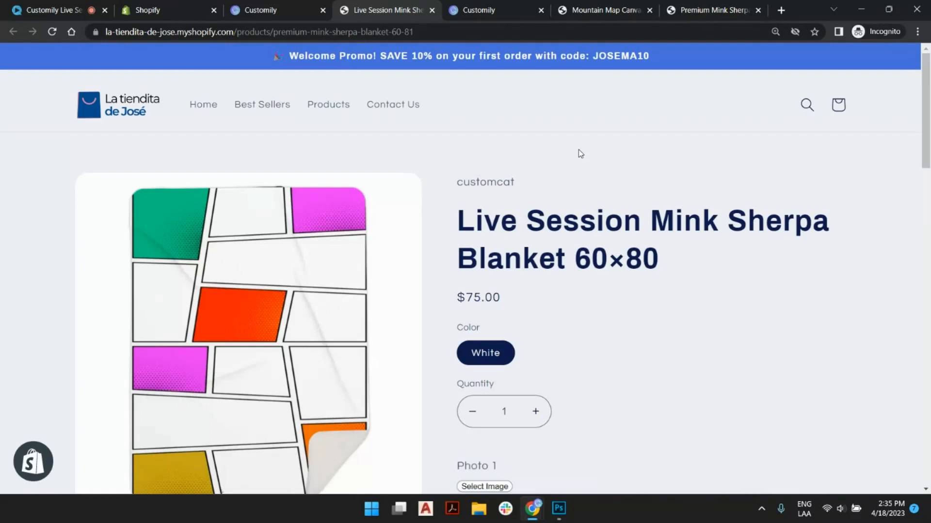
- Try IMG_1452.JPG from the Photos folder as Photo 1 on the blanket's storefront page and remove it
scroll(635, 193, down, 2)
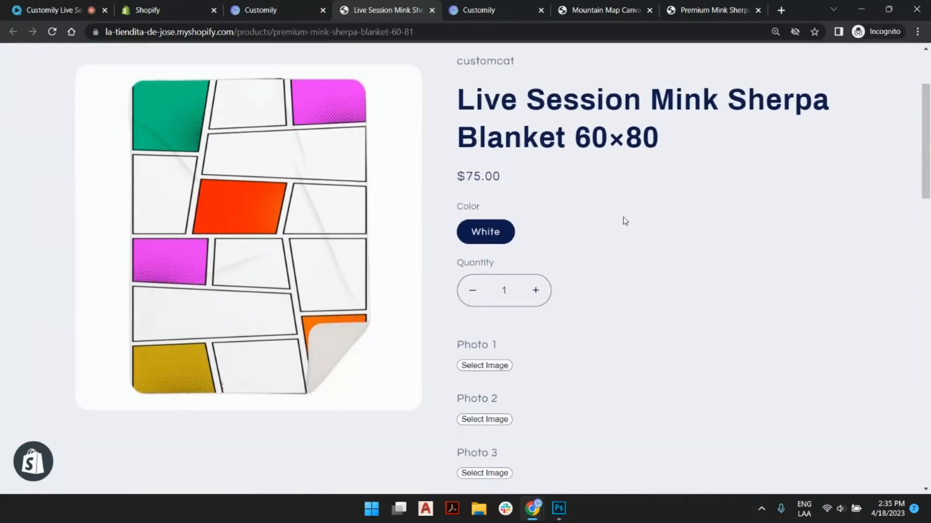
click(491, 368)
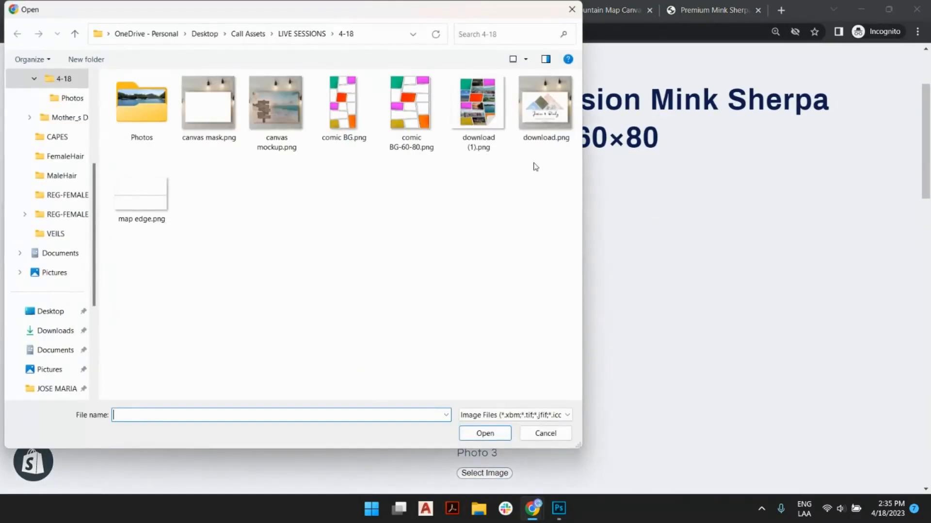
double_click(138, 97)
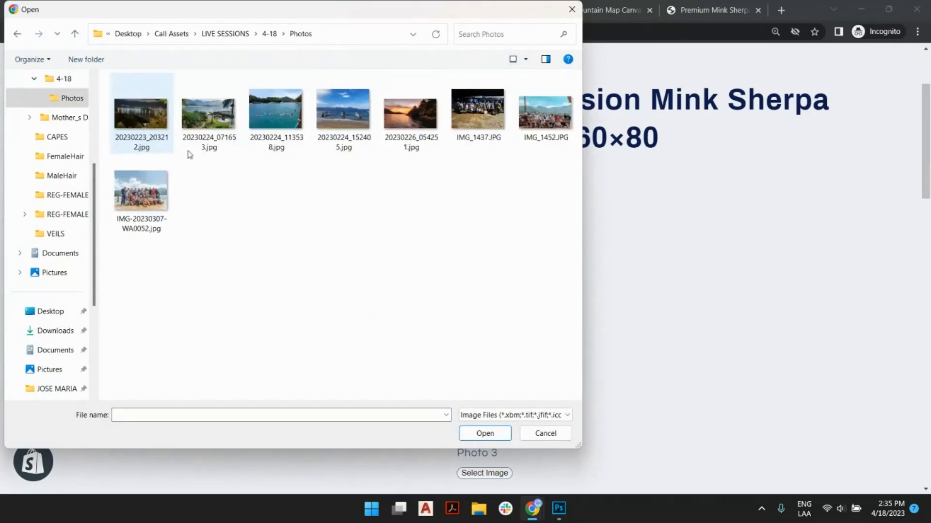
double_click(545, 114)
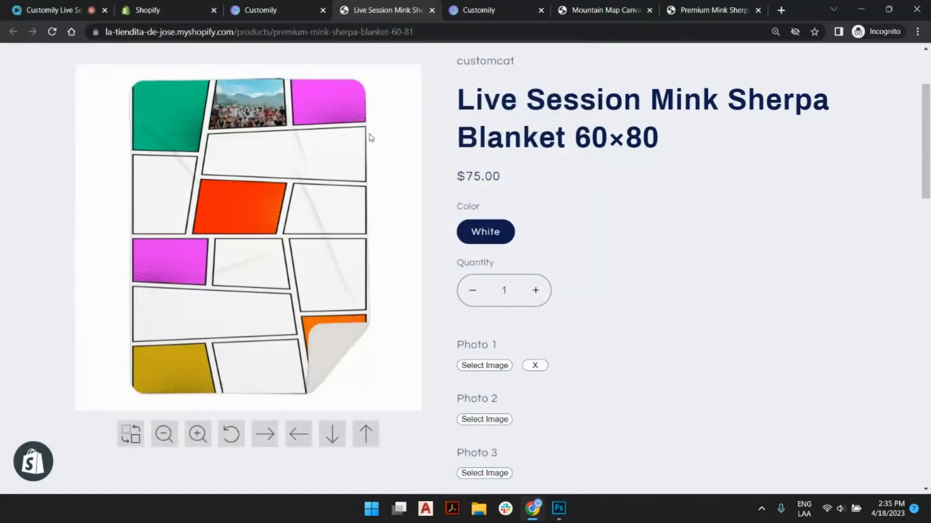
click(534, 366)
- Upload 20230226_054251.jpg as Photo 1 and adjust its size and position within its comic panel
click(492, 366)
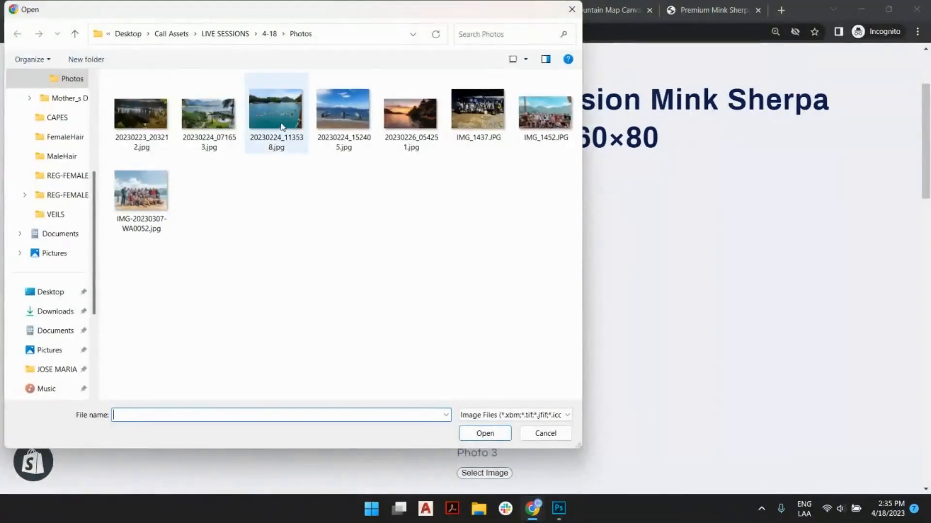
double_click(400, 111)
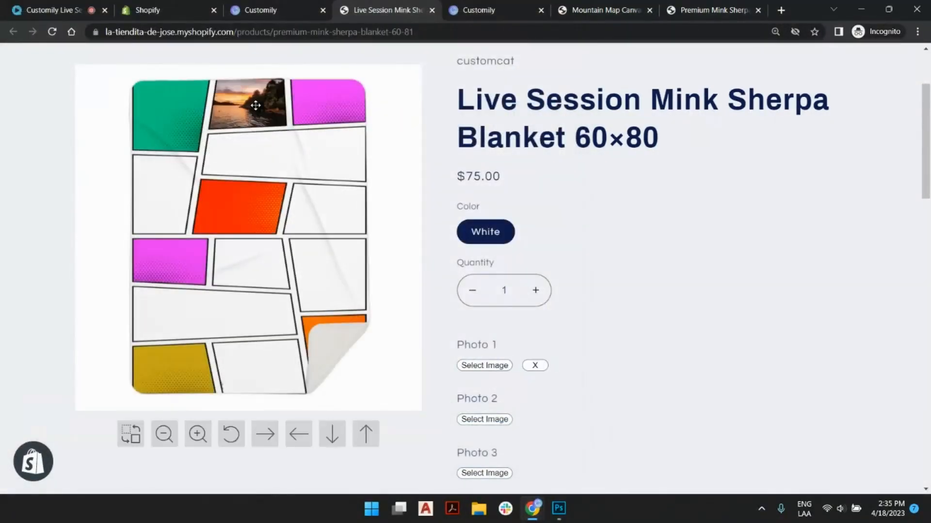
mouse_move(199, 77)
mouse_down()
mouse_move(190, 70)
mouse_move(197, 76)
mouse_up()
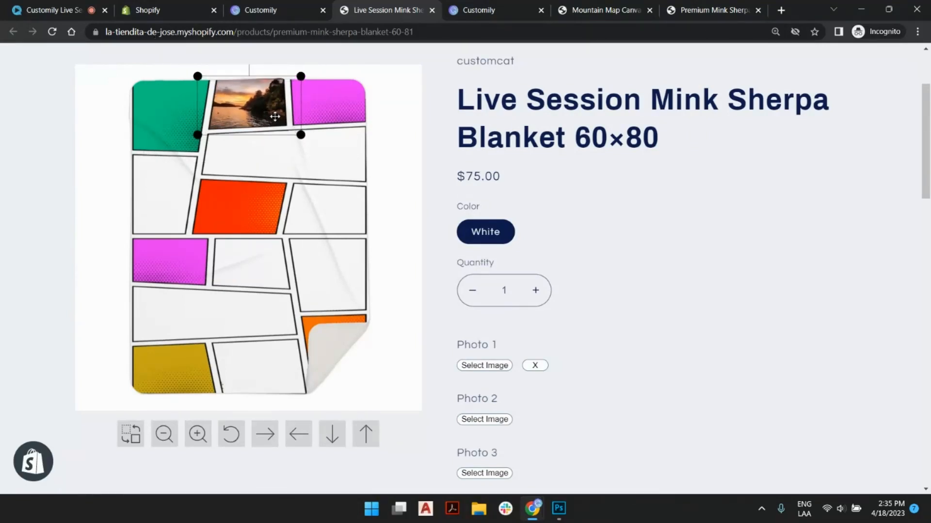
mouse_move(246, 99)
mouse_down()
mouse_move(255, 91)
mouse_move(252, 103)
mouse_up()
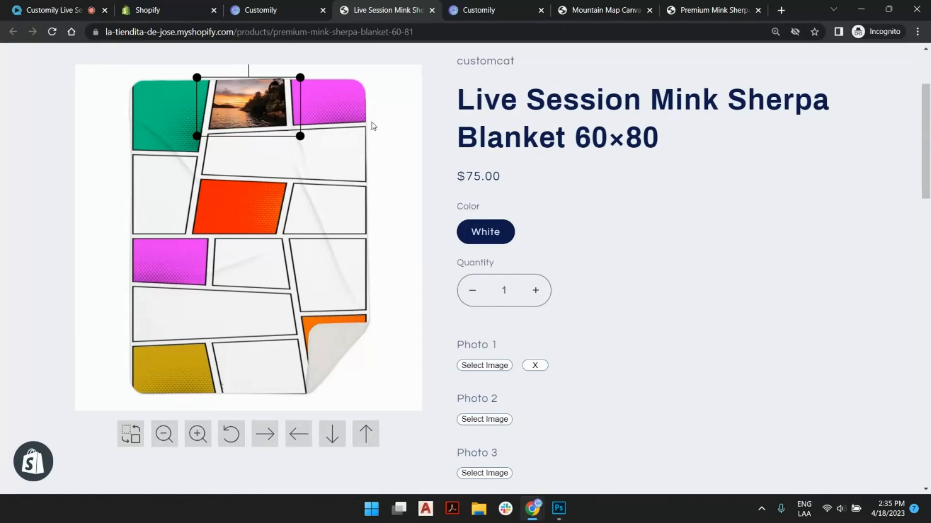
click(397, 124)
- Upload IMG_1452.JPG as Photo 2 and shift the group photo upward within its wide comic panel
click(499, 419)
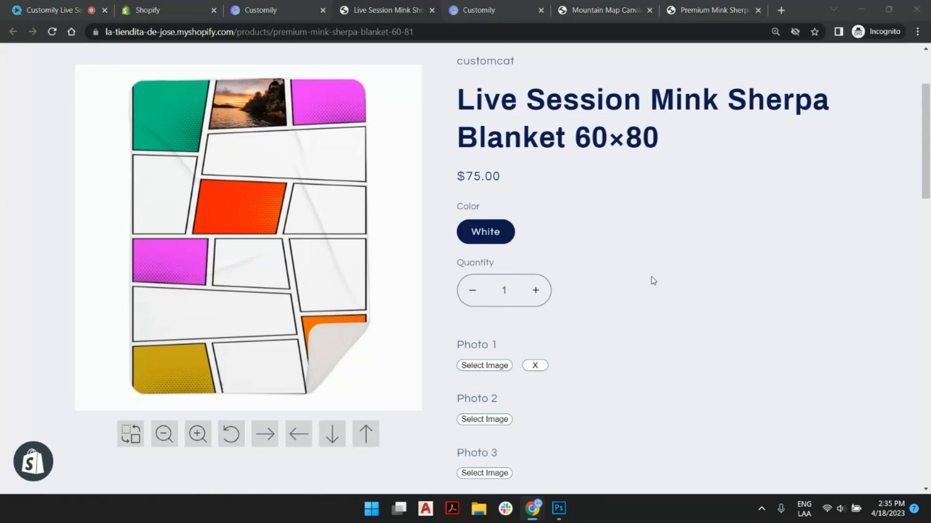
double_click(545, 113)
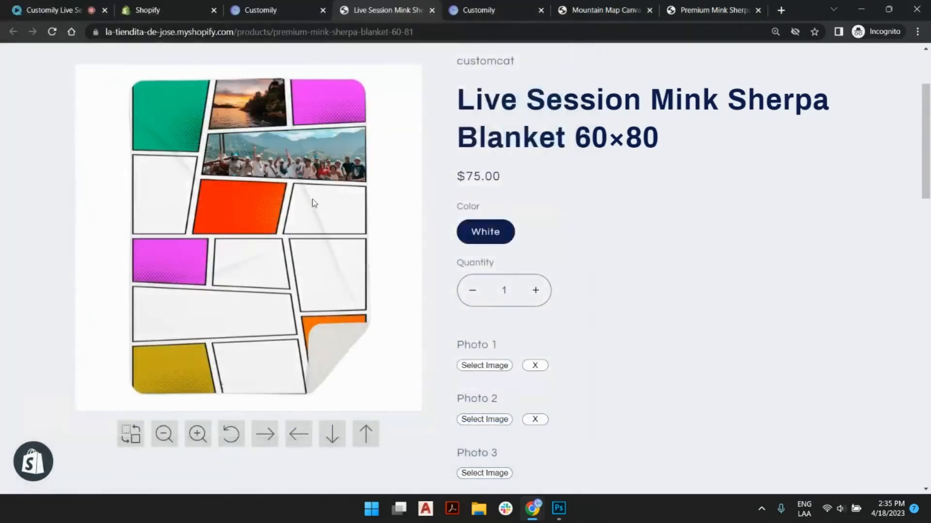
drag(265, 153, 265, 138)
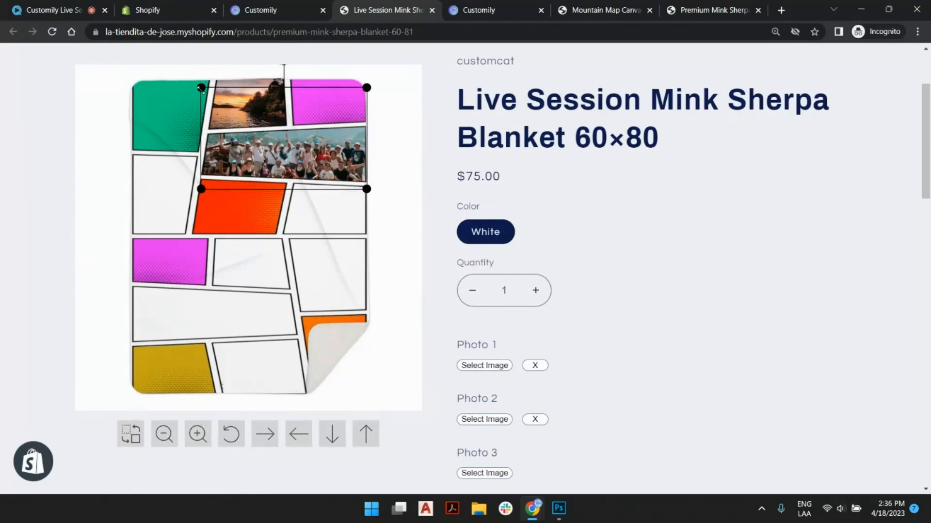
click(399, 146)
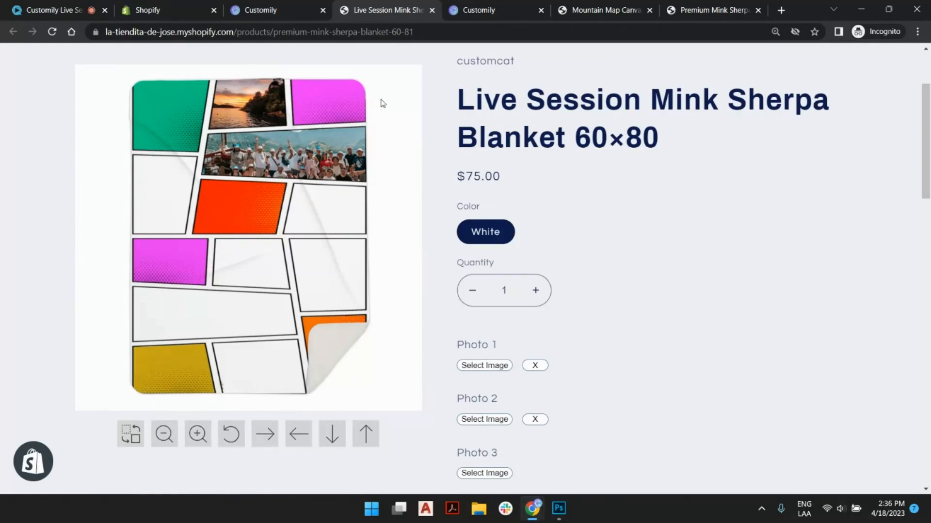
- In Customily, sort the templates by last modified and open the Premium Mink Sherpa Blanket 60×80 - Live Session Comic Photo Upload template for editing
click(255, 8)
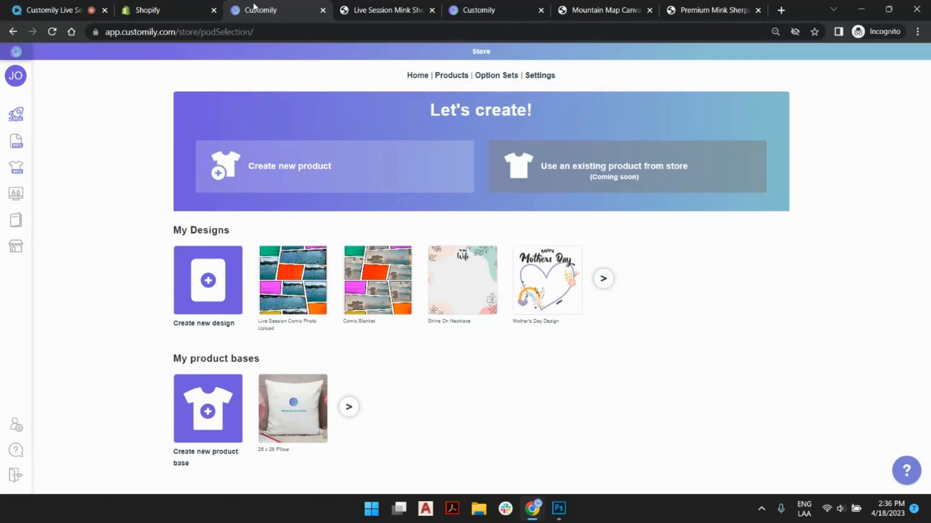
mouse_move(23, 194)
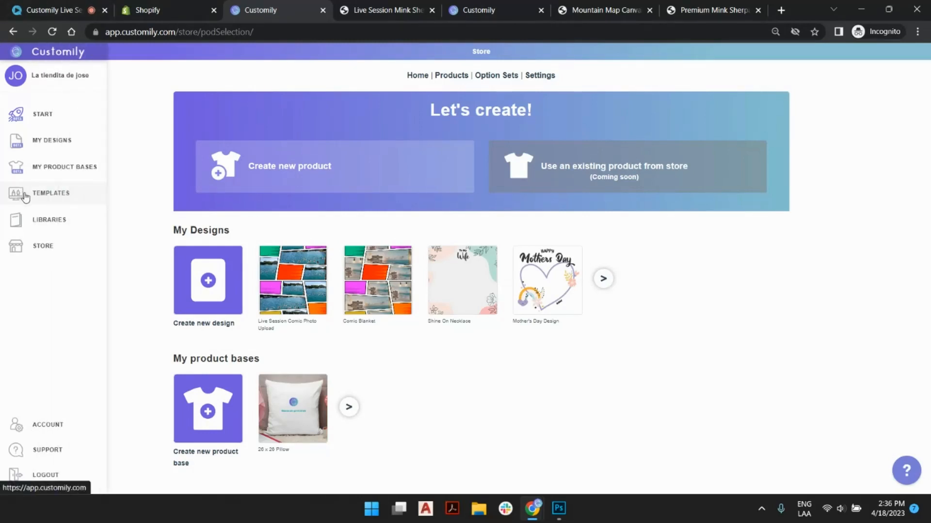
click(25, 195)
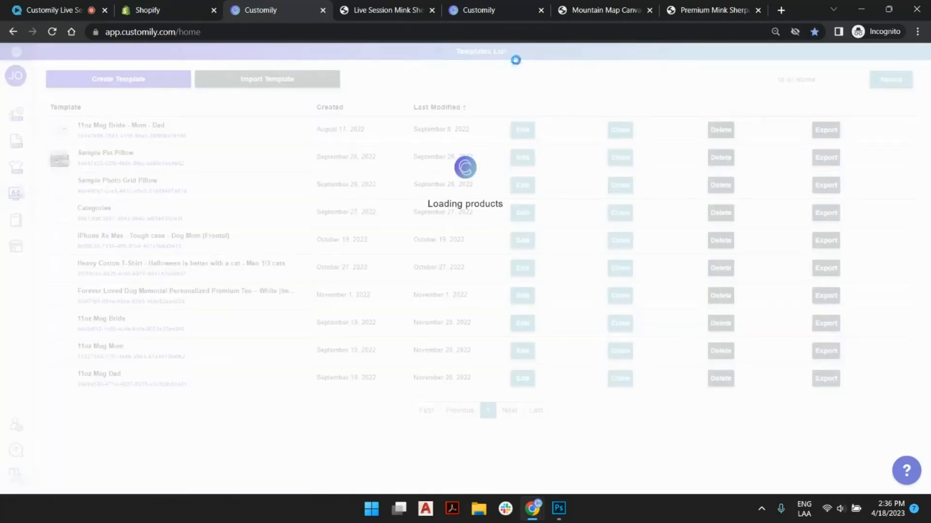
click(464, 133)
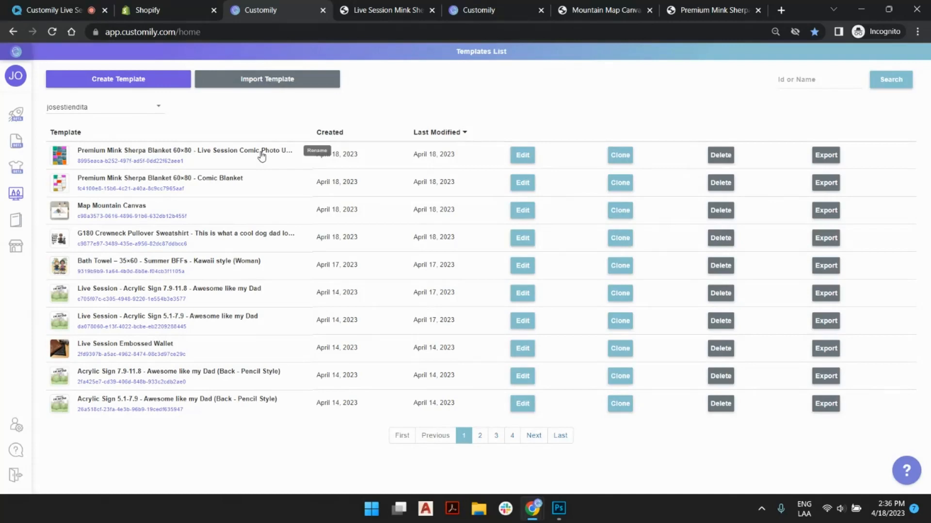
click(521, 155)
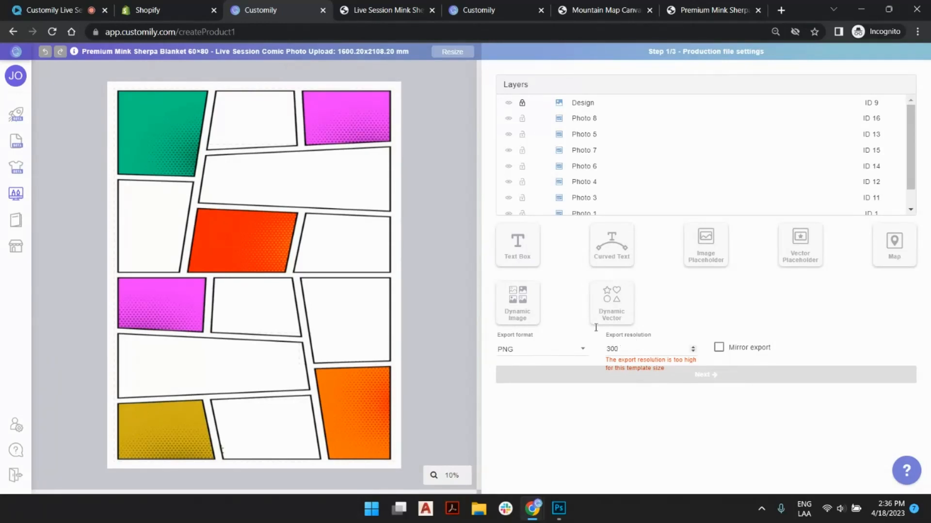
- Set the template's export resolution to 190 and continue to the preview settings
double_click(630, 349)
text(192)
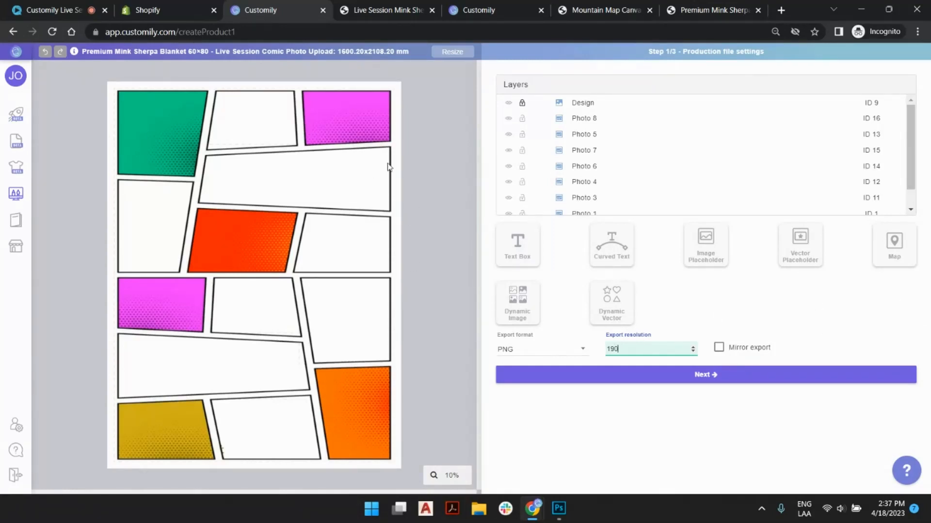
click(438, 115)
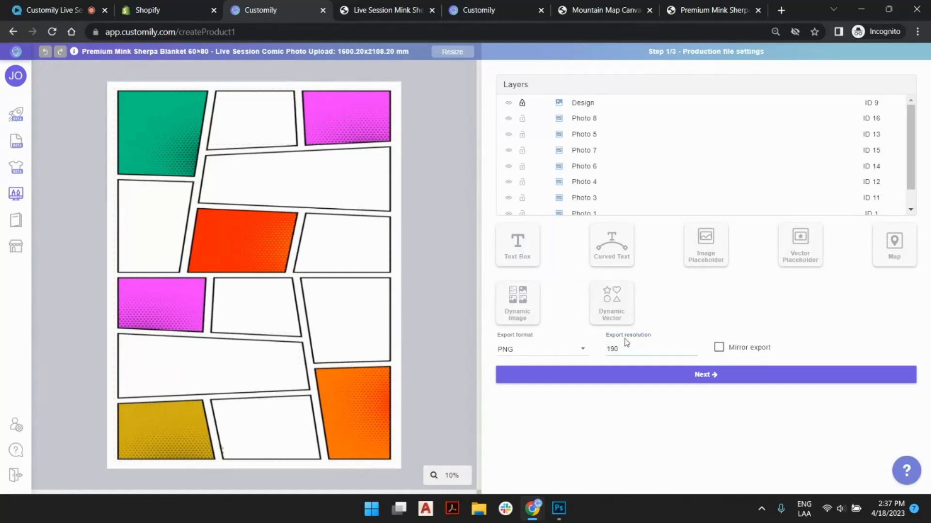
click(651, 382)
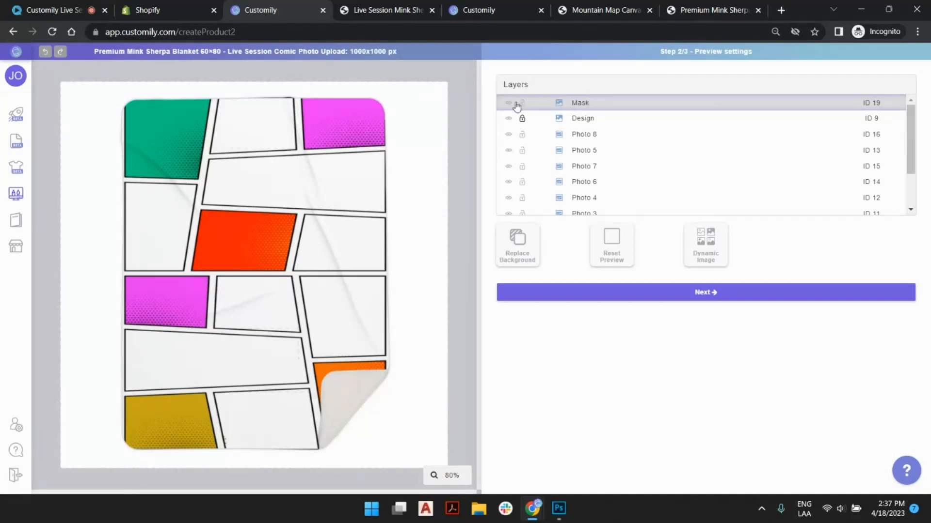
- Toggle the Mask layer's visibility off and on to examine its effect, and look through the preview layers down to Product colors
click(509, 103)
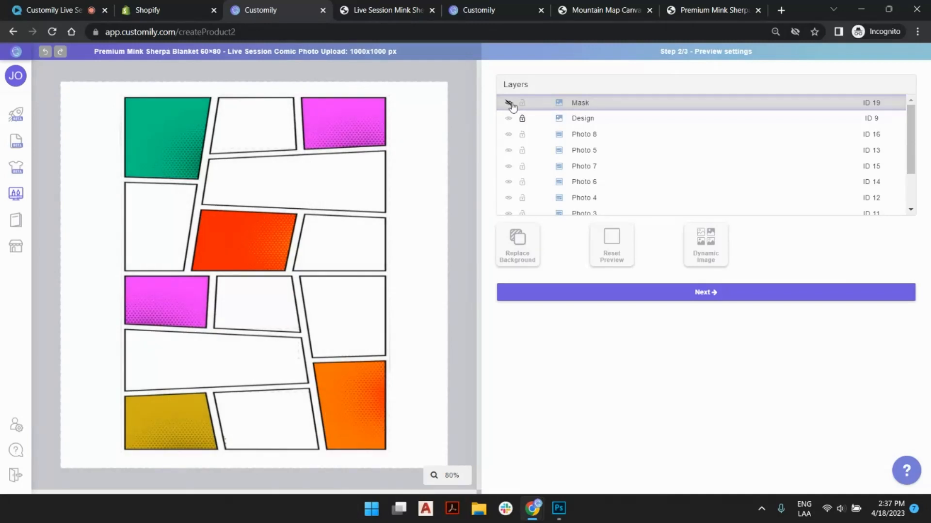
click(509, 103)
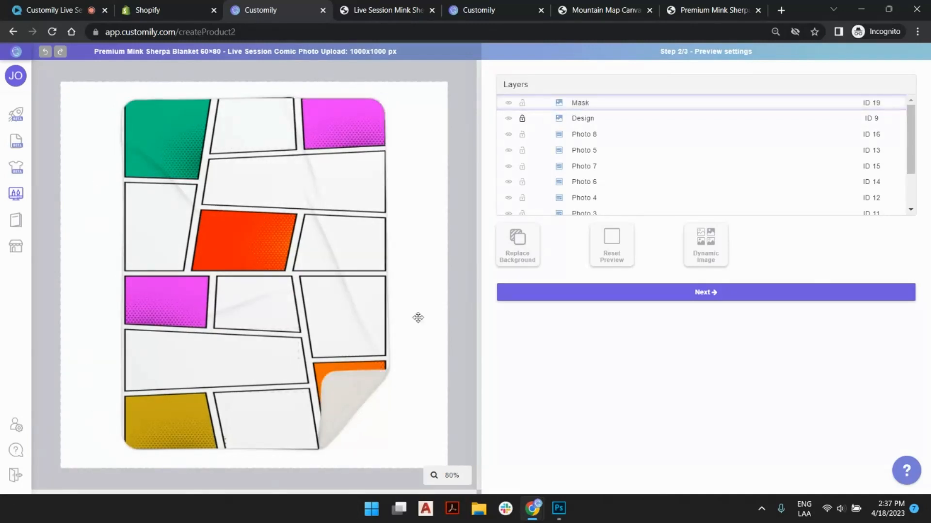
click(509, 104)
click(509, 104)
scroll(604, 162, down, 2)
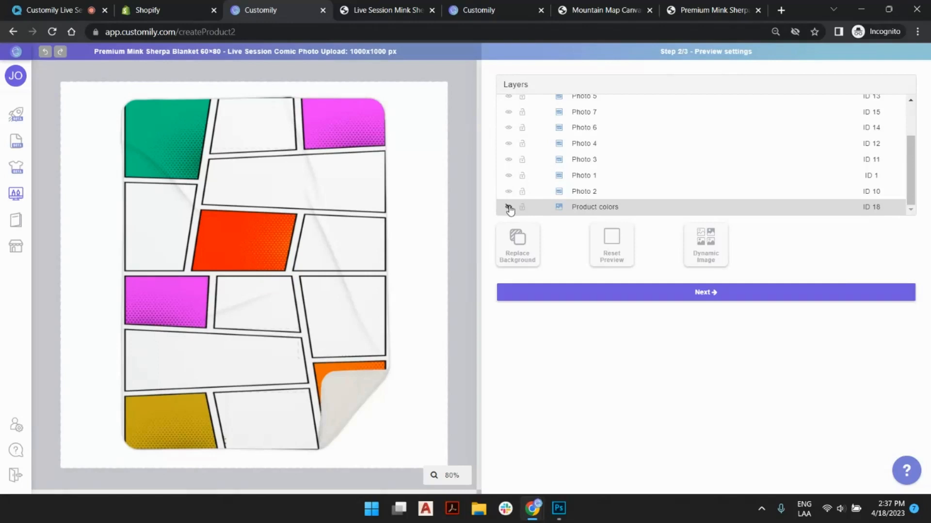
scroll(592, 192, up, 3)
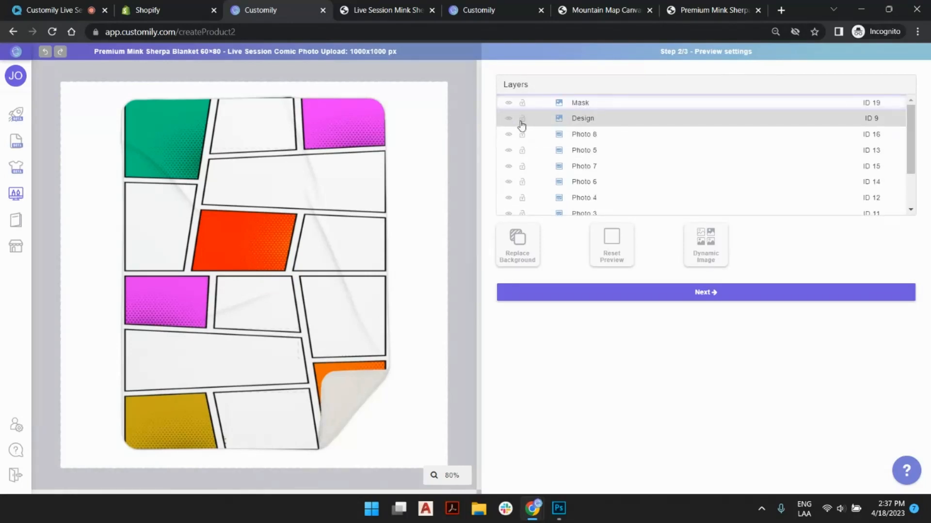
- Scale the Design and photo layers down together about the blanket's centre, leaving a thin white border, and continue to the template review
click(589, 121)
scroll(595, 194, down, 2)
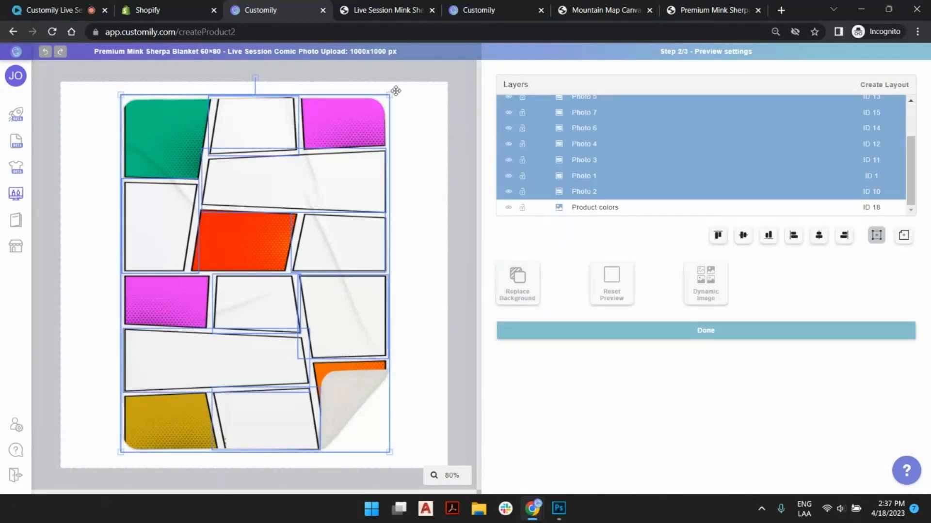
drag(392, 94, 384, 100)
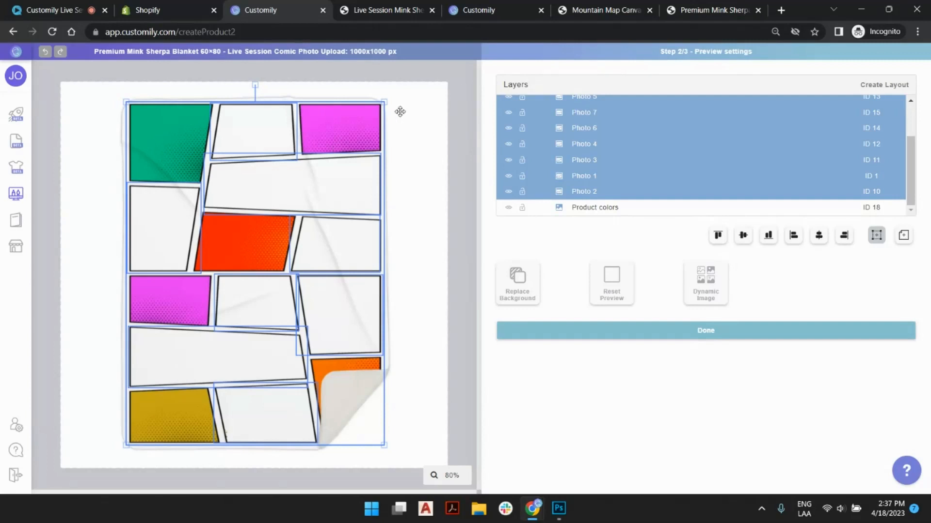
drag(329, 153, 329, 152)
click(466, 100)
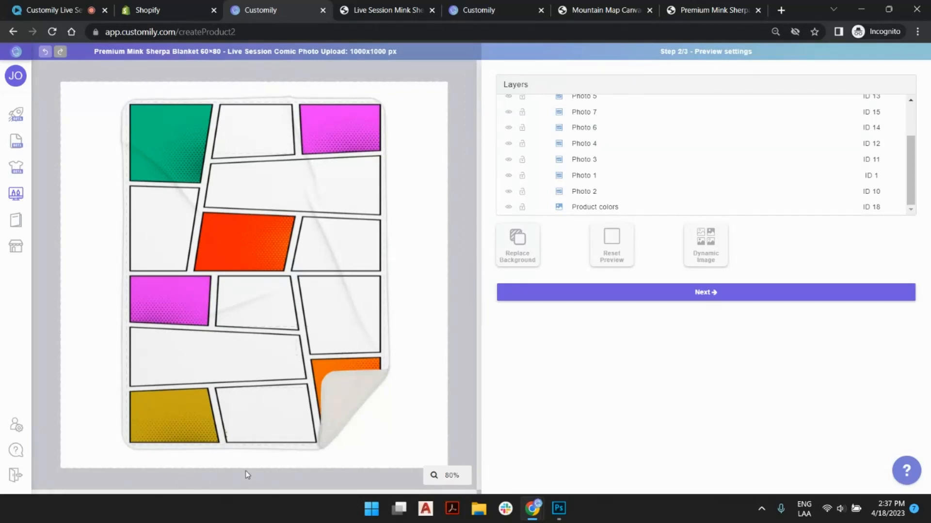
click(717, 294)
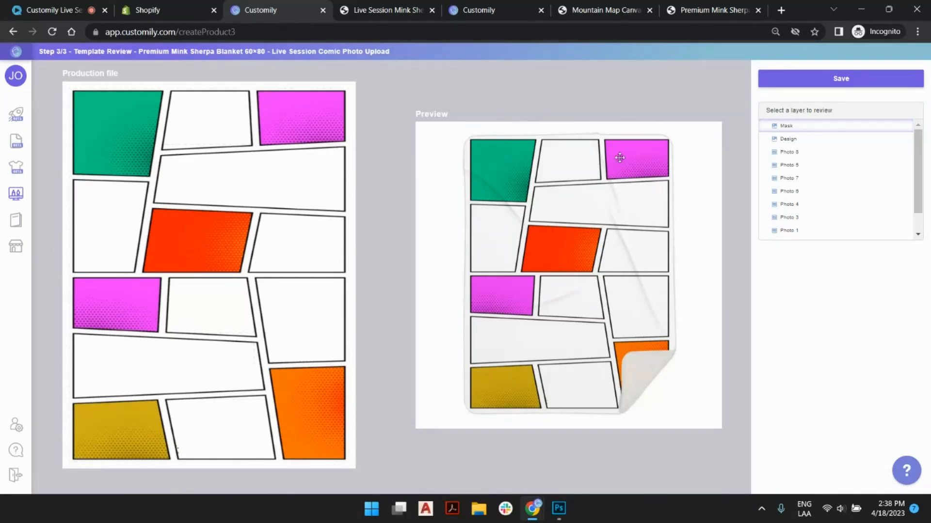
- Test the Photo 7 placeholder with the group photo, and save the template without connecting it to a Shopify product
click(792, 154)
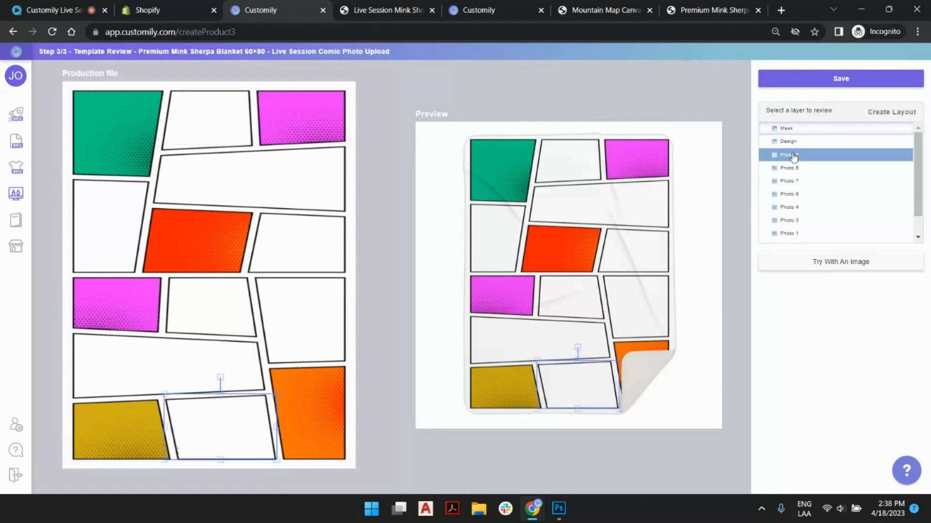
click(790, 181)
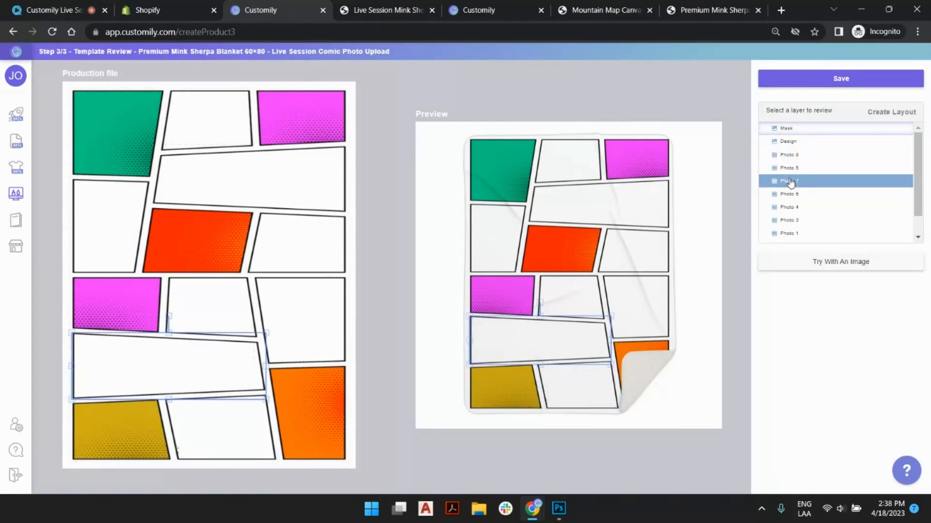
click(826, 271)
double_click(127, 199)
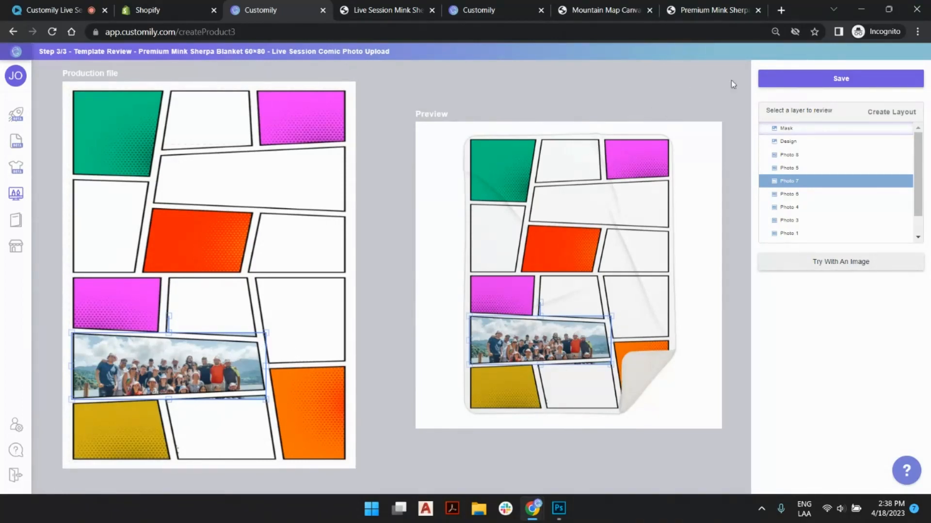
click(781, 77)
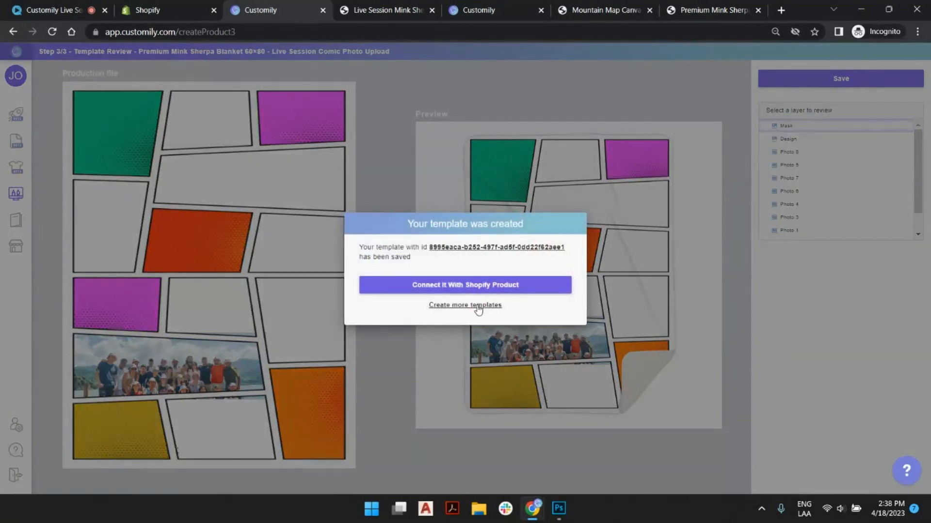
click(481, 304)
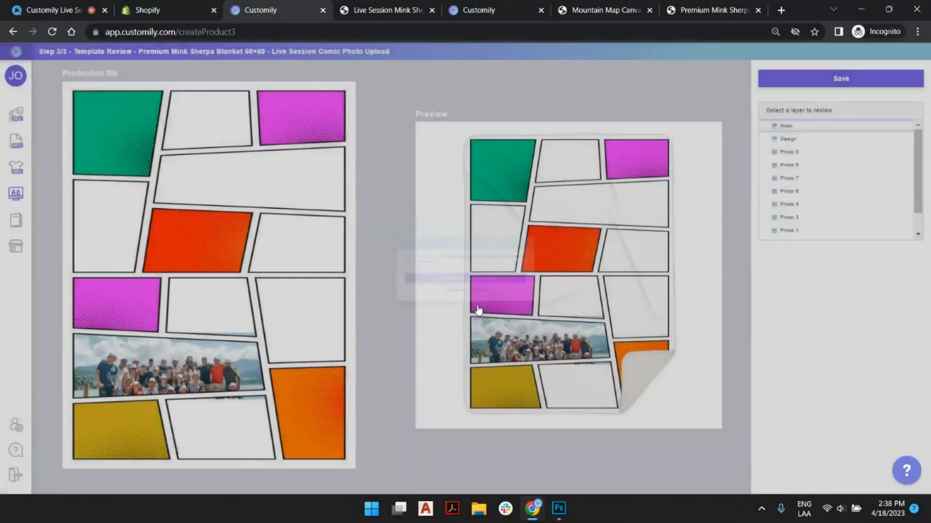
- Reload the Live Session Mink Sherpa Blanket store page and upload 20230226_054251.jpg as Photo 2
click(363, 11)
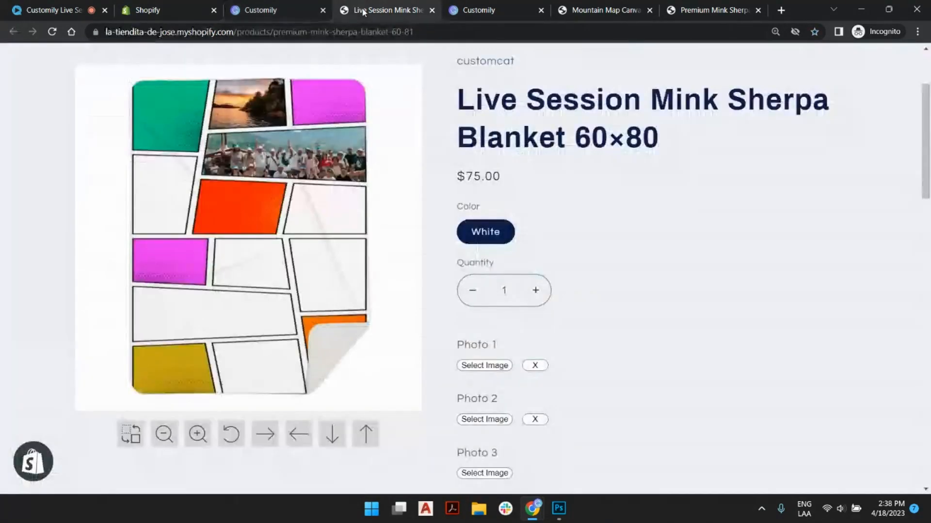
click(52, 32)
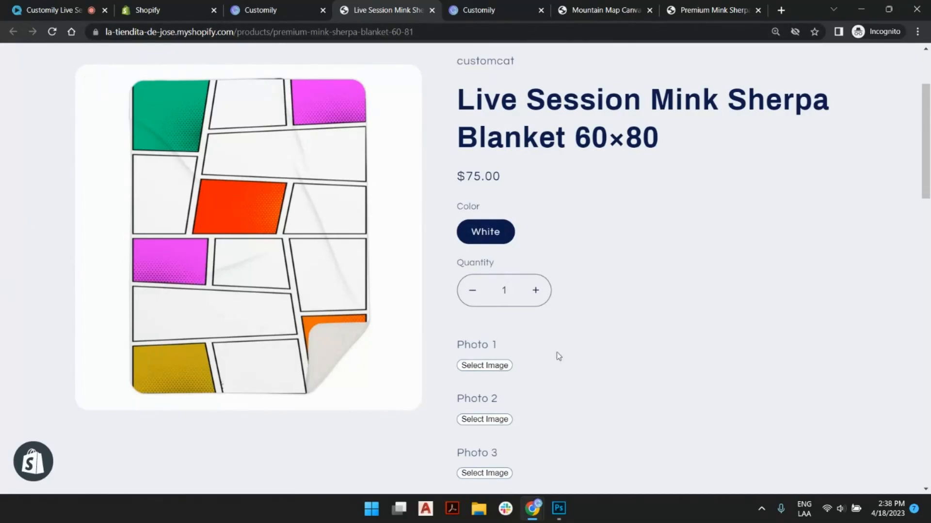
click(499, 423)
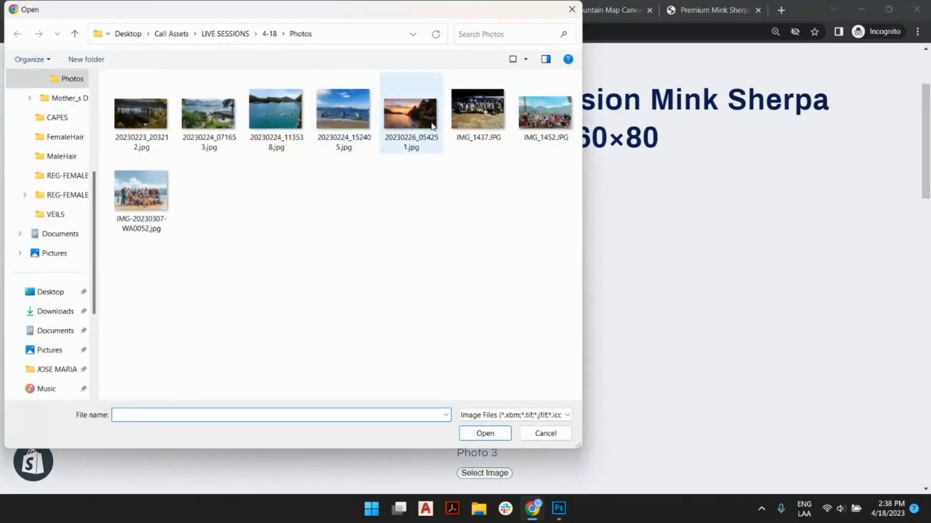
click(415, 122)
double_click(415, 121)
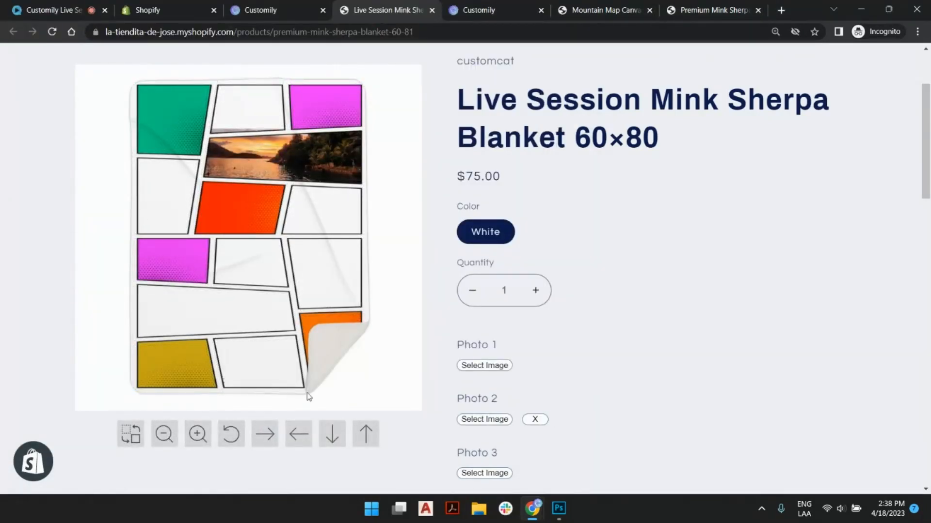
click(273, 149)
click(408, 137)
- Preview the personalized blanket in the enlarged view, close it, and return to the start of the product page
scroll(733, 158, down, 8)
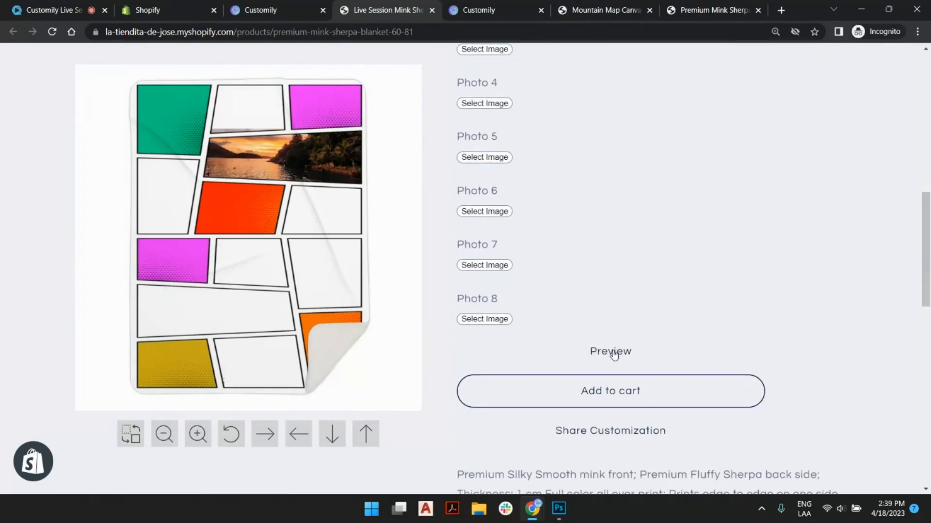
click(614, 356)
right_click(515, 176)
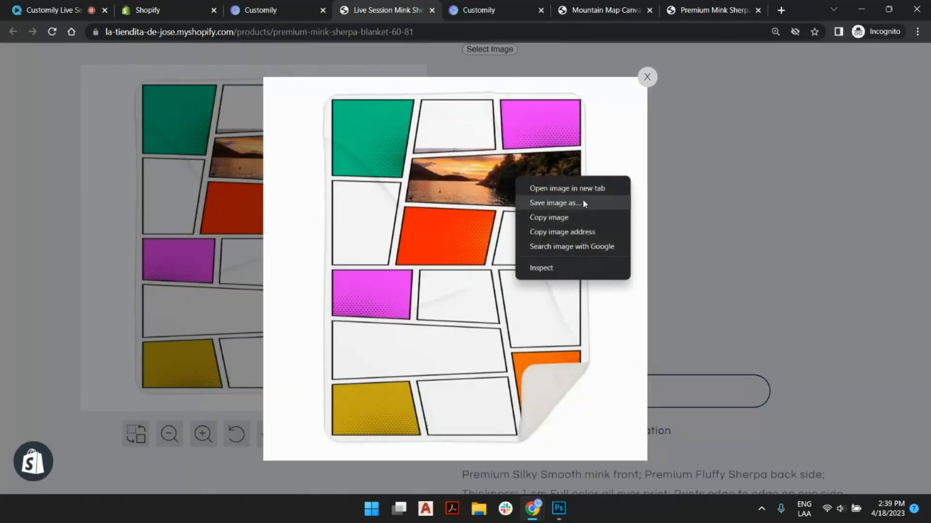
click(687, 182)
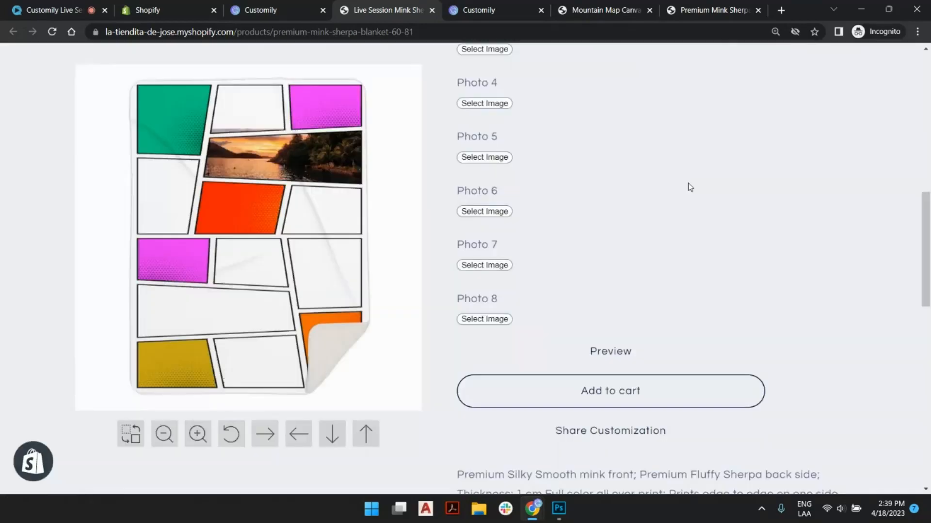
scroll(686, 186, up, 8)
scroll(685, 193, up, 2)
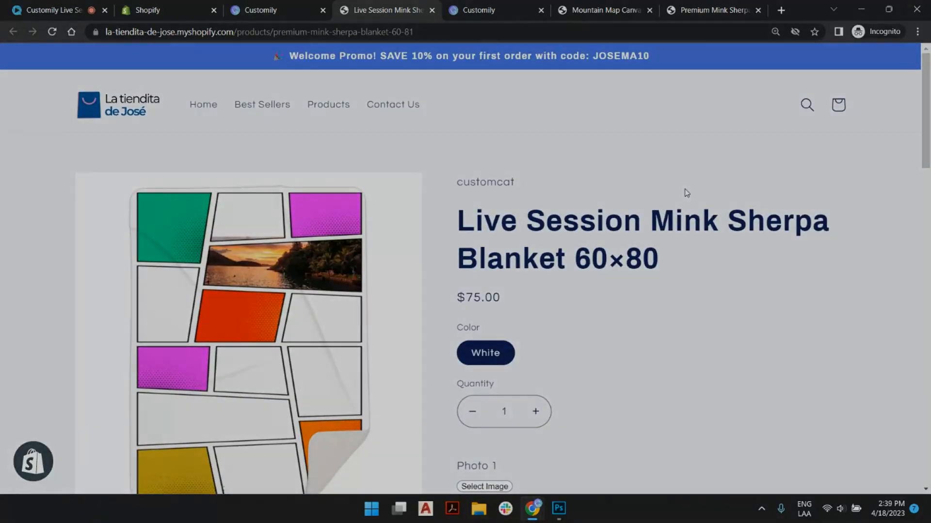
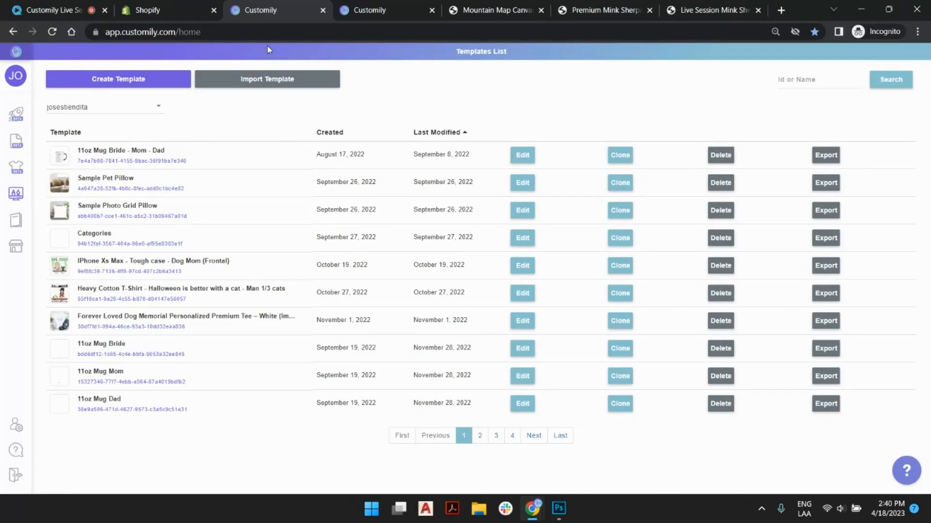
- Start a new Customily template named Live Session Mountain Map Canvas
click(121, 82)
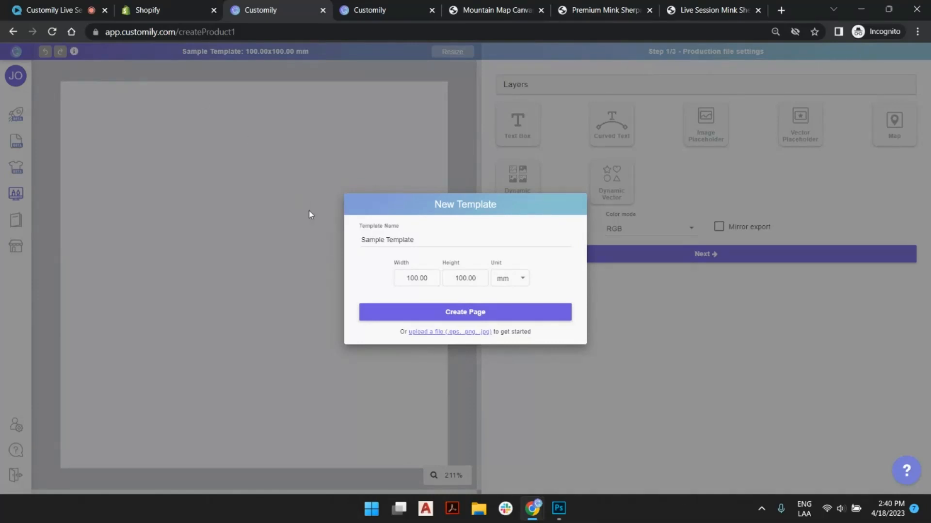
drag(420, 240, 356, 243)
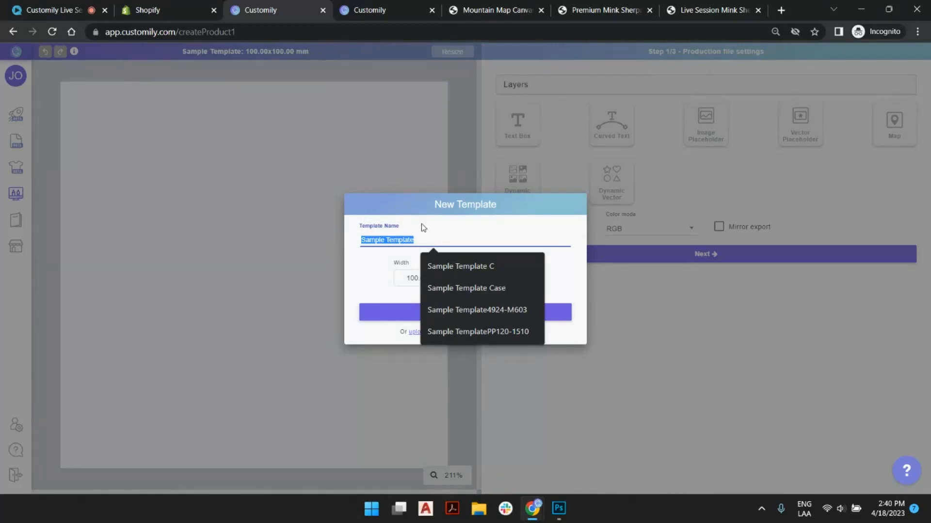
text(L)
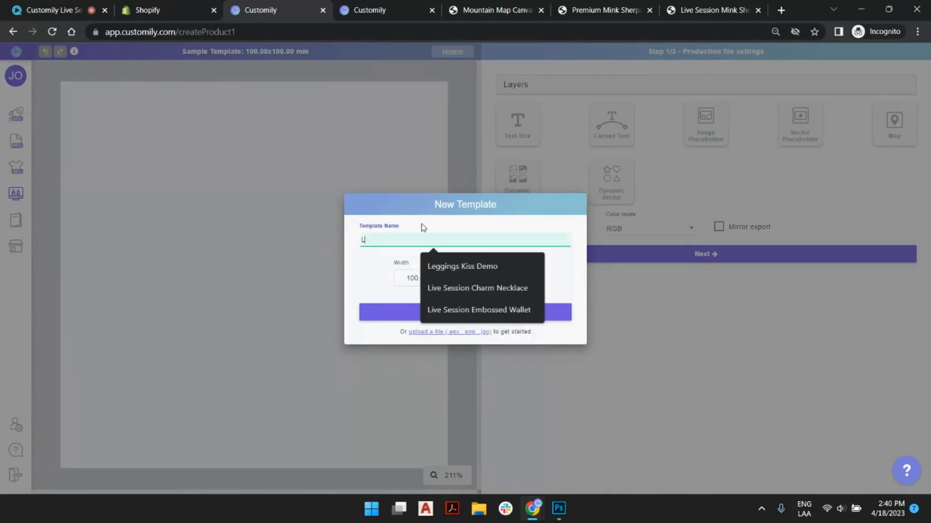
text(ive Sess)
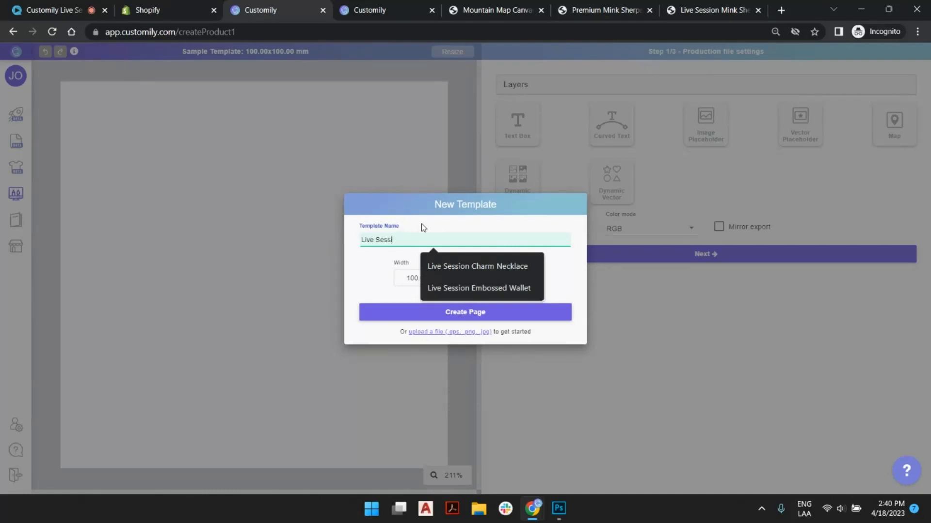
text(ion Mount)
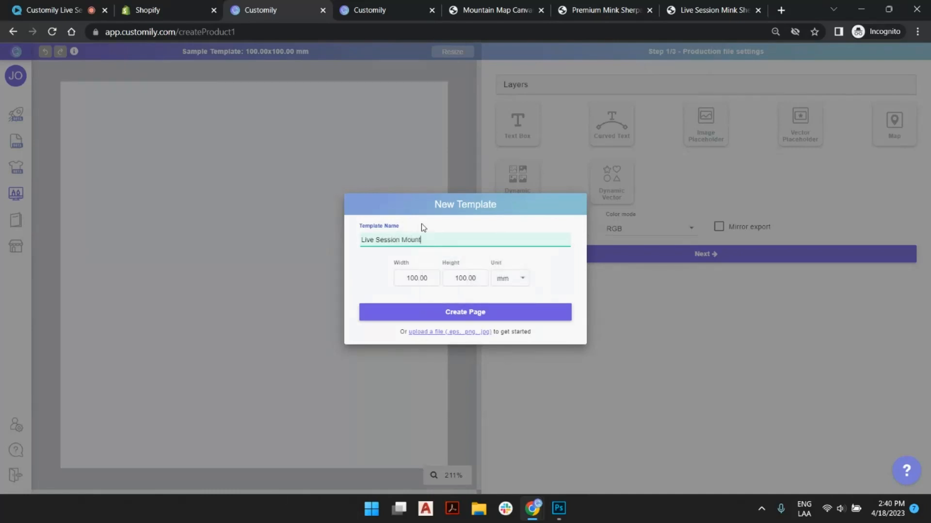
text(ain Map Canvas)
- Set the template's page size to 63 inches wide by 43 inches high and create the page
click(517, 280)
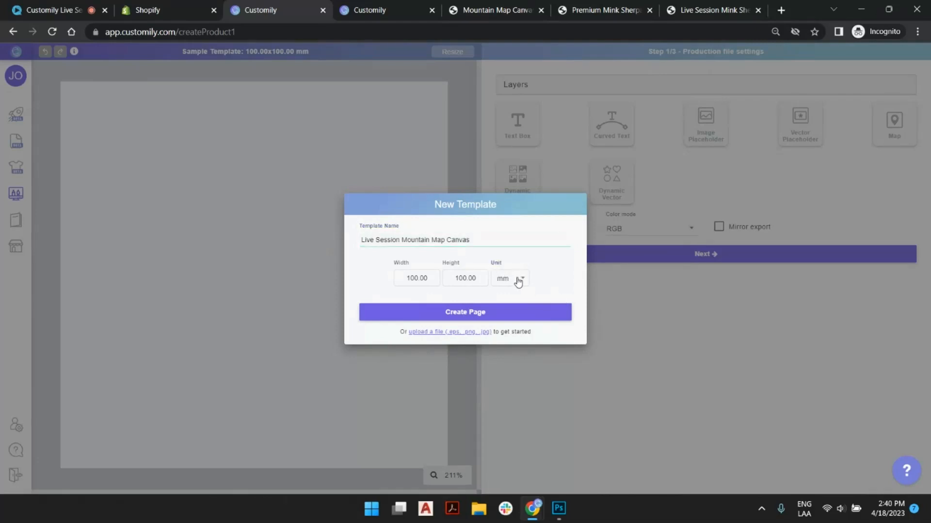
click(522, 307)
drag(427, 277, 395, 270)
text(60)
key(Tab)
text(40)
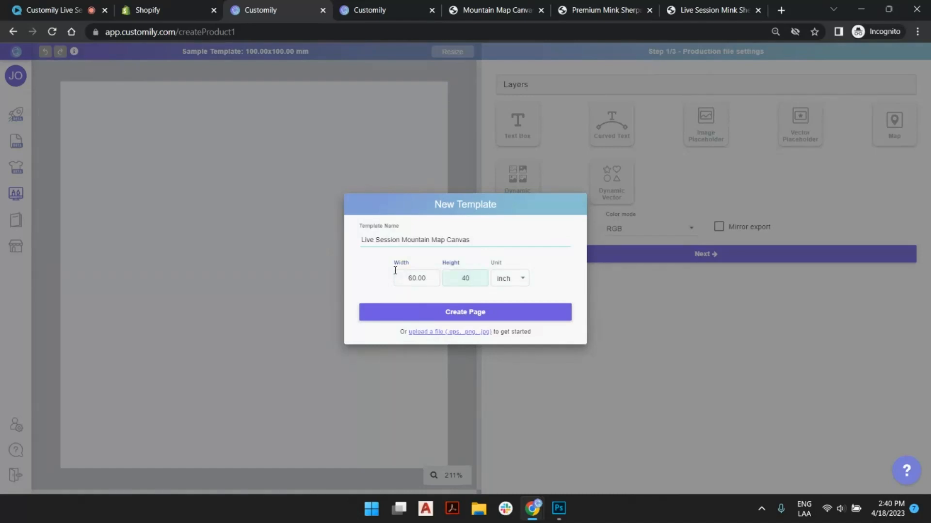
click(431, 280)
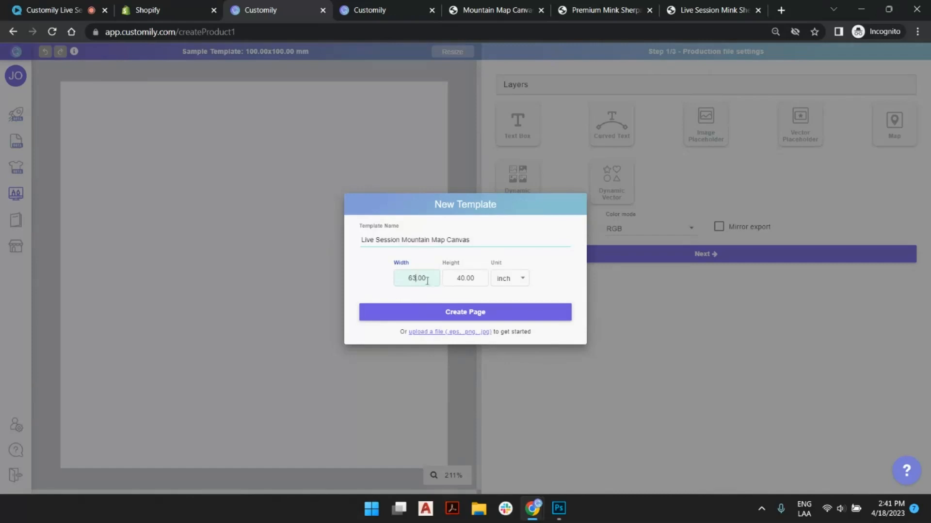
click(464, 279)
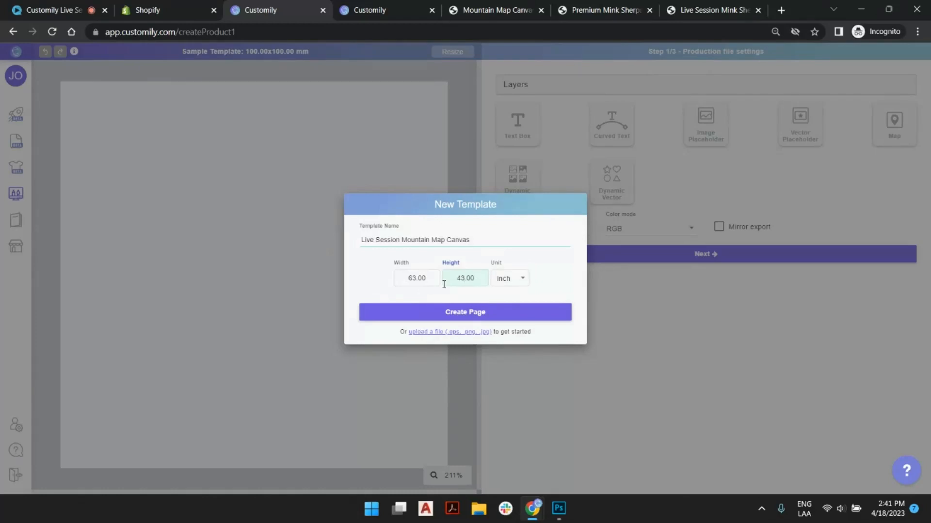
click(478, 314)
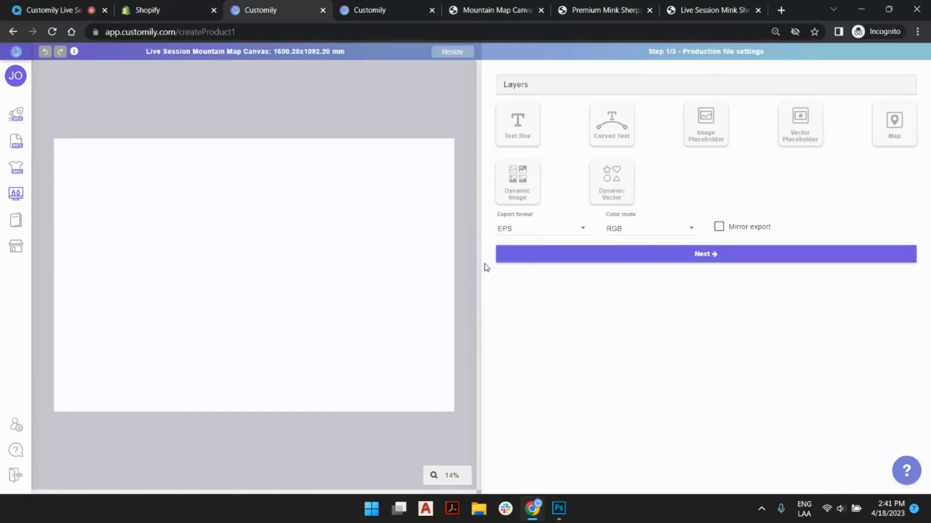
- Consult the Mountain Map Canvas store product for reference, and add a map element to the upper middle of the template's page
click(480, 9)
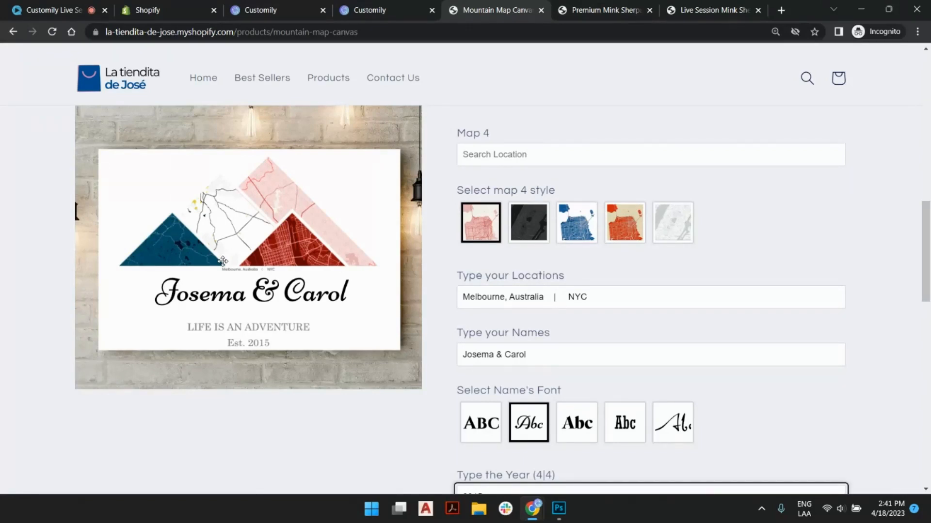
click(307, 5)
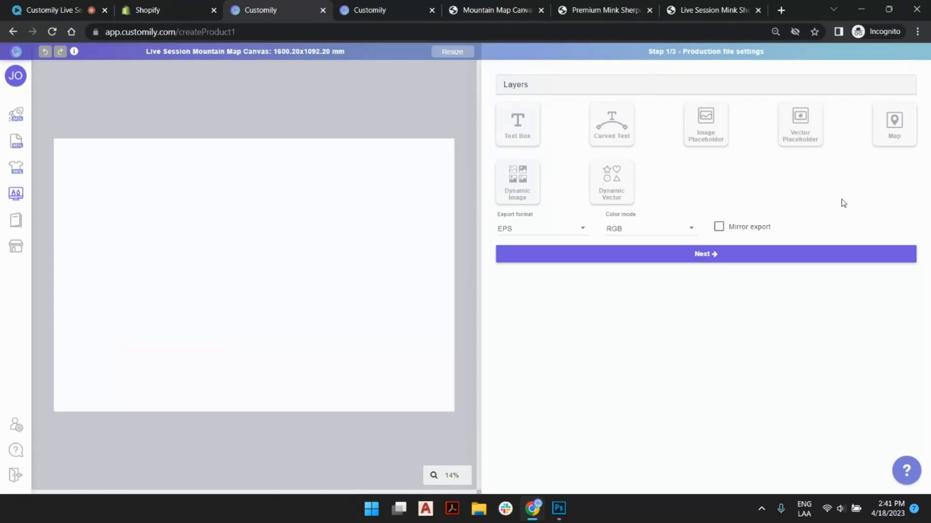
click(905, 133)
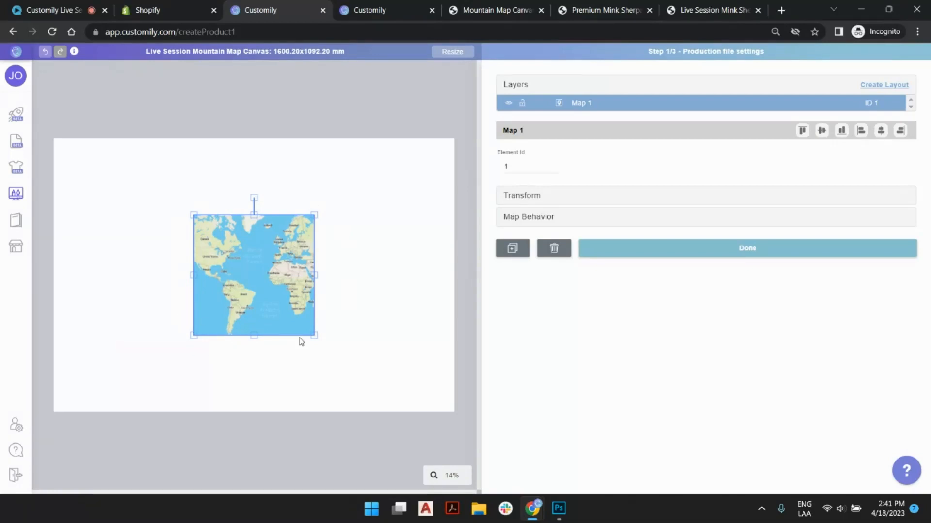
drag(236, 266, 258, 232)
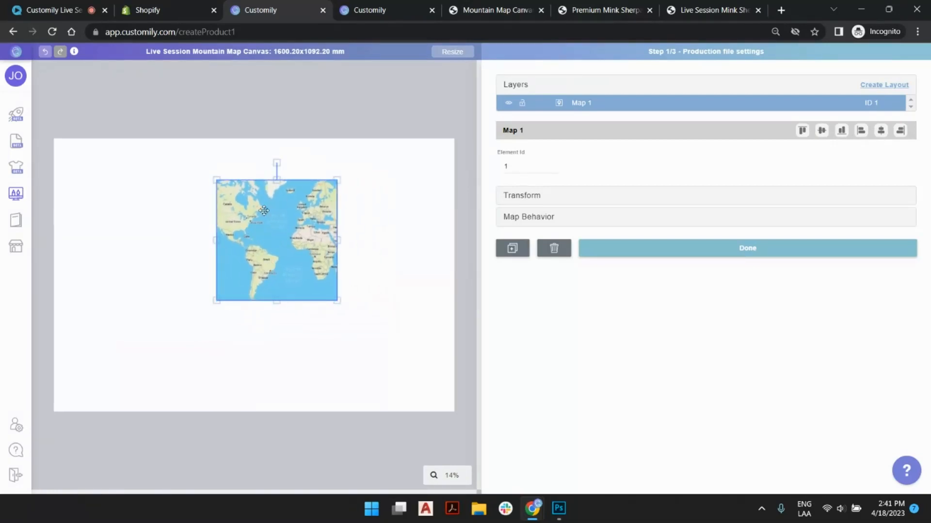
- Set the map element's initial location to central Madagascar, with the view zoomed in around Antsirabe
click(540, 220)
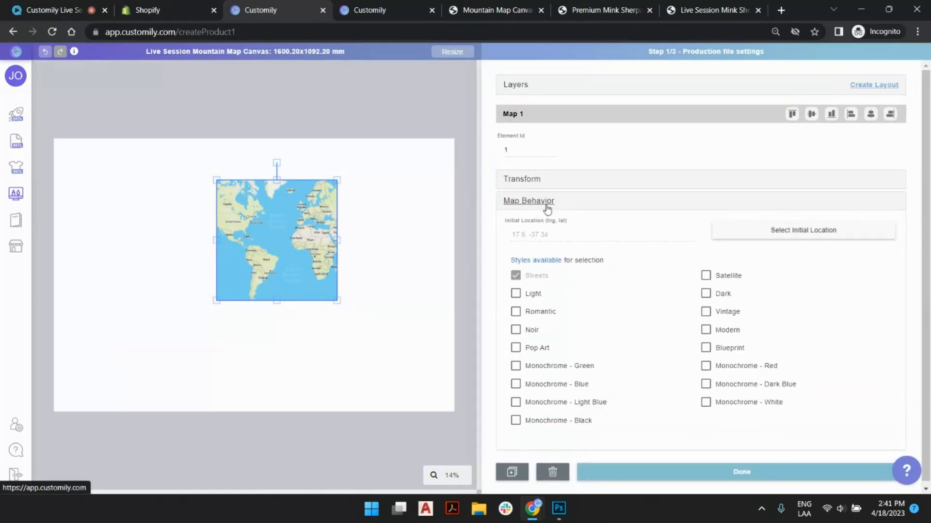
click(780, 233)
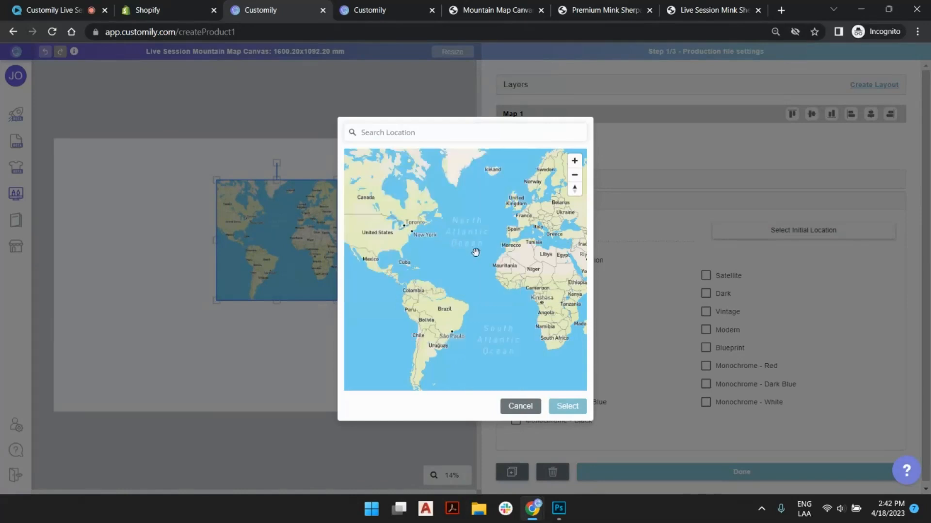
drag(496, 271, 502, 297)
scroll(386, 245, up, 5)
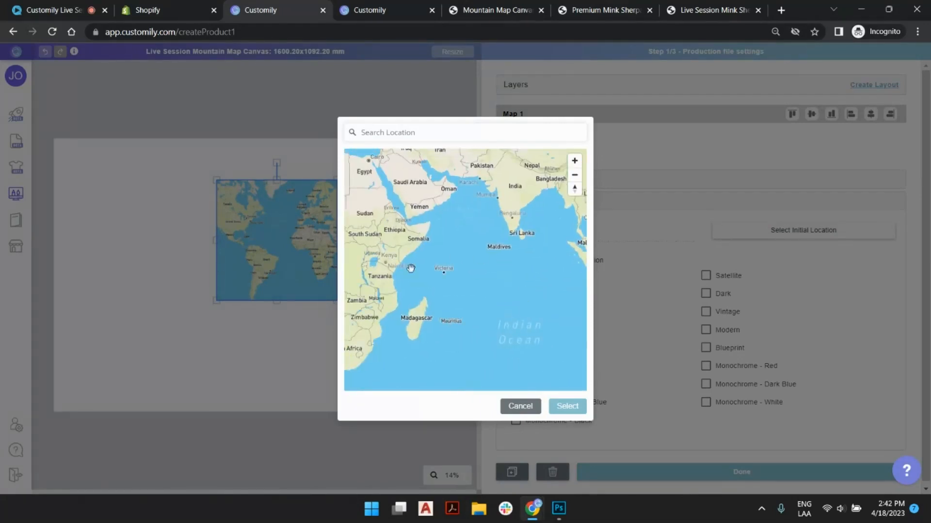
drag(409, 268, 526, 244)
scroll(544, 294, up, 10)
scroll(552, 294, up, 4)
drag(551, 294, 450, 203)
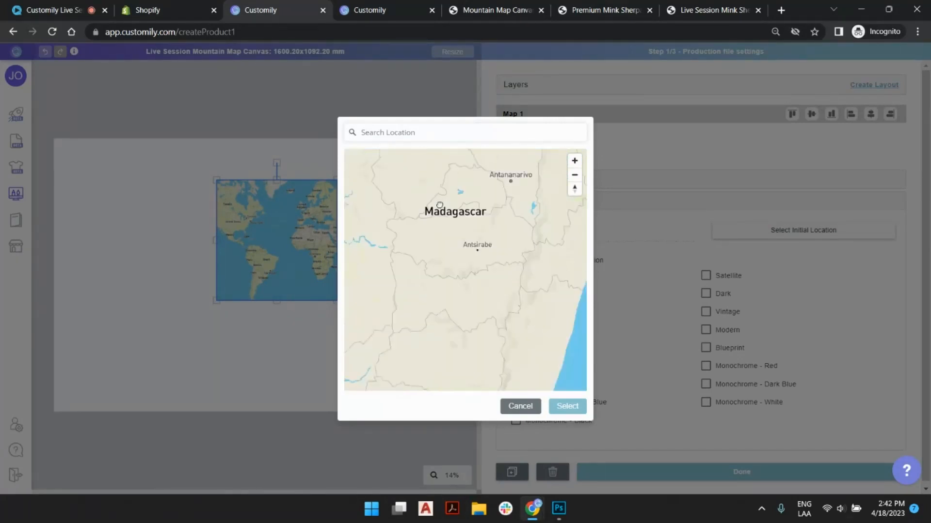
scroll(507, 277, up, 3)
scroll(498, 311, down, 3)
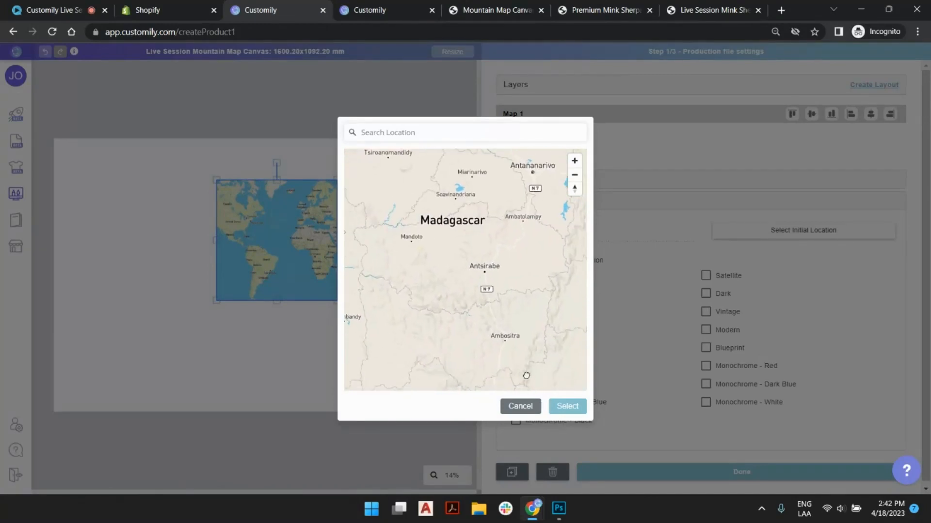
click(567, 407)
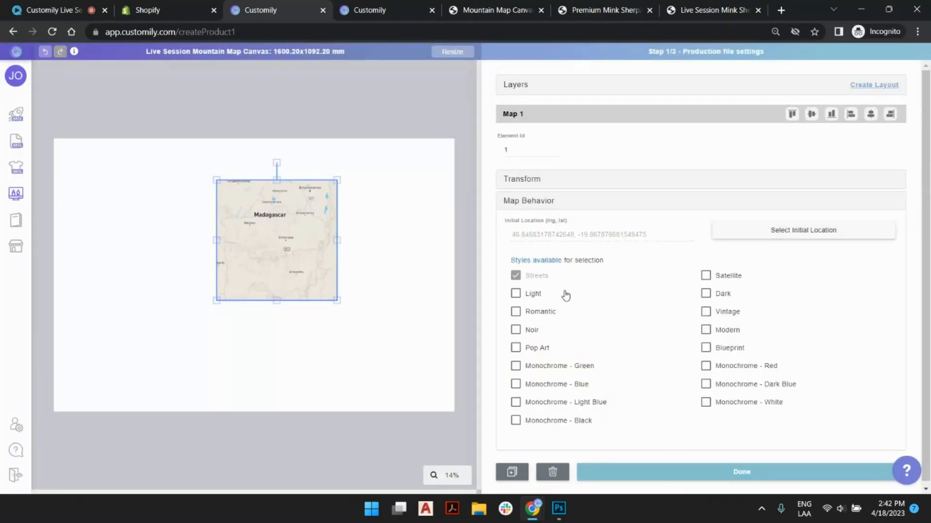
- Consult the available map styles sheet, and offer only Monochrome - Blue, Monochrome - Light Blue and Monochrome - Dark Blue, with Streets disabled
click(529, 260)
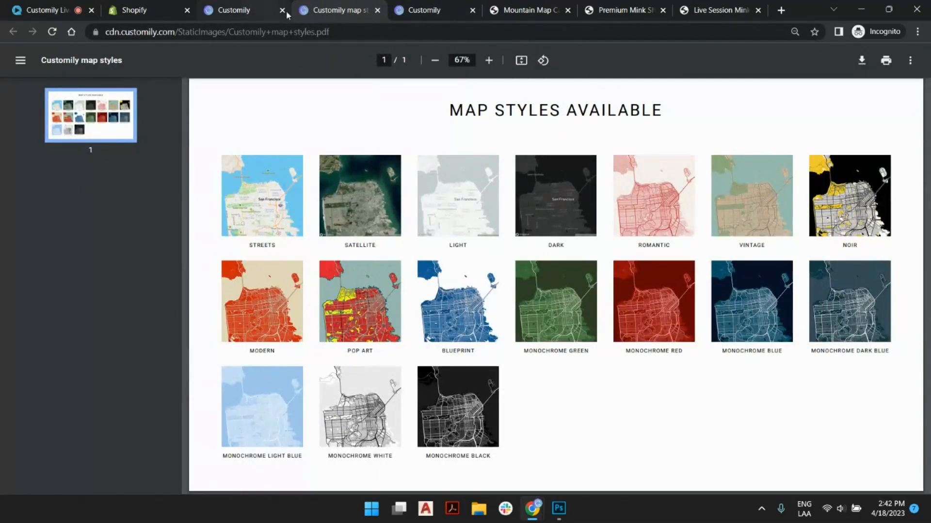
drag(269, 7, 311, 10)
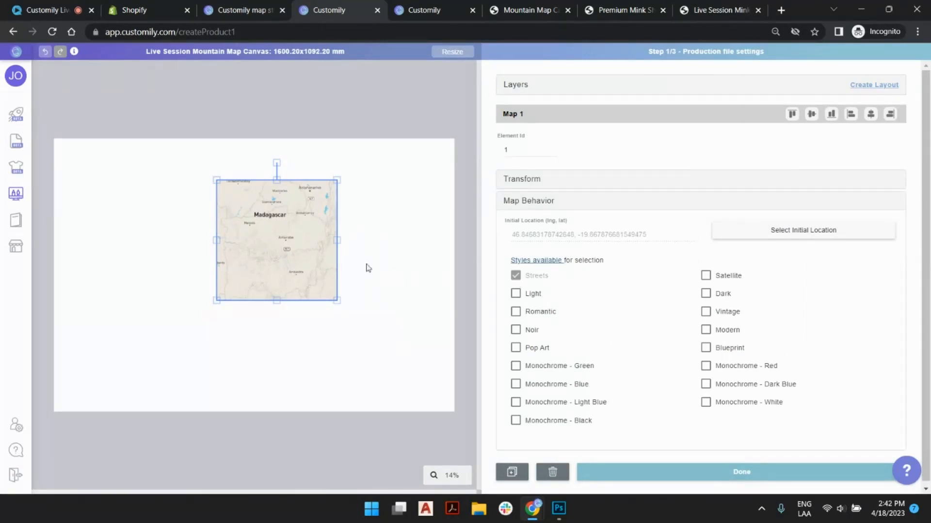
click(516, 384)
click(515, 403)
click(705, 384)
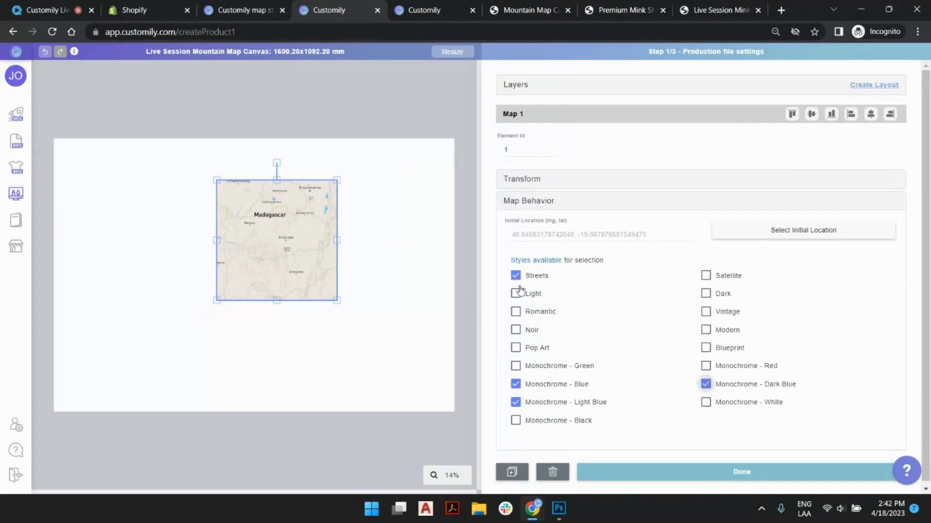
click(516, 276)
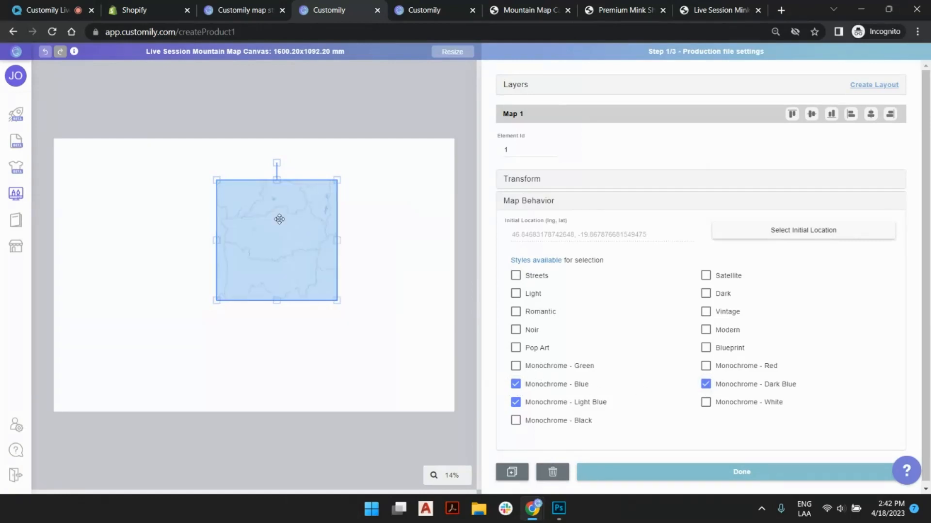
- Move the map element slightly down toward the page's center and set its rotation to -45 degrees
drag(219, 217, 254, 241)
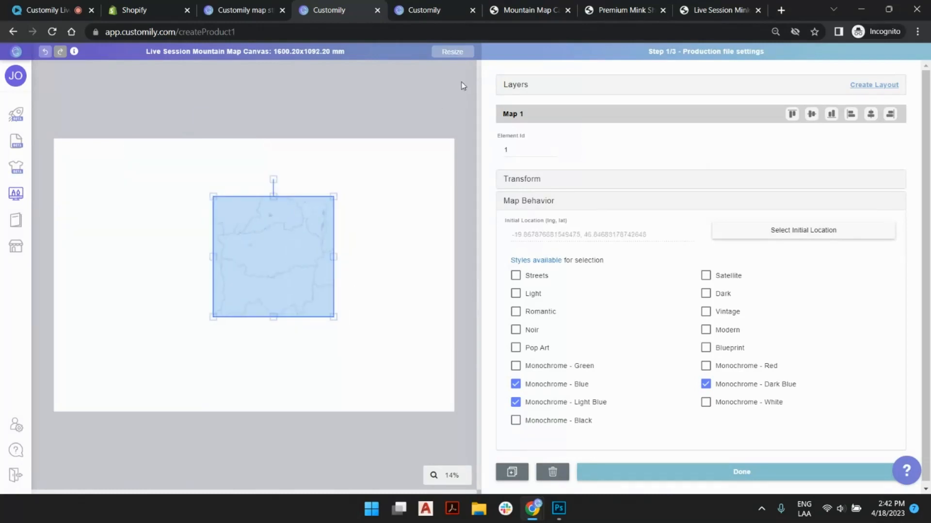
click(523, 180)
click(716, 213)
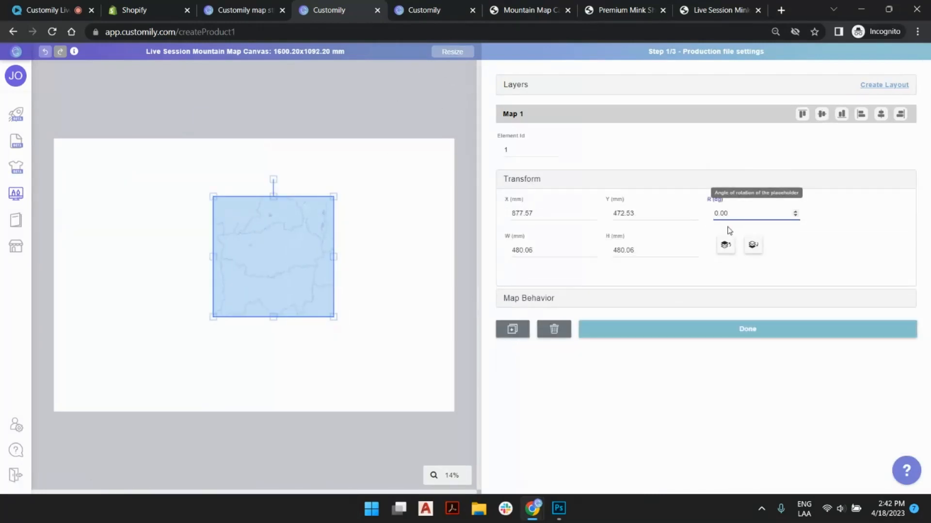
text(-45)
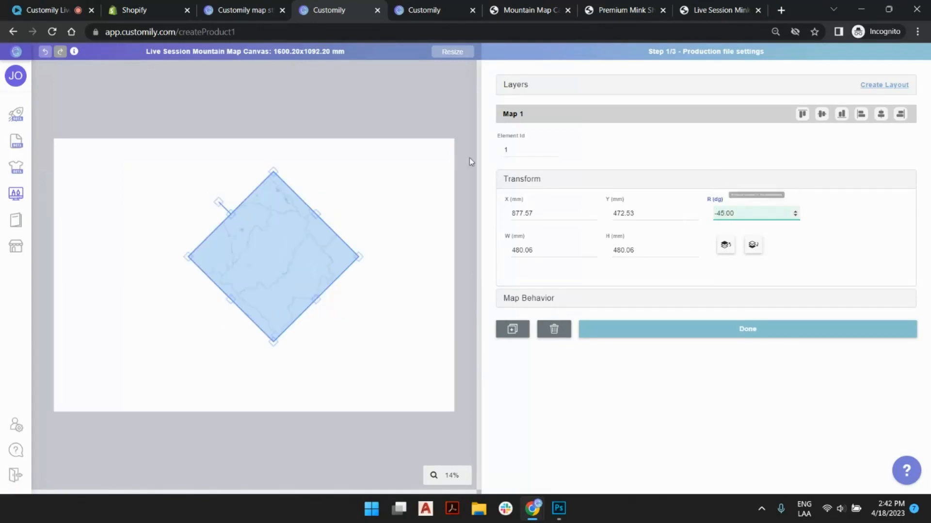
- Check the storefront's mountain map design, and move the rotated Map 1 to the canvas's lower right, about X 1166 mm, Y 651 mm
click(520, 11)
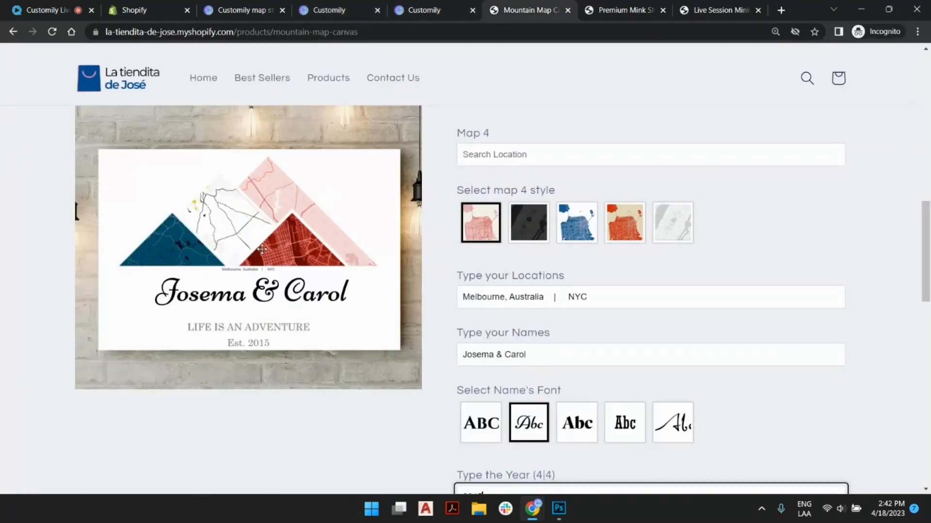
click(329, 11)
drag(291, 224, 335, 290)
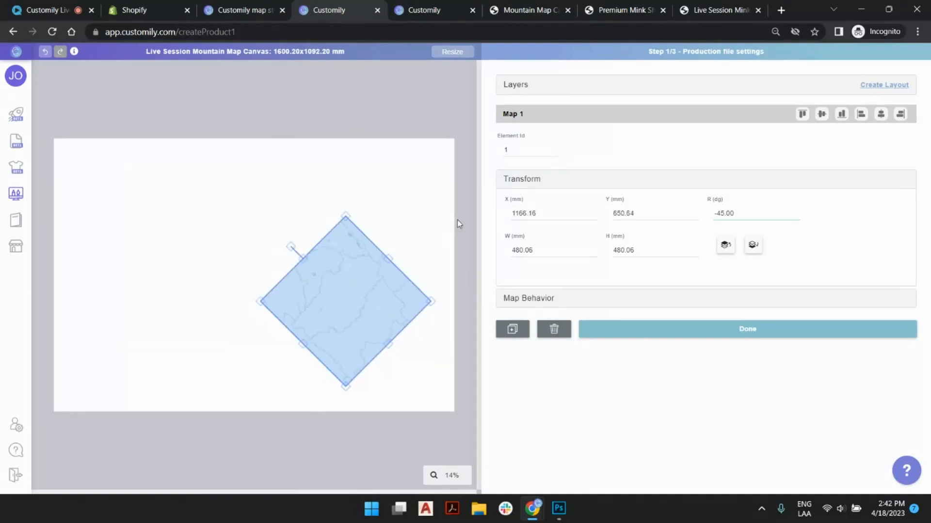
- Add a second map element and move it to the left half of the canvas
click(461, 92)
click(889, 137)
drag(261, 270, 166, 264)
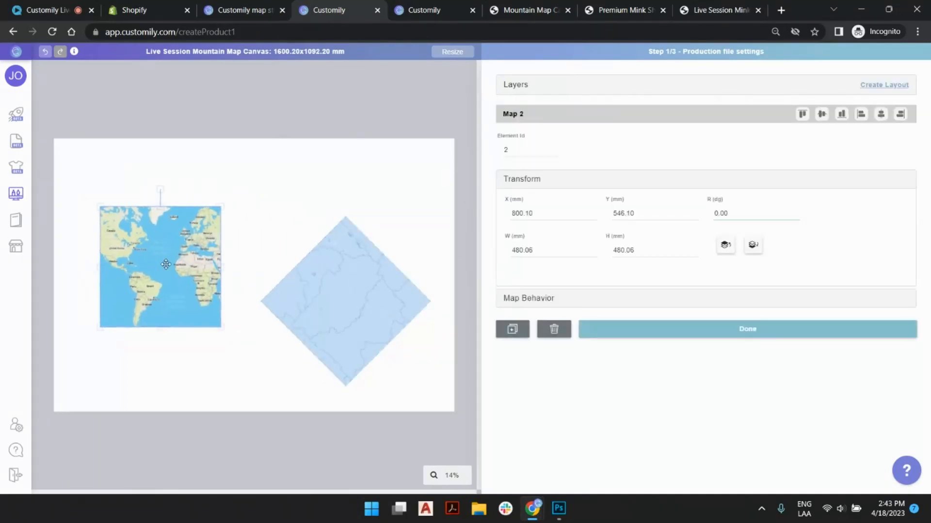
- Set the initial location of Map 2 to the New York area
click(532, 299)
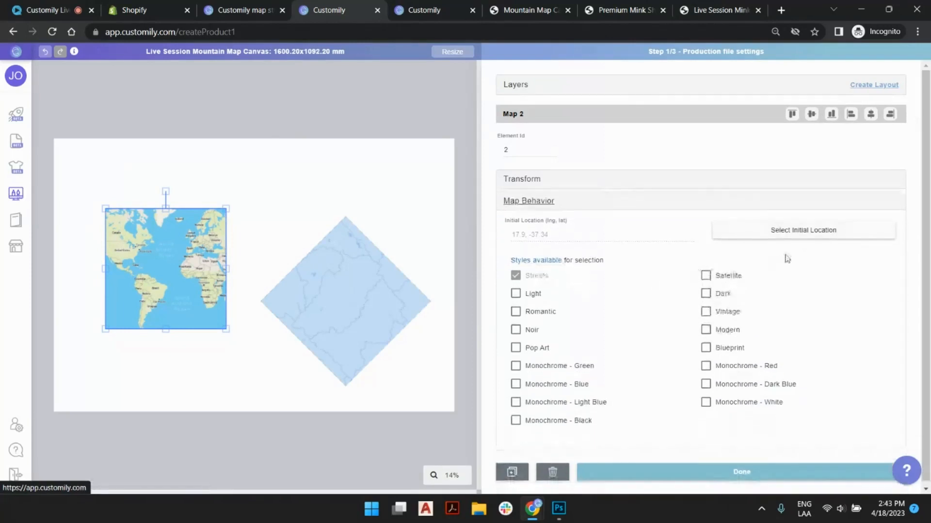
click(795, 230)
scroll(382, 252, up, 6)
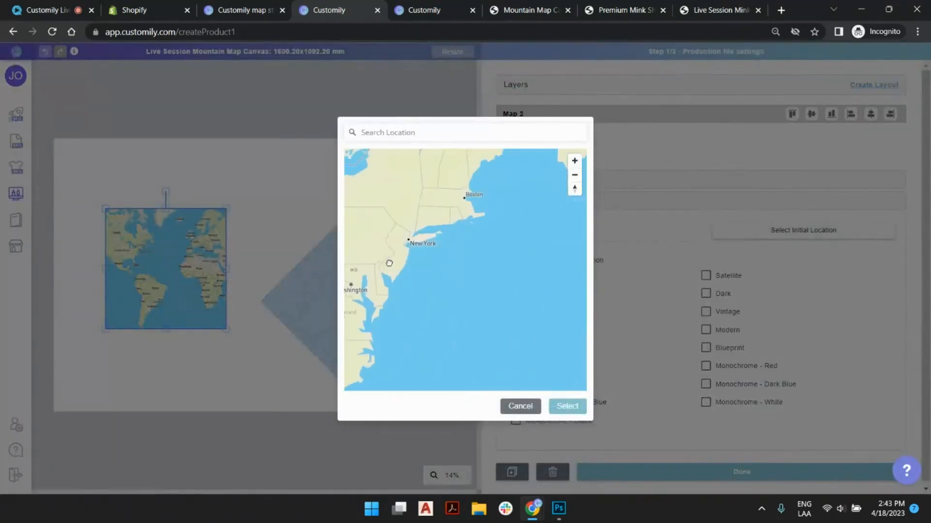
scroll(407, 242, up, 6)
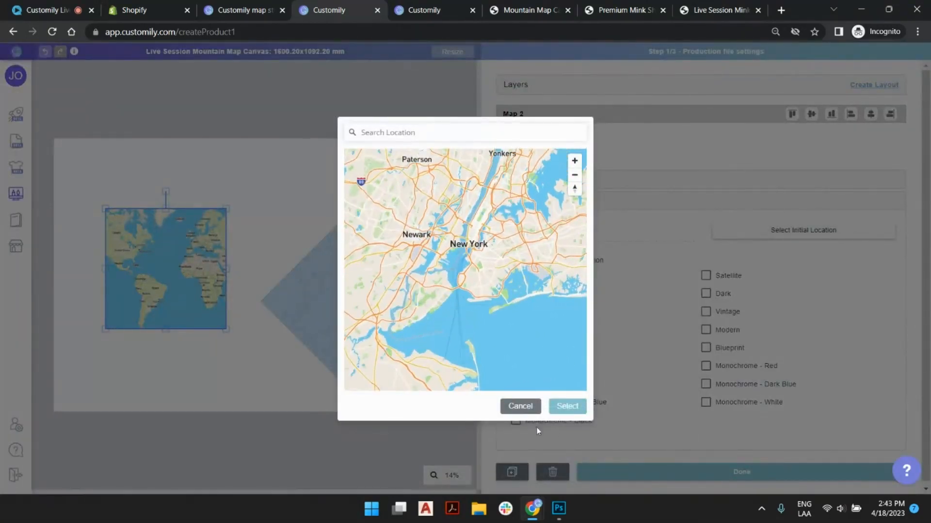
click(566, 407)
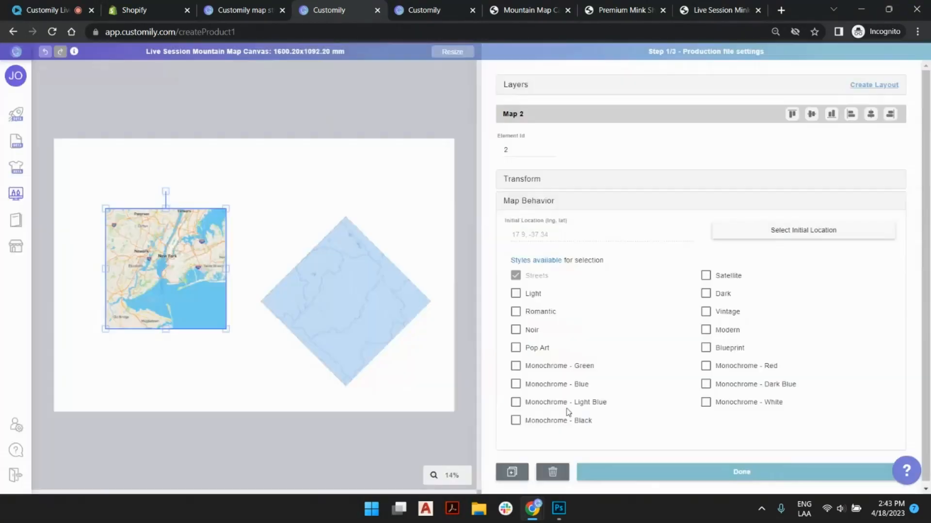
- Make the Light, Romantic, Noir and Pop Art styles available for Map 2 in addition to Streets
click(516, 294)
click(516, 311)
click(516, 329)
click(516, 348)
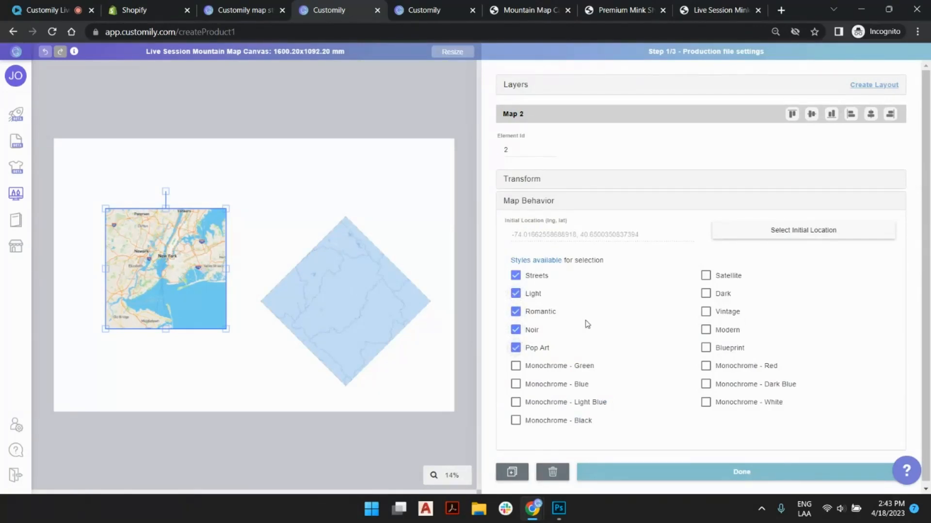
- Rotate Map 2 to -45 degrees and place it at the canvas's lower left, about X 463 mm, Y 747 mm
drag(171, 271, 154, 252)
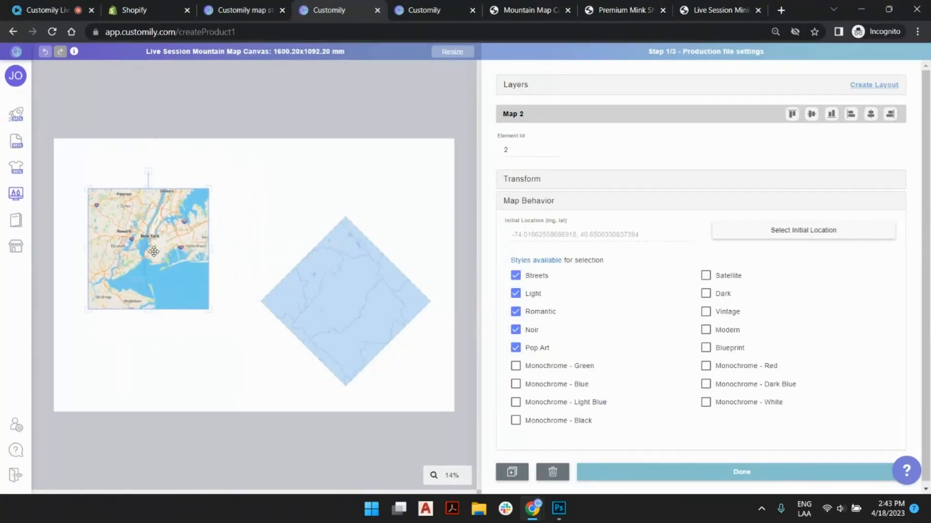
click(524, 179)
double_click(737, 214)
text(-45)
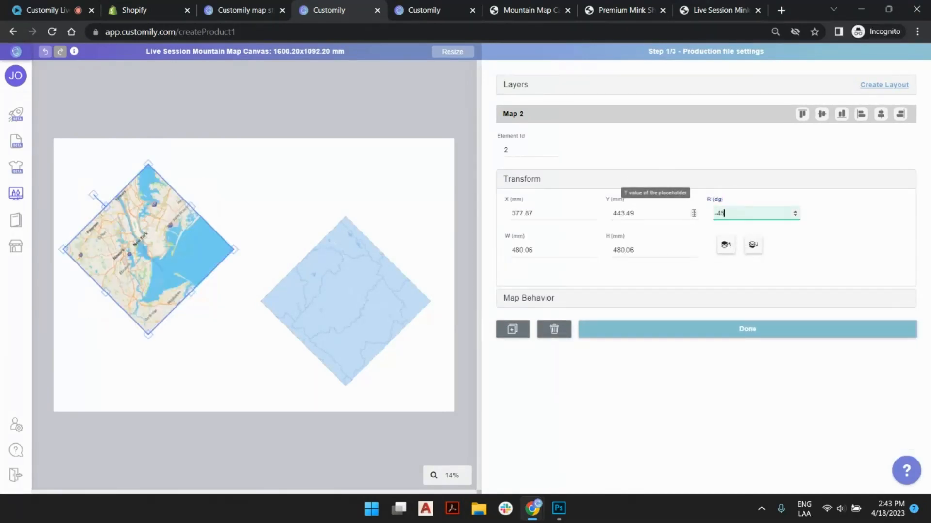
drag(188, 237, 210, 313)
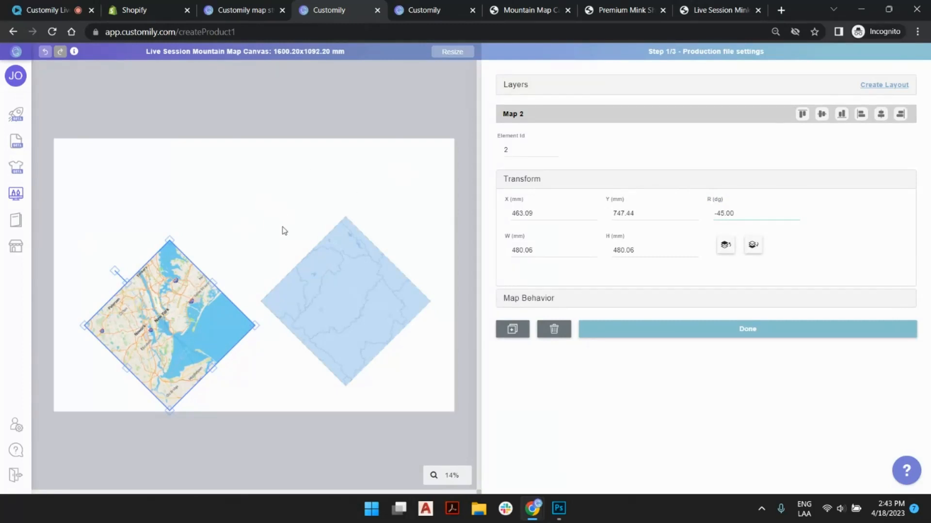
- Paste two copies of the rotated New York map and place them in the upper left and upper right of the canvas
key(ctrl+v)
drag(186, 306, 216, 217)
key(ctrl+v)
drag(214, 264, 357, 166)
- Offer only the Satellite, Dark, Vintage, Modern and Blueprint styles for Map 3, disabling Streets, Light, Romantic, Noir and Pop Art
click(192, 198)
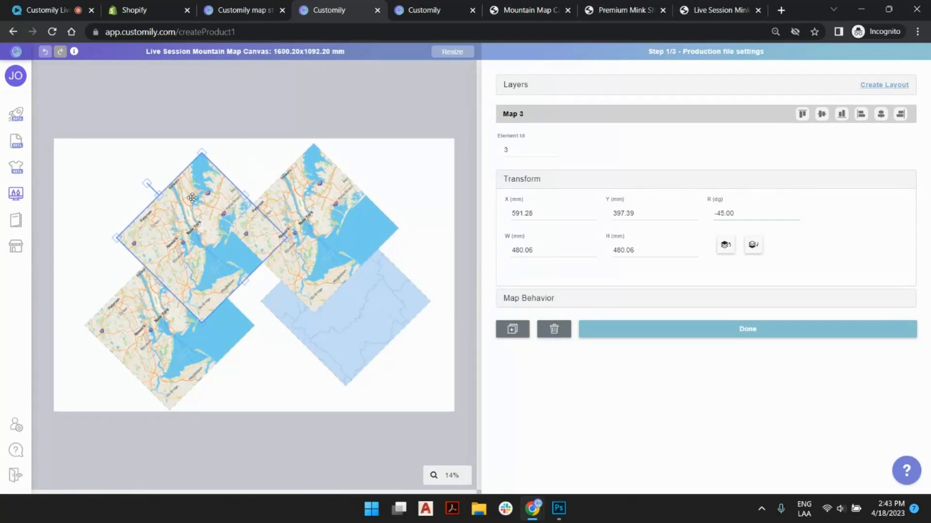
click(545, 297)
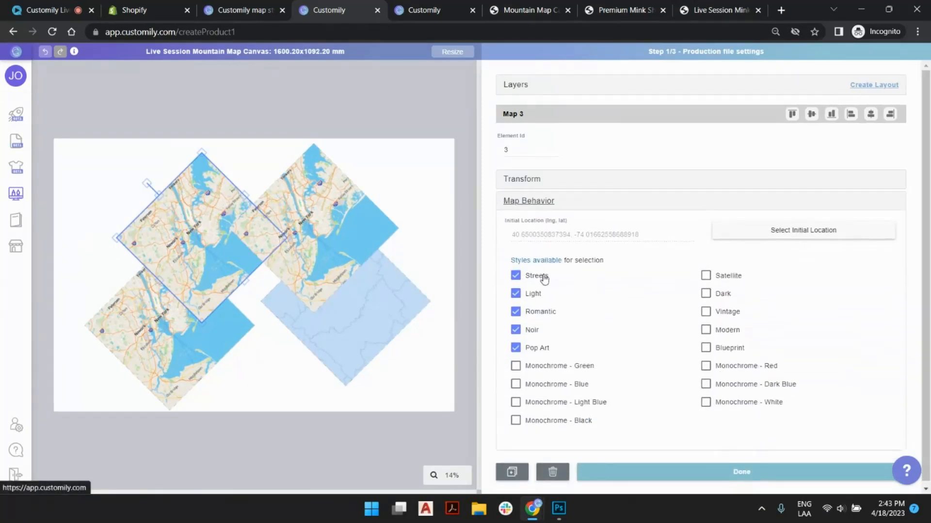
click(705, 275)
click(706, 293)
click(706, 312)
click(705, 329)
click(706, 348)
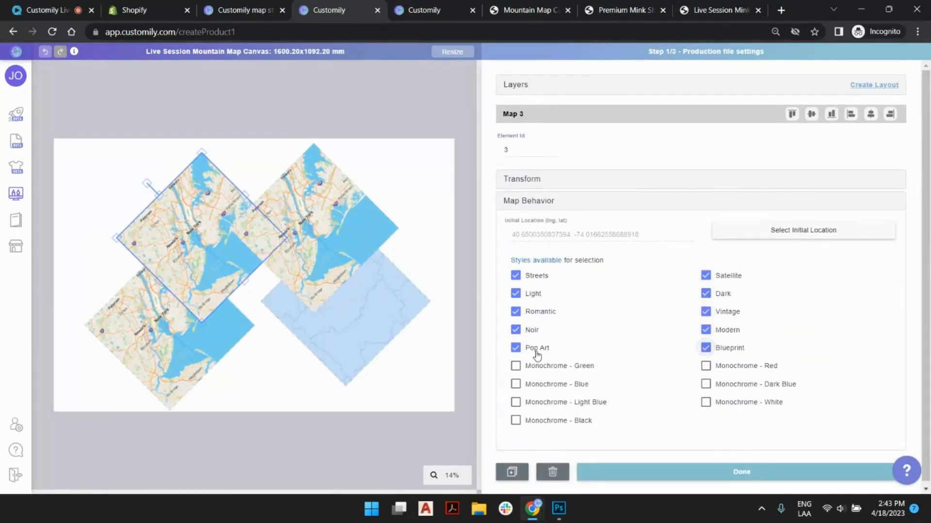
click(516, 348)
click(515, 329)
click(515, 312)
click(516, 294)
click(515, 275)
- Limit Map 4's available styles to Monochrome Green, Red, White and Black
click(330, 218)
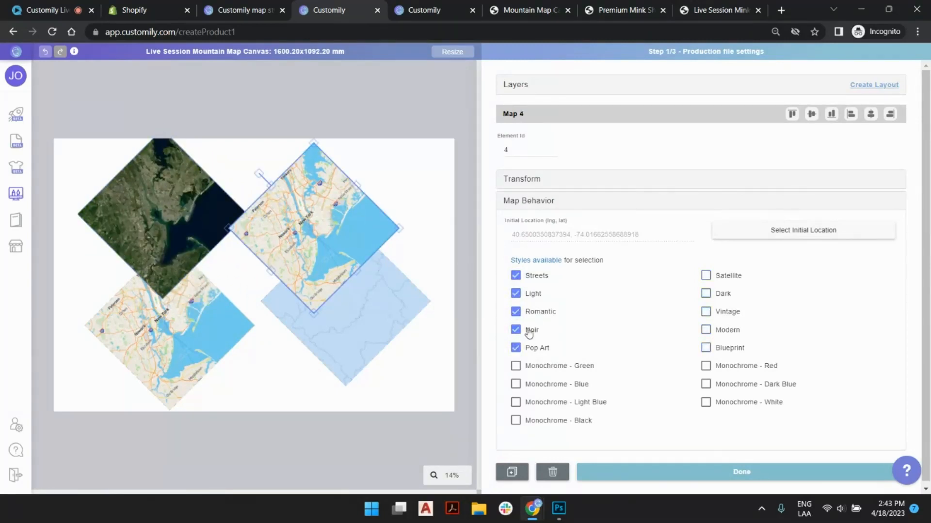
click(515, 275)
click(515, 294)
click(516, 311)
click(515, 329)
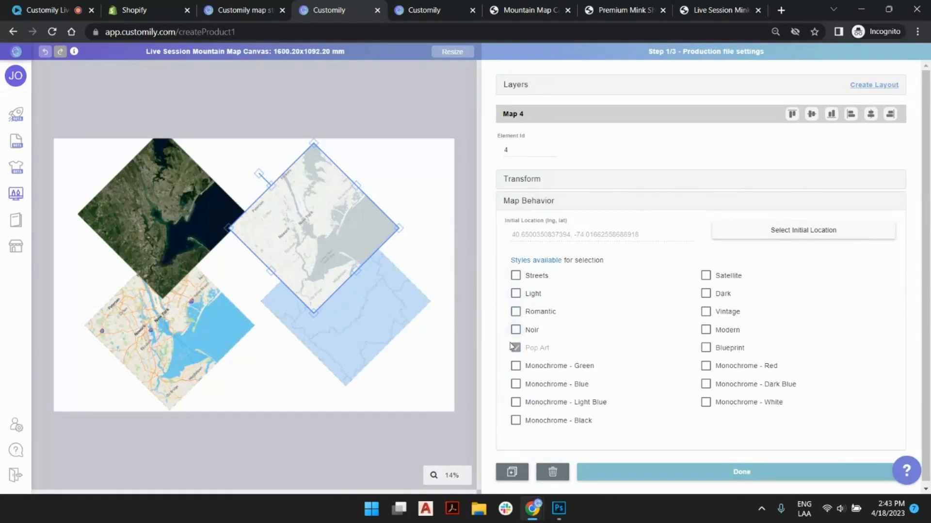
click(515, 366)
click(515, 420)
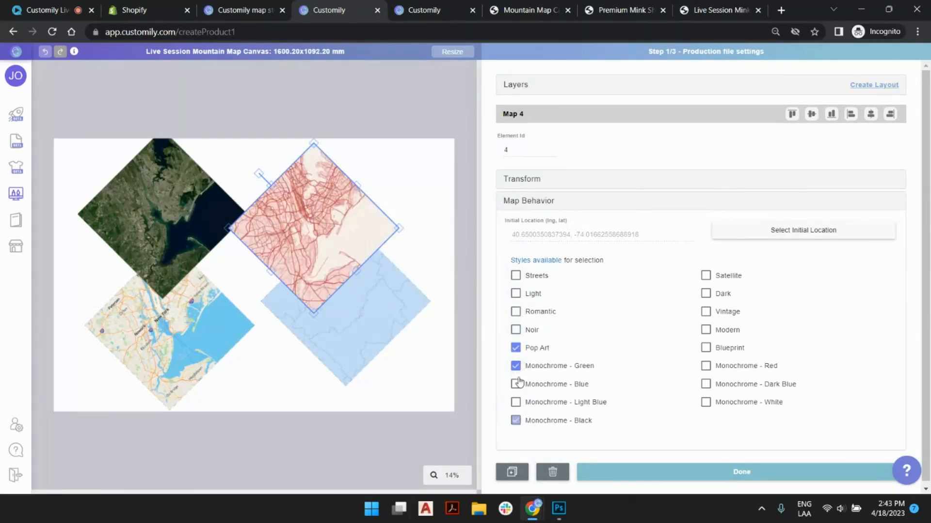
click(515, 348)
click(705, 366)
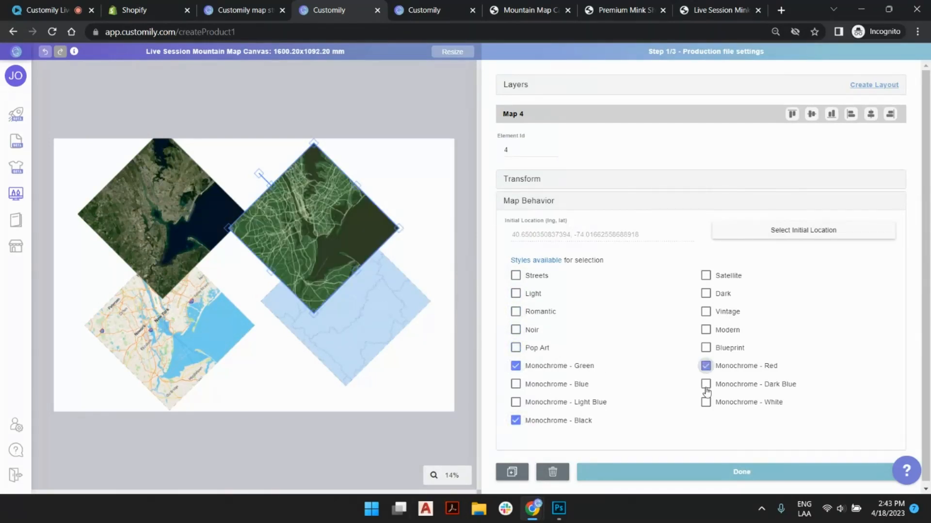
click(706, 402)
- Arrange Maps 3 and 4 side by side along the canvas's upper half and shift Map 1 slightly down
drag(315, 206, 358, 205)
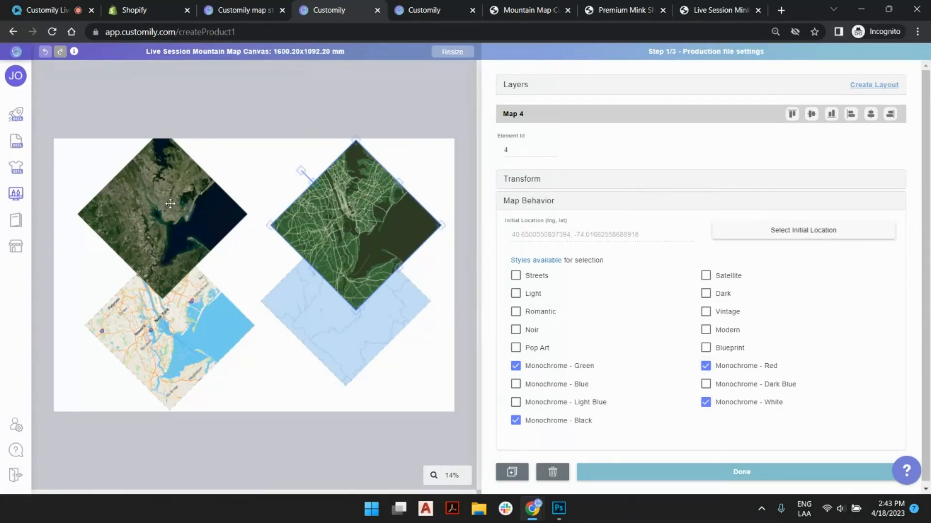
drag(170, 203, 196, 214)
click(338, 212)
click(227, 208)
click(297, 151)
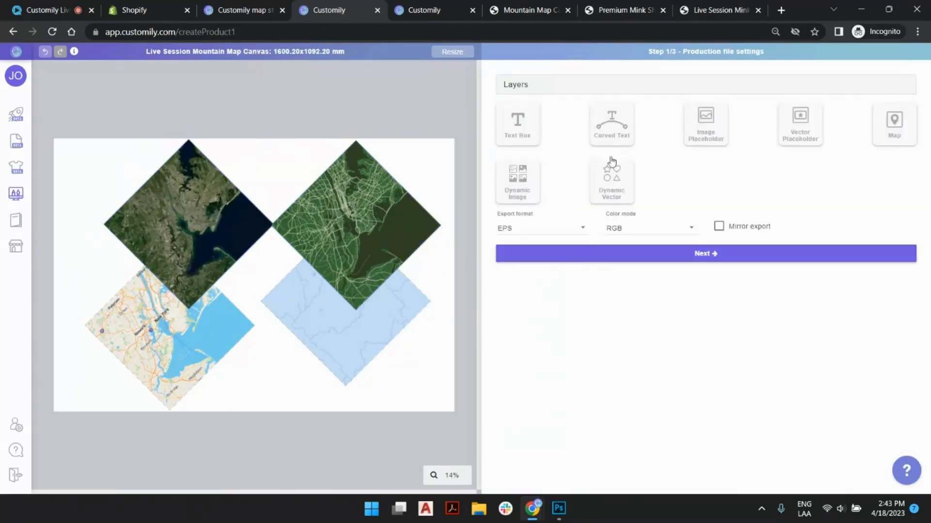
drag(407, 312, 409, 324)
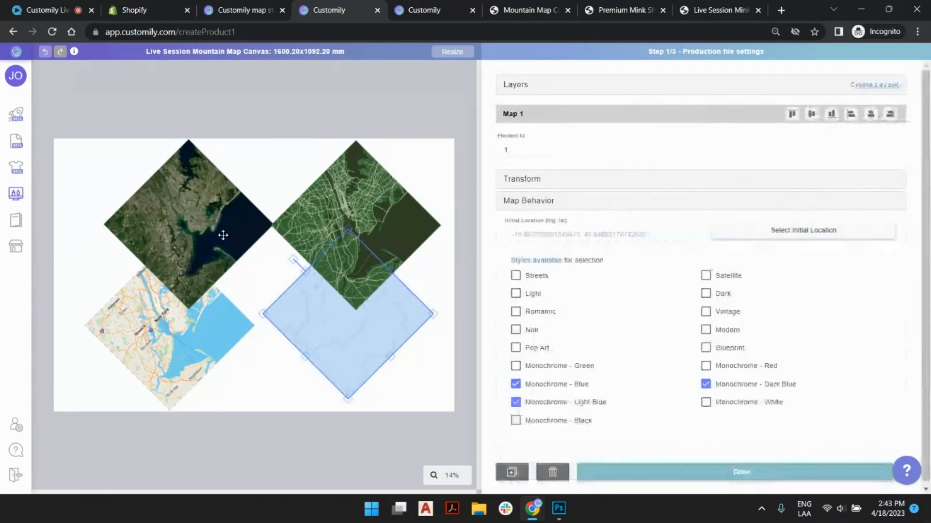
- Compare the storefront's mountain design with the transparent map edge.png mask in Photoshop, and return to the Customily canvas editor
click(505, 6)
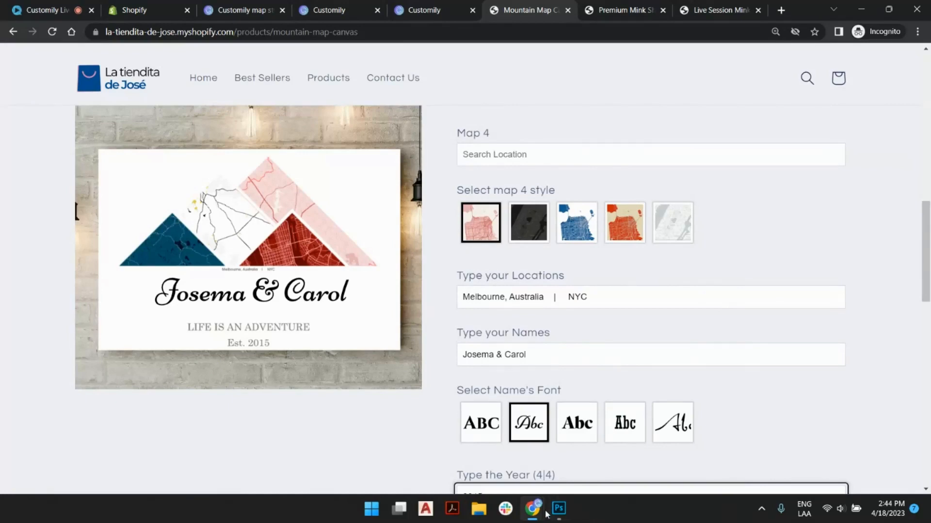
click(566, 465)
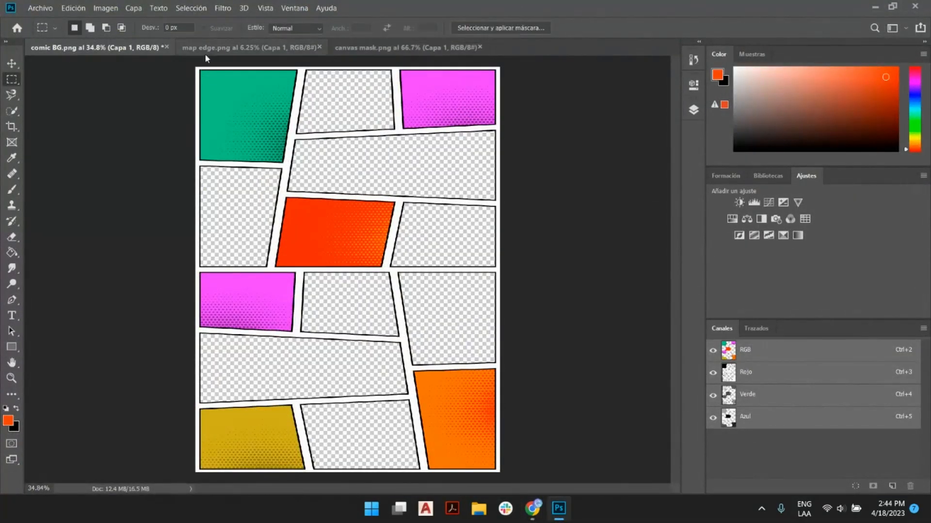
click(269, 49)
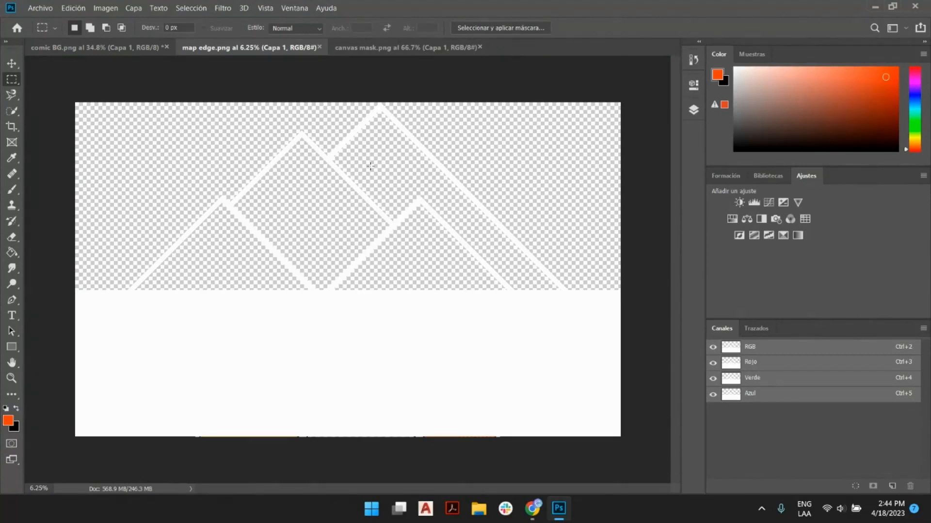
key(alt+Tab)
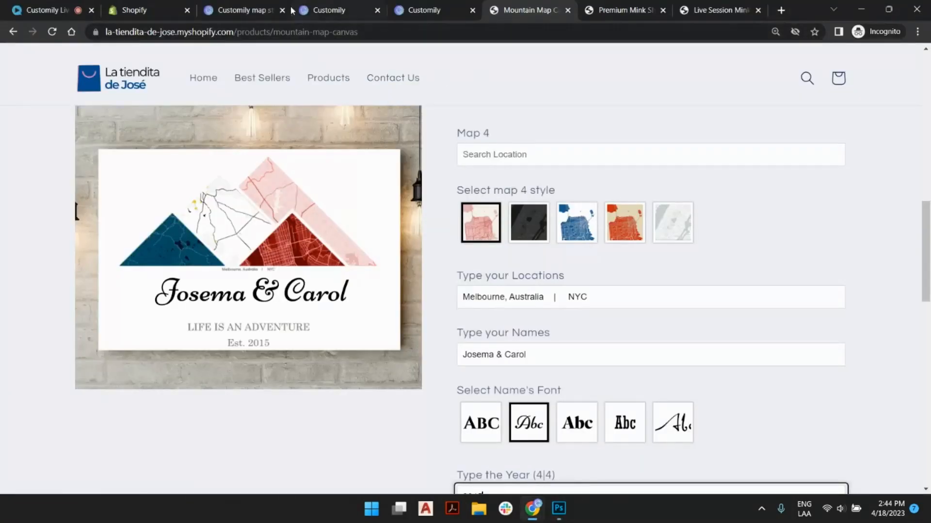
click(326, 6)
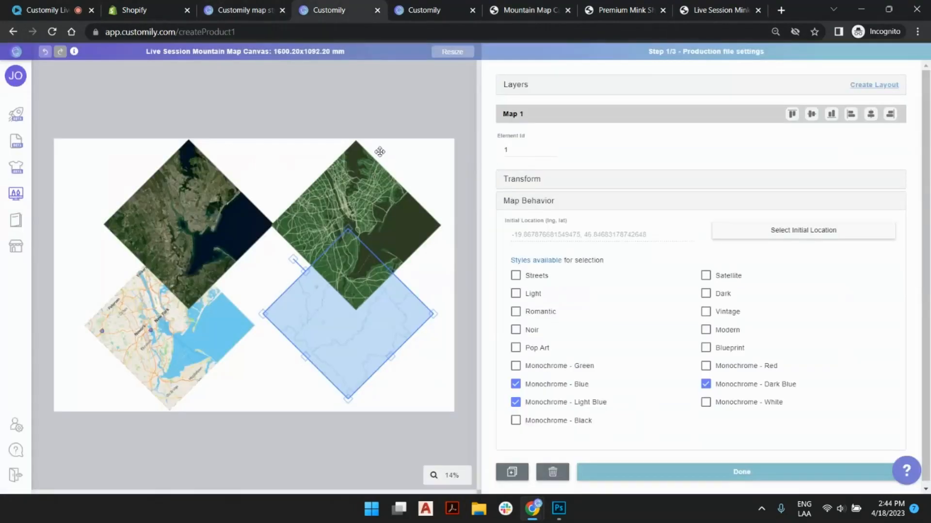
- Add a dynamic image element and upload the map edge mask image from the 4-18 folder into it
click(380, 85)
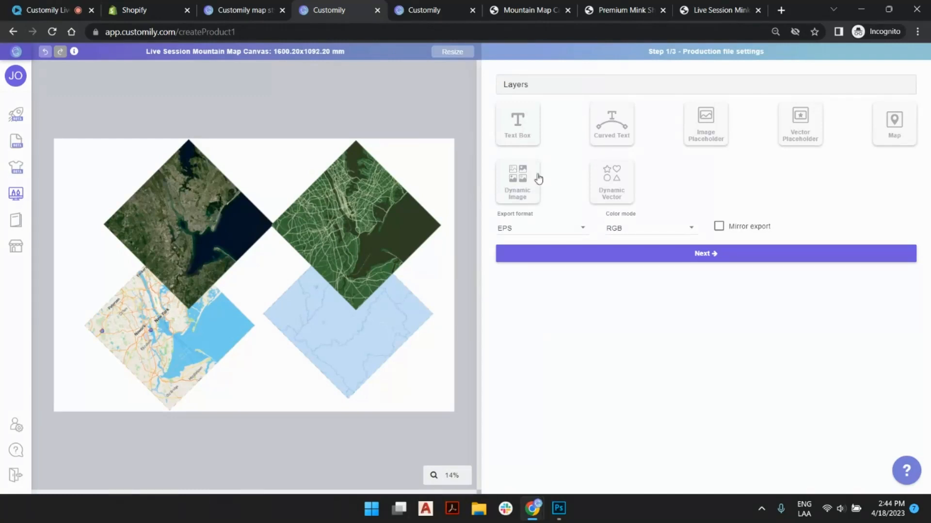
click(529, 187)
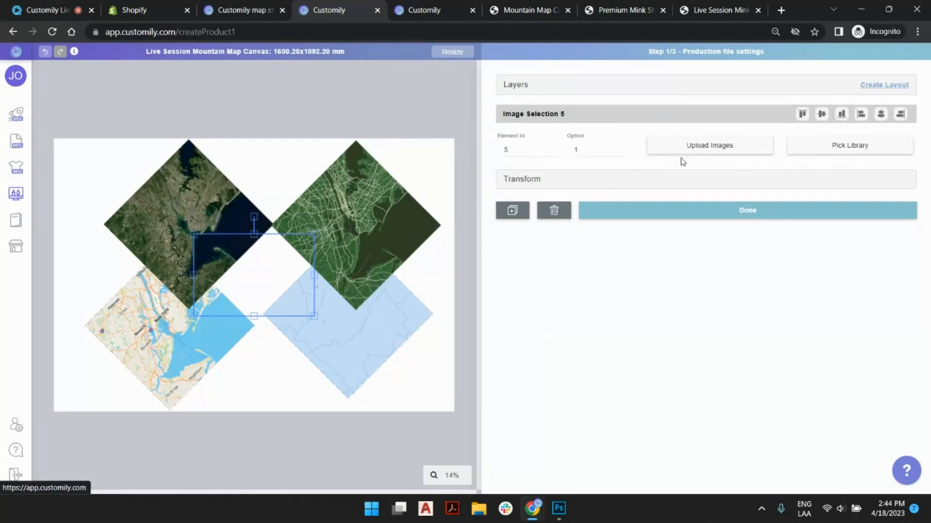
click(694, 150)
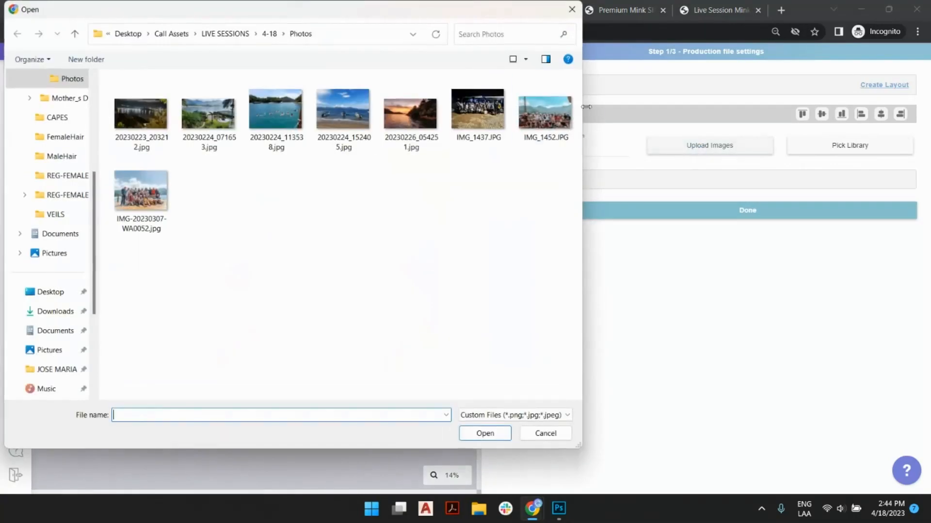
click(269, 33)
double_click(117, 216)
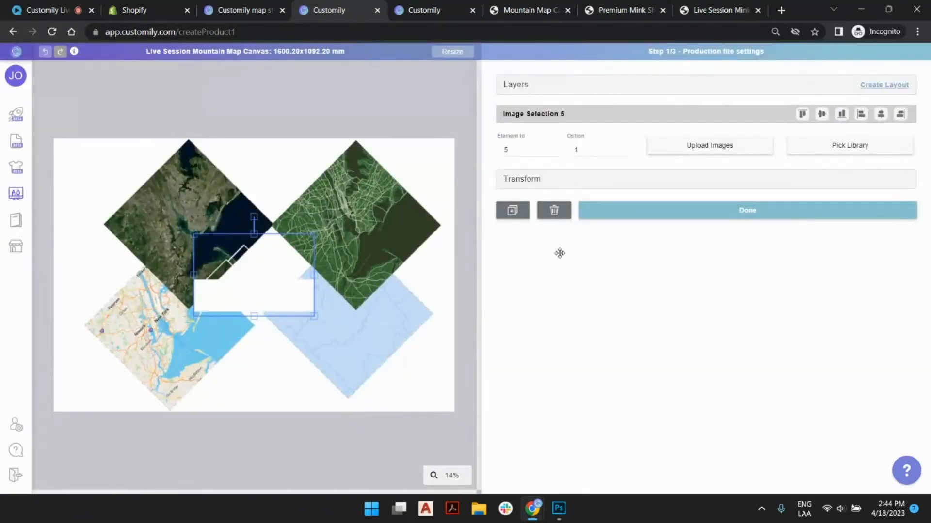
- Centre the mask image vertically, resize it to 1600.2 mm wide by 1092.2 mm high, and shift it down to about Y 603 mm
click(842, 115)
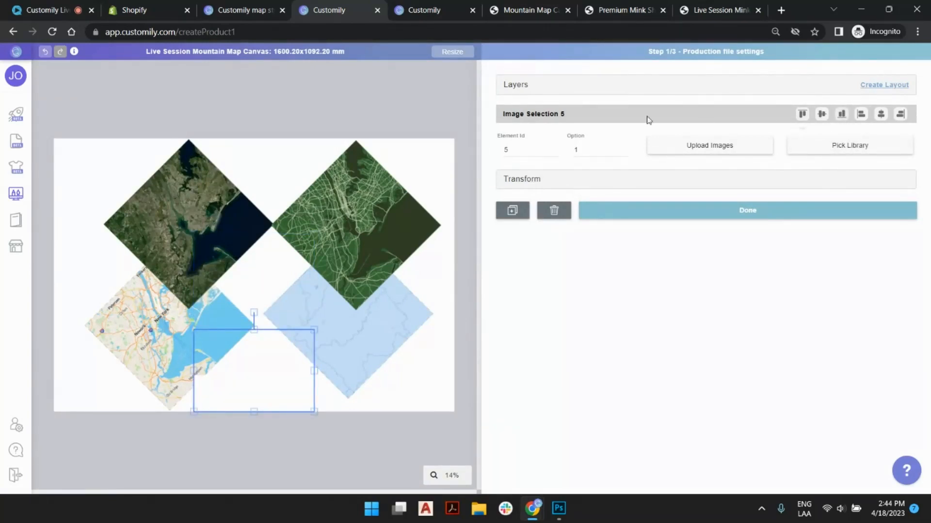
click(820, 115)
click(537, 182)
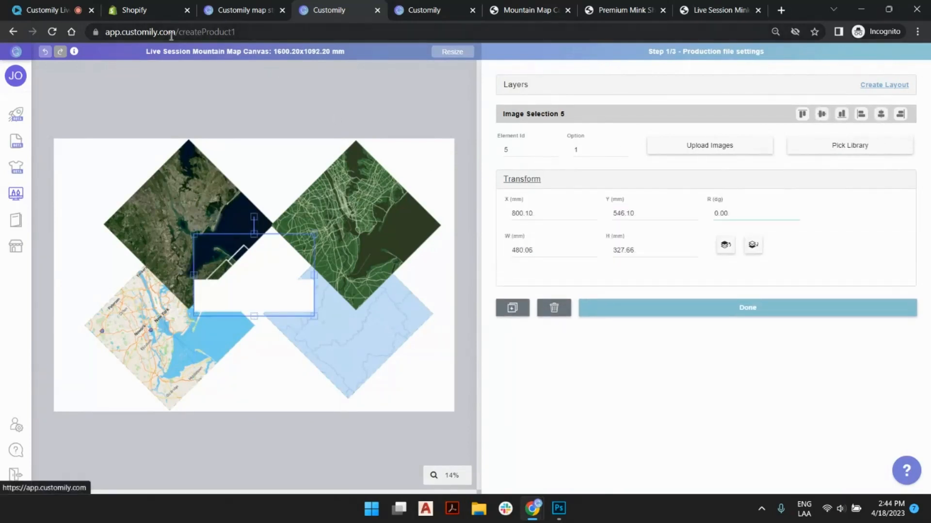
double_click(552, 250)
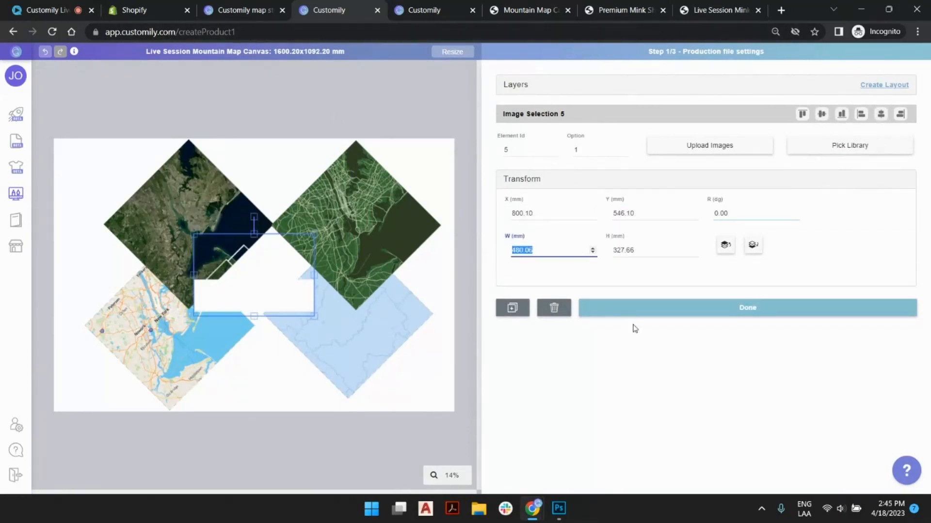
text(1600.2)
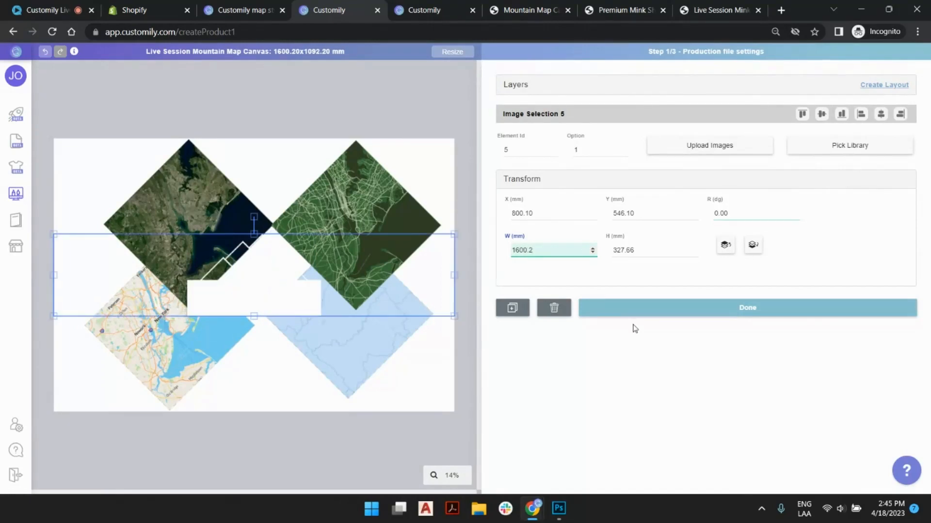
key(Tab)
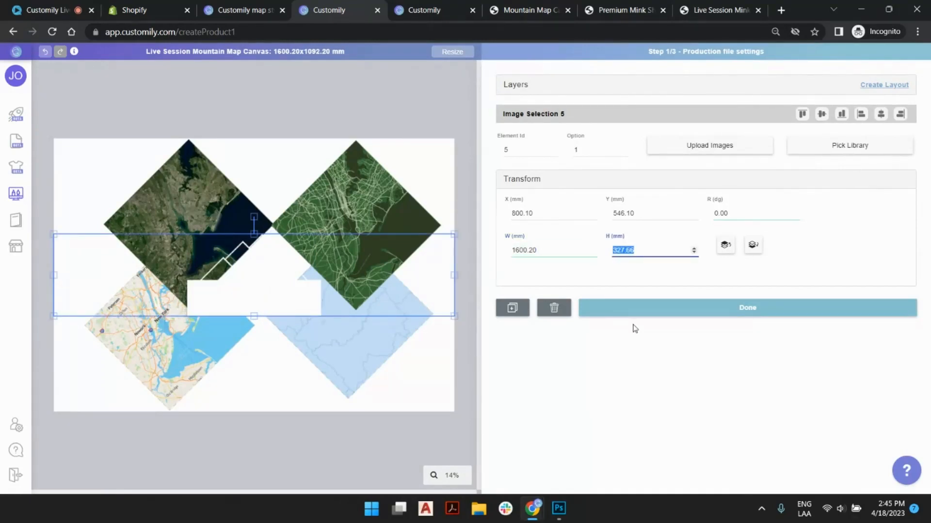
text(1092.2)
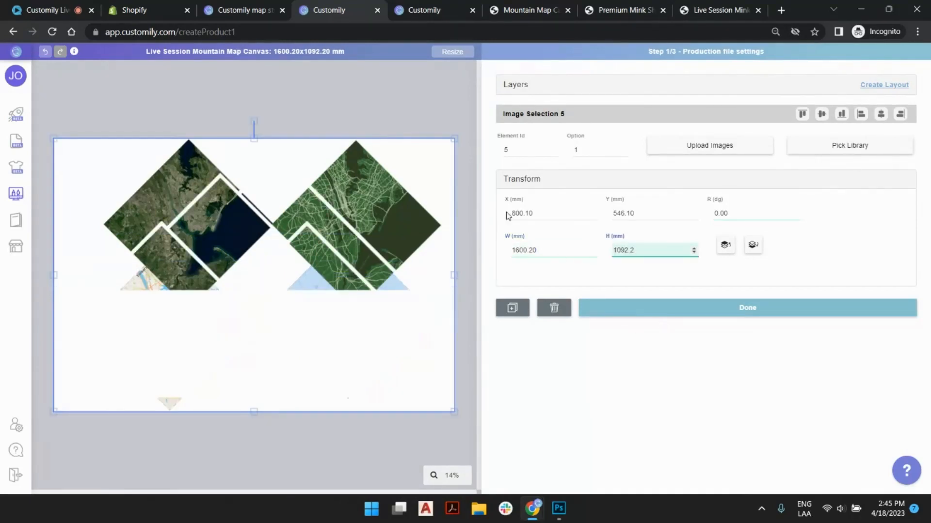
key(Tab)
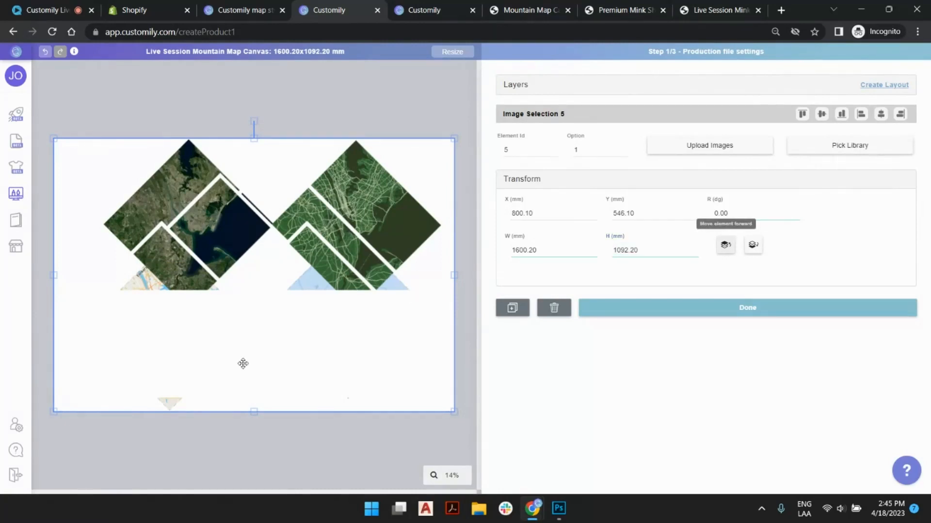
drag(245, 364, 237, 391)
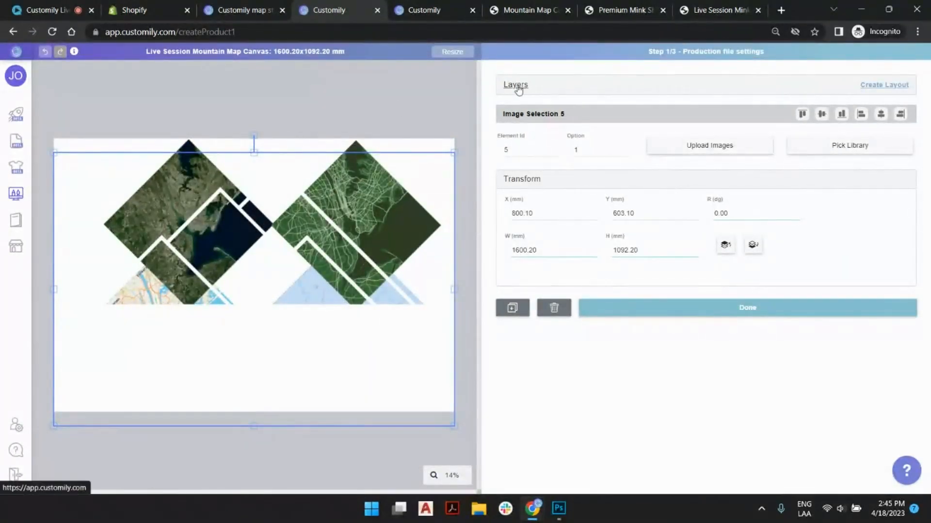
- Rename the mask image's layer as Overlay and lock it
click(616, 85)
double_click(616, 104)
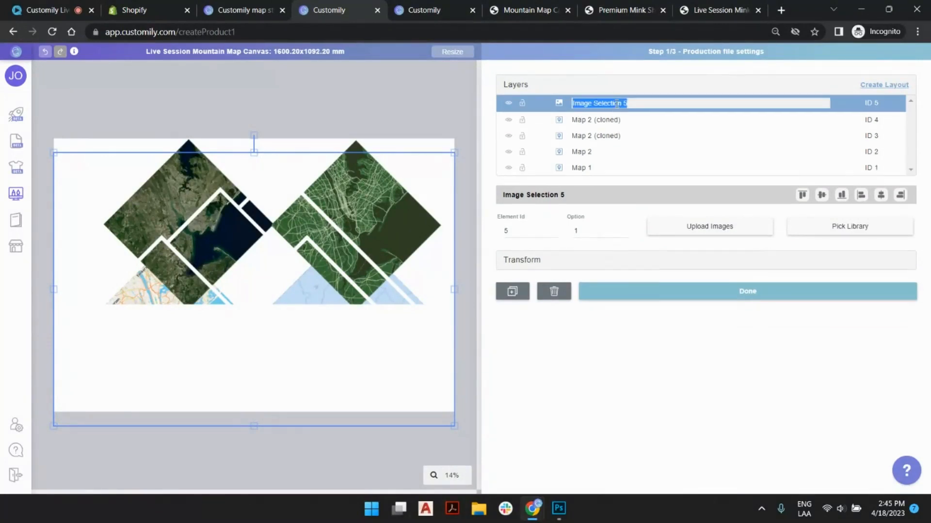
text(Q)
text(verlay)
key(Return)
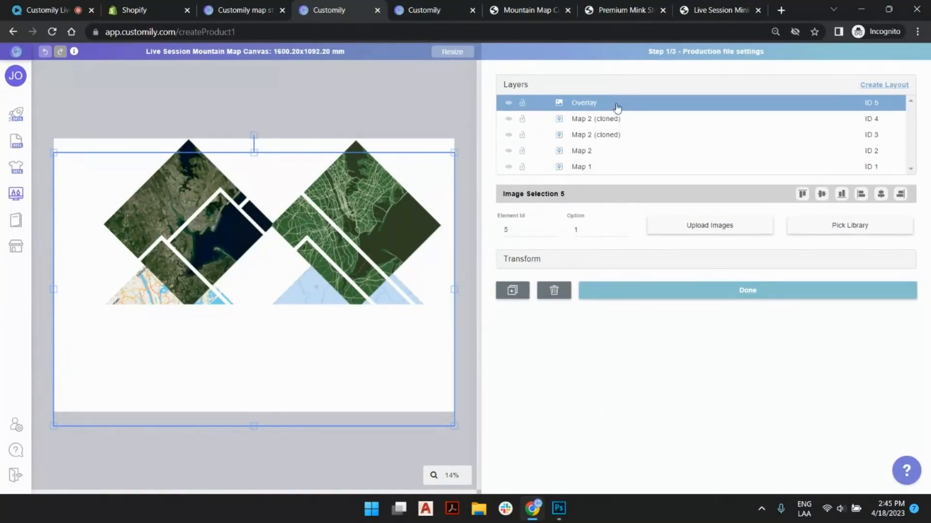
click(523, 104)
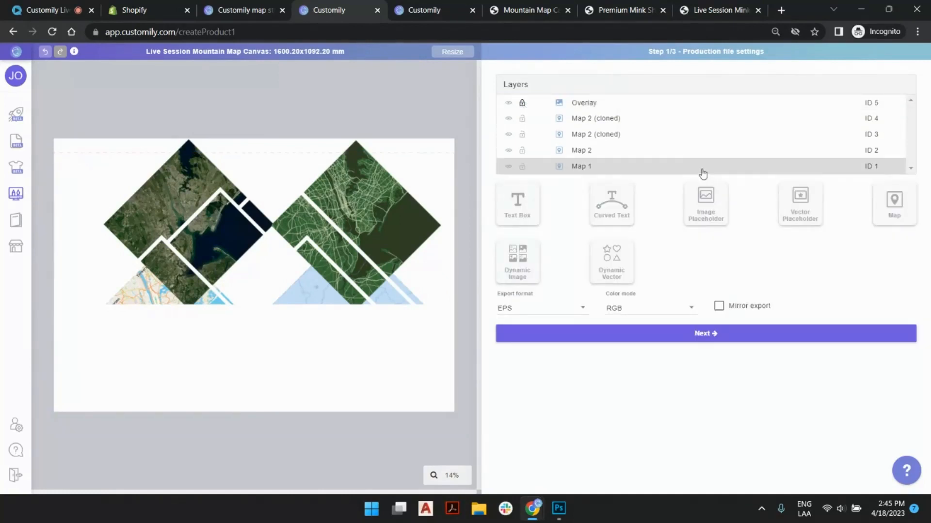
- Move Map 1 behind the overlay's front right peak and shrink it to fit that opening
click(627, 170)
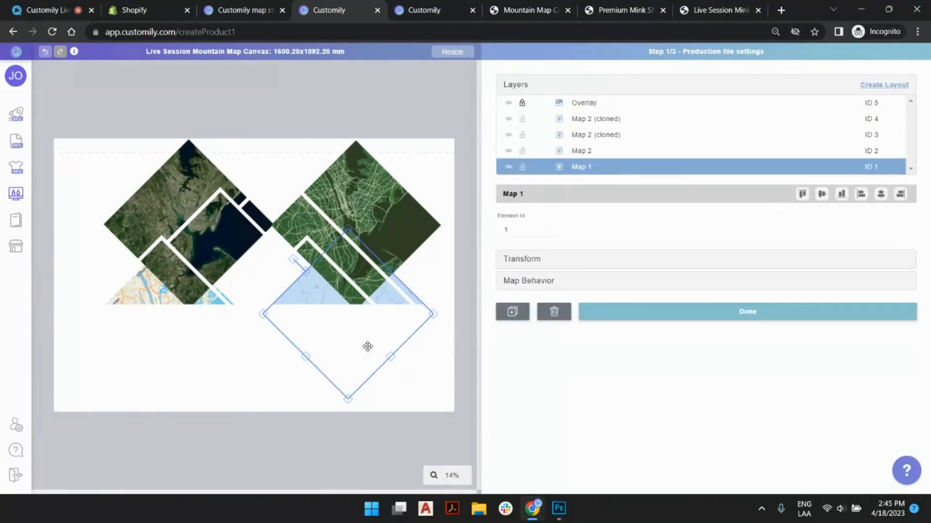
drag(366, 347, 327, 353)
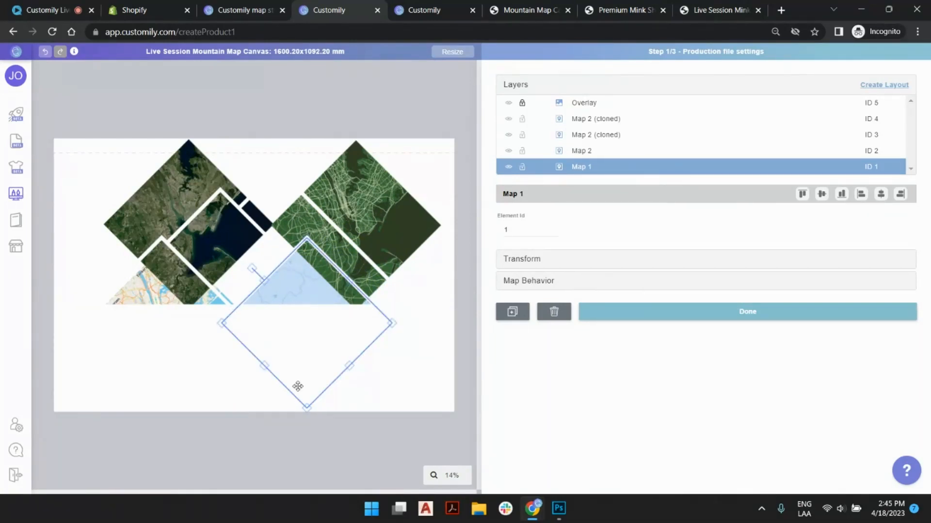
drag(308, 407, 308, 380)
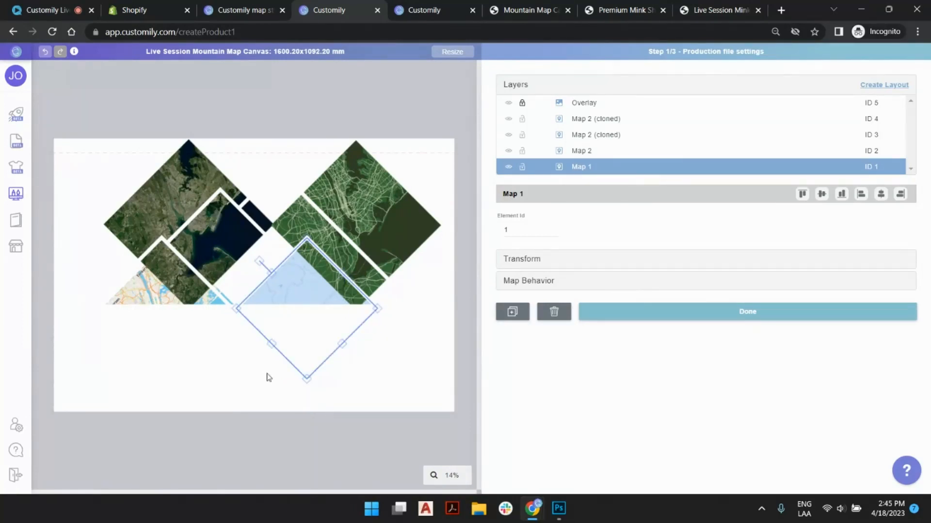
- Move Map 2 behind the overlay's leftmost peak and shrink it to fit that opening
click(594, 152)
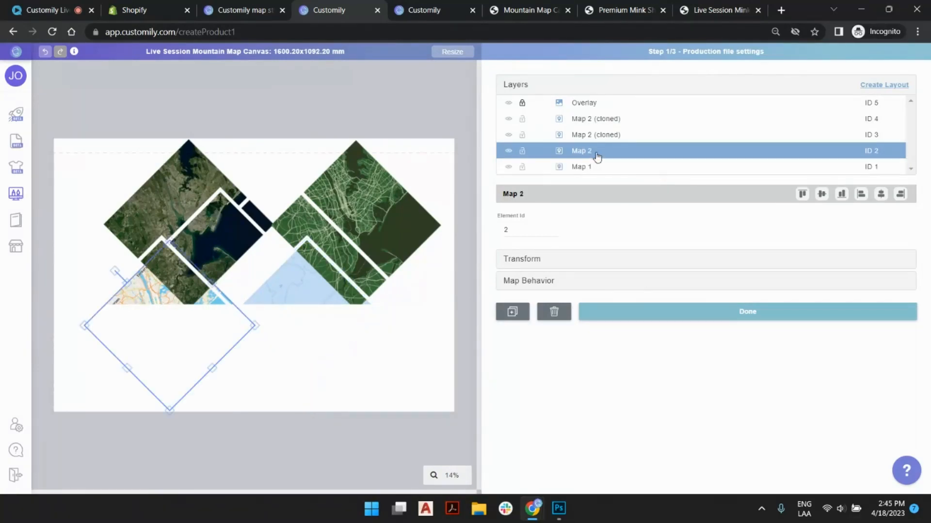
mouse_move(163, 361)
mouse_down()
mouse_move(160, 347)
mouse_move(154, 358)
mouse_up()
drag(161, 404, 156, 379)
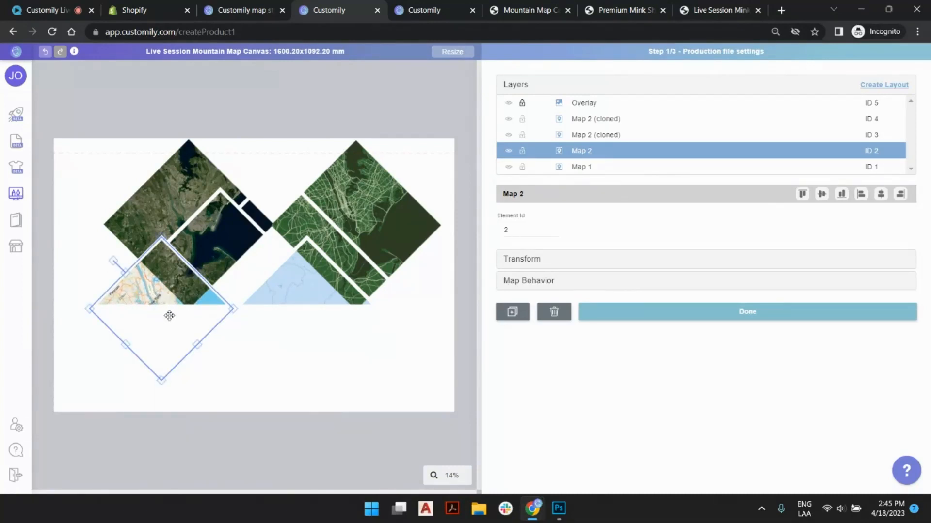
- Rename the cloned map layer with ID 3 as Map 3
click(600, 140)
click(601, 142)
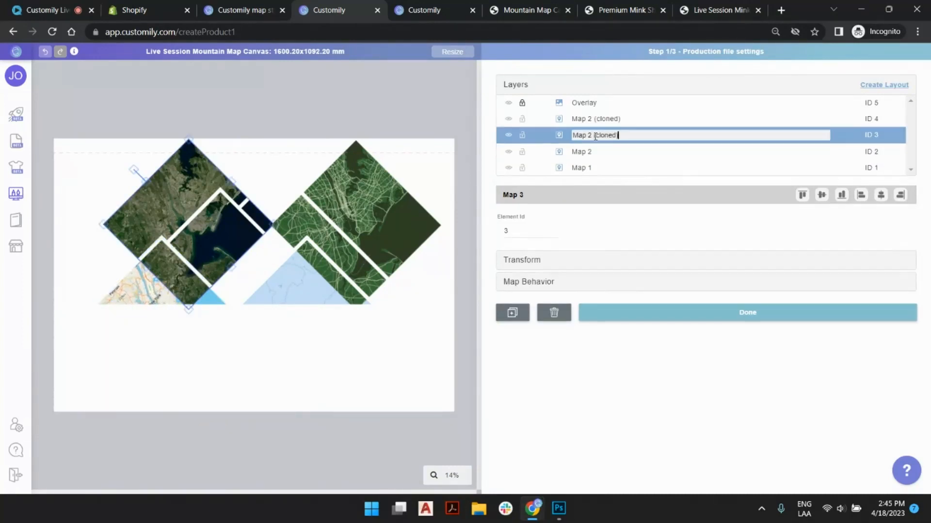
drag(593, 136, 630, 148)
key(BackSpace)
key(BackSpace)
key(BackSpace)
text(3)
key(Return)
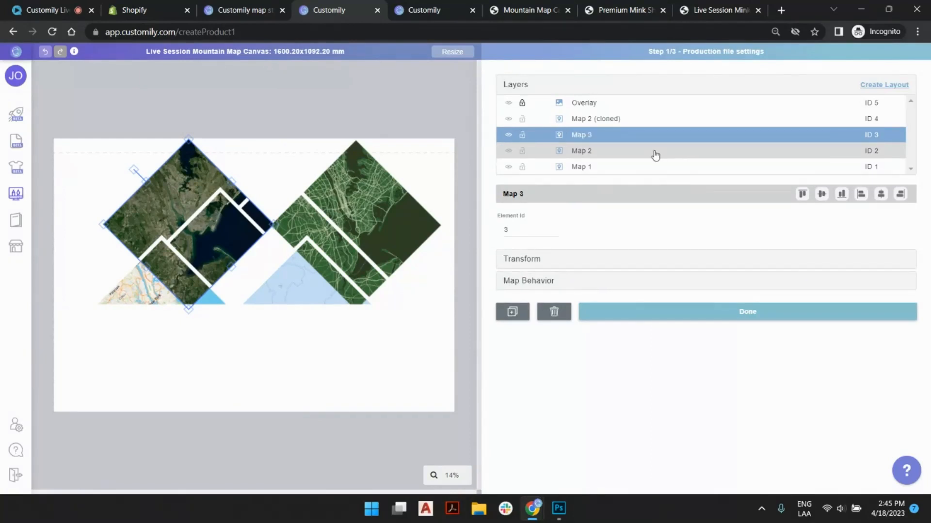
- Place Map 3 behind the overlay's second peak from the left, below Maps 1 and 2 in the layer order, and enlarge it to fill that opening
drag(179, 187, 211, 241)
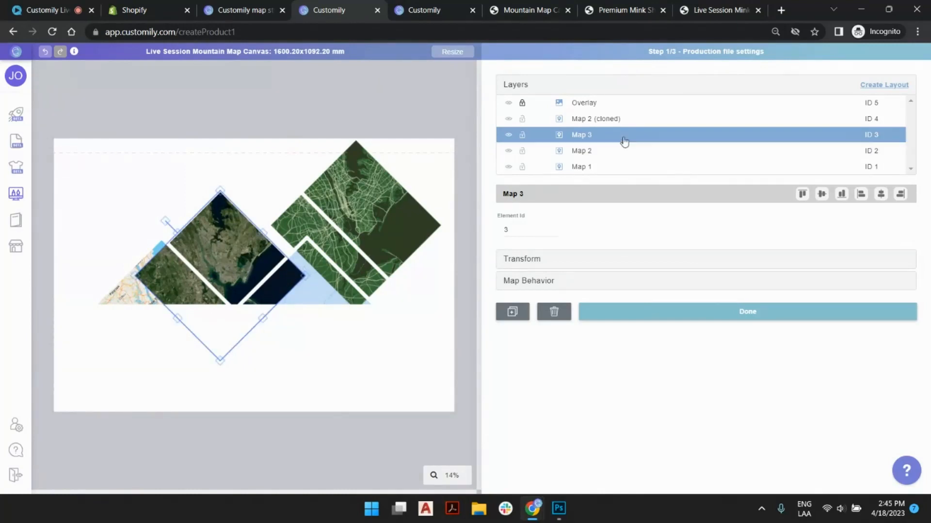
drag(619, 139, 621, 173)
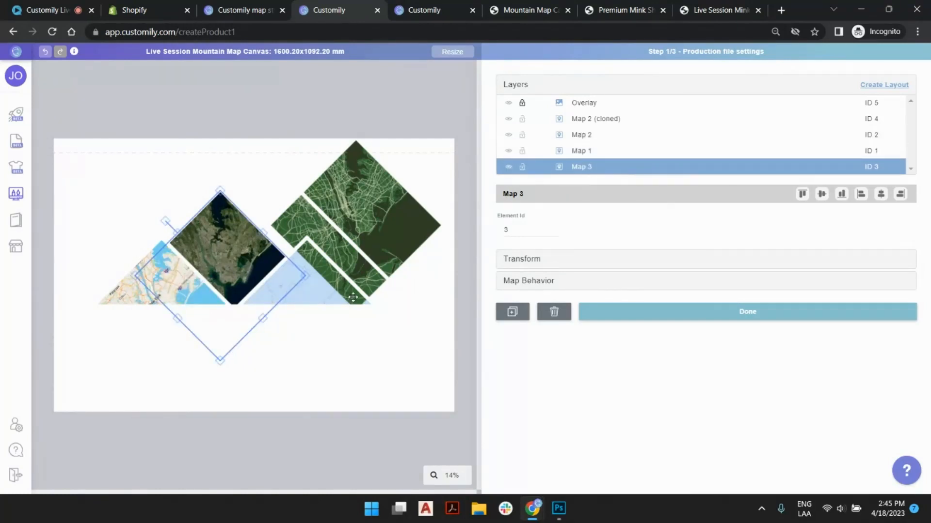
drag(221, 361, 213, 425)
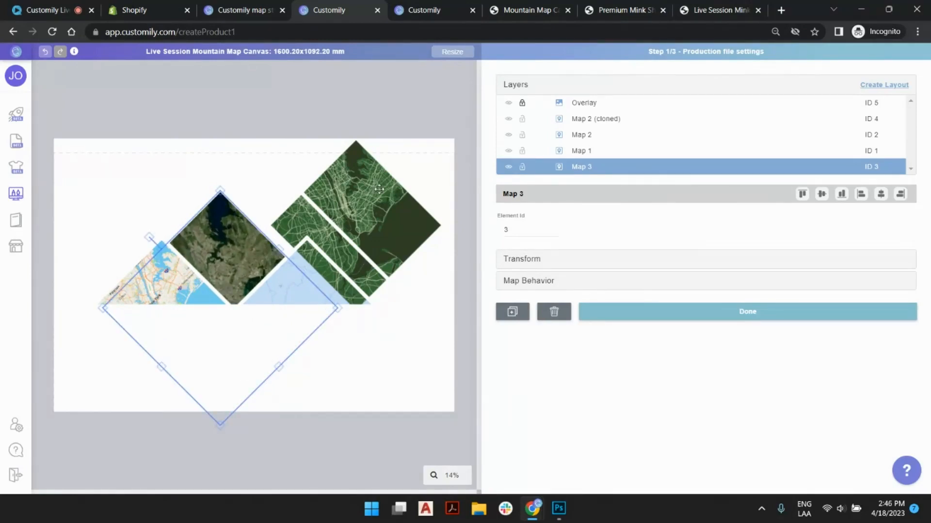
- Fit the green cloned map to the overlay's tallest peak by moving and enlarging it, and place it last in the layer order
drag(379, 189, 301, 219)
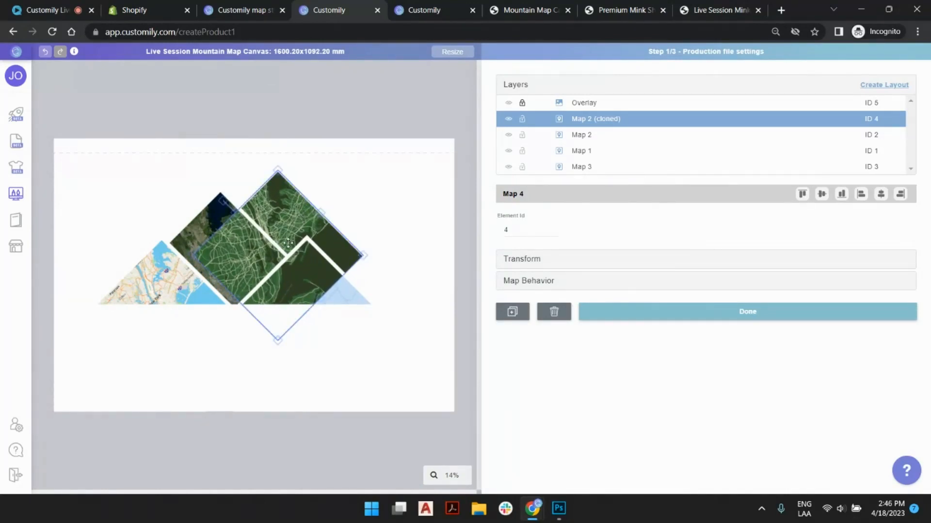
drag(277, 340, 277, 443)
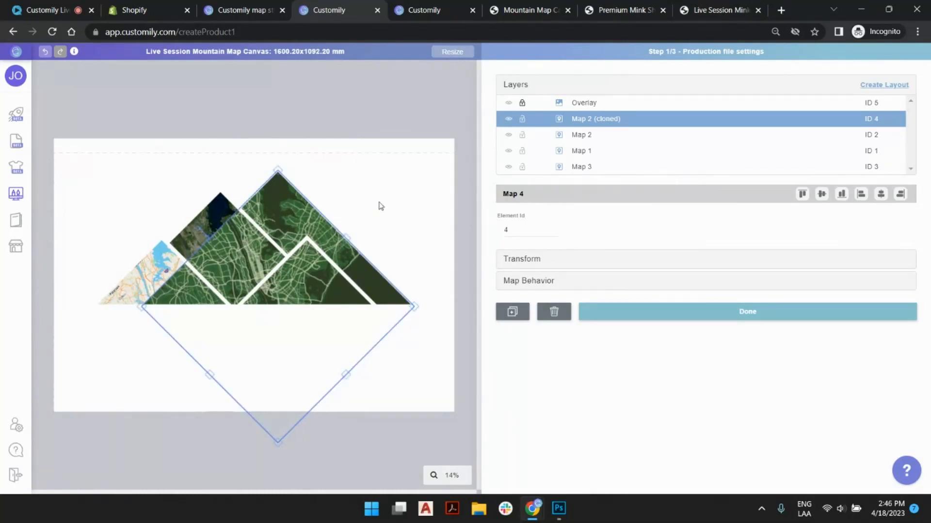
mouse_move(623, 125)
mouse_down()
mouse_move(617, 177)
mouse_move(606, 170)
mouse_move(649, 183)
mouse_up()
- Rename the remaining cloned map layer as Map 4 and deselect it
double_click(589, 168)
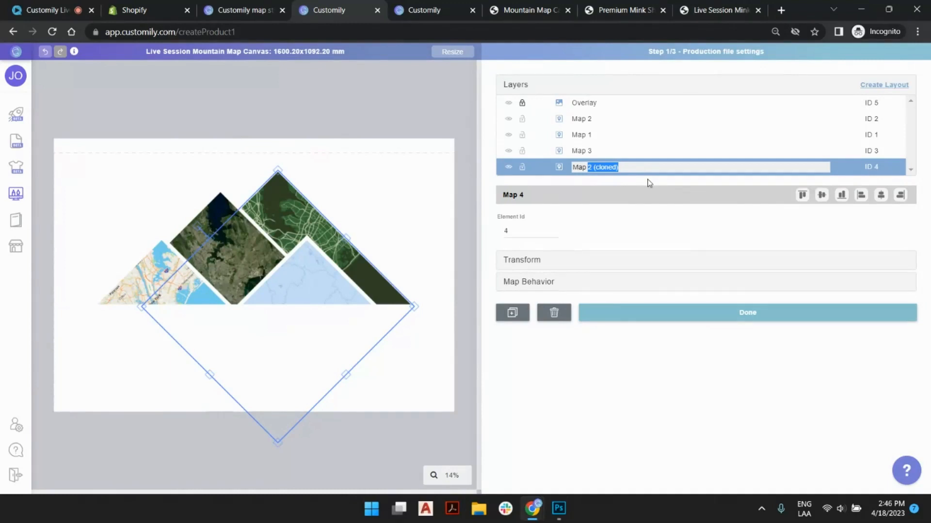
text(4)
key(Return)
click(407, 95)
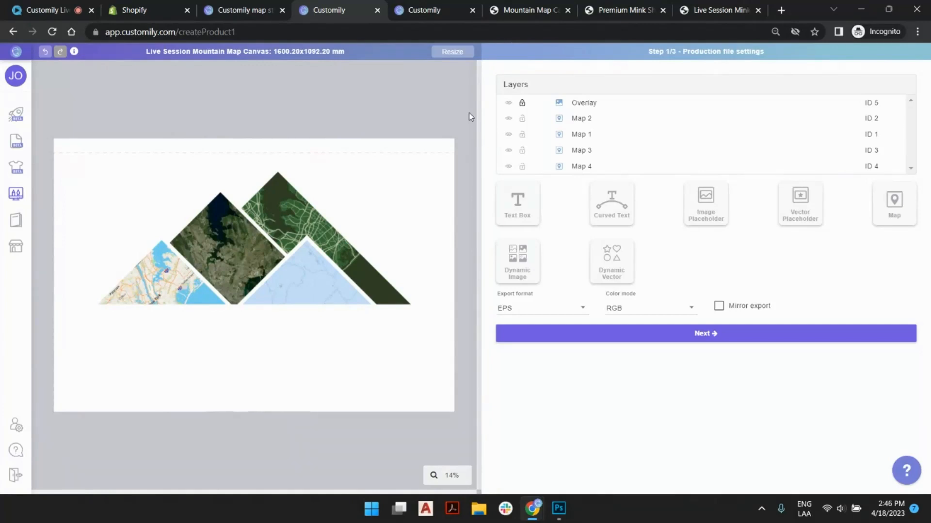
- Add a text box and shape it into a thin strip directly below the mountains, spanning their full width
click(524, 209)
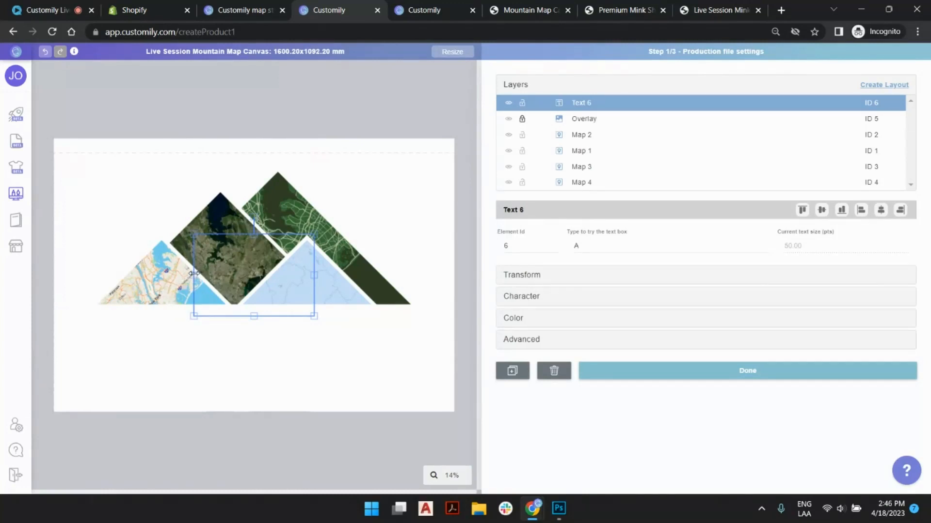
drag(193, 273, 96, 264)
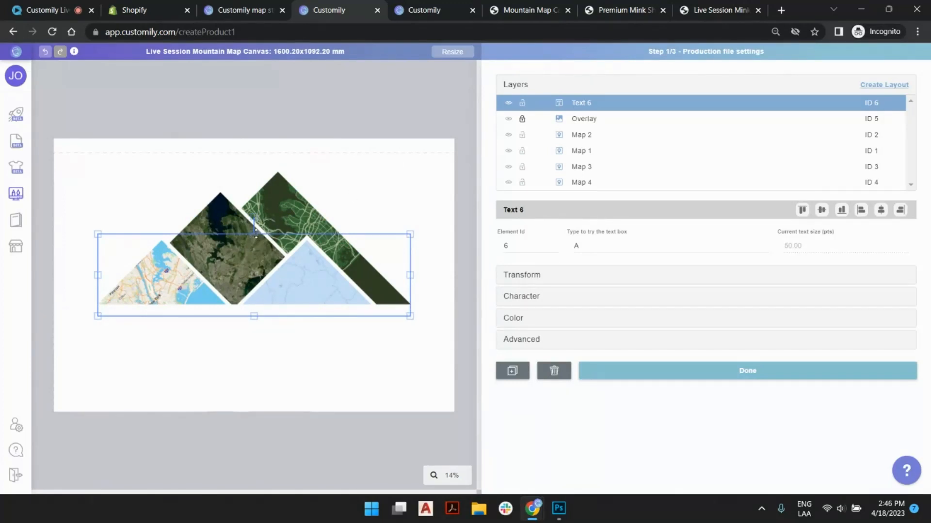
drag(256, 233, 242, 306)
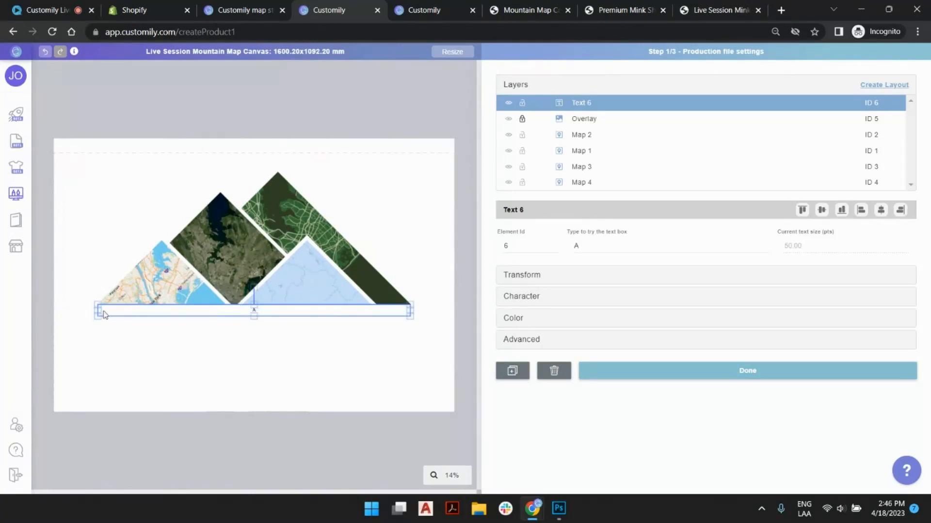
- Check the locations line in the storefront's mountain design, and set the new text box's minimum size to 50 pts and maximum to 55 pts
click(534, 10)
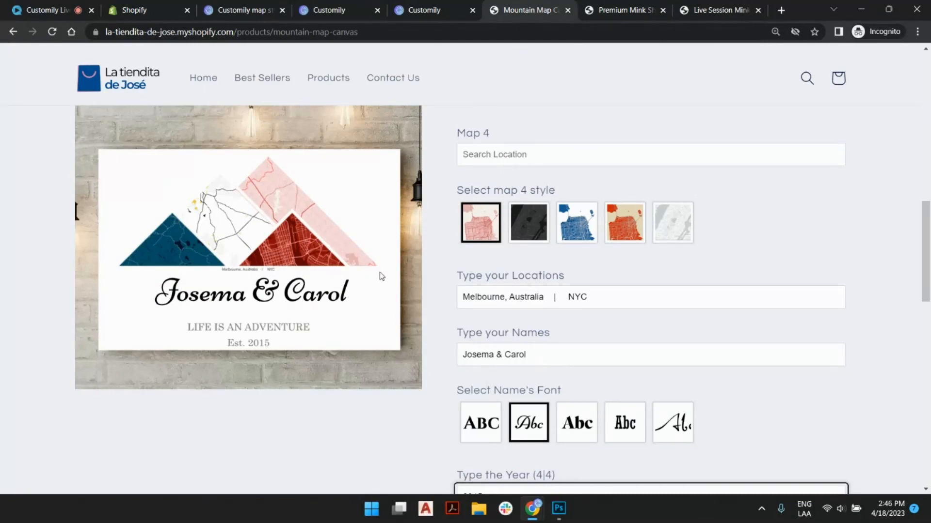
click(359, 6)
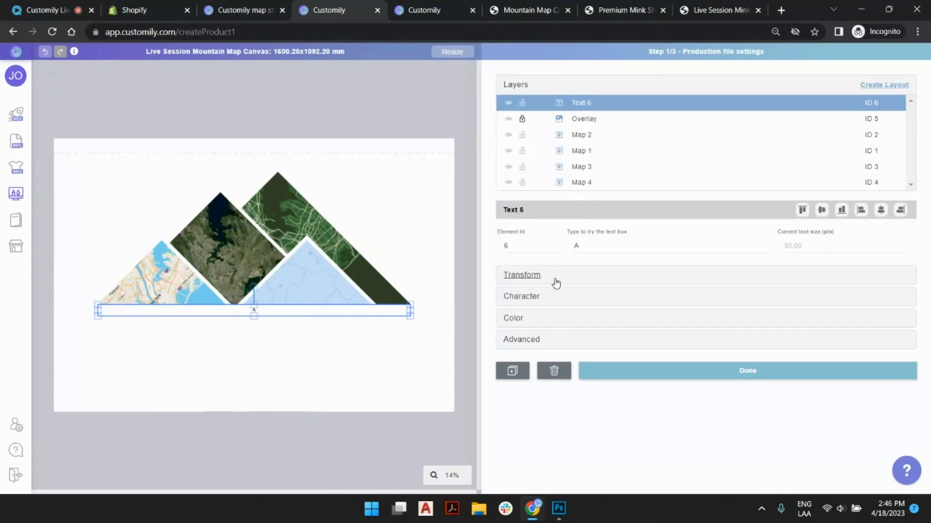
click(521, 296)
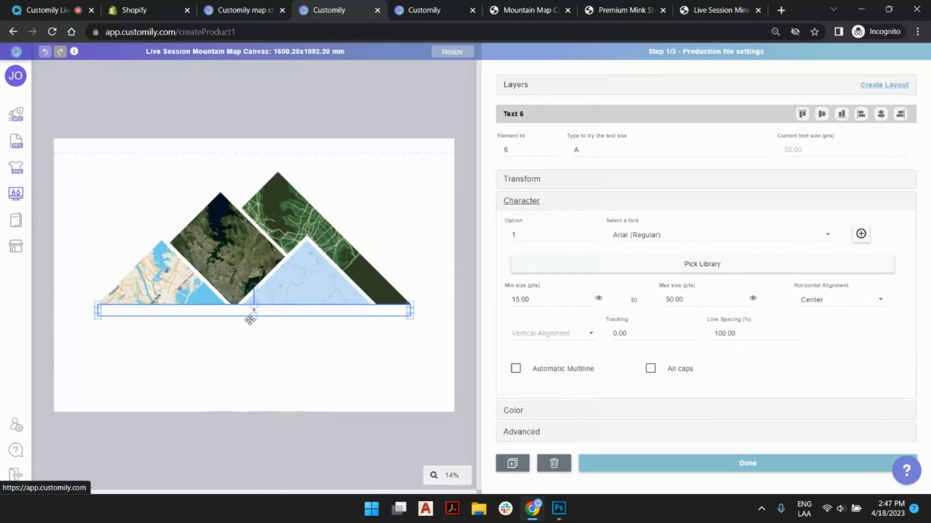
scroll(255, 315, up, 3)
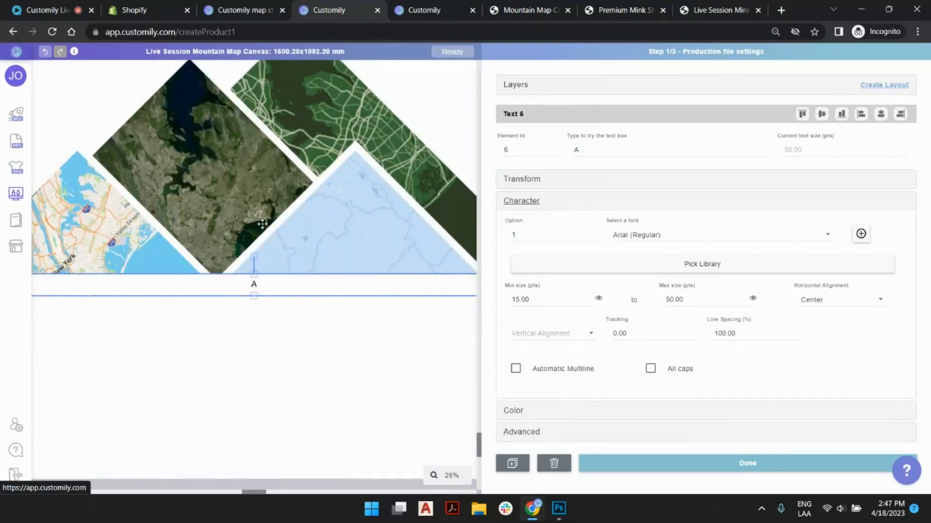
scroll(262, 224, up, 5)
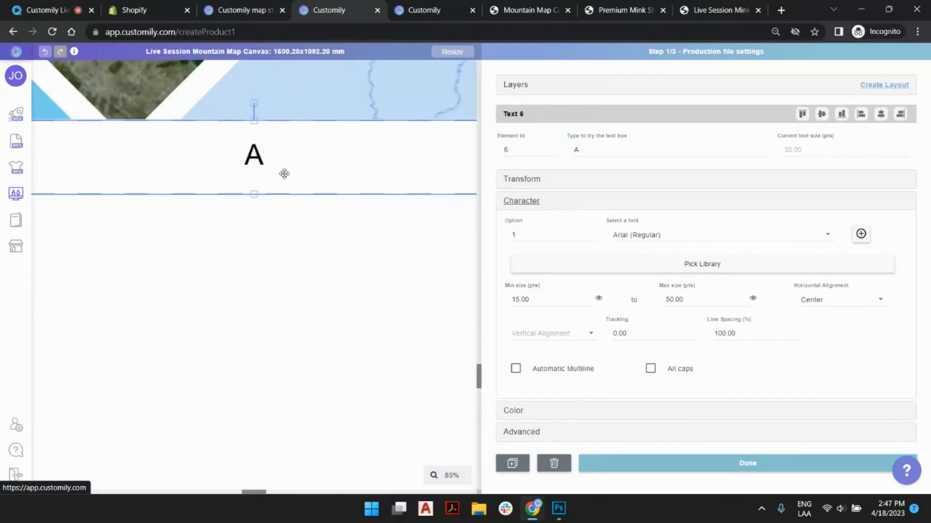
scroll(284, 176, down, 2)
double_click(521, 299)
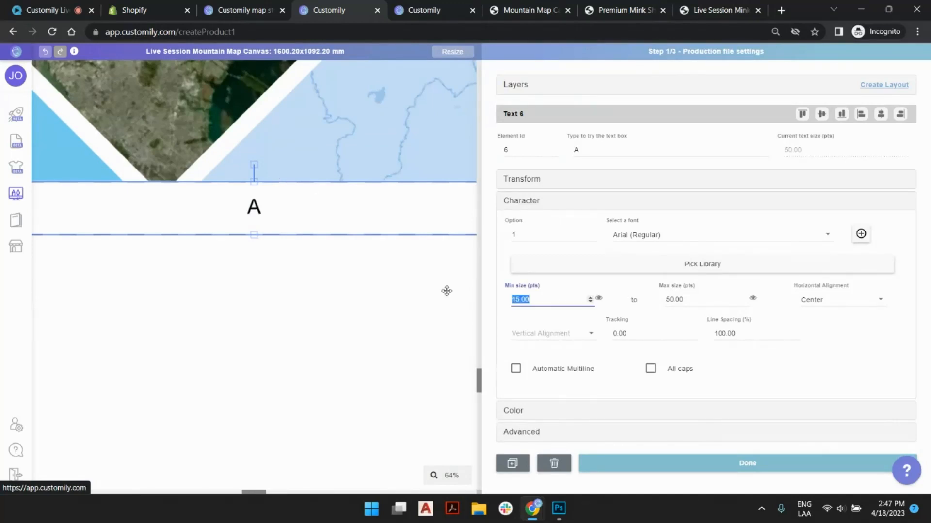
text(55)
drag(702, 299, 650, 301)
text(55)
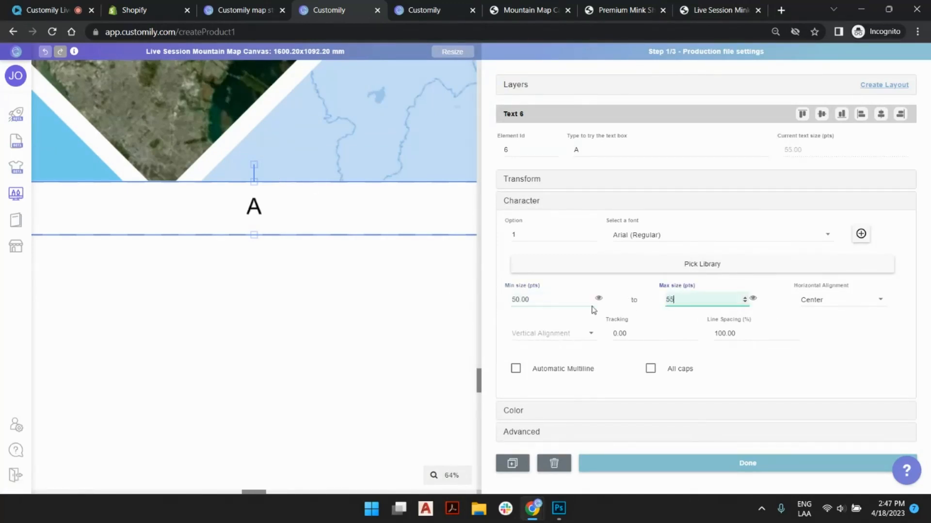
- Set the text box's minimum size to 55 pts and fill it with the sample text "svdsvdvssvs asvsdvd"
drag(547, 298, 483, 298)
text(55)
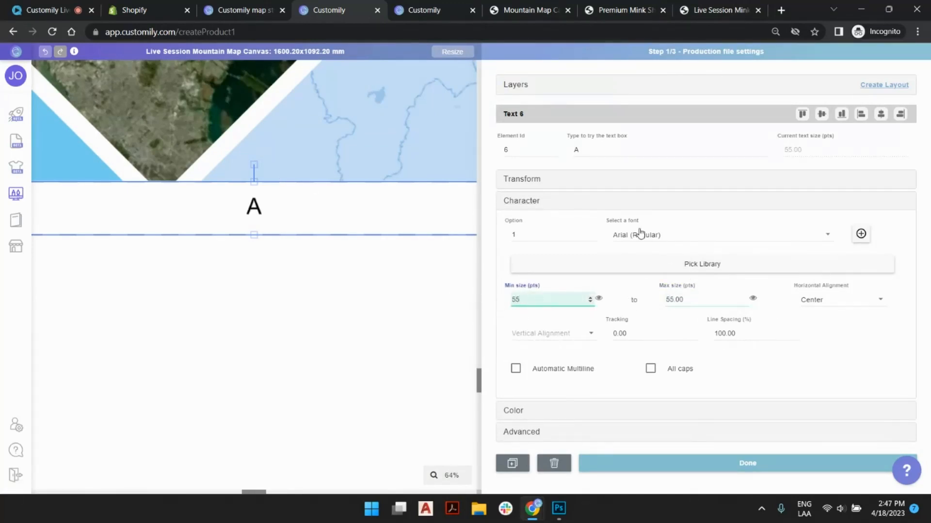
click(654, 150)
key(BackSpace)
text(svdsvdvs)
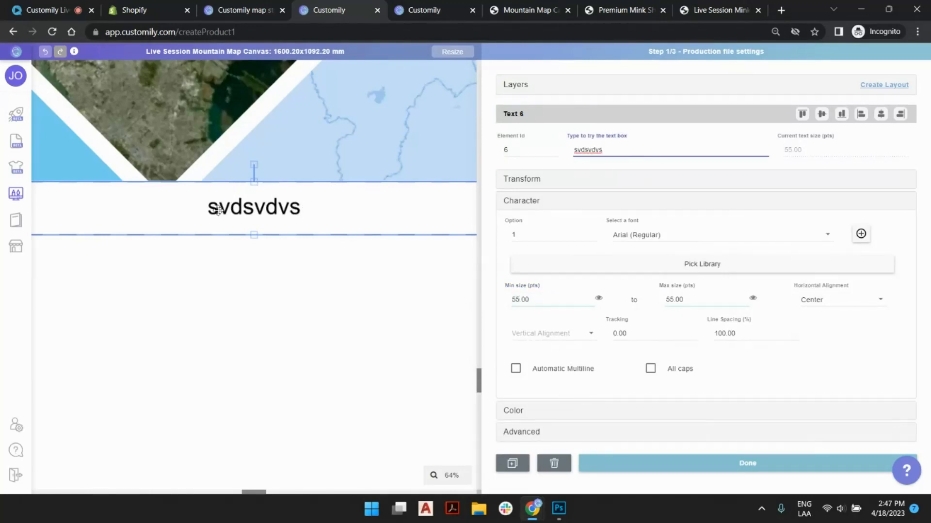
text(svs  asvsdvd)
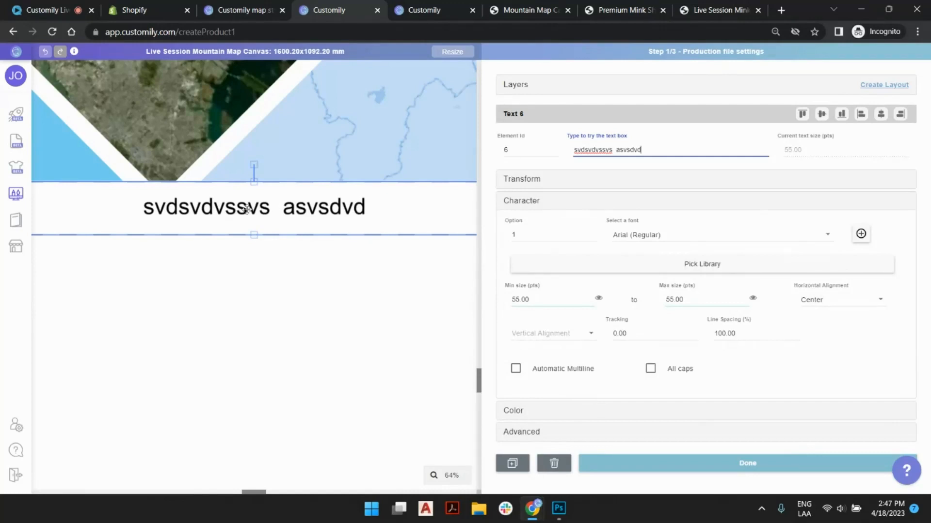
- Change the font of the text below the mountains to AvantGardeCTT (Bold)
click(687, 237)
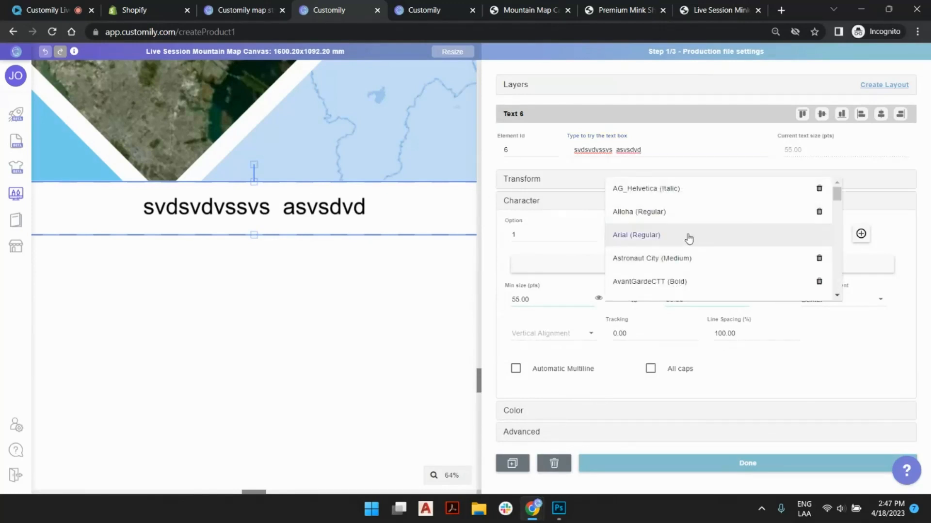
click(664, 289)
click(523, 291)
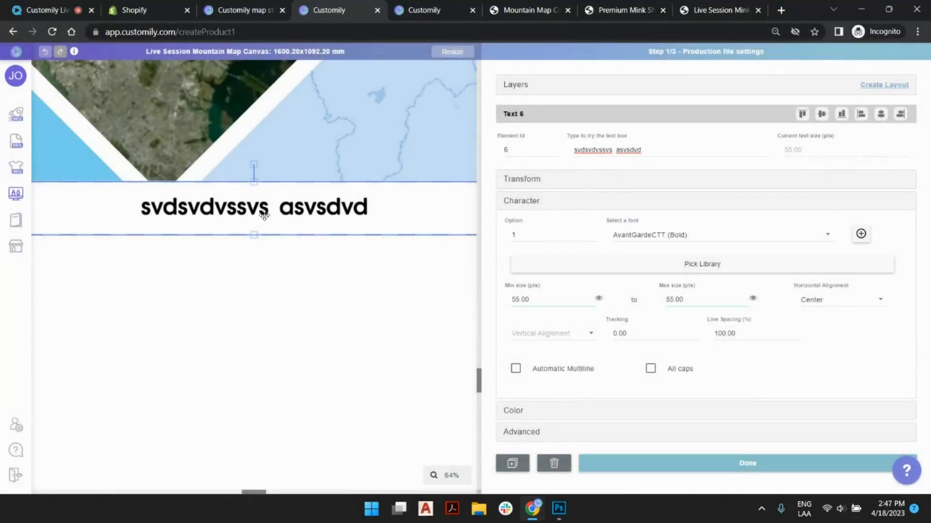
click(746, 236)
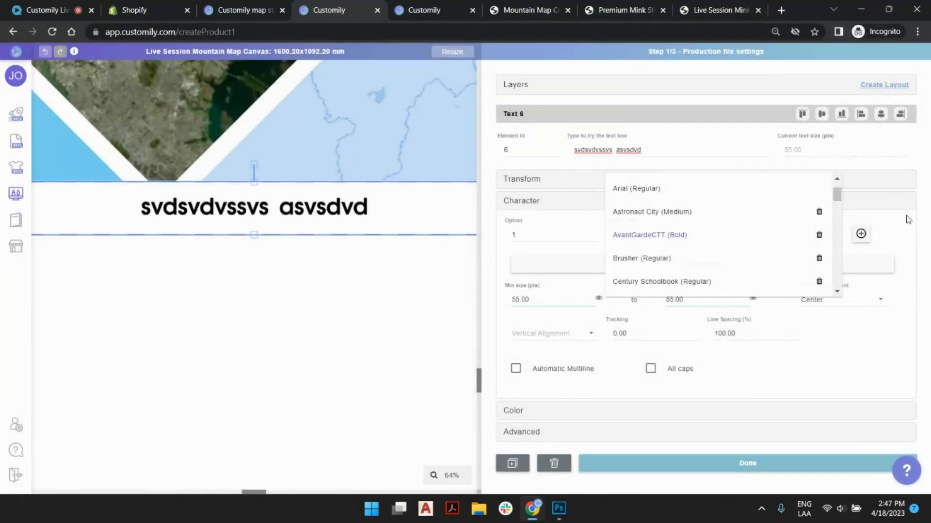
click(674, 233)
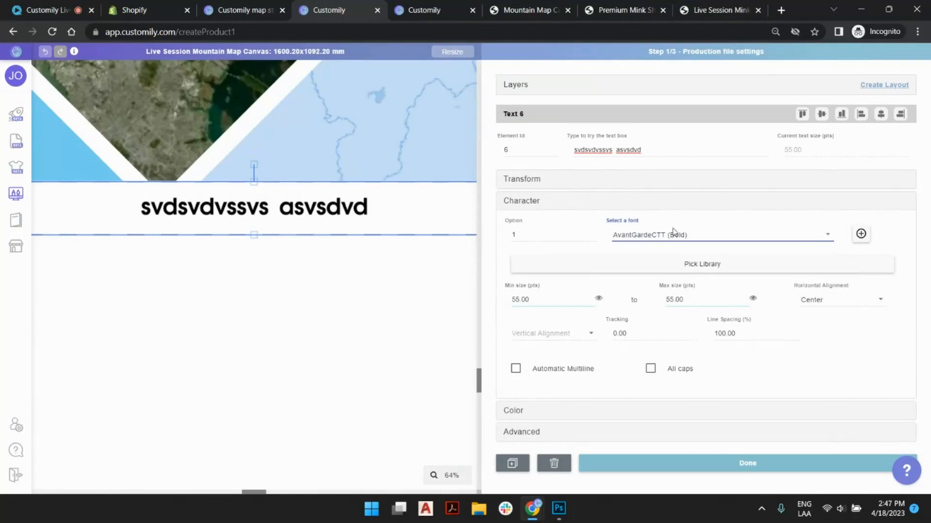
- Set the fill colour of the text below the mountains to grey 777770 and save it as colour option 1
double_click(300, 215)
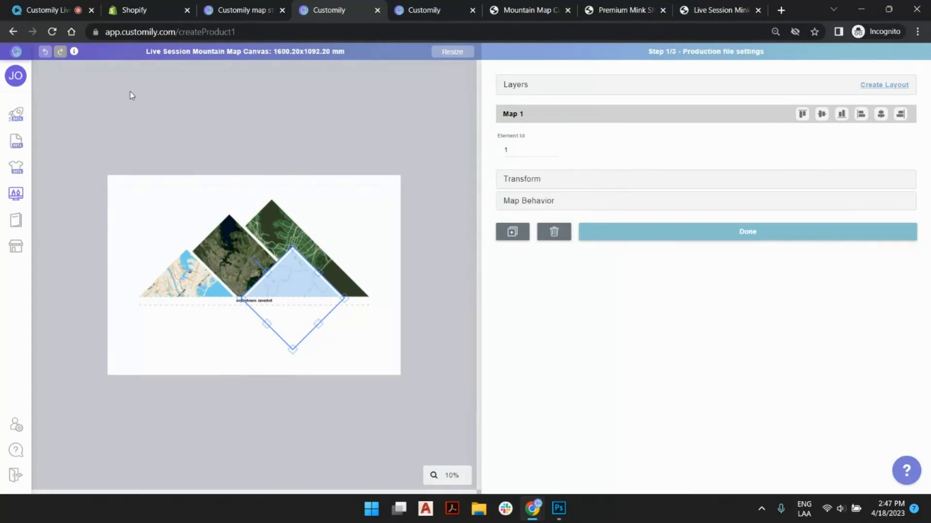
scroll(263, 317, up, 4)
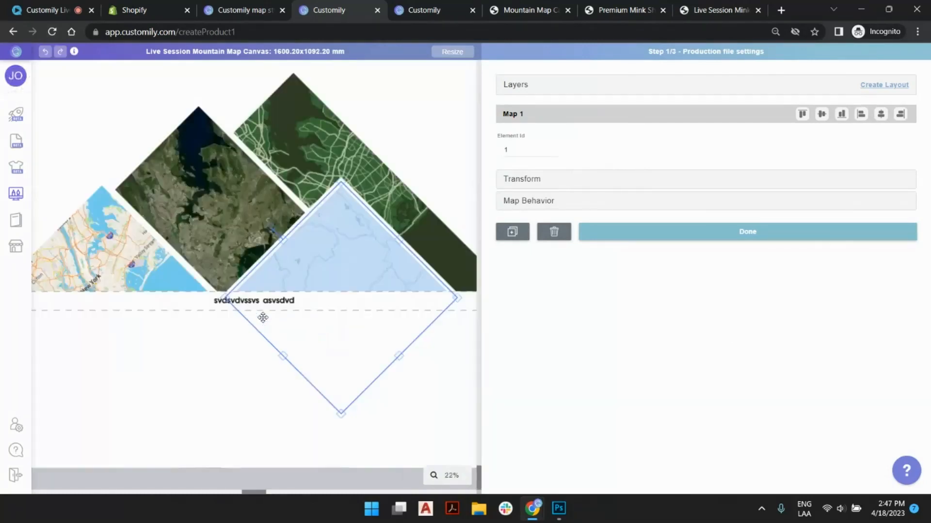
scroll(262, 317, up, 4)
click(274, 257)
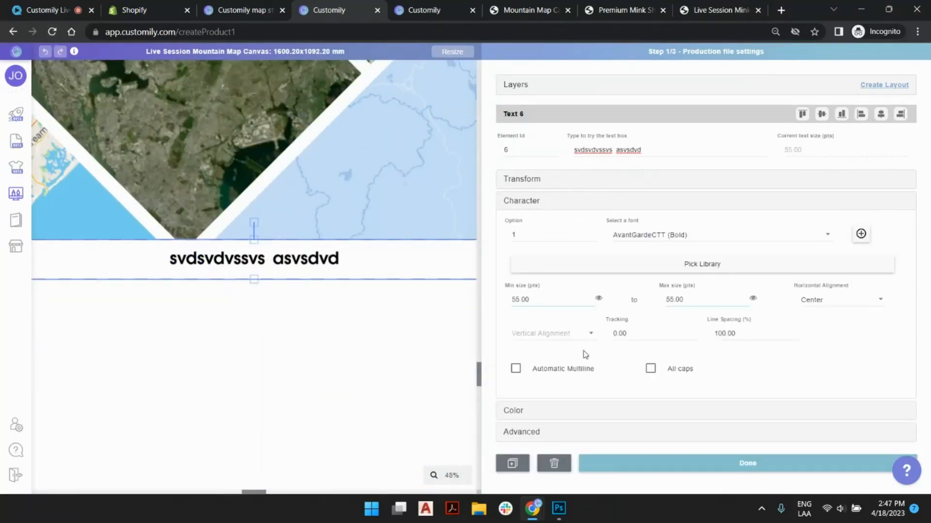
click(517, 416)
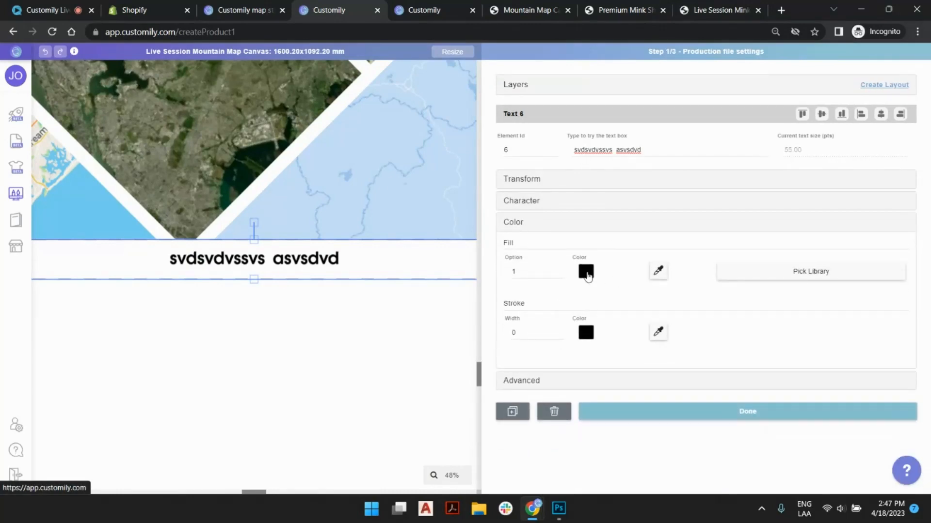
click(587, 273)
double_click(748, 166)
text(777770)
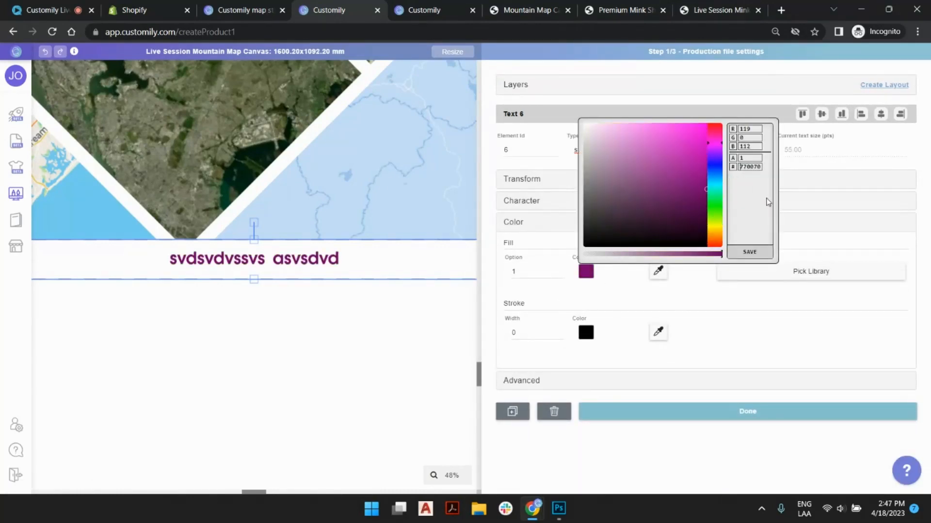
click(759, 253)
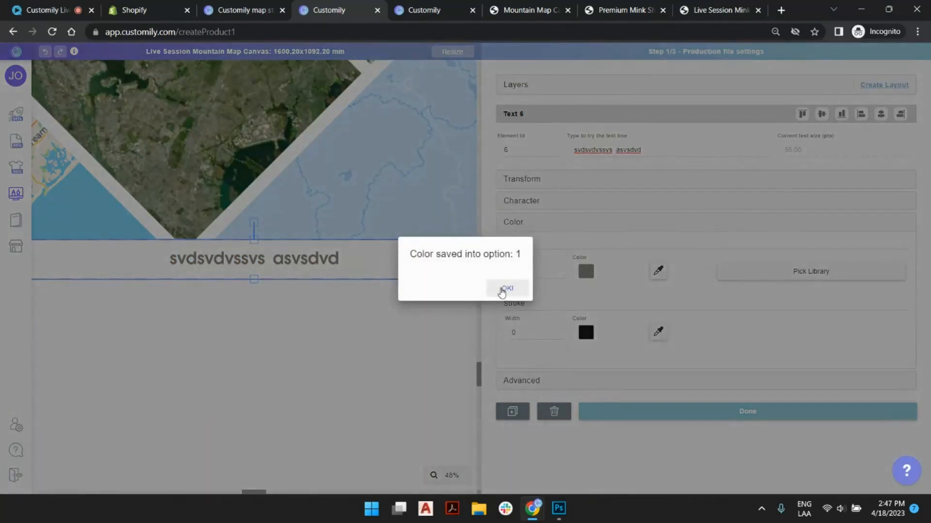
click(504, 289)
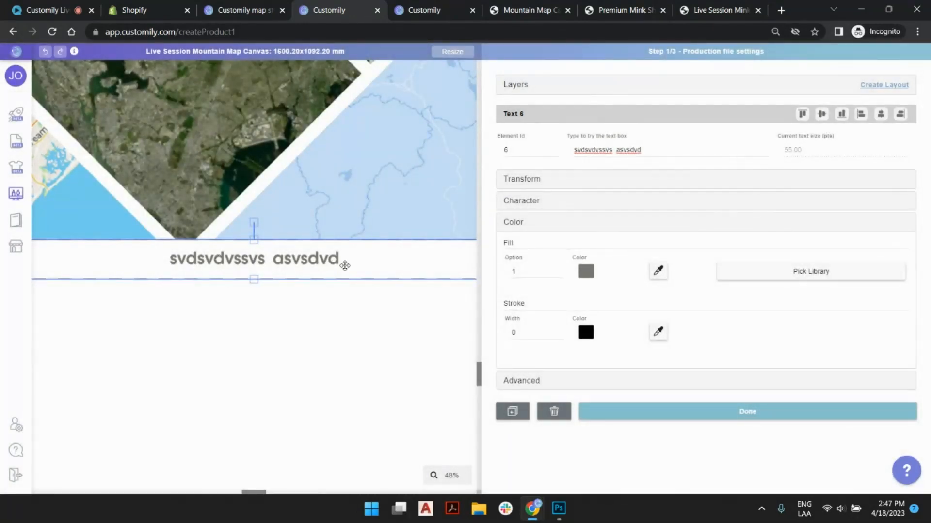
- Check the text strip against the whole design, keep its horizontal alignment at Center, and deselect it
scroll(312, 272, down, 3)
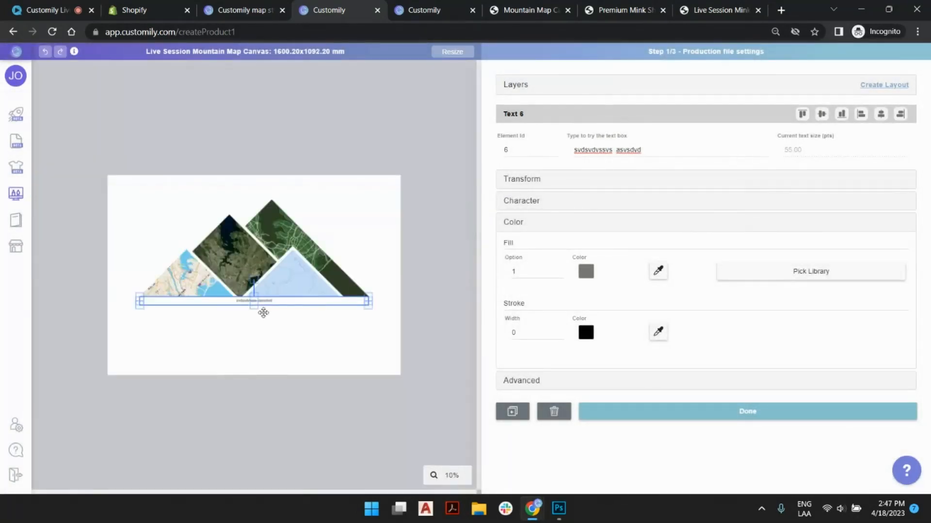
scroll(247, 312, up, 3)
scroll(247, 312, down, 2)
scroll(248, 313, down, 3)
click(524, 201)
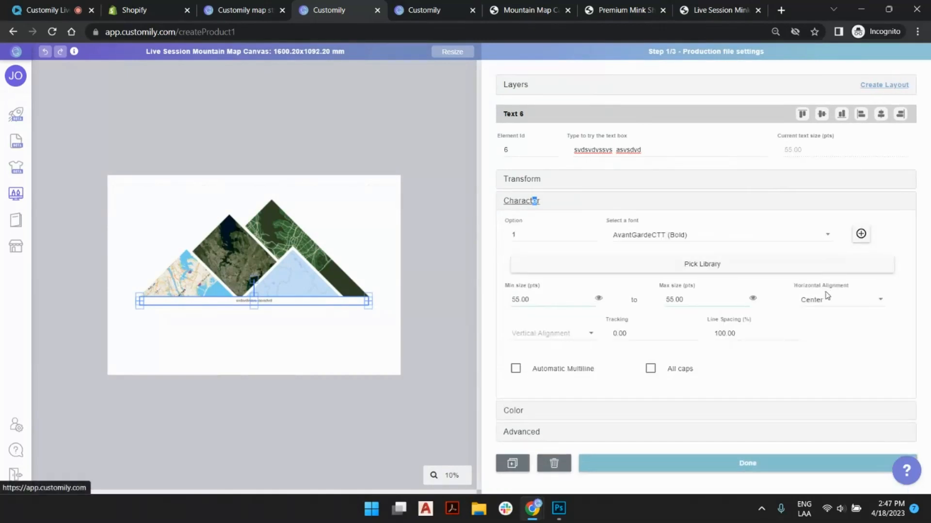
click(825, 299)
click(819, 356)
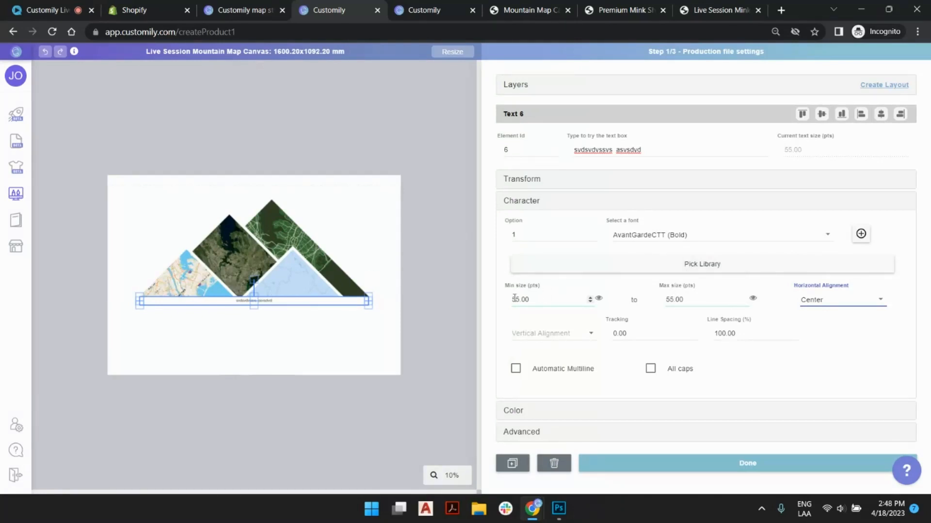
click(419, 272)
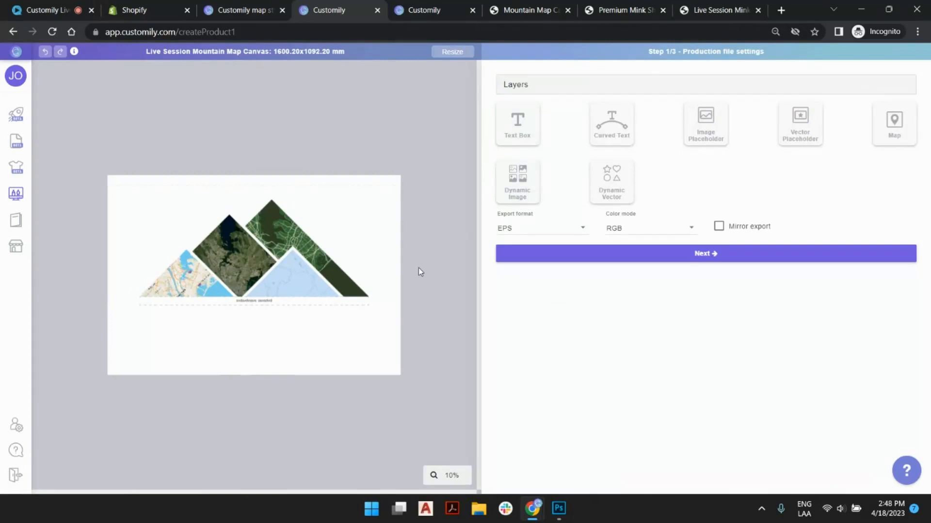
- Add a second text box spanning the mountains' width, place it beneath the first text strip, and centre it horizontally on the canvas
click(530, 127)
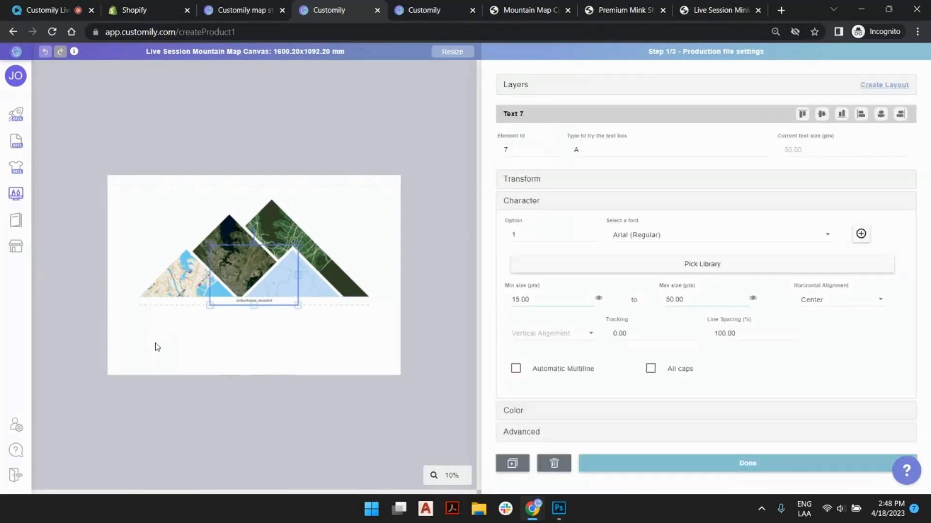
drag(210, 275, 139, 275)
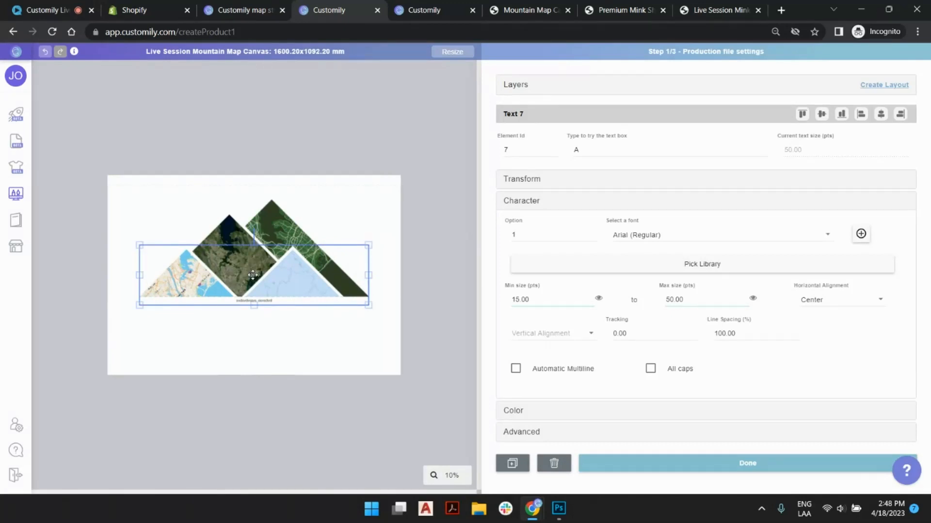
drag(252, 275, 255, 348)
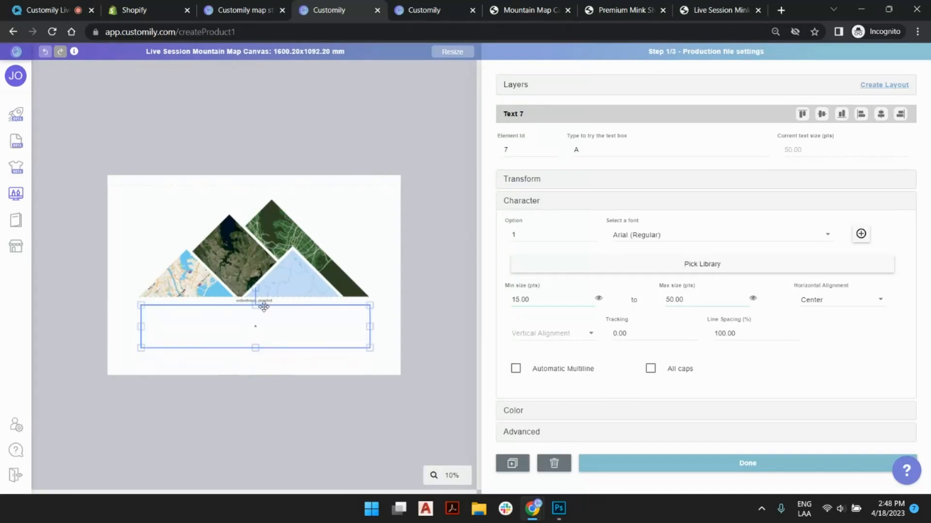
click(881, 115)
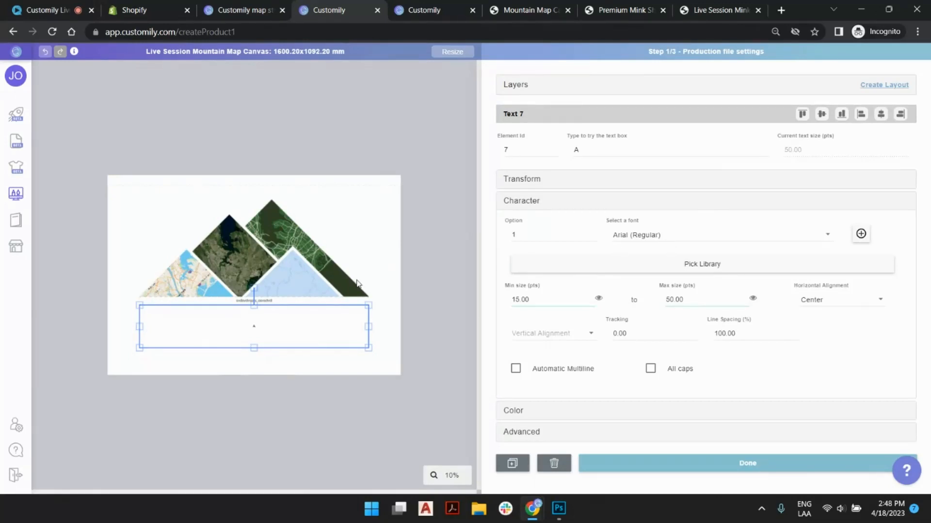
- Save Astronaut City (Medium) as font option 1 and Arial (Regular) as font option 2 for the lower text box, and return to option 1
click(648, 239)
click(712, 259)
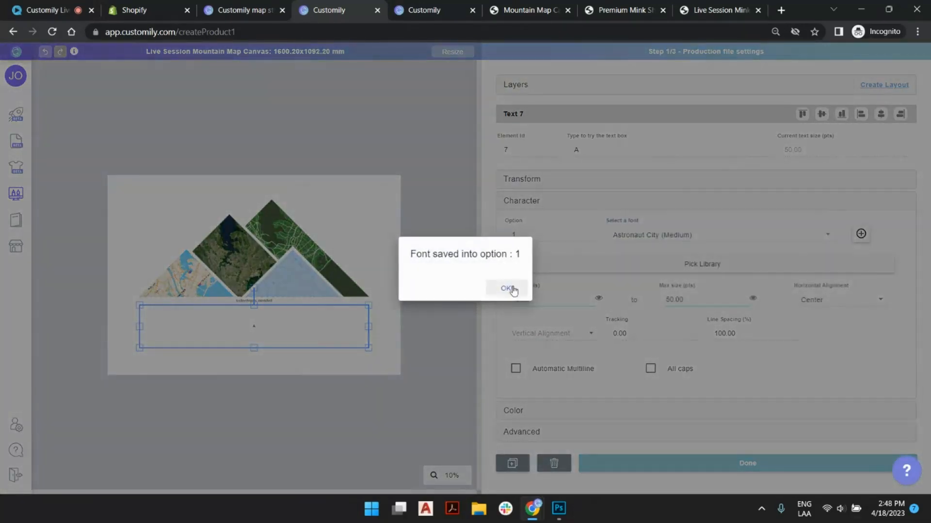
click(510, 290)
click(592, 232)
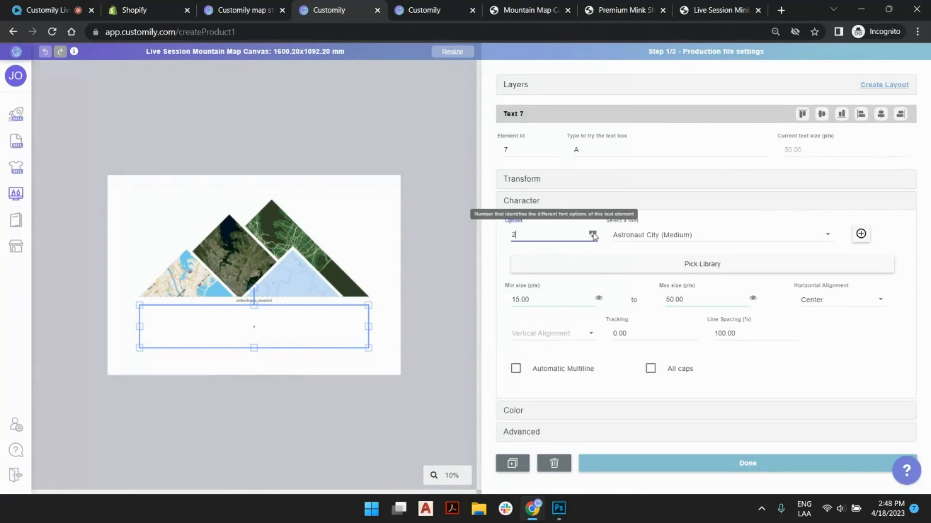
click(644, 237)
click(652, 221)
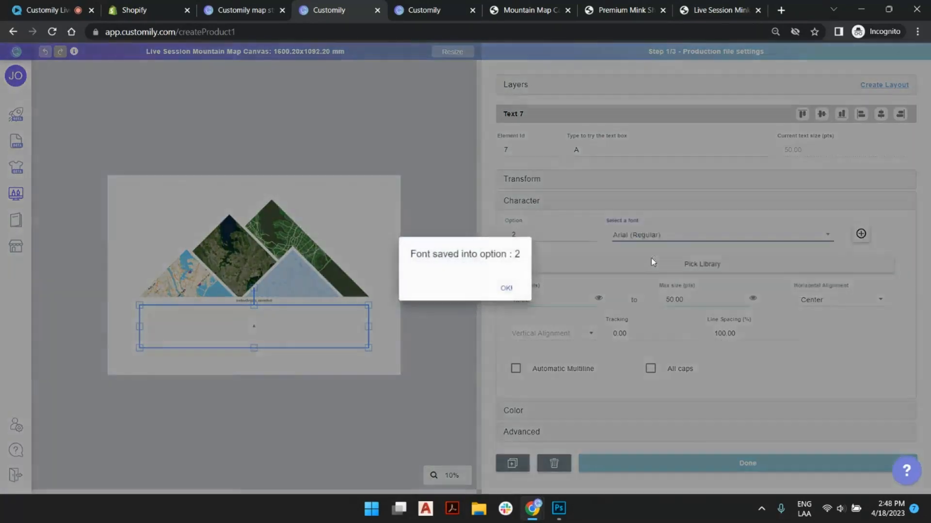
click(651, 258)
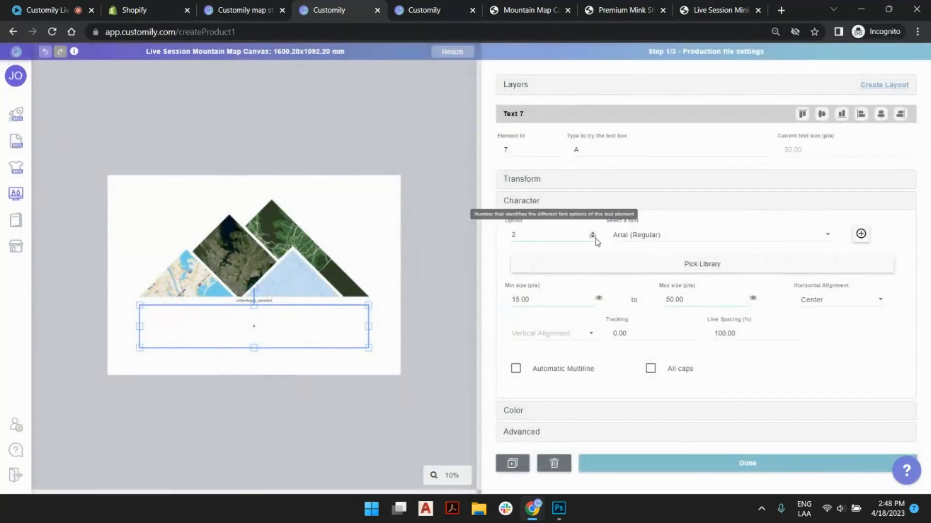
click(593, 238)
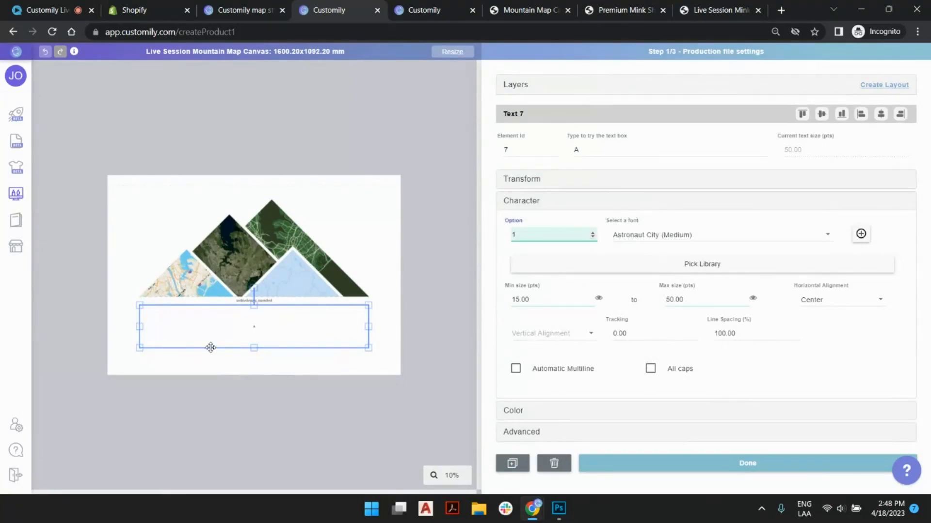
- Assign the Wallet Fonts library to the lower text box
scroll(239, 340, up, 4)
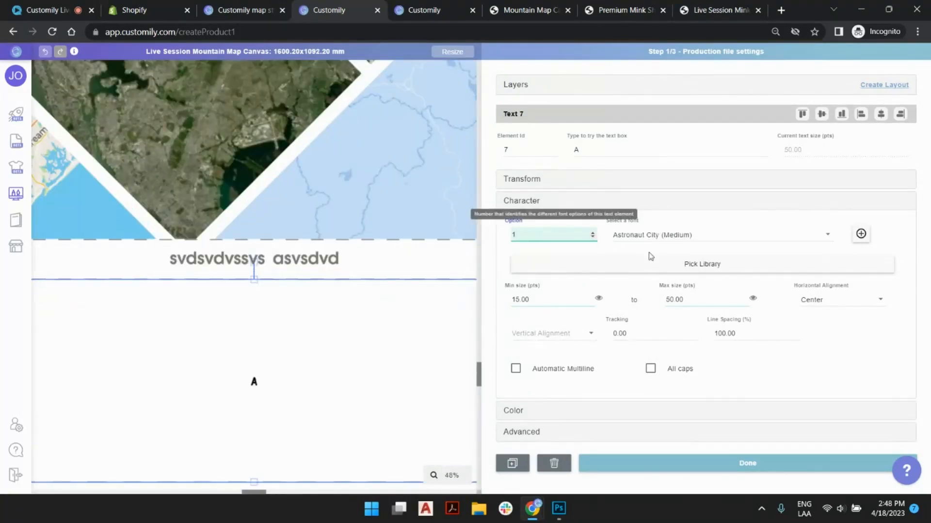
click(682, 265)
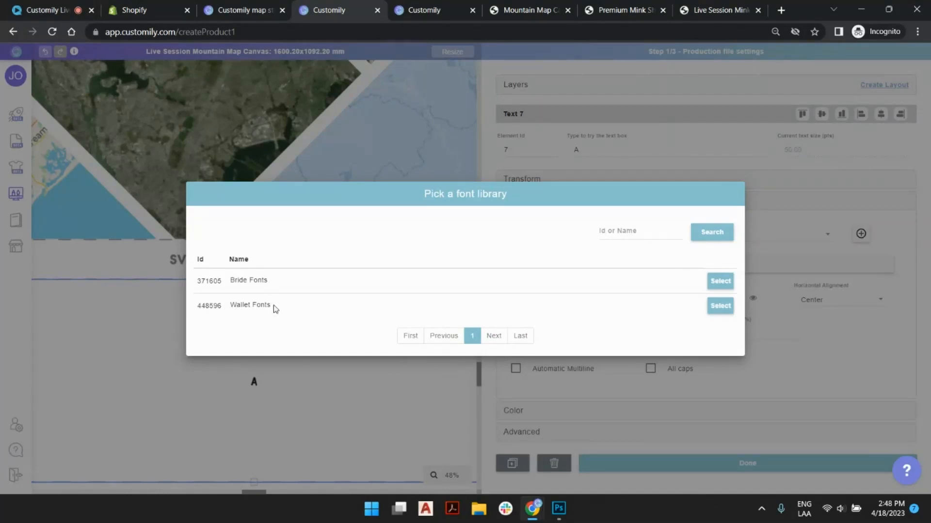
click(721, 305)
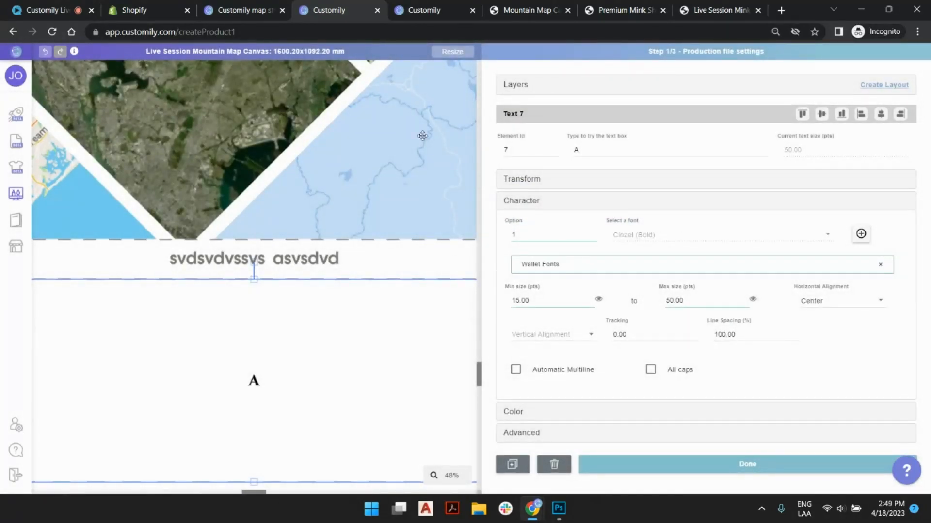
- Examine the font options in the account's Wallet Fonts library, and return to the product editor
click(417, 14)
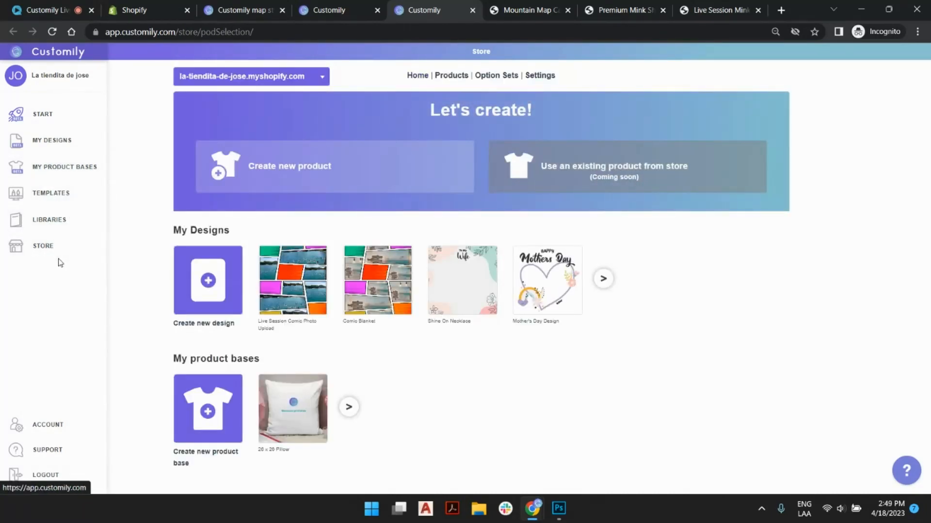
click(50, 220)
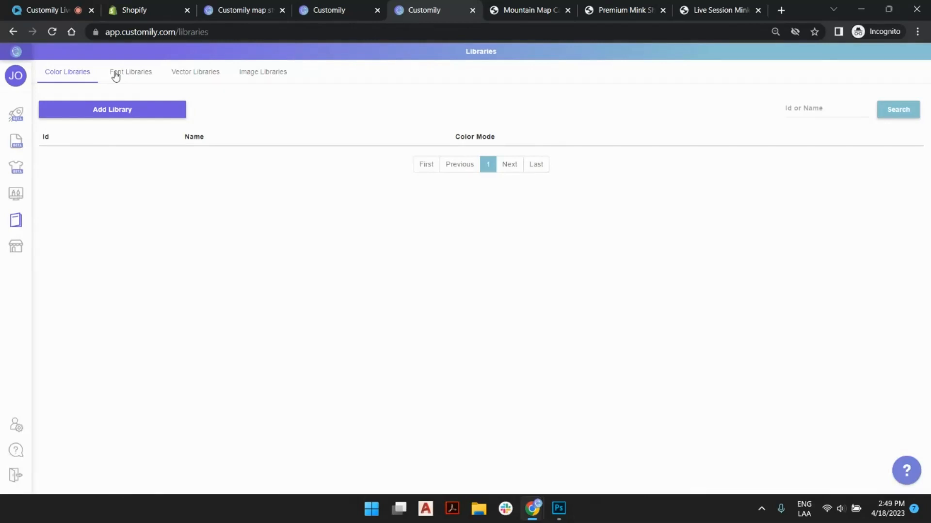
click(136, 72)
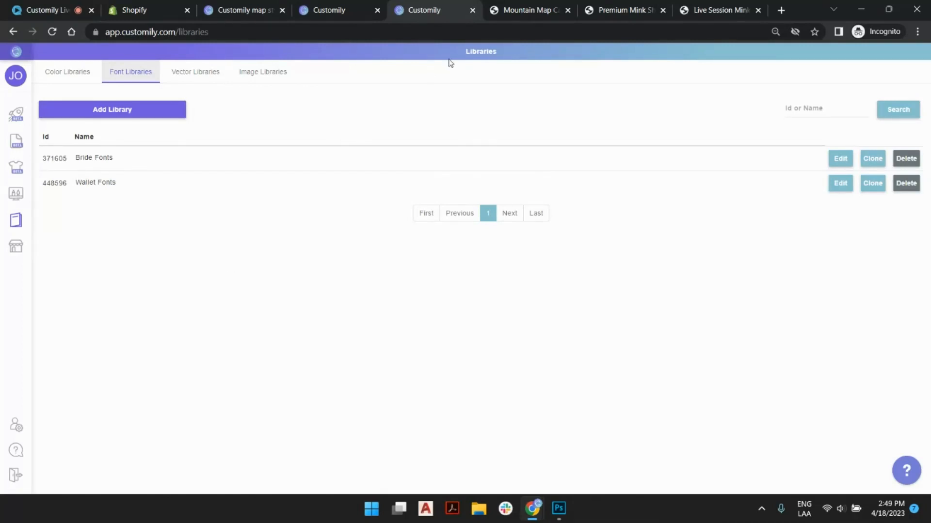
click(841, 189)
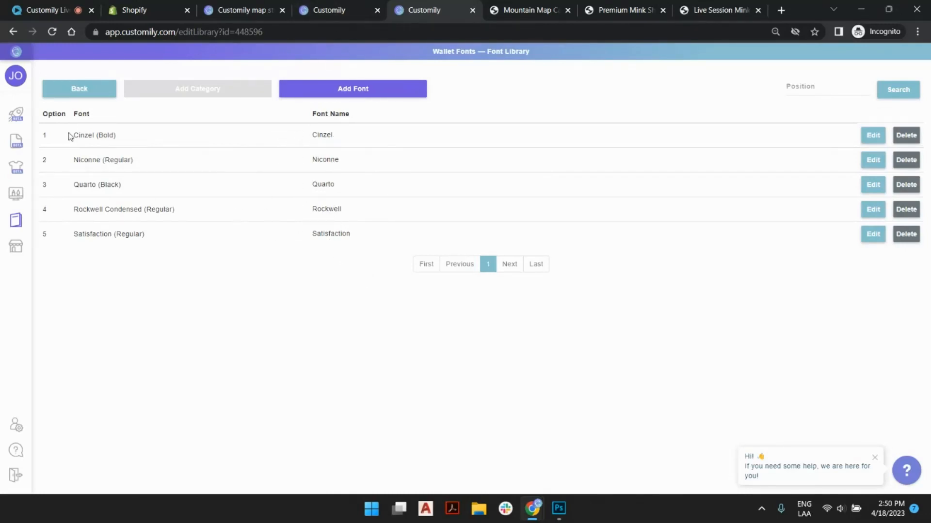
click(328, 11)
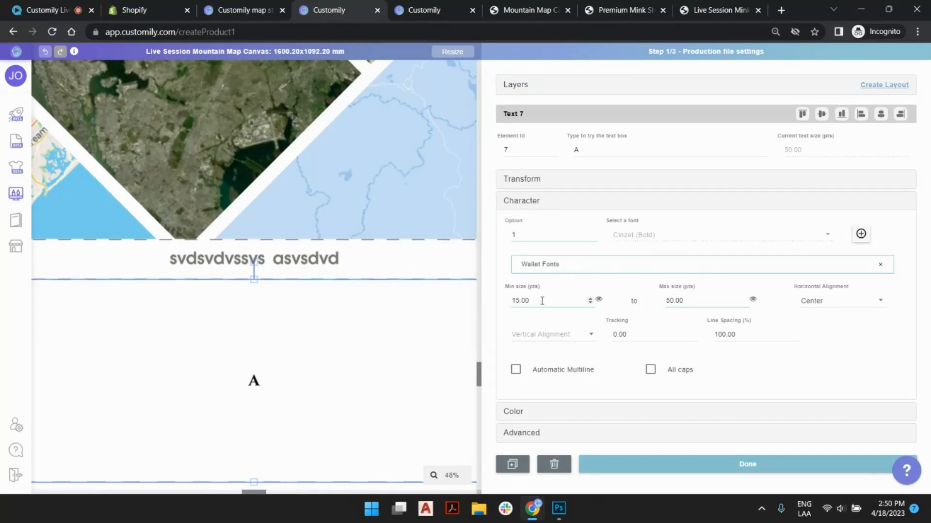
- Set the lower text box's minimum size to 250 pts and its maximum size to 500 pts
drag(545, 302, 484, 306)
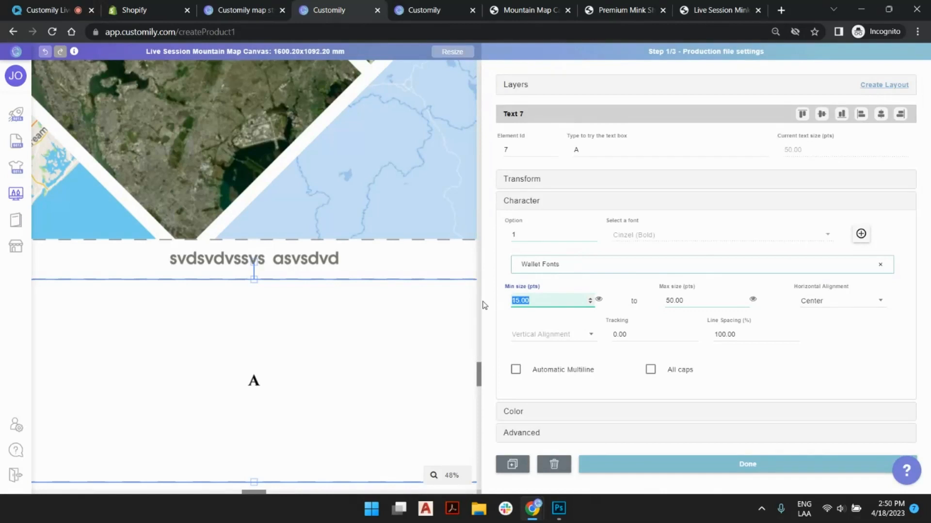
text(50.00)
key(Tab)
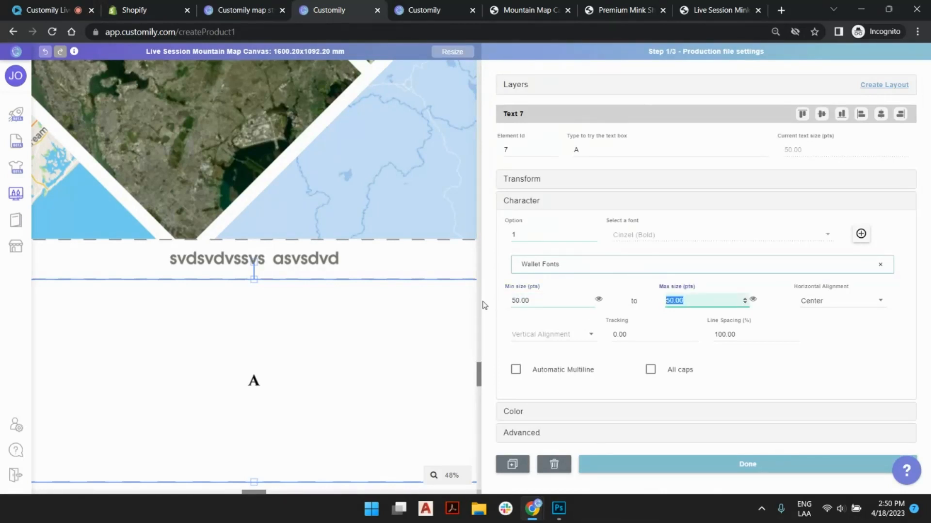
text(500)
key(shift+Tab)
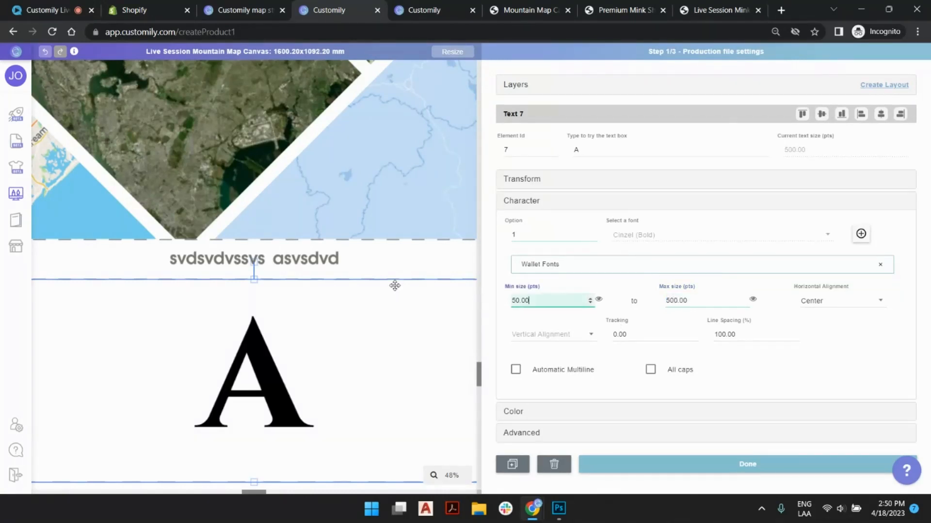
drag(549, 301, 489, 304)
text(250)
- Enter two first names joined by an ampersand as the lower text box's sample text
scroll(278, 308, down, 3)
scroll(260, 329, up, 1)
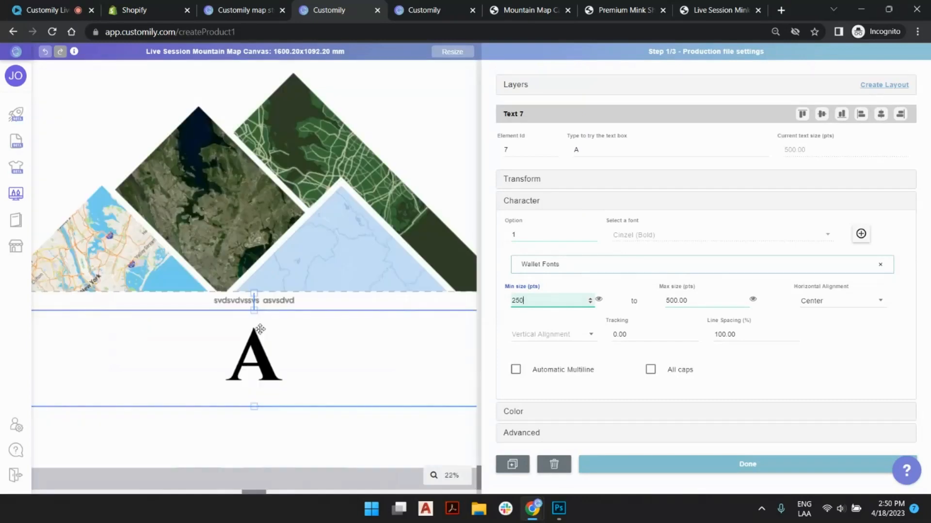
scroll(258, 345, down, 1)
click(612, 146)
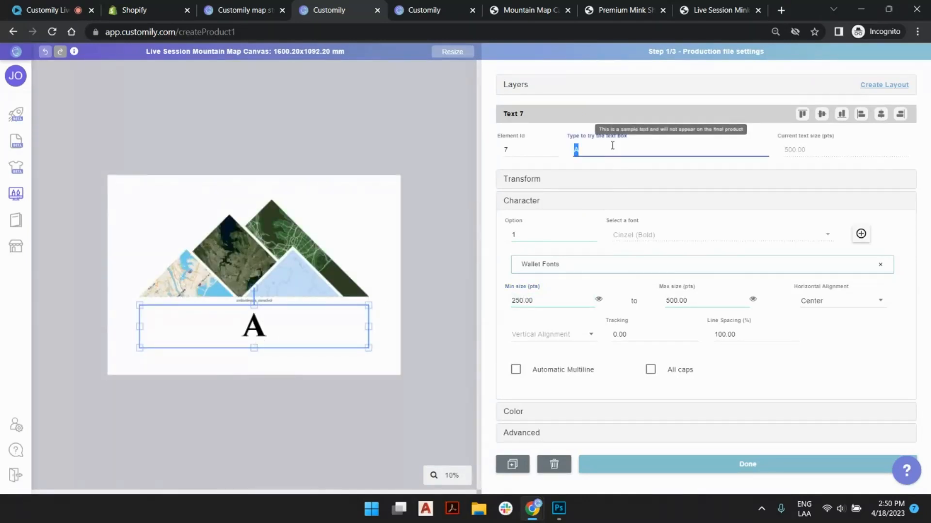
text(Jeffers)
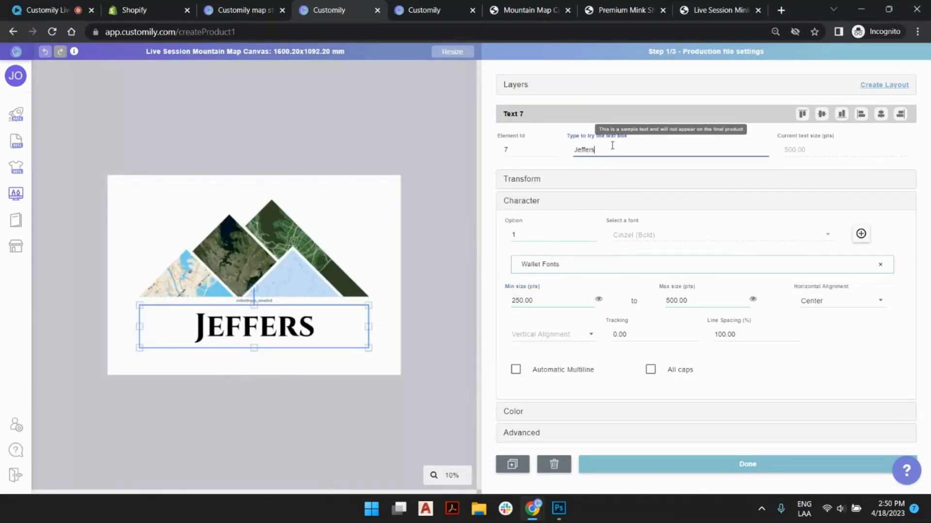
text(on /)
key(BackSpace)
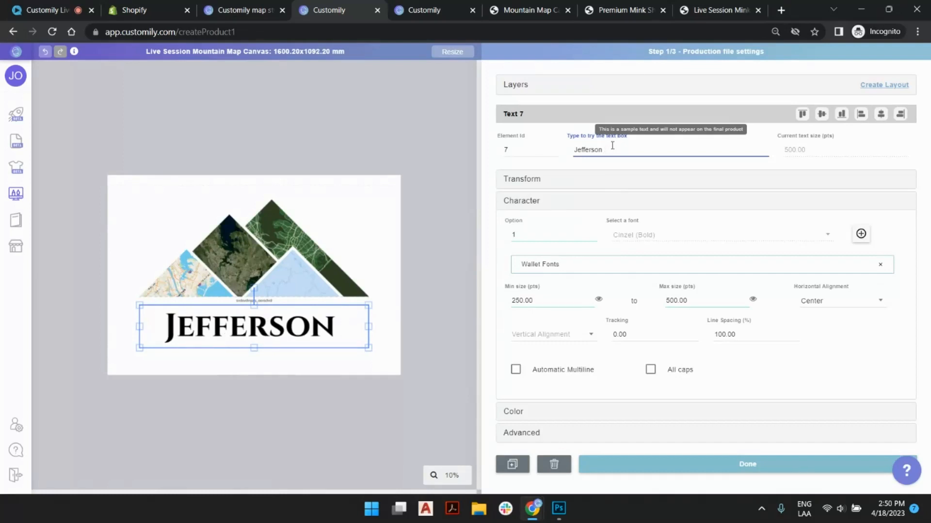
text(& Madisson)
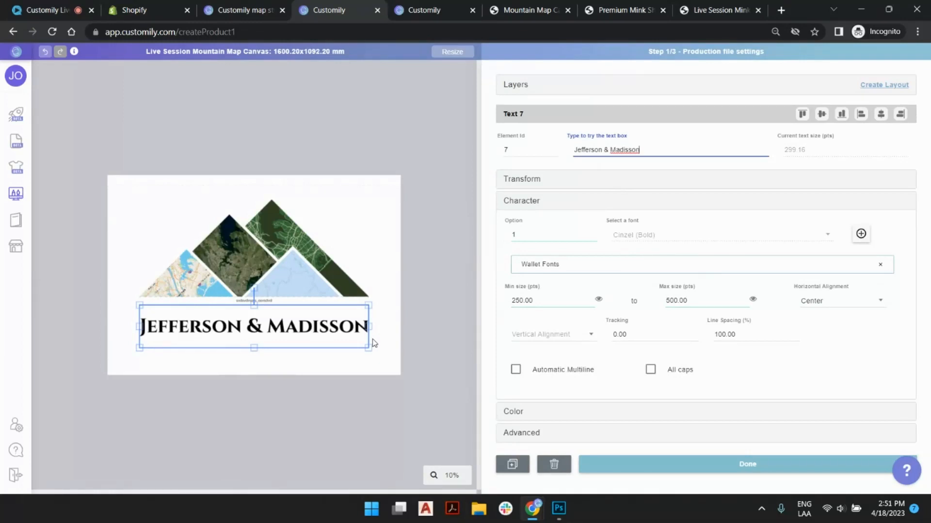
- Preview the names text at its minimum and maximum sizes, and switch it to font option 5
click(599, 300)
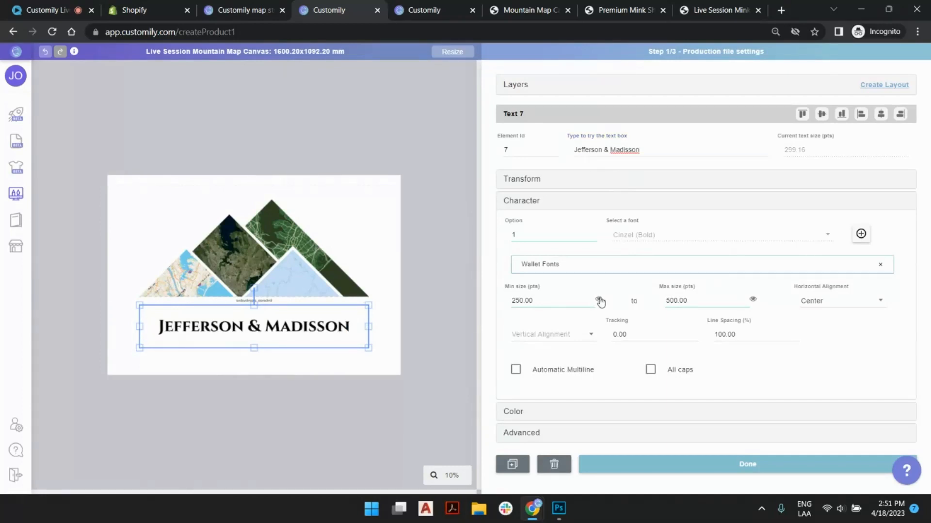
click(753, 299)
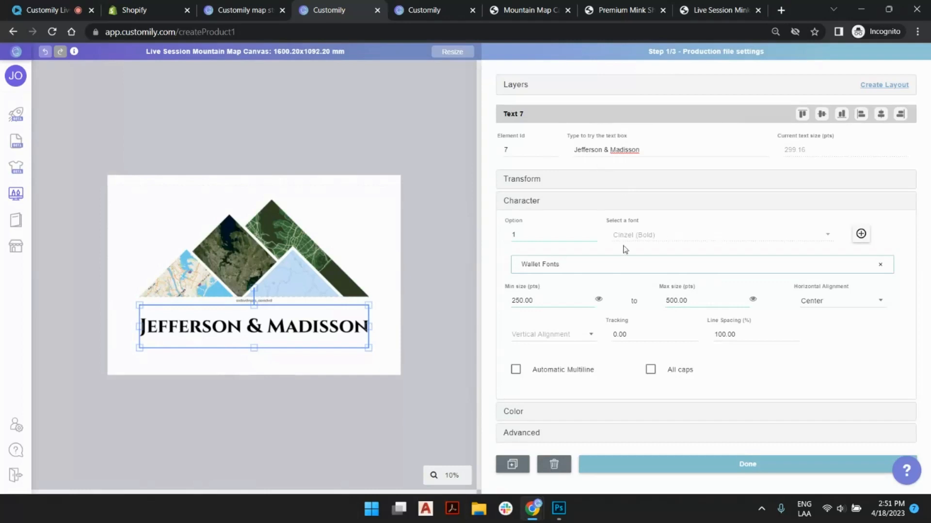
click(591, 233)
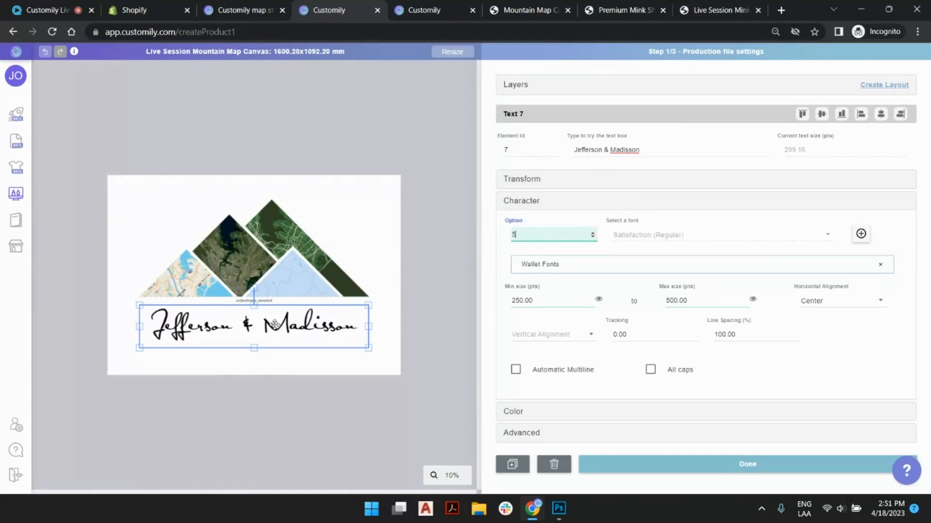
click(428, 318)
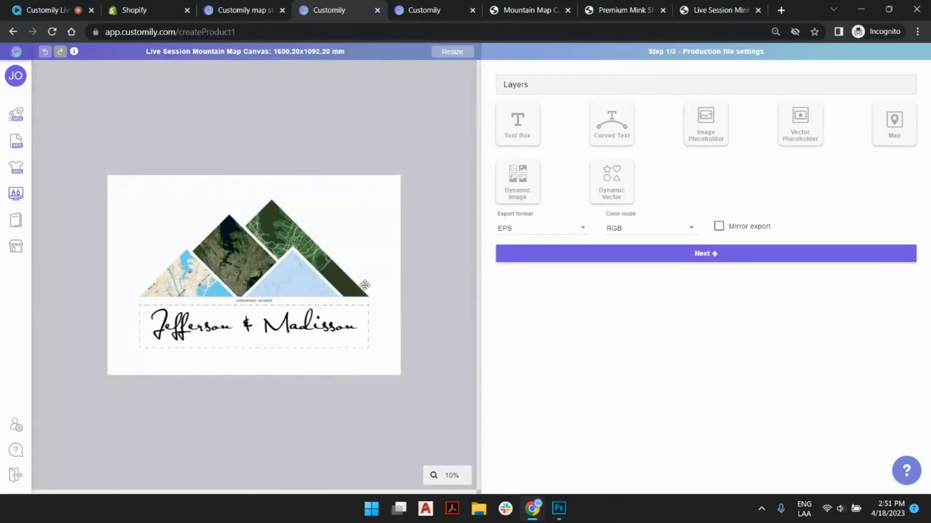
- Add a text box beneath the names and enter "Life is an adventure" as its sample text, consulting the store's Mountain Map Canvas page
click(520, 132)
drag(246, 270, 158, 354)
click(603, 5)
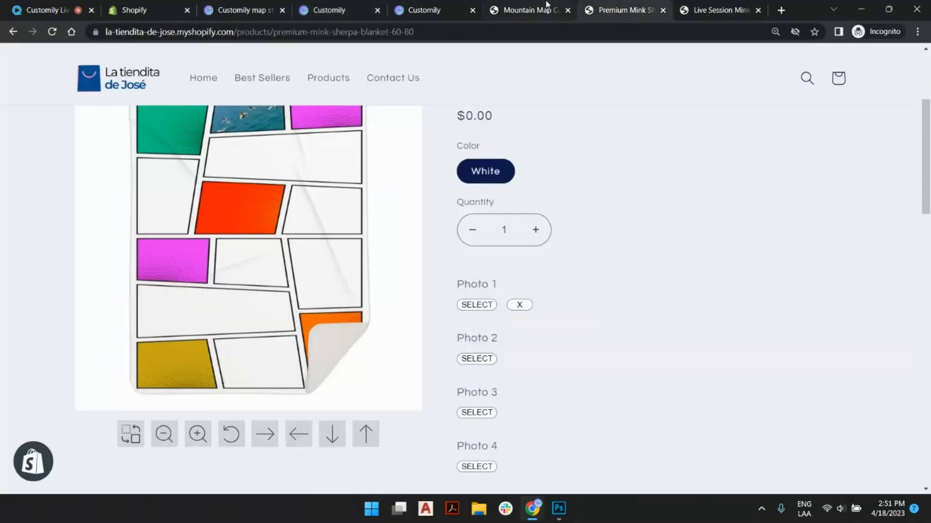
click(545, 5)
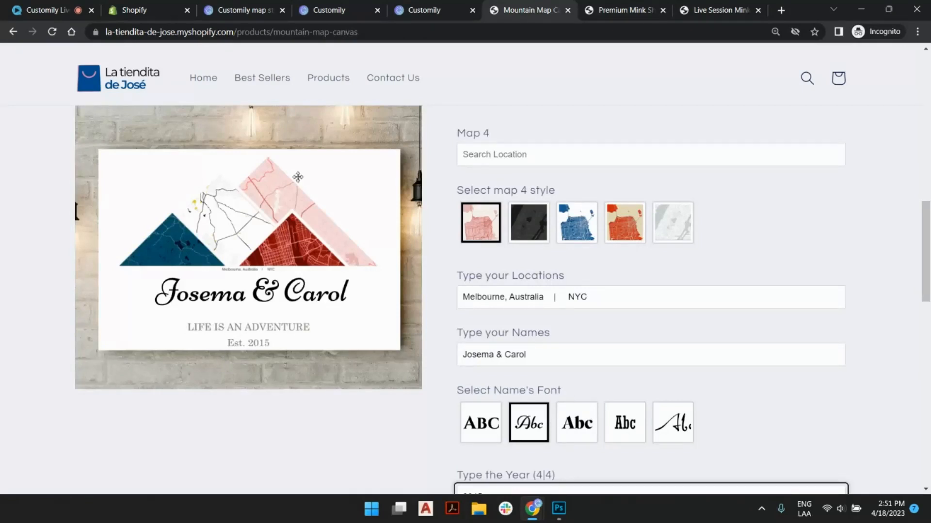
click(343, 7)
double_click(645, 145)
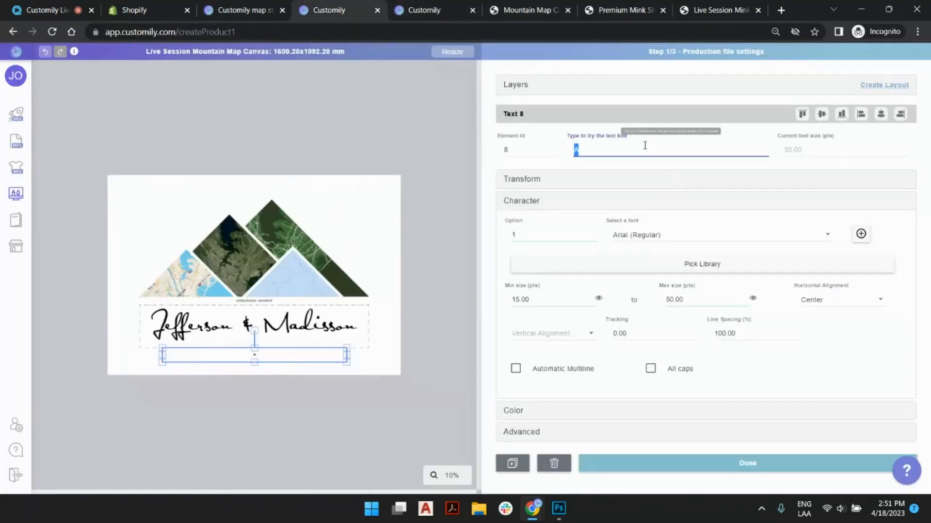
text(Life is an )
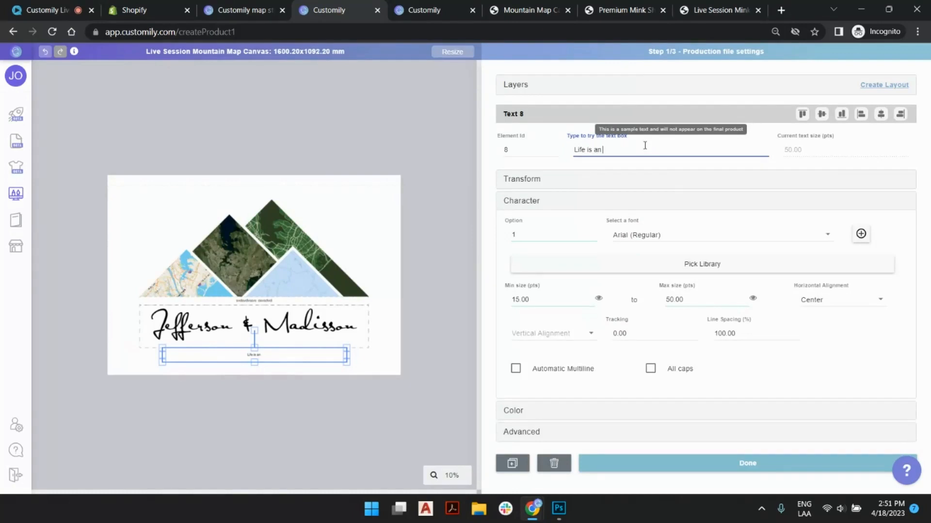
text(adventure)
- Set the tagline box's minimum and maximum text sizes both to 150 pts
double_click(548, 299)
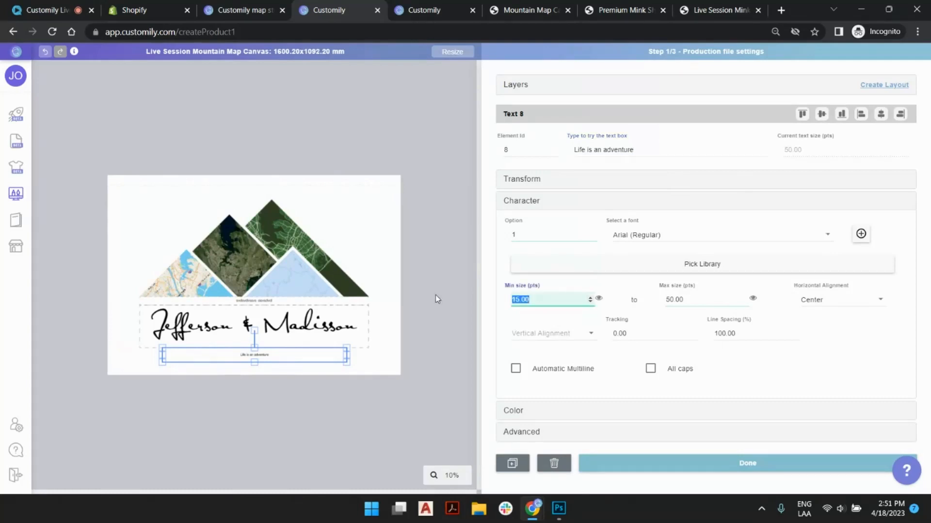
text(50)
key(Tab)
text(150)
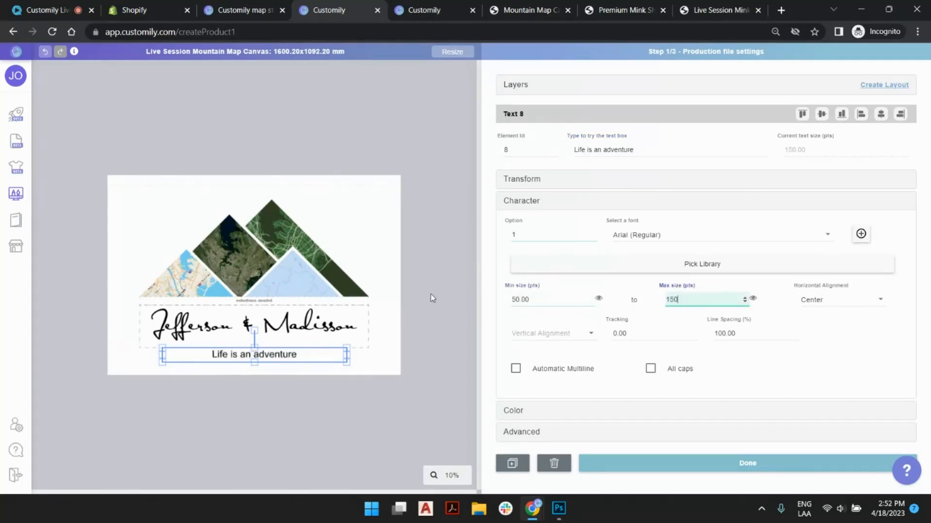
key(Tab)
click(512, 300)
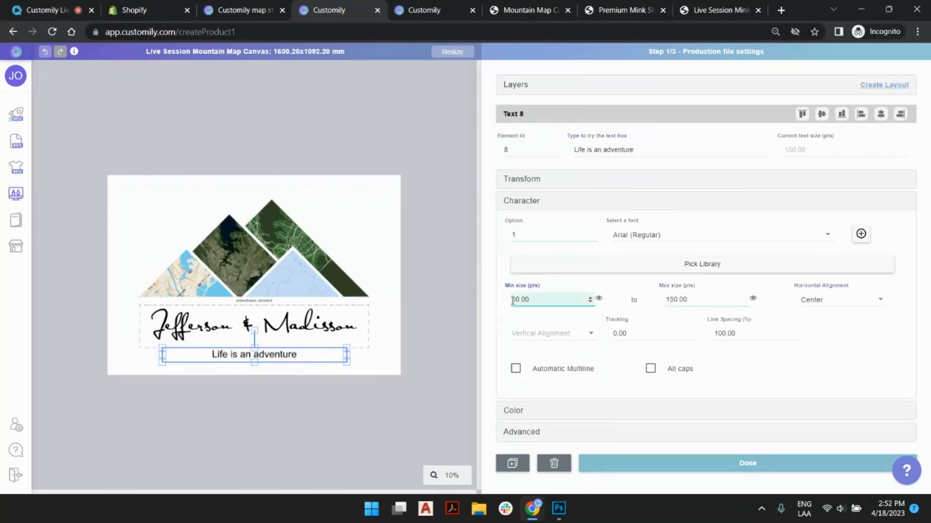
text(1)
- Save Century Schoolbook (Regular) as font option 1 for the tagline box
click(630, 236)
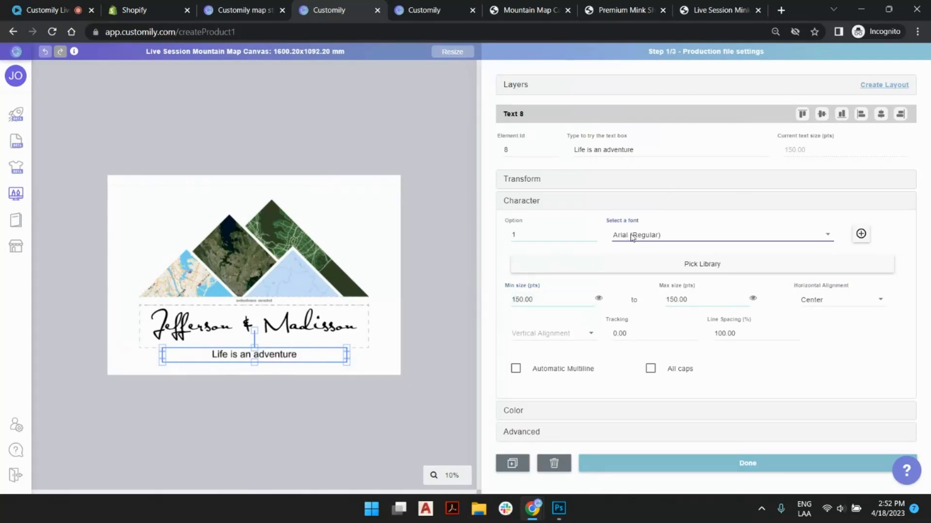
scroll(727, 242, down, 4)
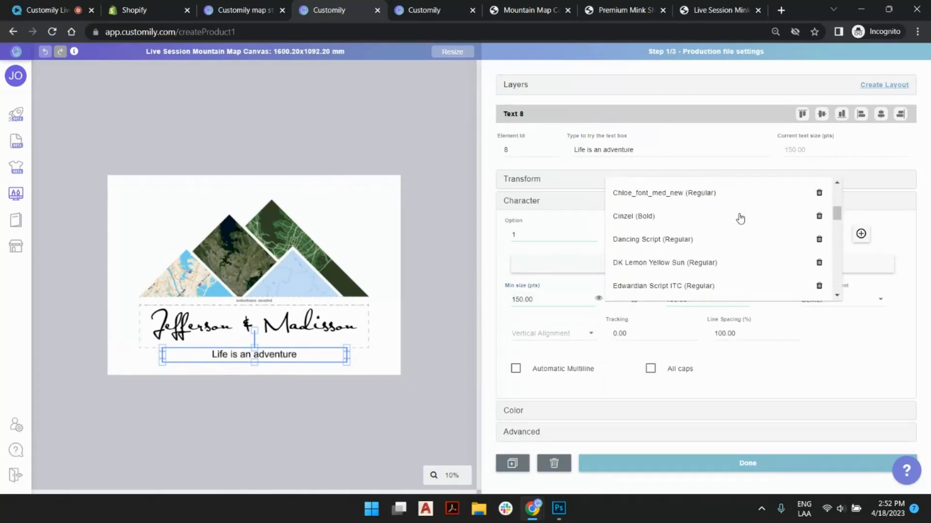
scroll(737, 216, up, 2)
click(650, 207)
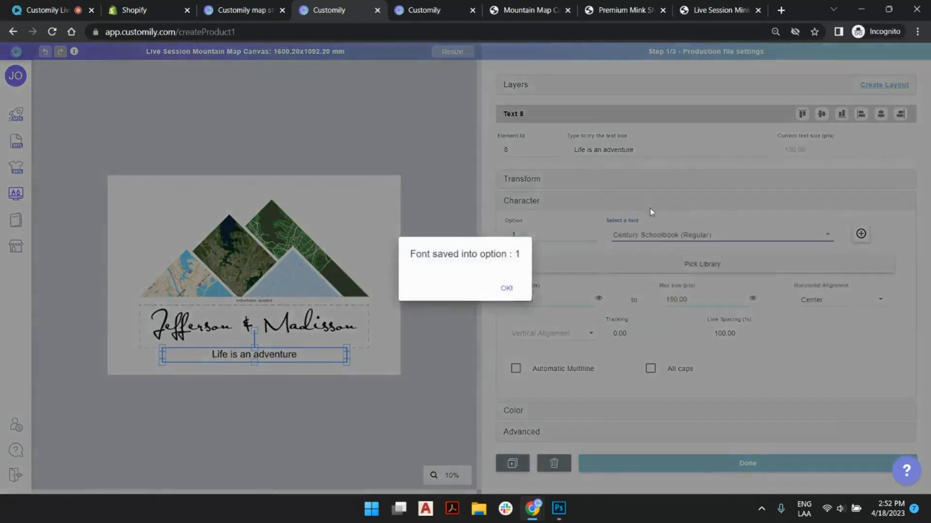
click(497, 294)
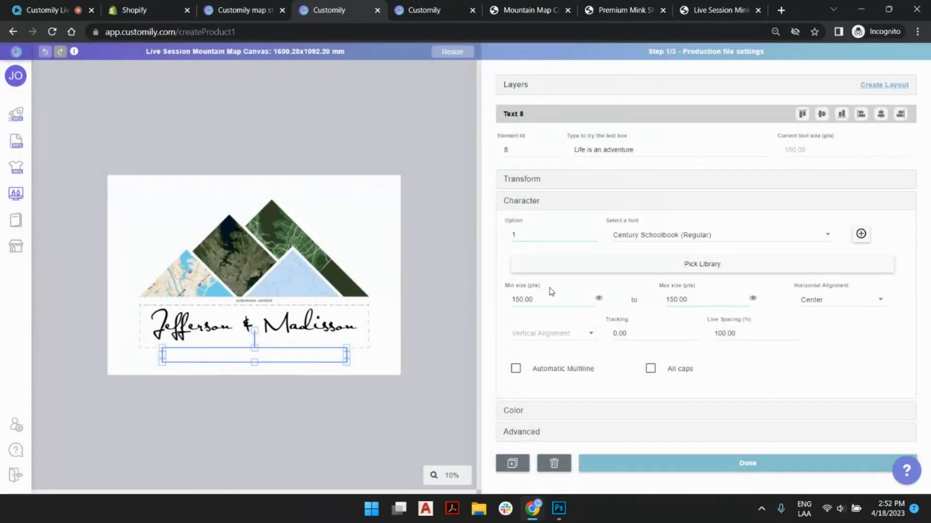
- Increase the tagline box's height slightly so that it fits the 150 pts text
drag(255, 362, 255, 365)
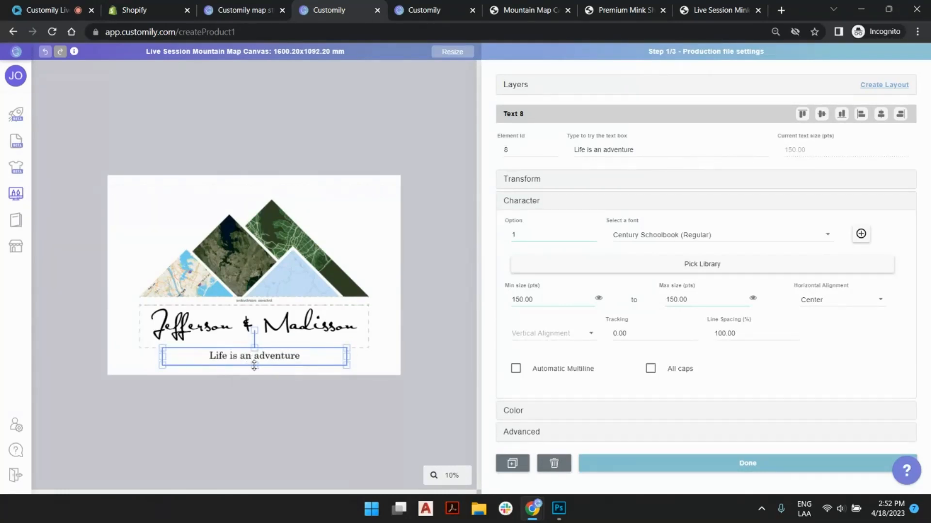
drag(254, 365, 255, 362)
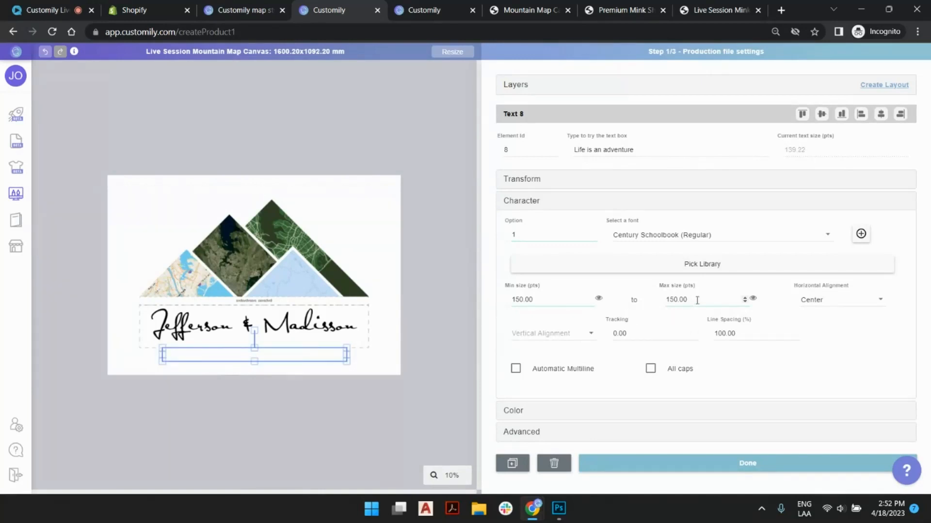
drag(256, 362, 256, 366)
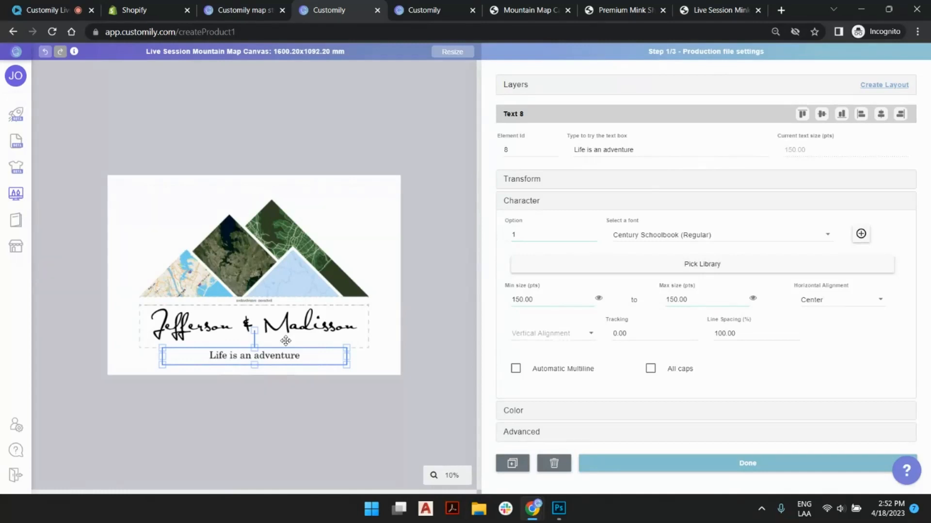
- Save the grey 777070 as fill colour option 1 for the tagline text
click(514, 412)
click(585, 270)
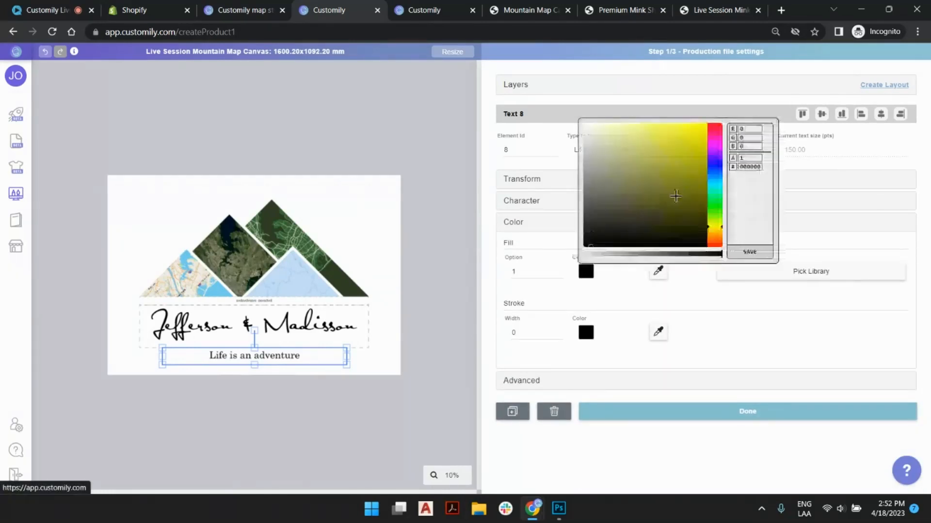
double_click(745, 167)
text(777770)
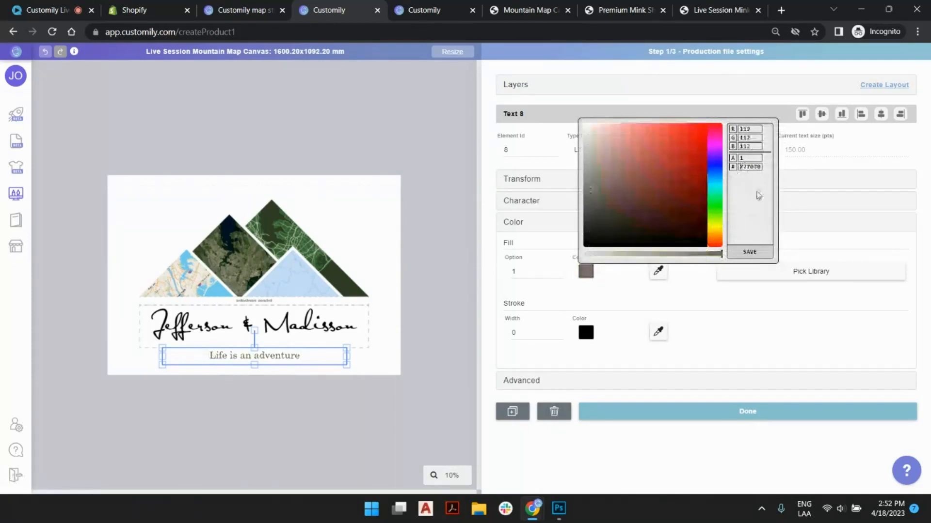
click(752, 253)
click(507, 286)
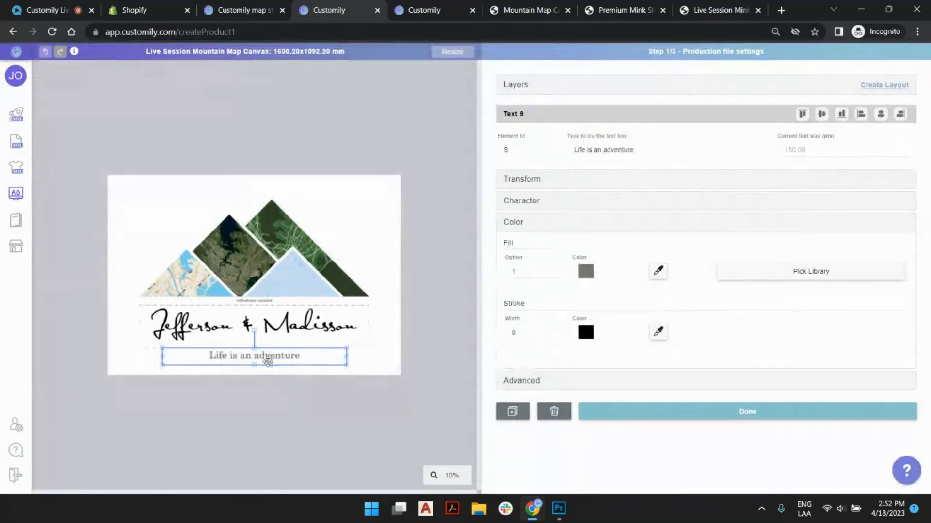
- Duplicate the tagline box, place the copy just beneath the original, and centre both horizontally on the canvas
drag(254, 357, 255, 370)
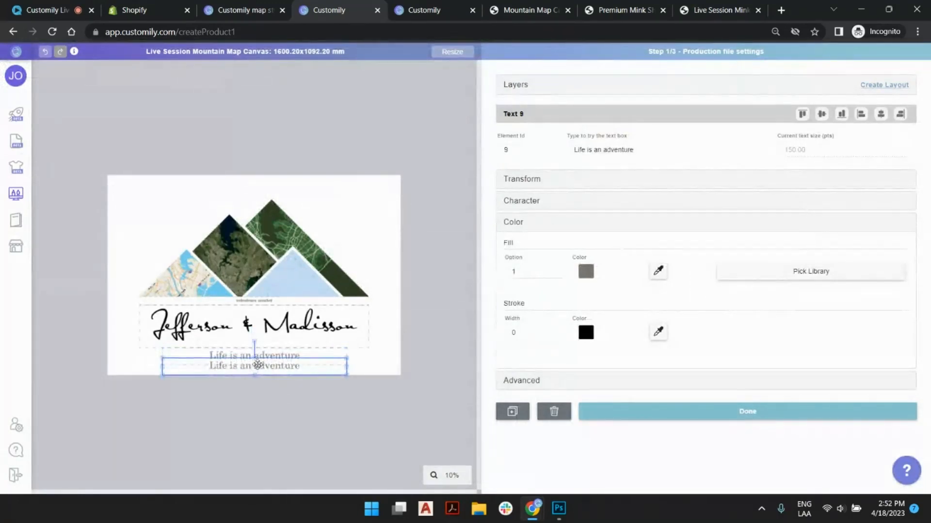
shift+click(267, 353)
click(903, 114)
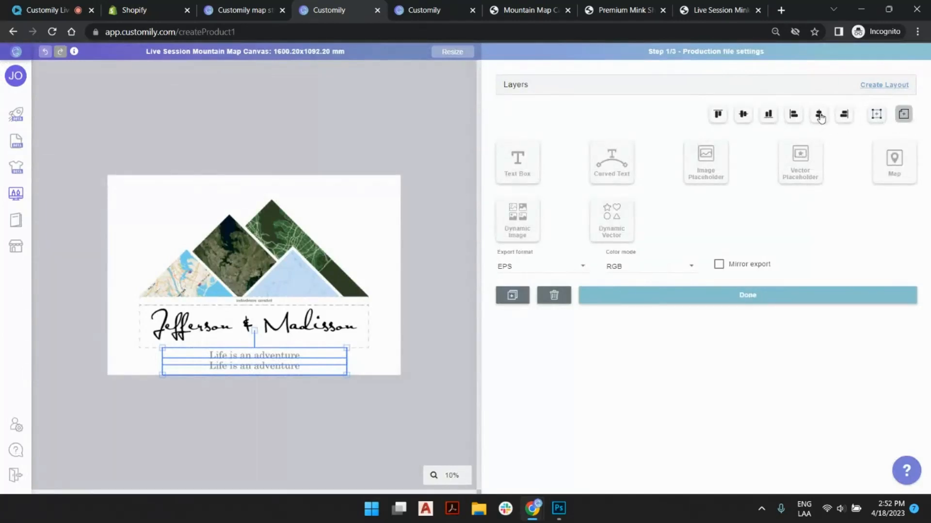
click(271, 397)
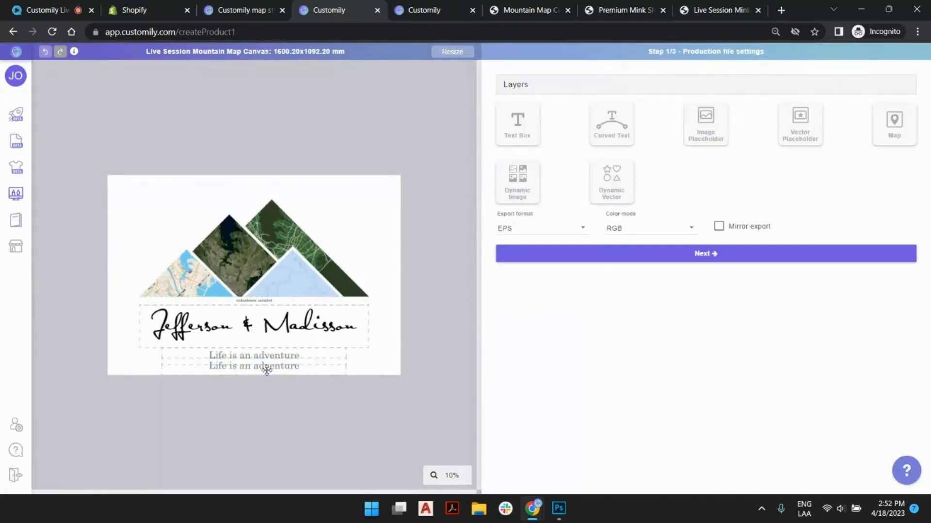
- Replace the duplicated box's sample text with the year 2009, without the "Est." prefix
click(266, 370)
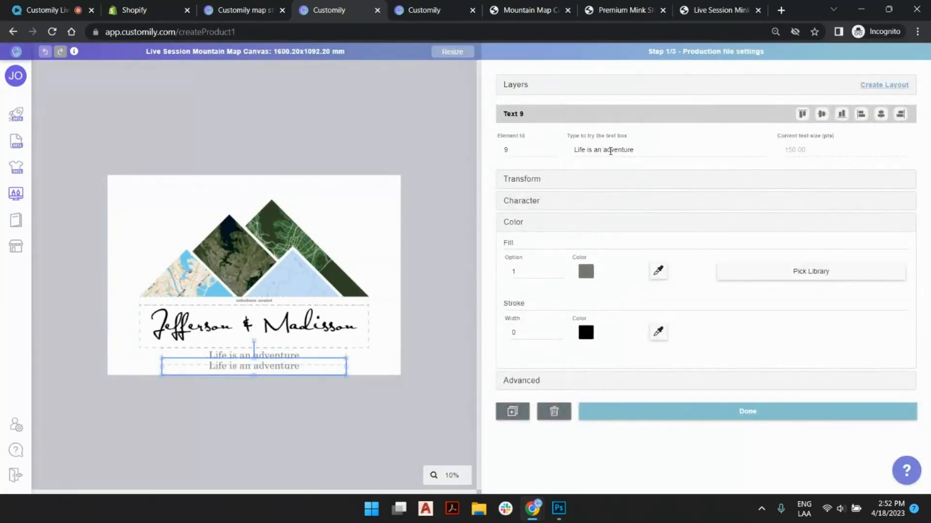
triple_click(610, 150)
text(Est. )
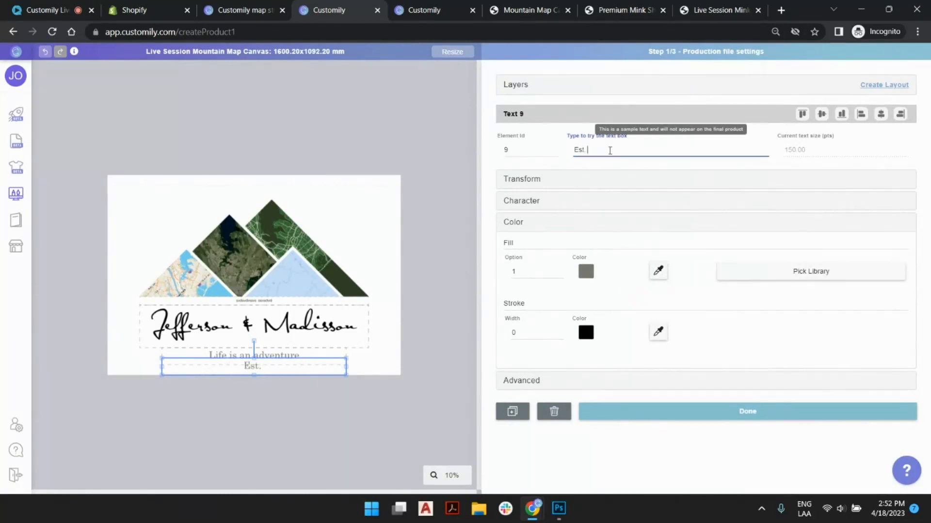
text(2009)
drag(588, 150, 572, 154)
key(BackSpace)
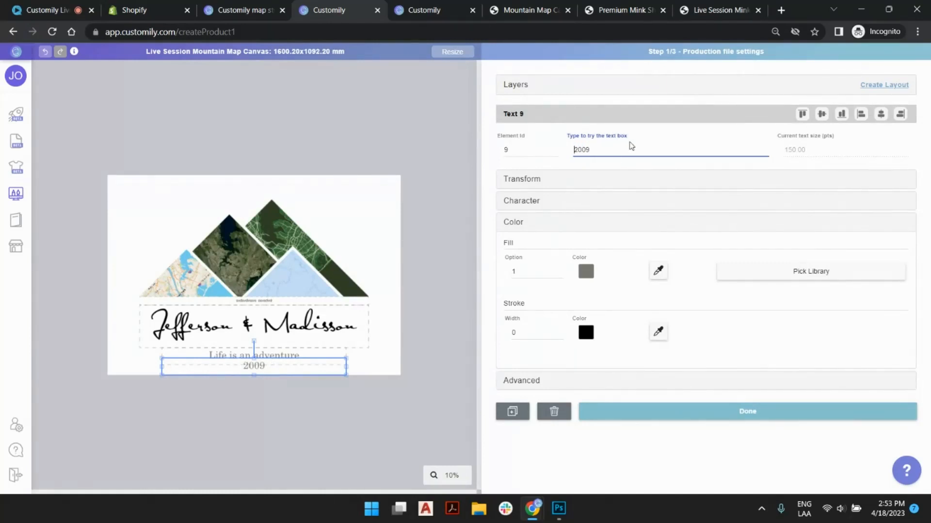
- Add "Est." as the fixed prefix before the year in the duplicated text box
click(524, 381)
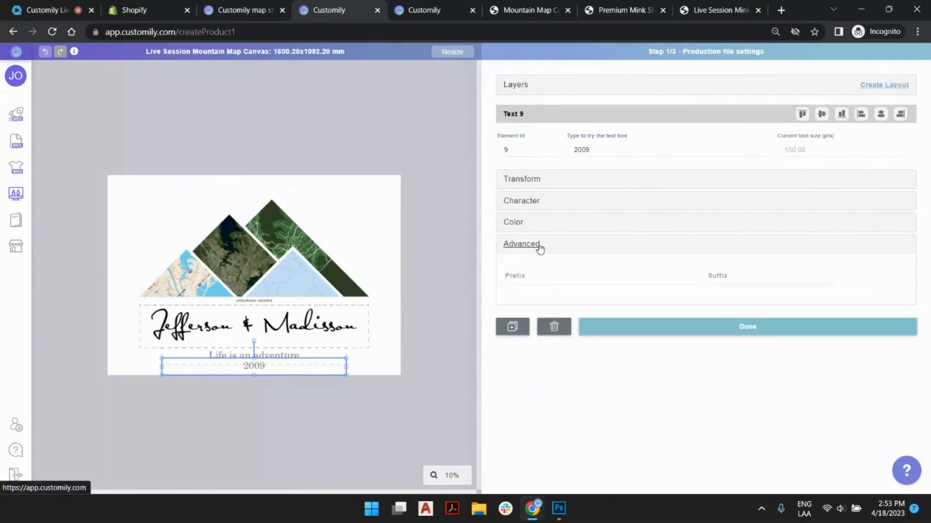
click(538, 277)
text(Est.)
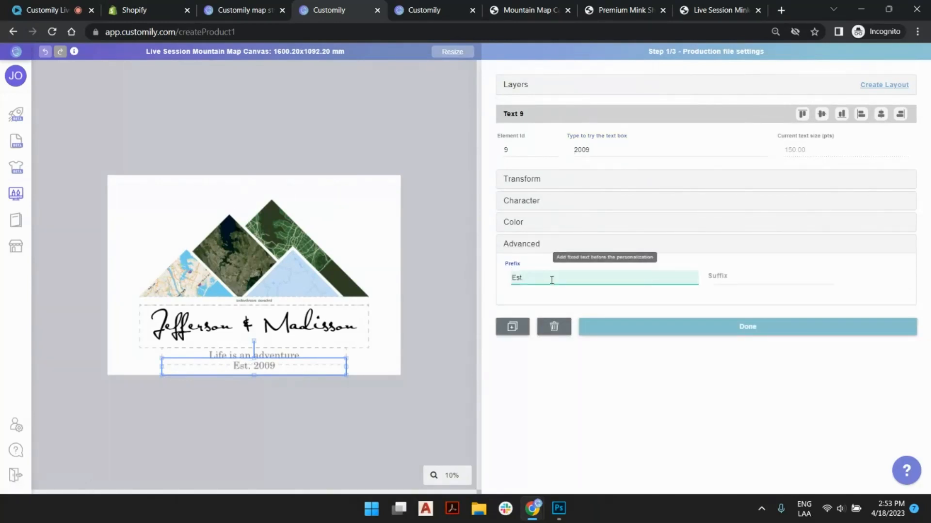
- Test the prefixed year box with the sample number 25688995, and restore its sample text to 2009
double_click(592, 150)
key(BackSpace)
text(25688995)
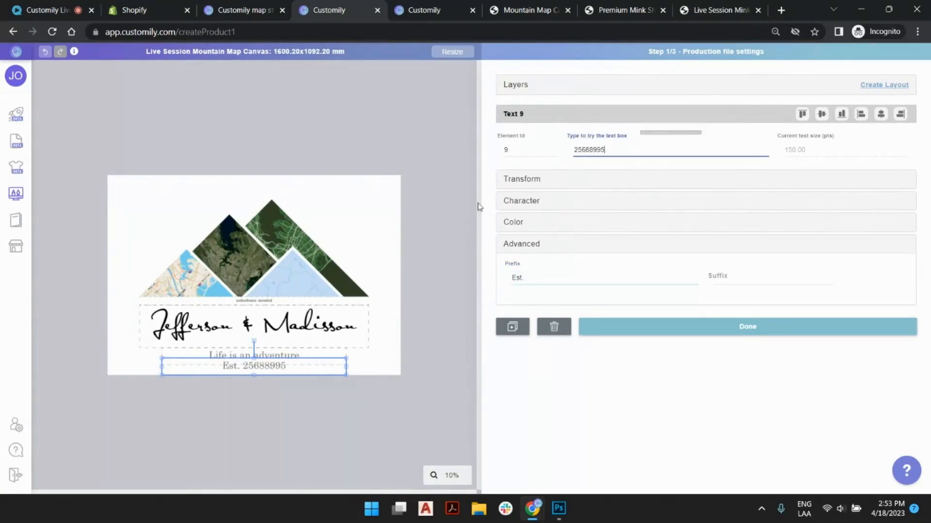
key(BackSpace)
key(BackSpace)
key(BackSpace)
key(BackSpace)
key(BackSpace)
key(BackSpace)
key(BackSpace)
key(BackSpace)
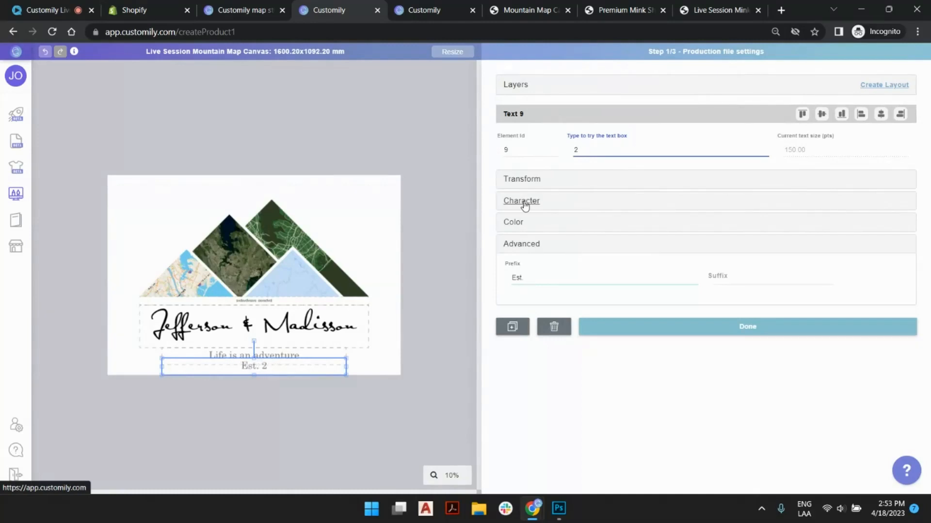
text(2009)
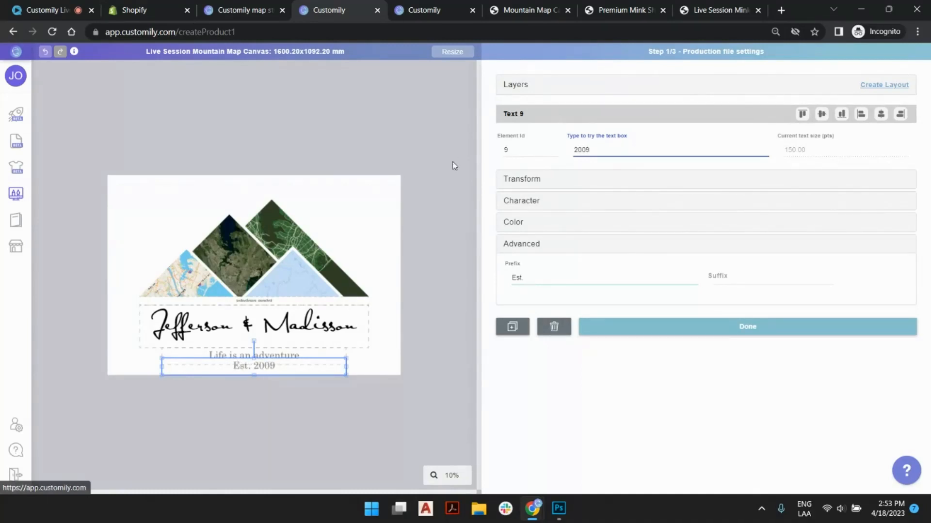
- Set the production file's export format to PDF and proceed to the preview settings
click(449, 241)
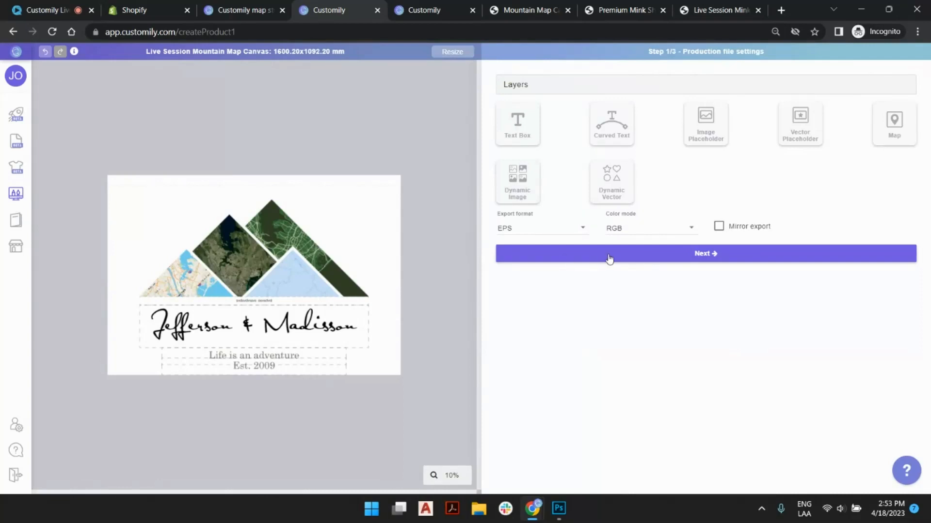
click(552, 230)
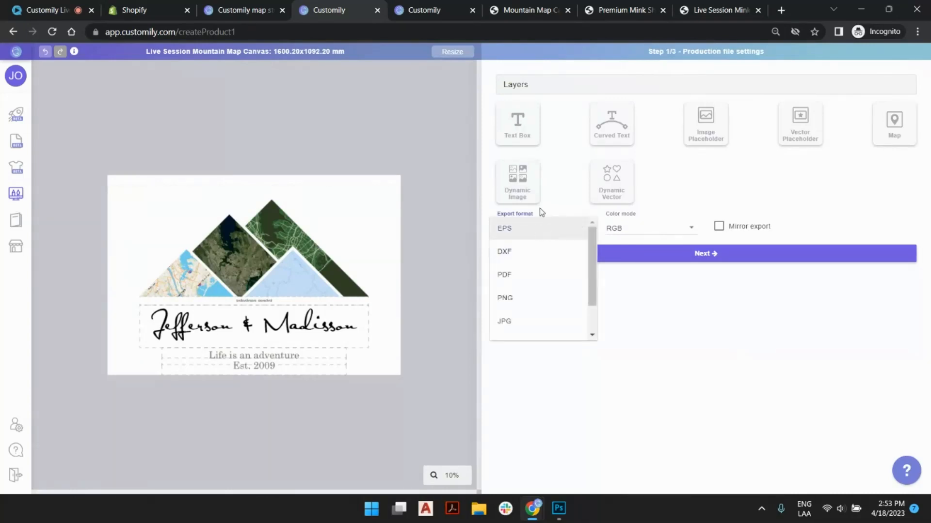
click(533, 272)
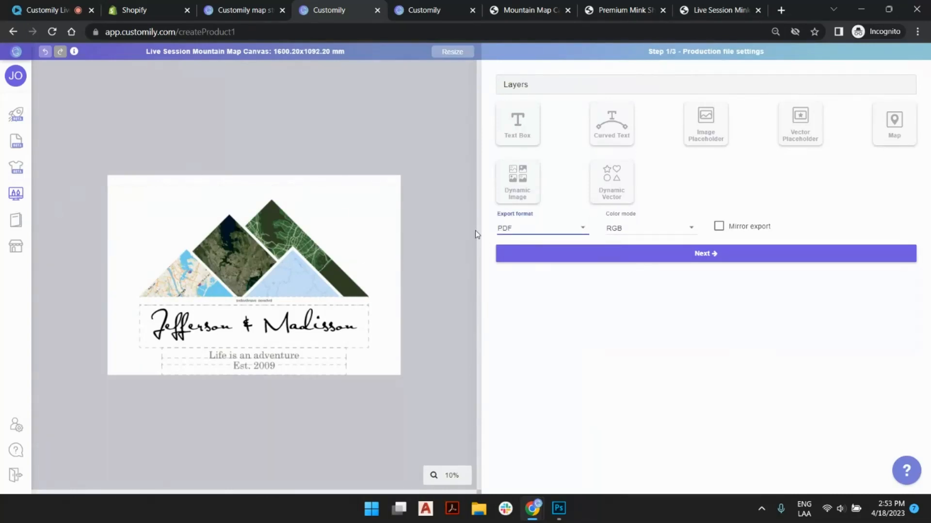
click(602, 256)
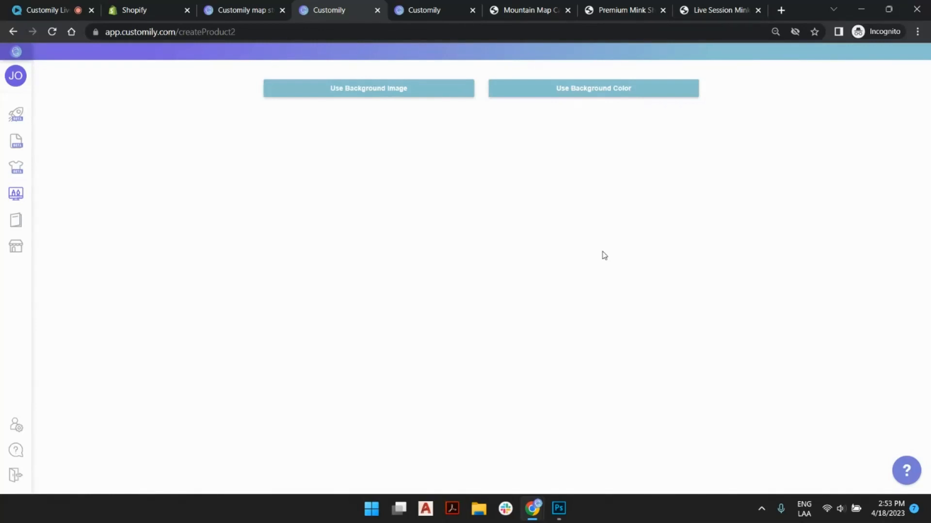
- Create the preview with a white background colour, 1200 px wide and 1200 px high
click(605, 93)
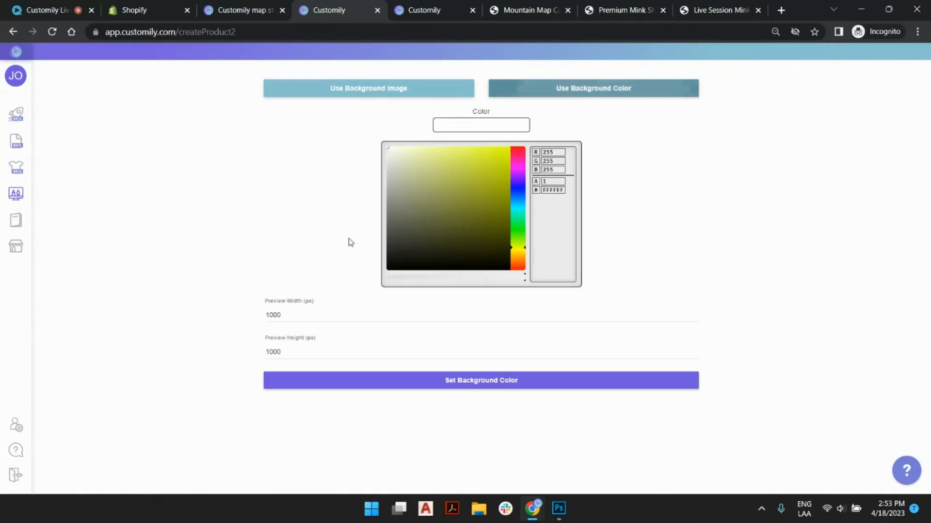
click(268, 316)
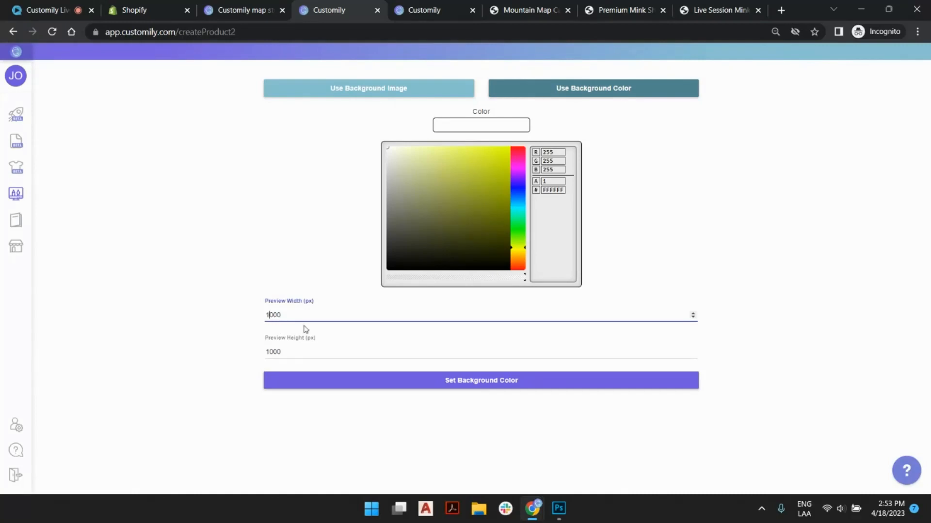
drag(269, 314, 272, 314)
text(2)
click(269, 350)
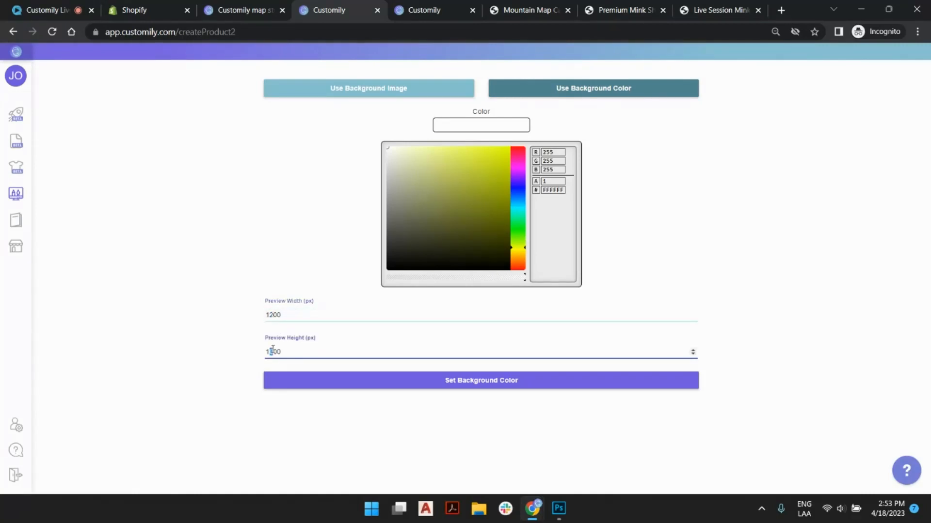
text(2)
click(331, 382)
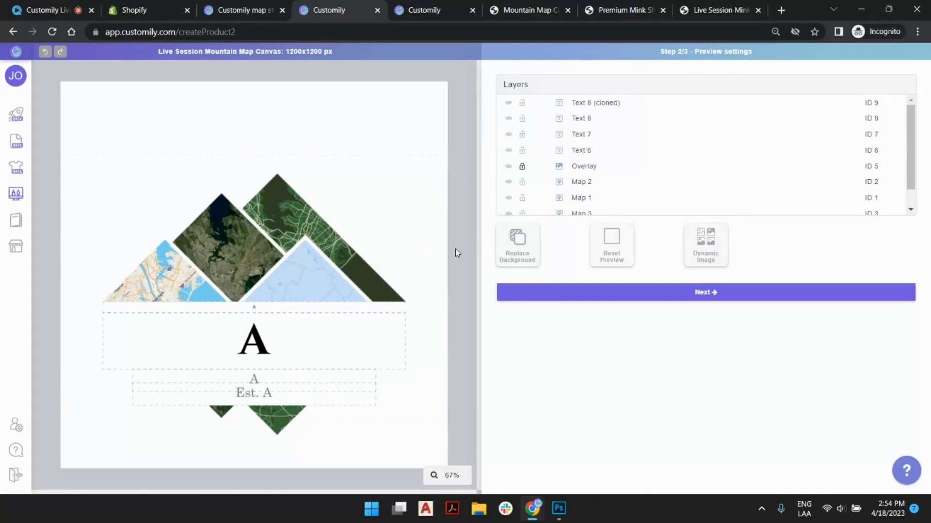
- Add a dynamic image to the preview, check canvas mask.png in Photoshop, and upload the brick-wall canvas mask into the new element
click(712, 244)
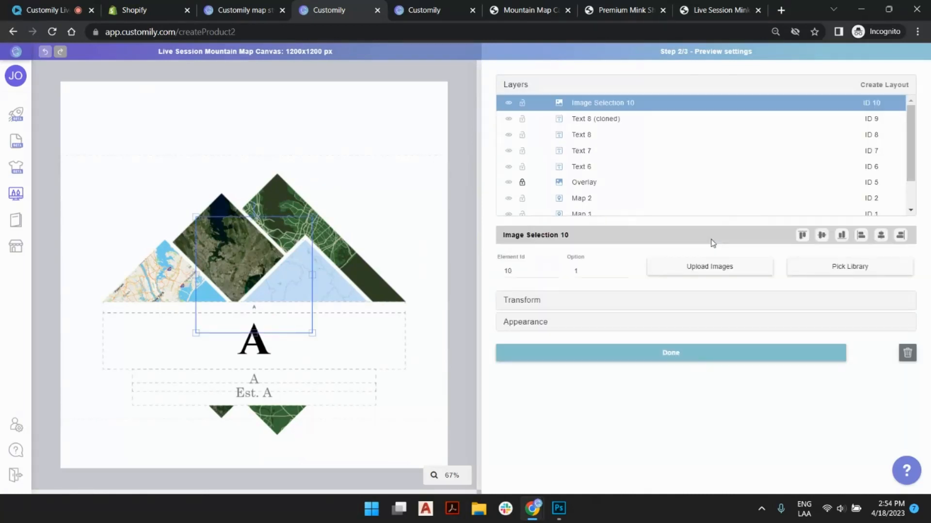
click(561, 518)
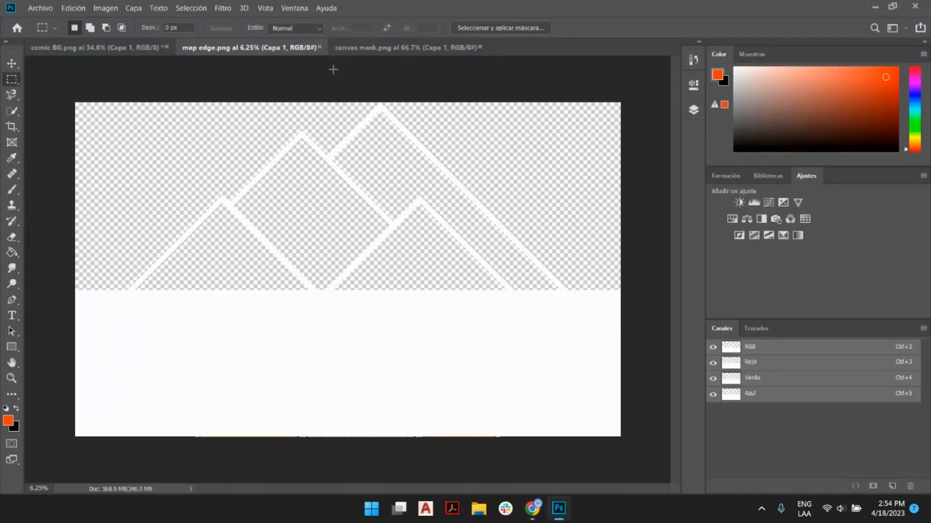
click(348, 49)
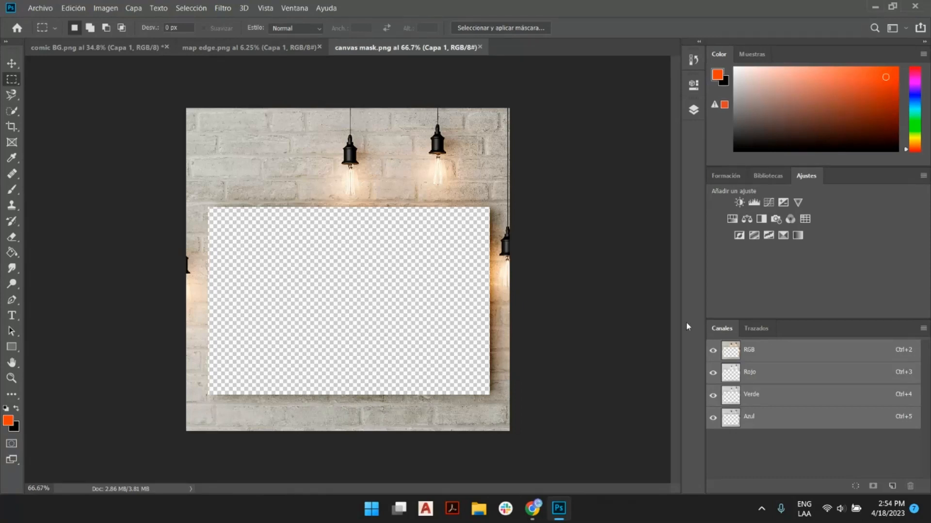
key(alt+Tab)
click(737, 266)
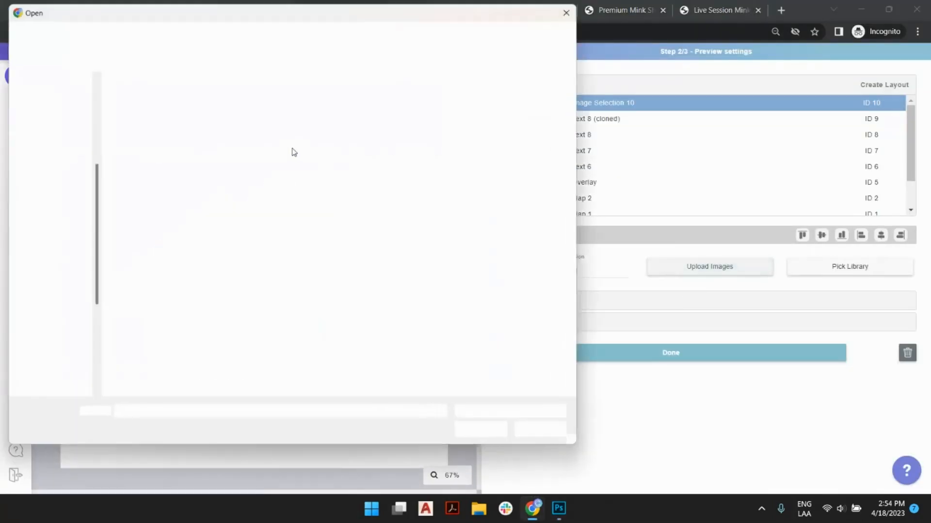
double_click(208, 112)
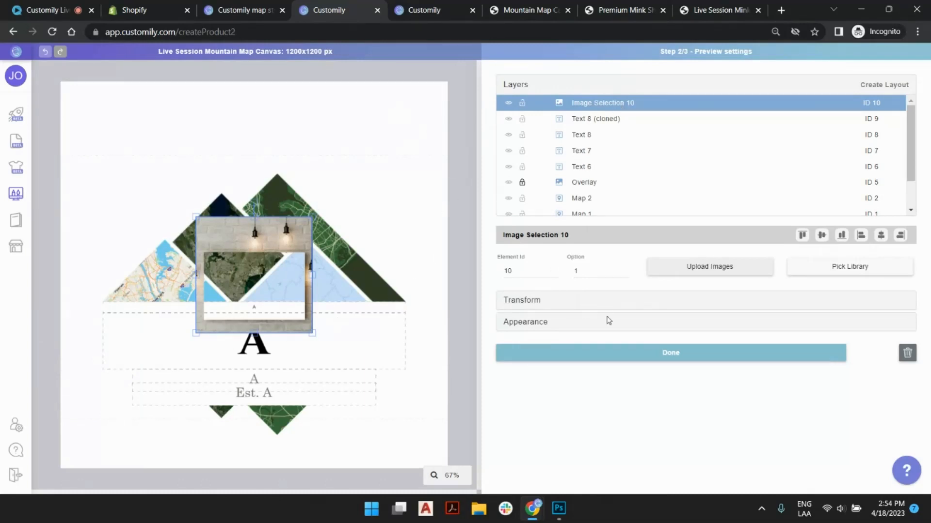
- Resize the brick-wall mask image to 1200 px wide by 1200 px high so it covers the whole preview
click(539, 301)
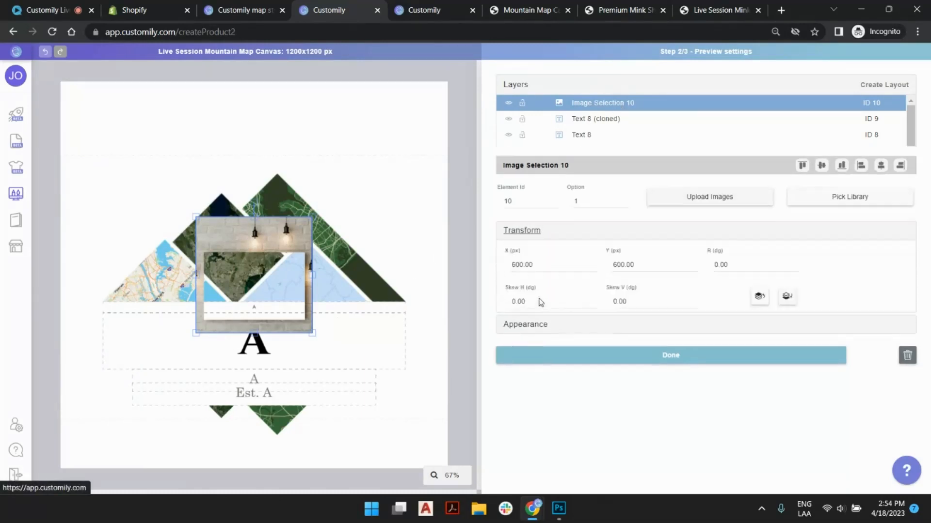
double_click(548, 287)
text(1200)
key(Tab)
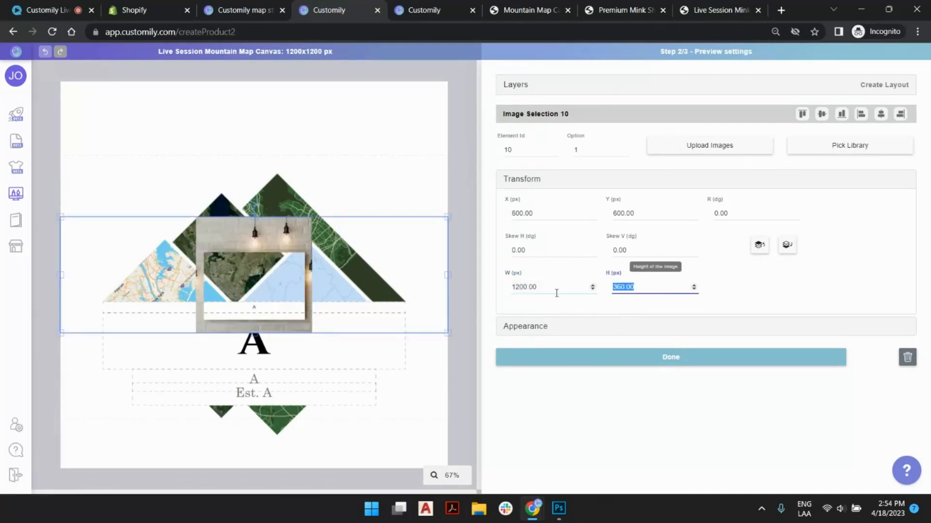
text(1200)
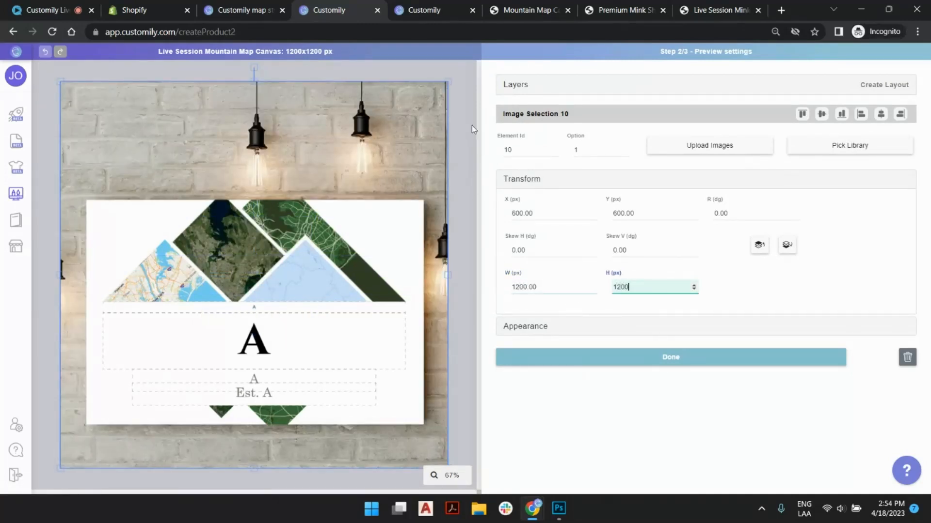
- Lock the brick-wall mask image layer and unlock the Overlay layer
click(524, 86)
click(523, 103)
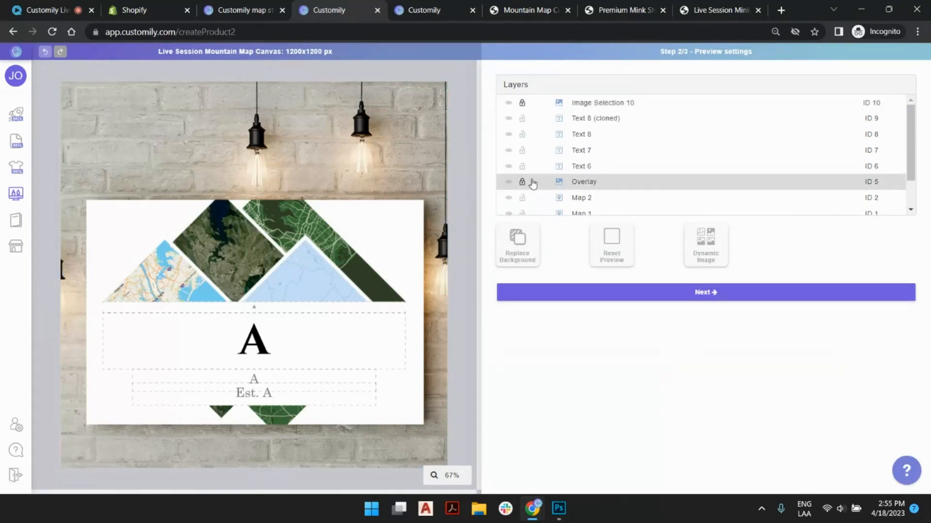
click(524, 182)
- Select all text, overlay and map layers together, and scale them down proportionally to fit inside the mockup's canvas opening
click(581, 134)
scroll(587, 165, down, 2)
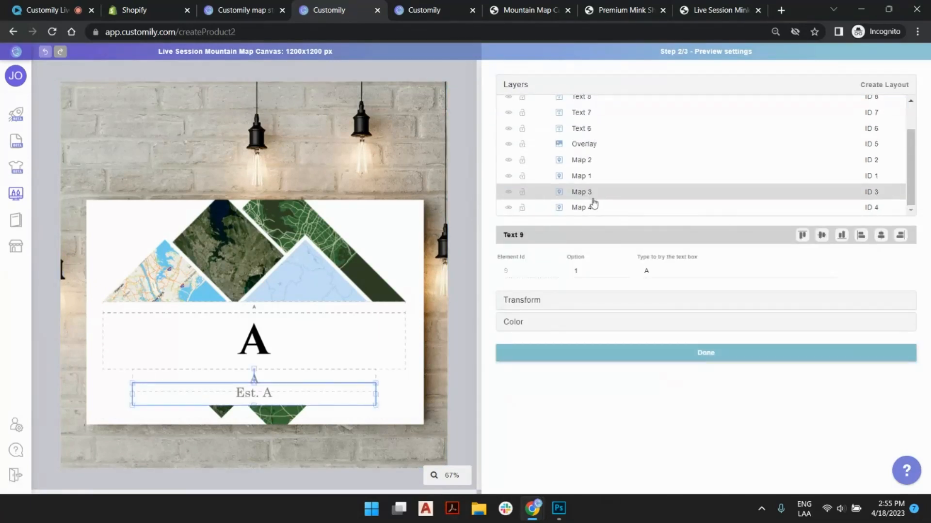
shift+click(591, 209)
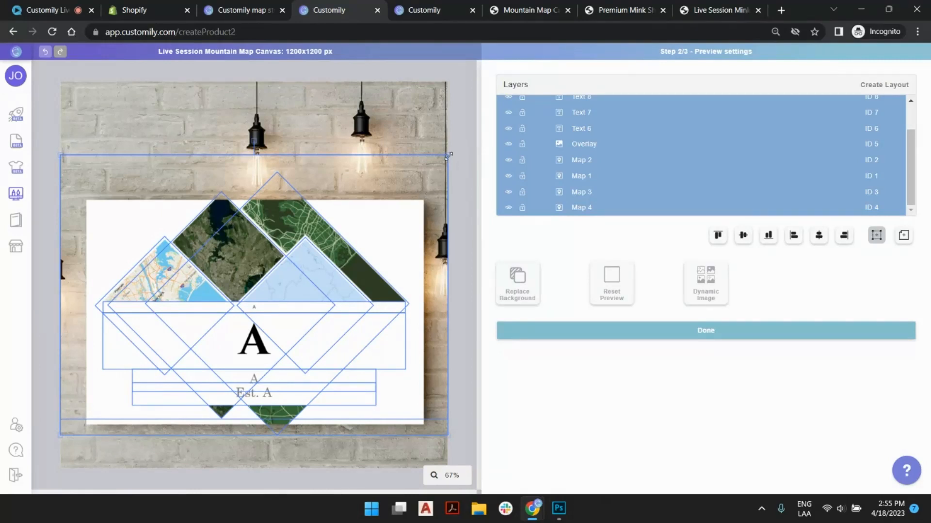
drag(447, 156, 399, 220)
click(167, 441)
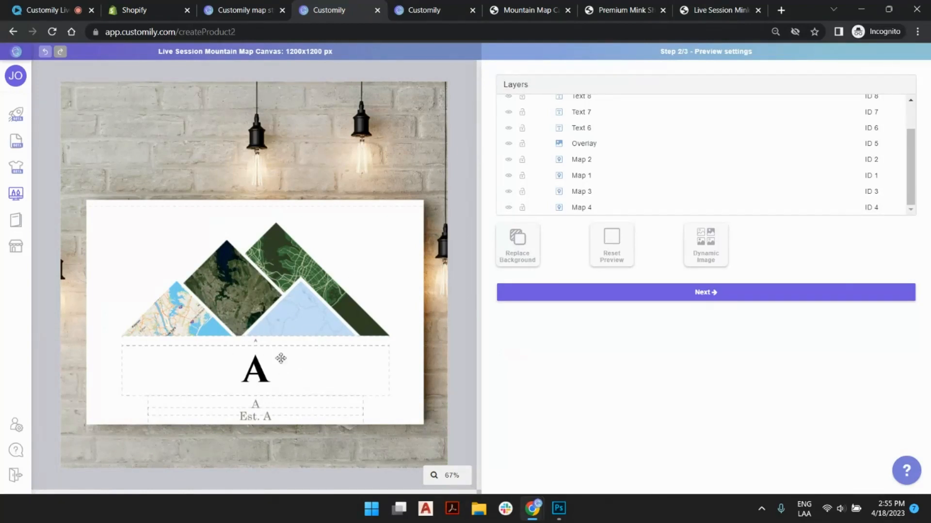
- Proceed to the template review and try the large names text box with a sample couple's names
click(728, 297)
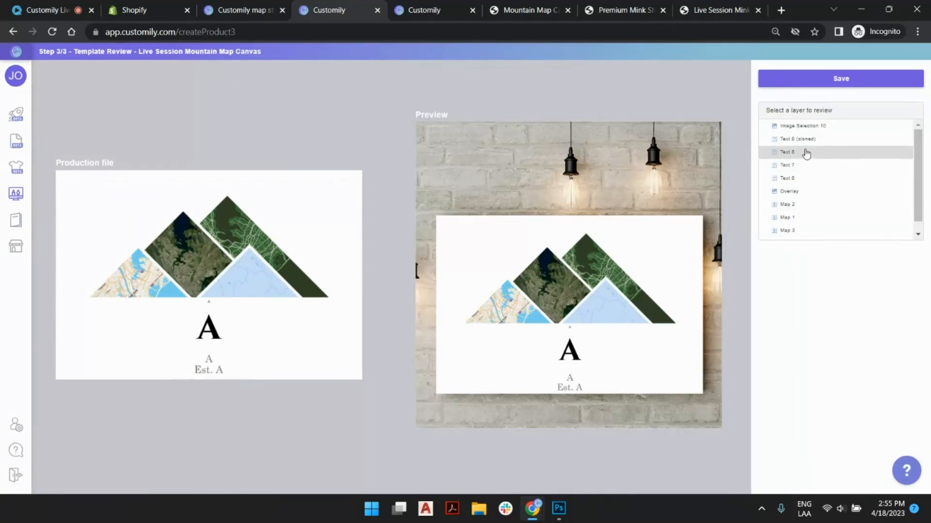
click(803, 178)
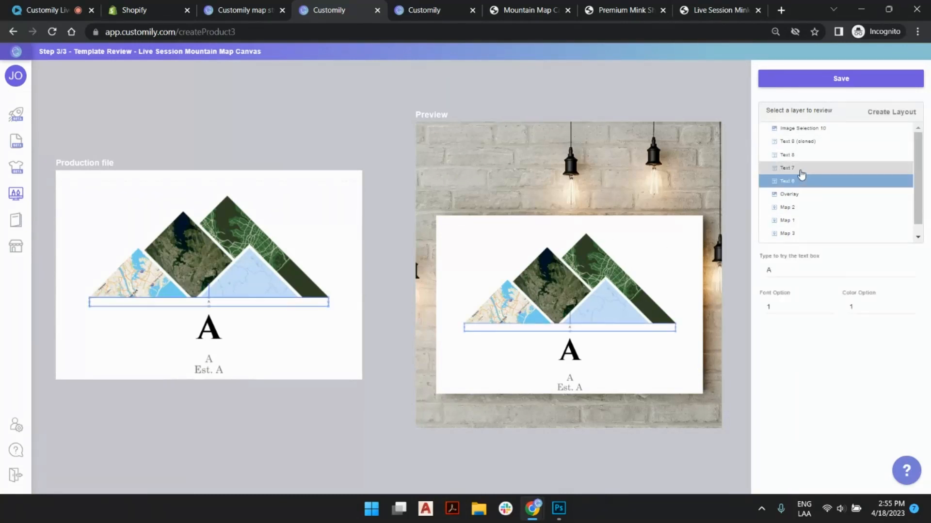
click(801, 168)
click(803, 268)
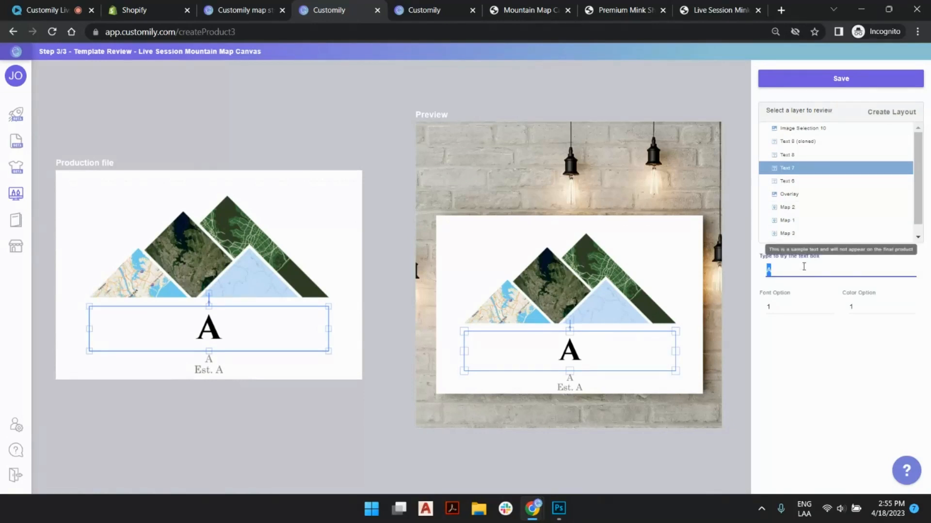
text(John a)
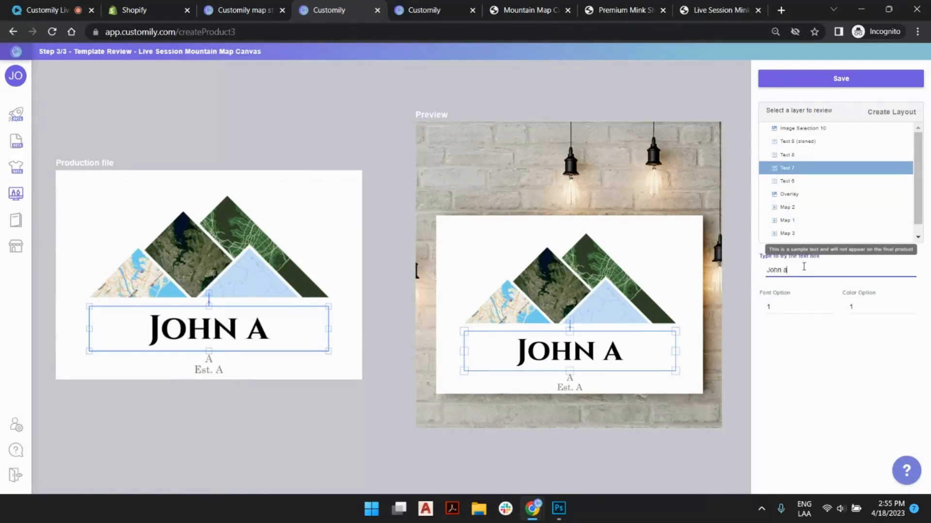
text(nd Sarah)
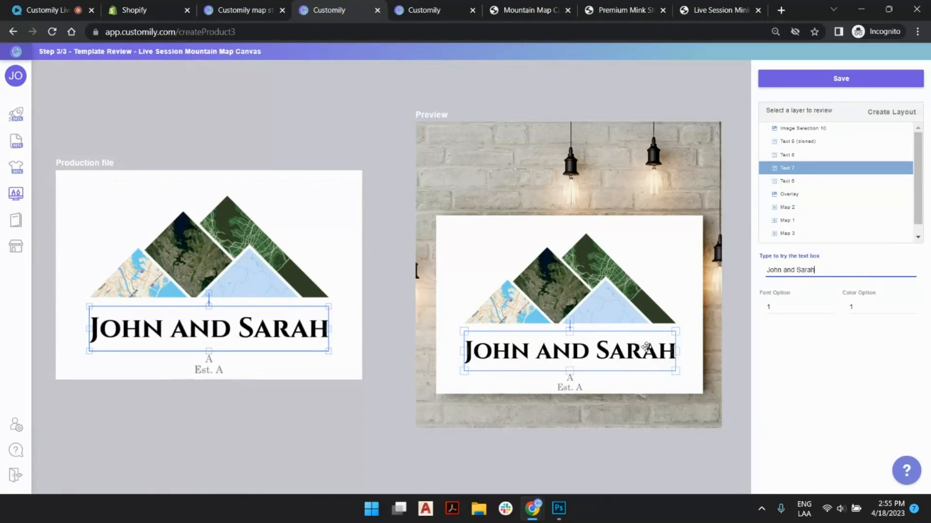
click(267, 127)
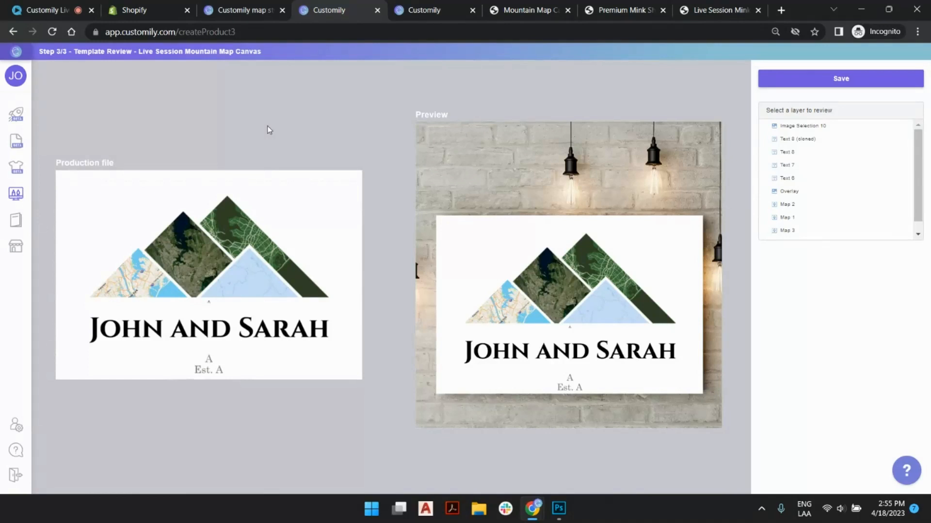
- Save the template, proceed to connecting it with a Shopify product, and open the Live Session Mountain Map Canvas product
click(828, 81)
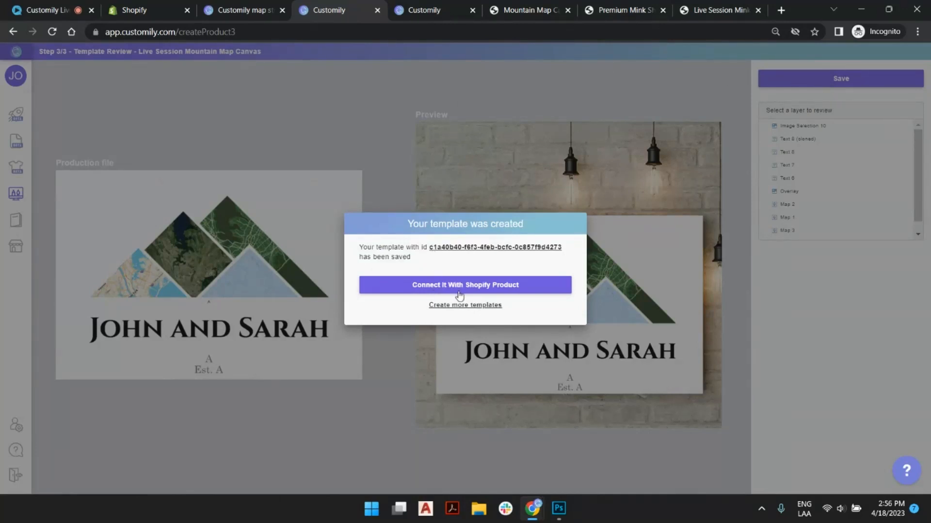
click(480, 286)
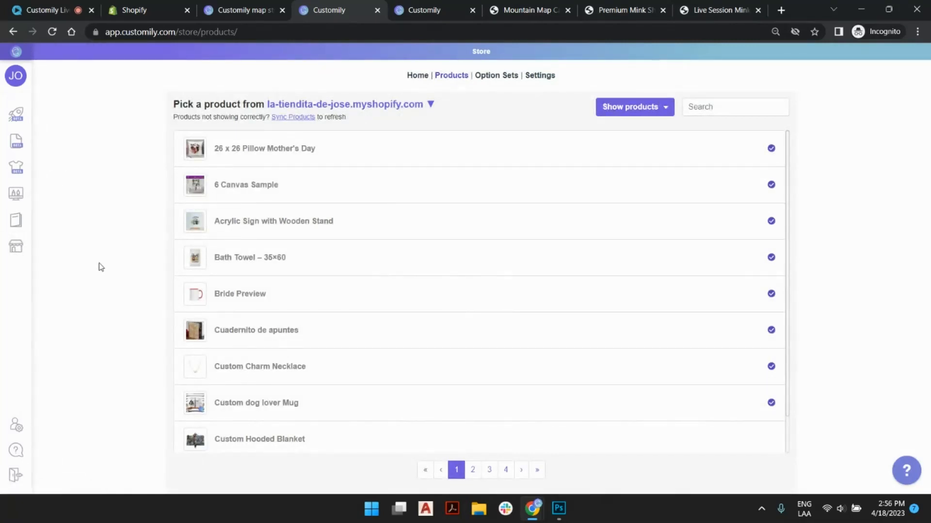
scroll(562, 230, down, 1)
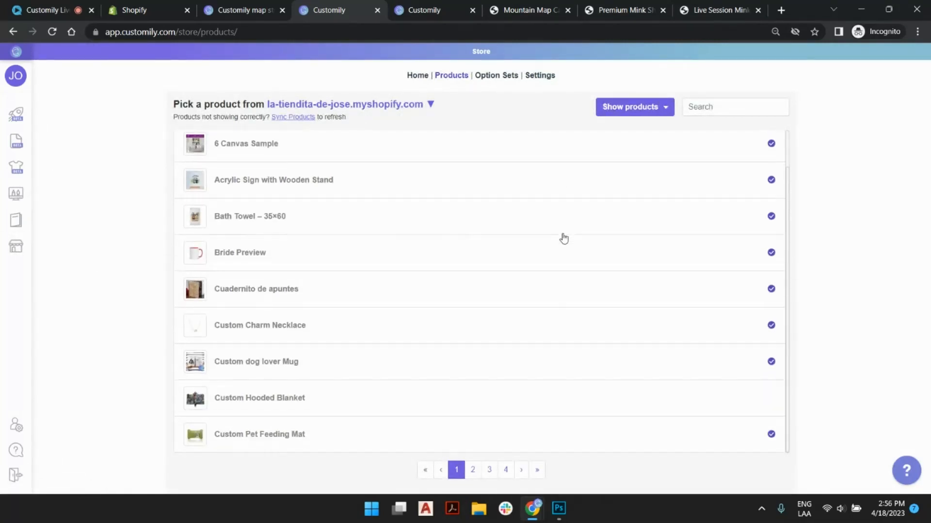
click(474, 470)
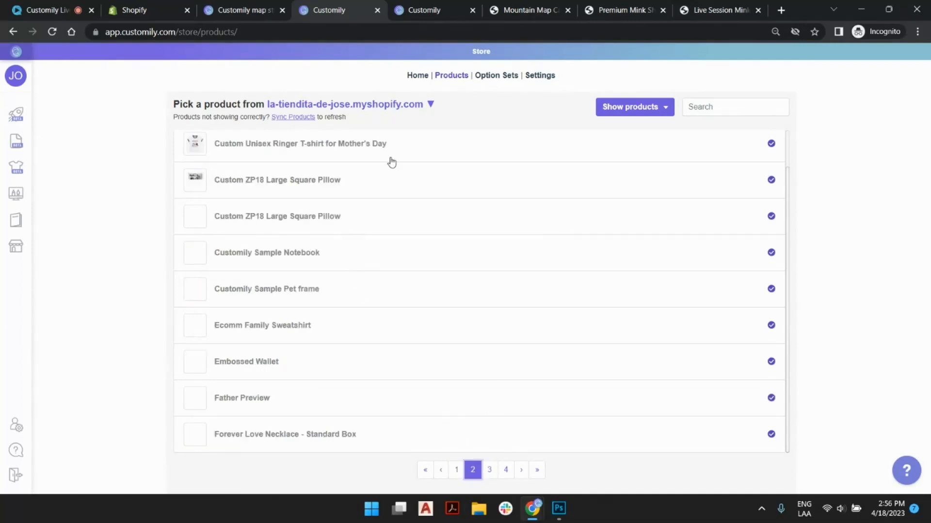
click(487, 468)
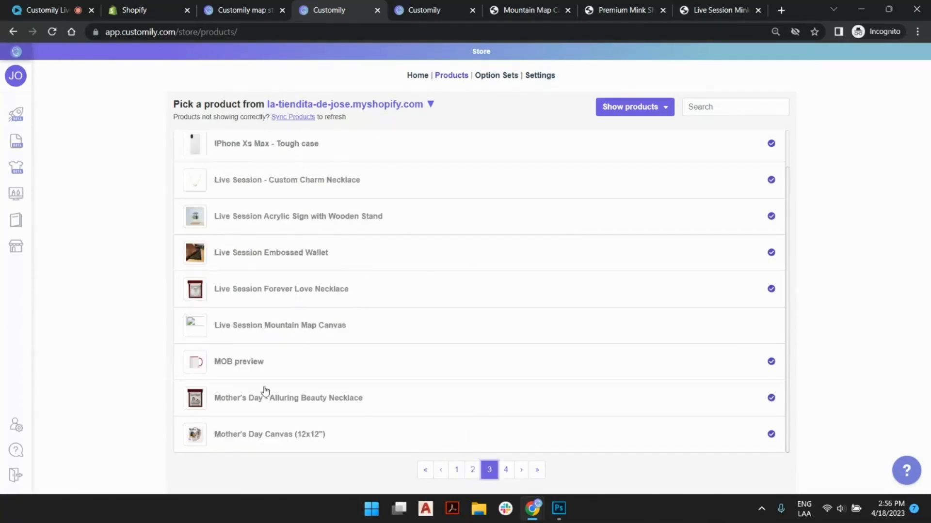
click(320, 328)
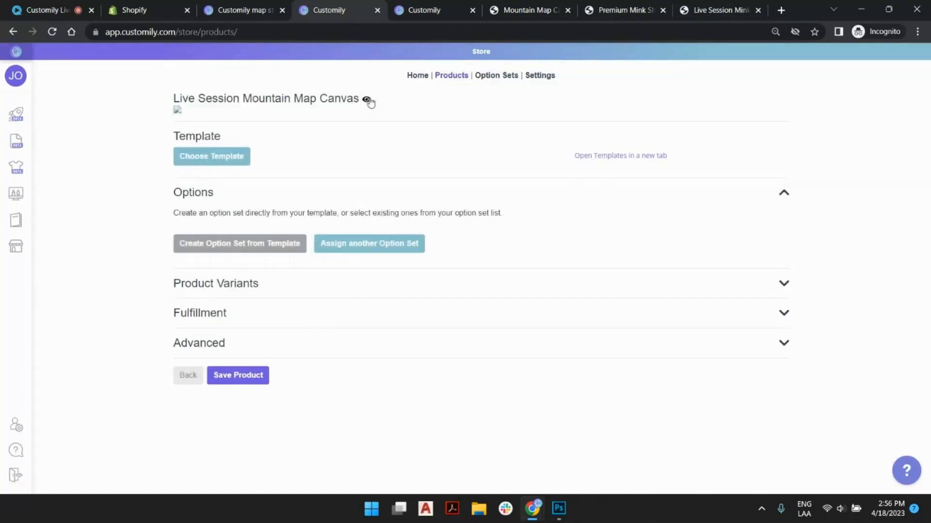
- Return to the product list, sync the store's products, and reopen the Live Session Mountain Map Canvas product
click(189, 371)
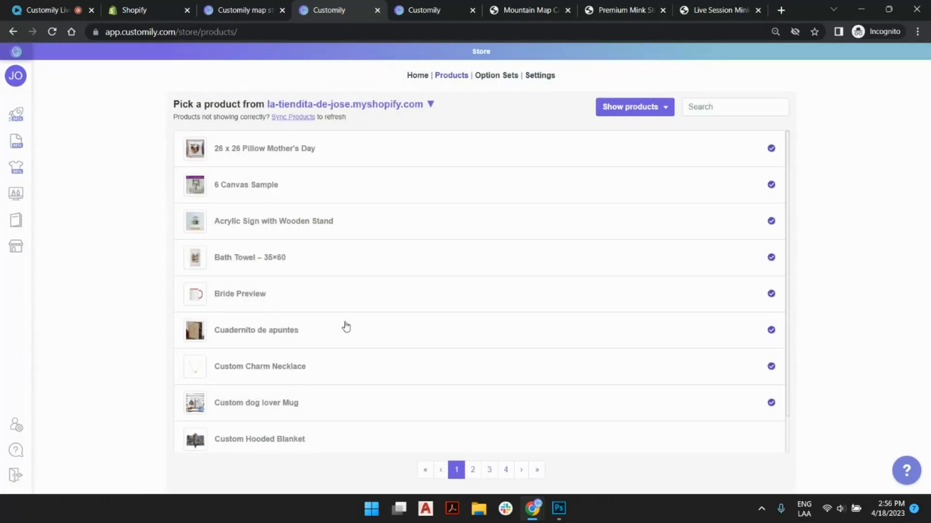
click(489, 470)
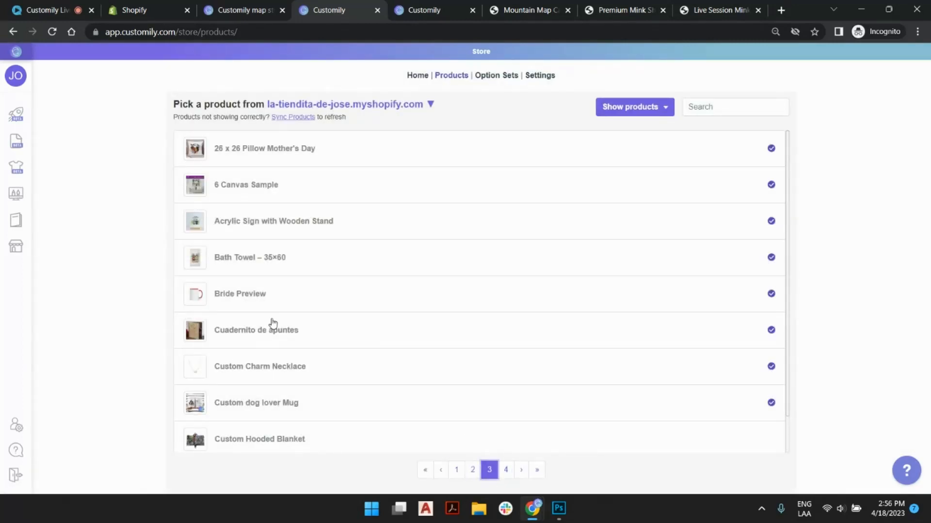
click(302, 118)
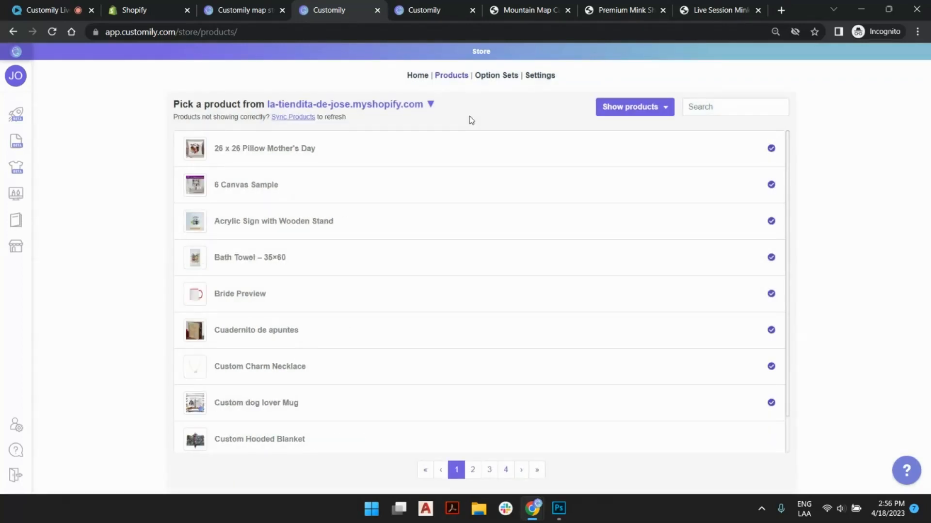
click(490, 470)
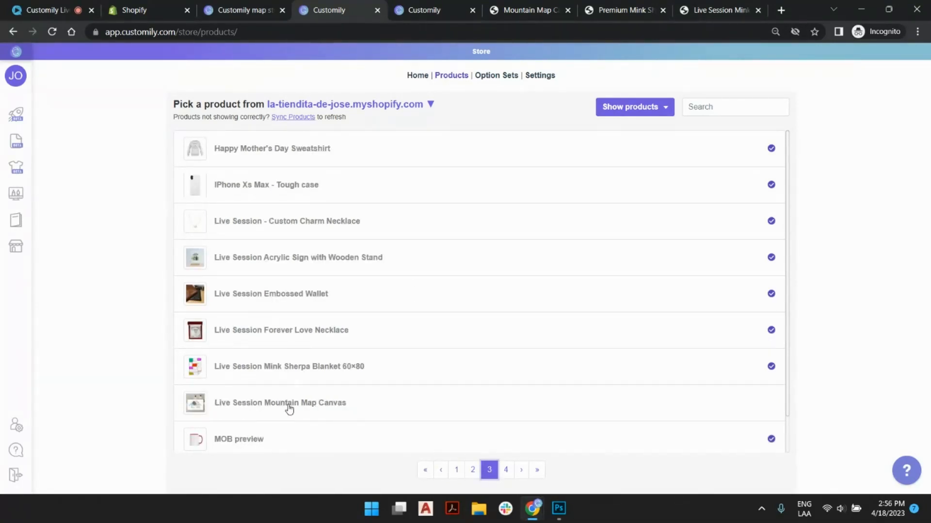
click(313, 410)
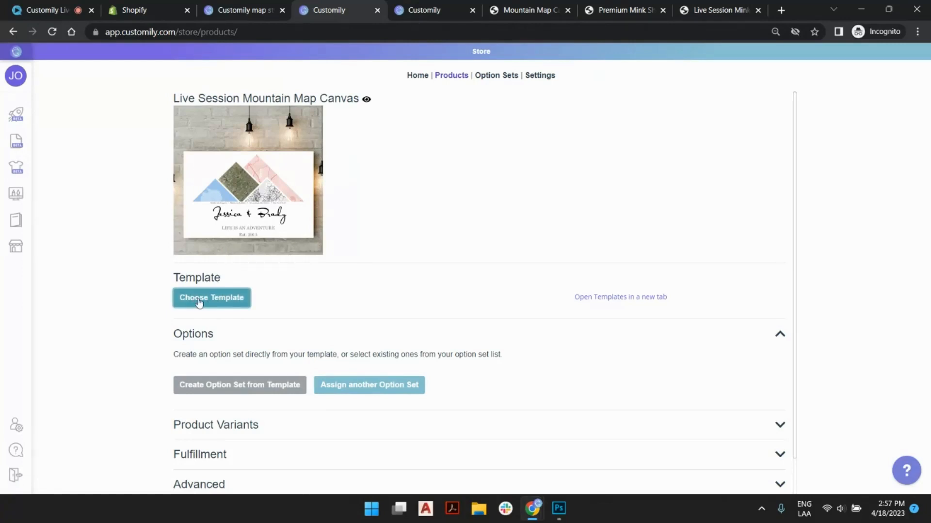
- Assign the Live Session Mountain Map Canvas template to the product, and create and save its option set
click(225, 298)
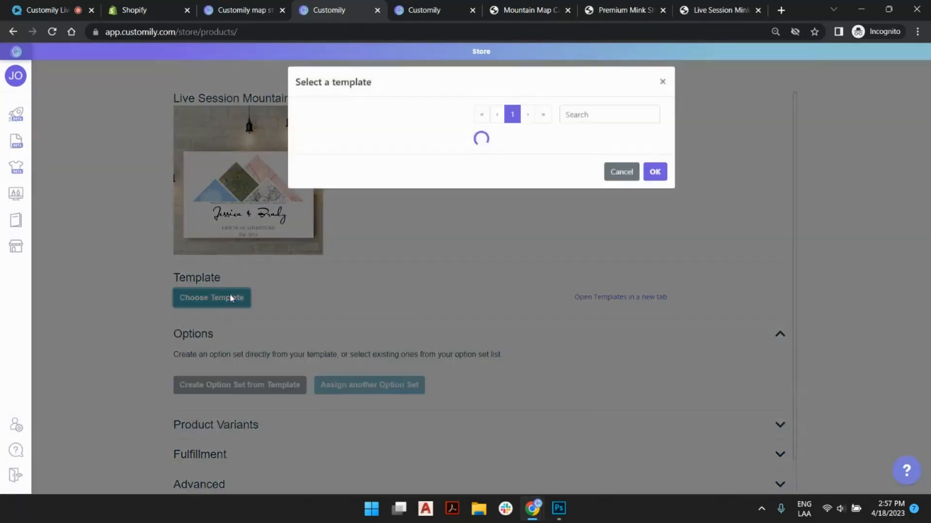
click(509, 121)
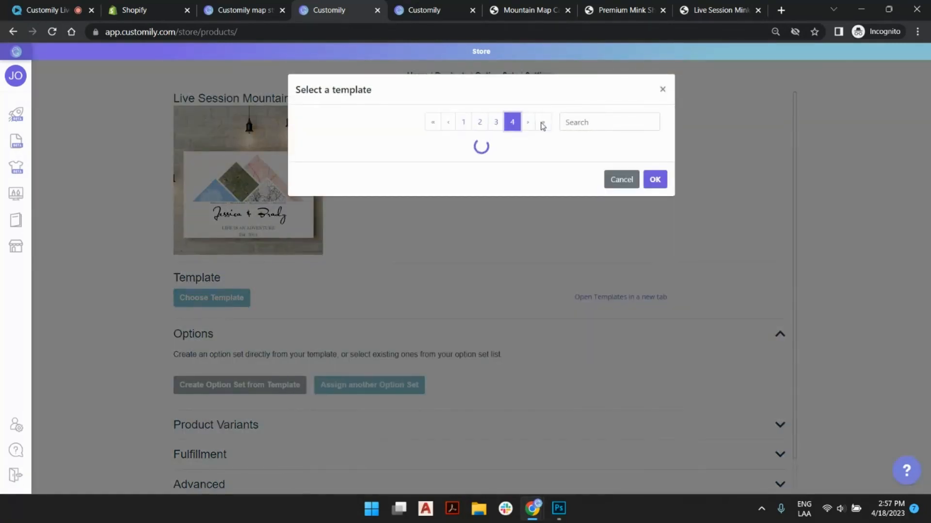
scroll(478, 291, down, 1)
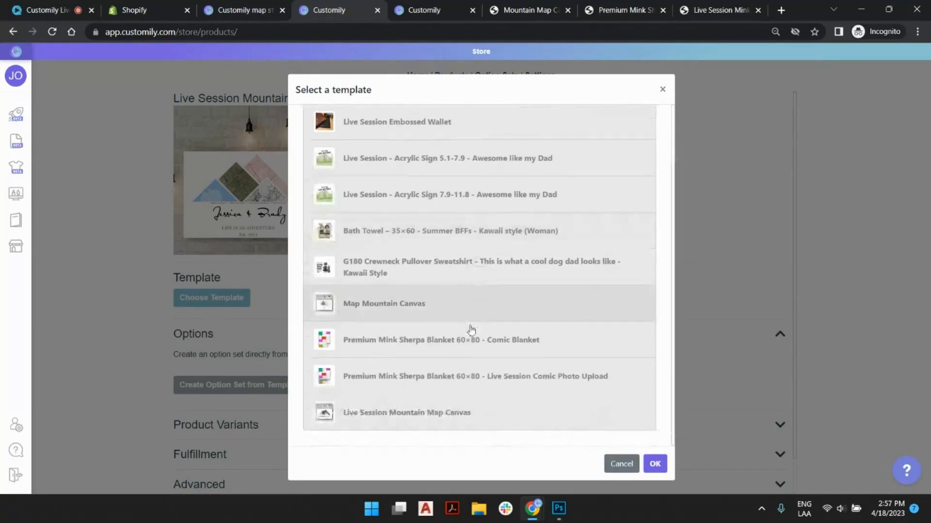
double_click(453, 414)
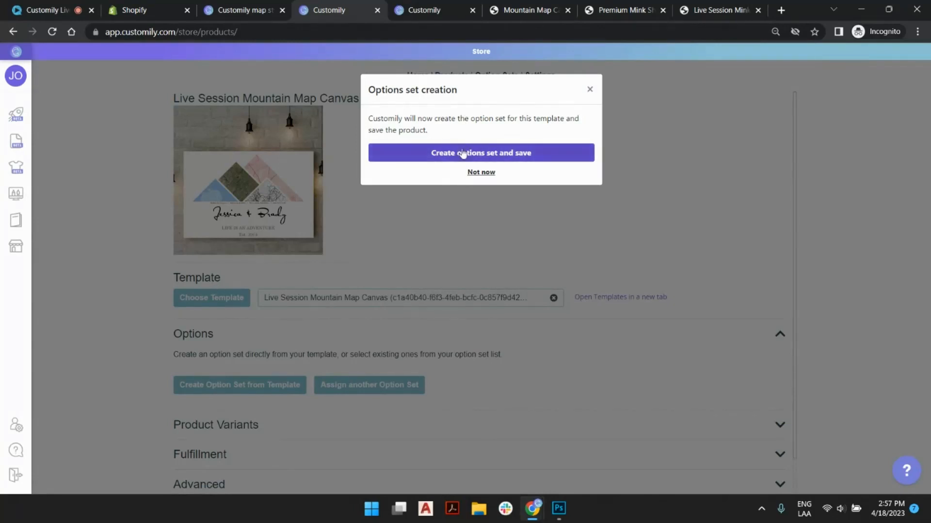
click(463, 154)
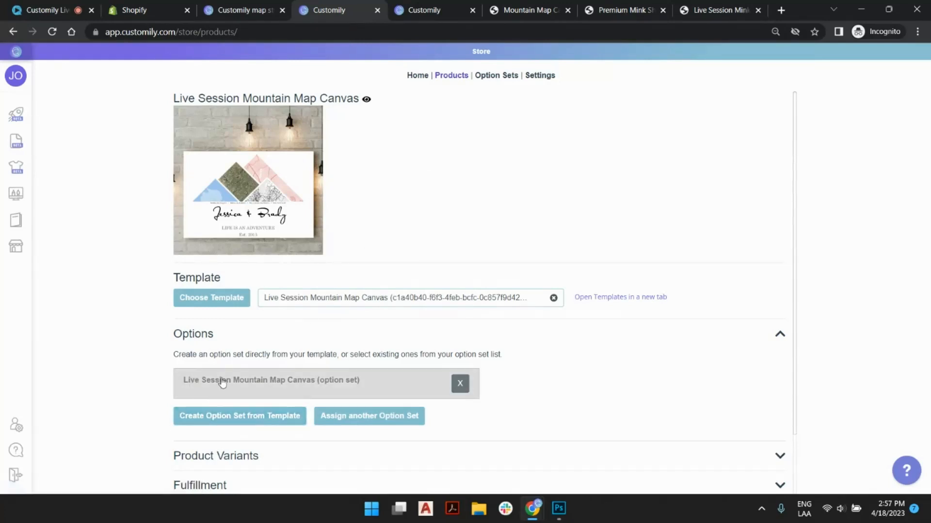
- Save the product and view its page in the Shopify store
scroll(360, 387, down, 2)
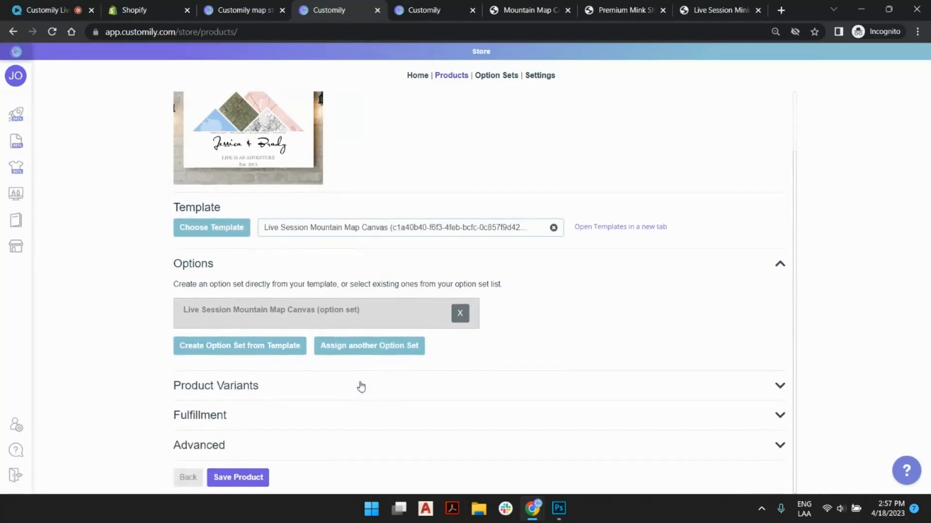
click(246, 478)
scroll(363, 145, up, 2)
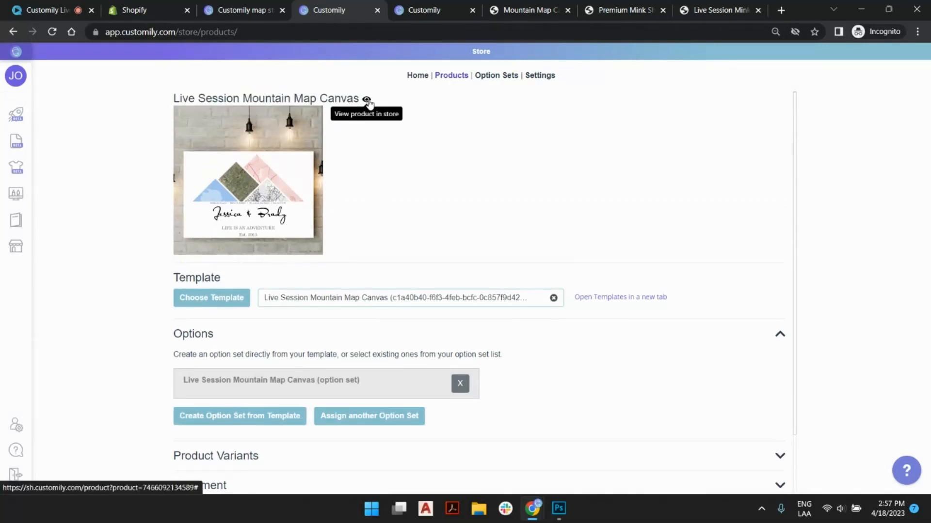
click(367, 100)
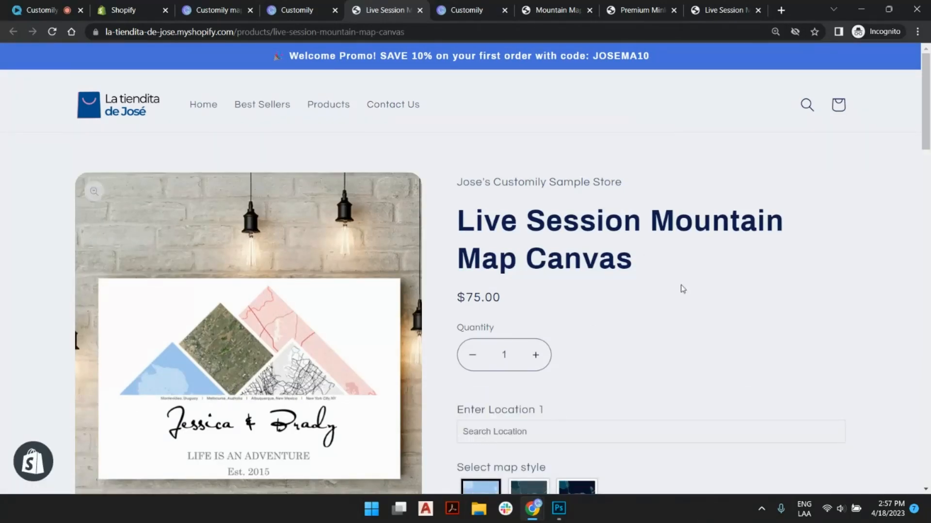
- Set the map styles to dark blue for Location 1, Pop Art for Location 2, beige and teal for Map 3, and monochrome red for Map 4
scroll(650, 224, down, 3)
scroll(652, 208, down, 1)
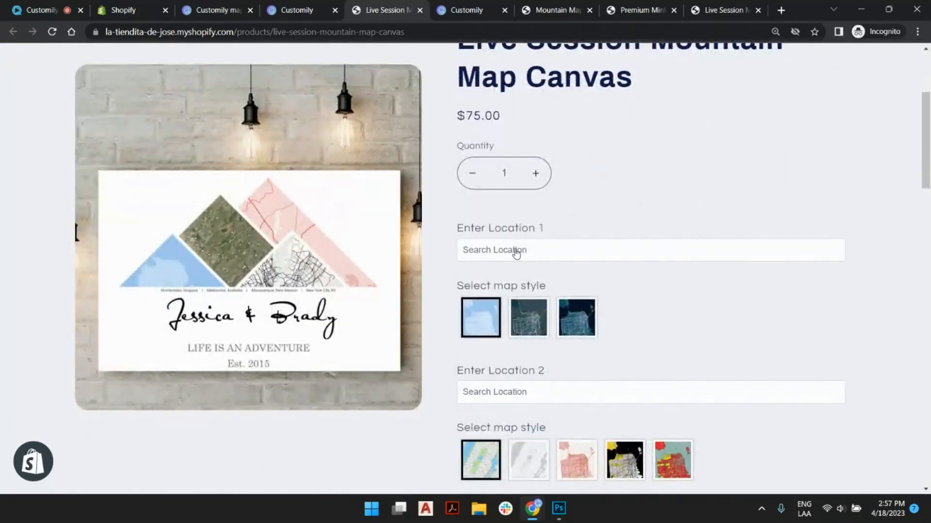
scroll(557, 223, down, 3)
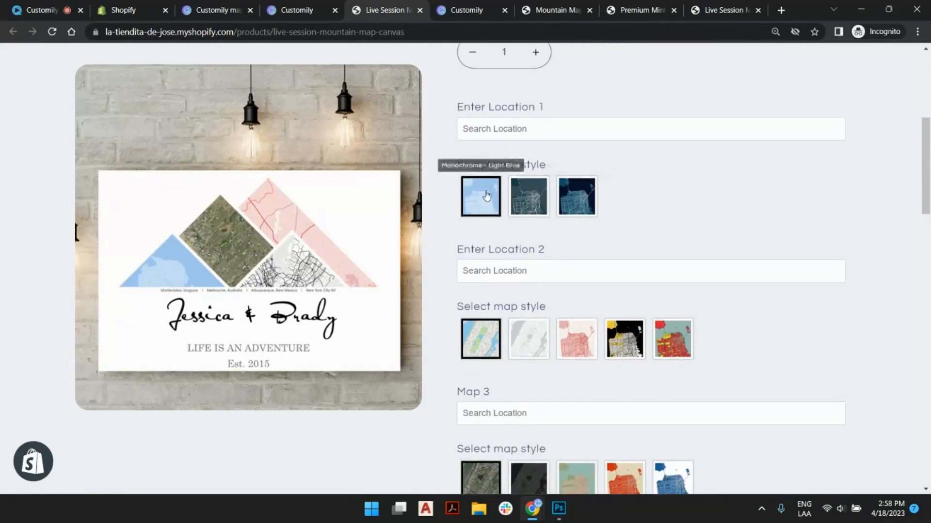
click(582, 195)
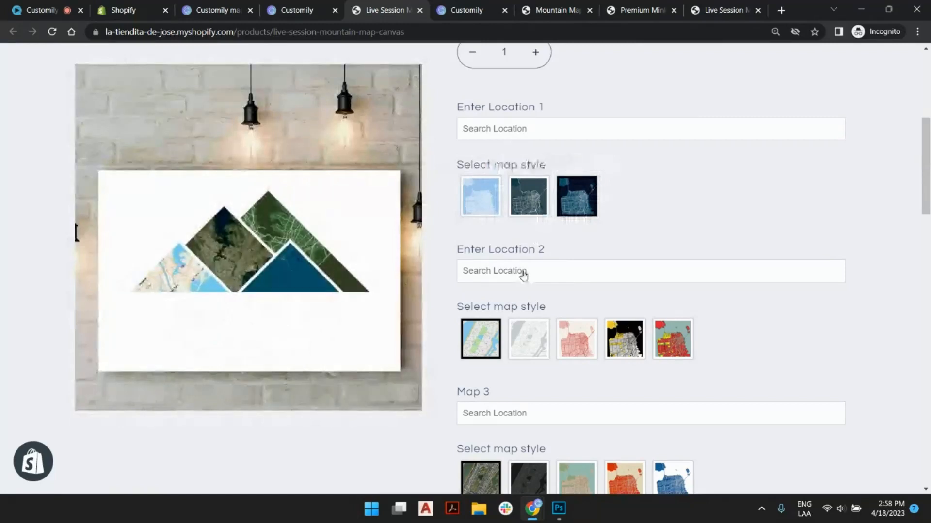
click(673, 339)
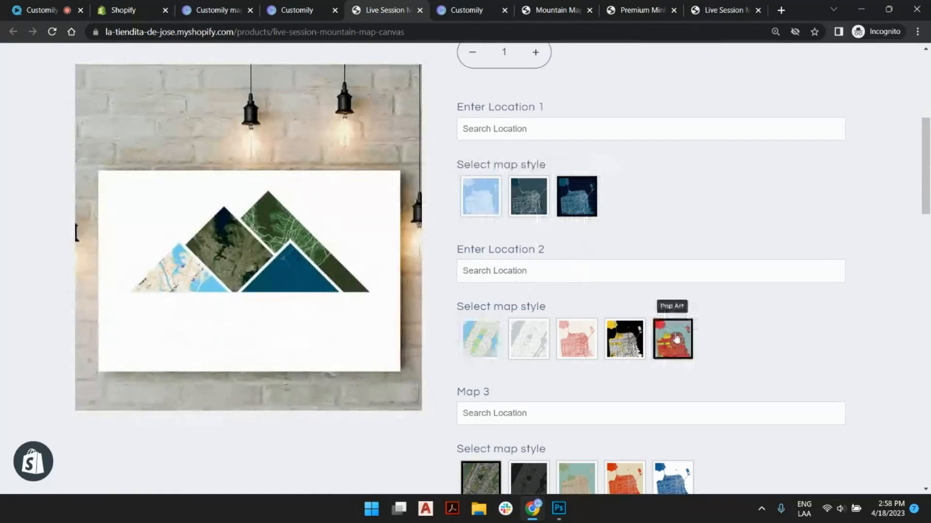
scroll(651, 277, down, 2)
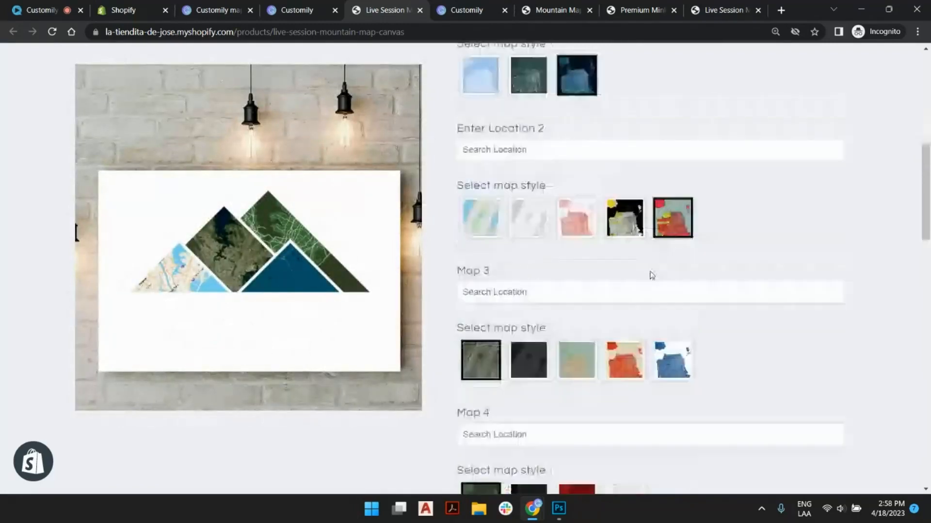
click(576, 363)
scroll(582, 271, down, 3)
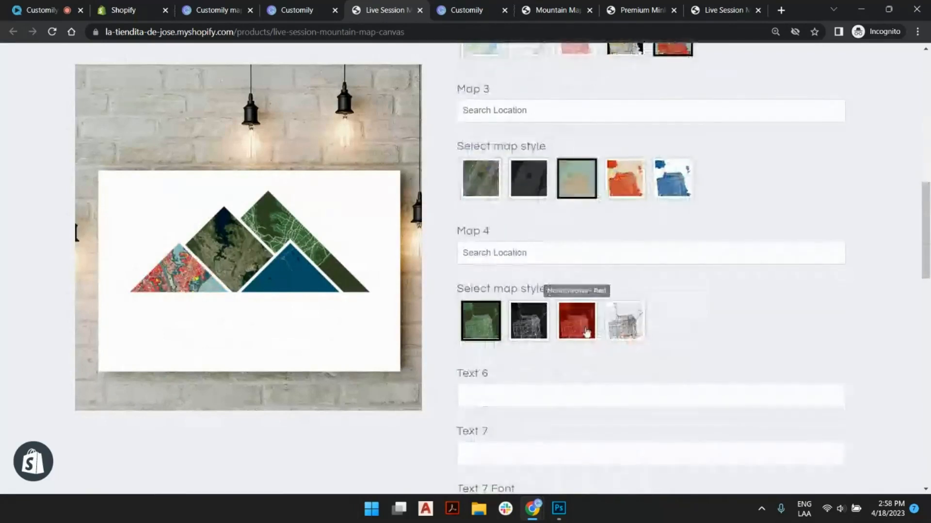
click(585, 332)
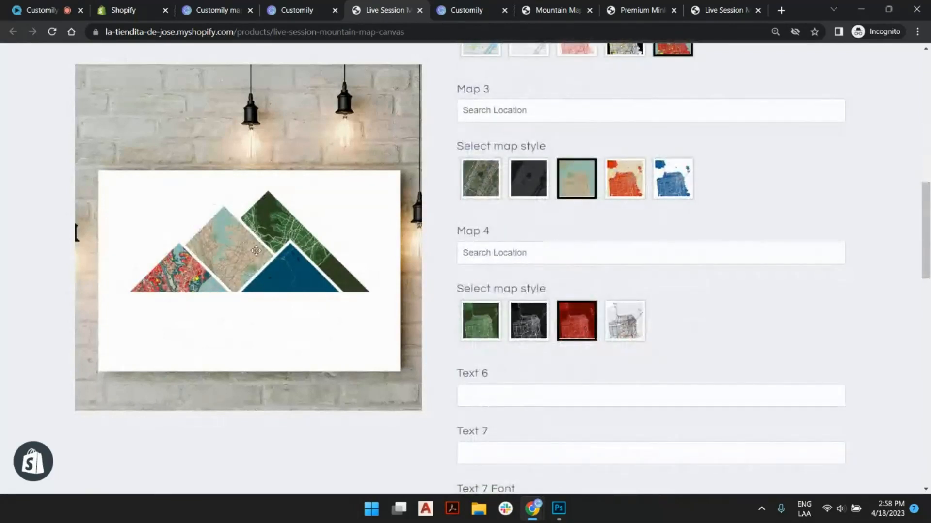
- Zoom Map 4's location out to the wider coastal area and apply that view to the canvas
click(533, 251)
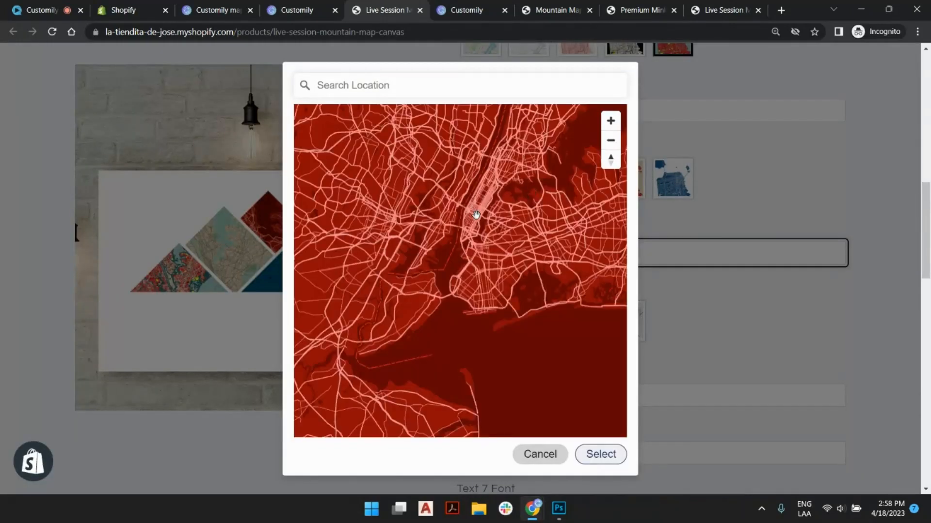
scroll(476, 216, down, 5)
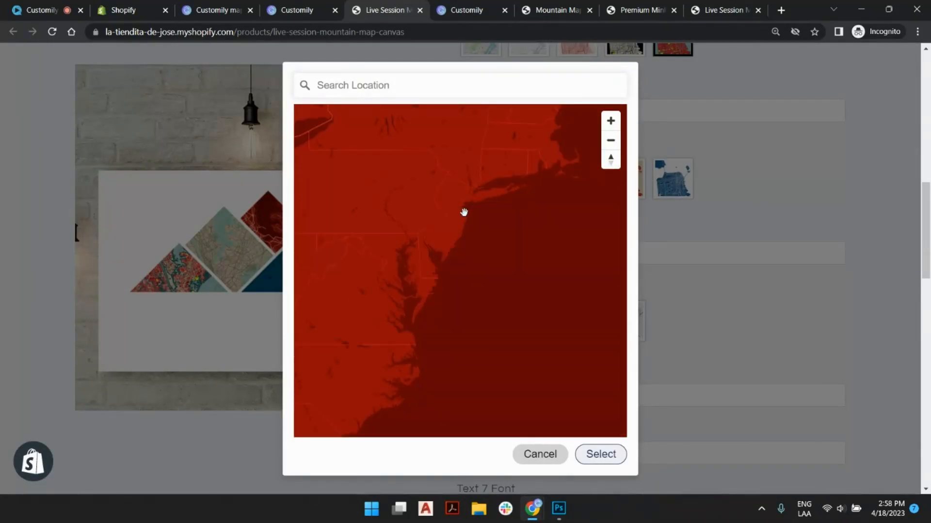
click(597, 454)
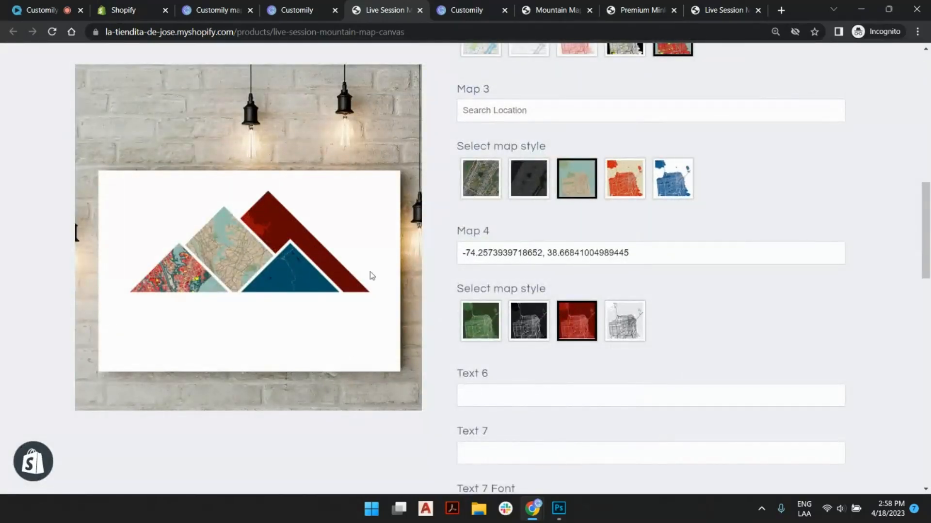
- Fill in Text 6 with "Mountains and valleys" and Text 7 with a sample couple's names joined by an ampersand
scroll(720, 285, down, 3)
scroll(720, 286, down, 3)
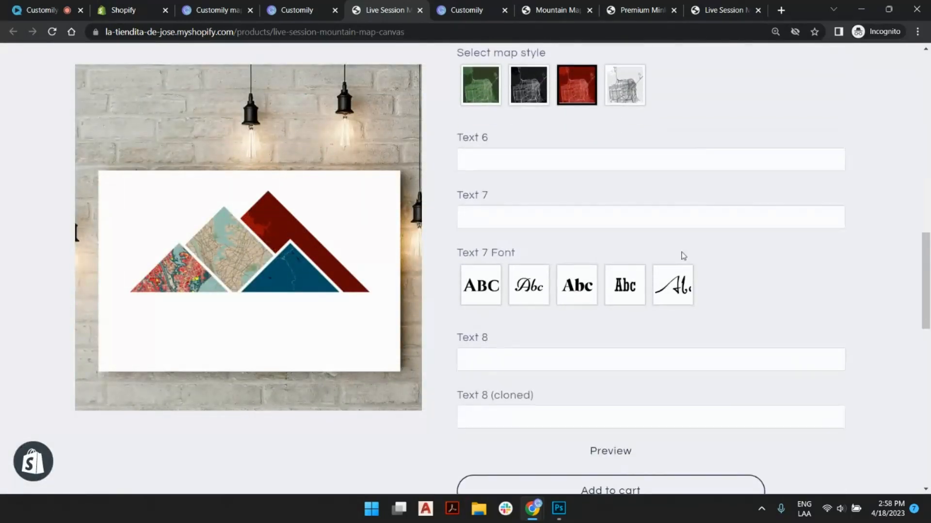
click(515, 154)
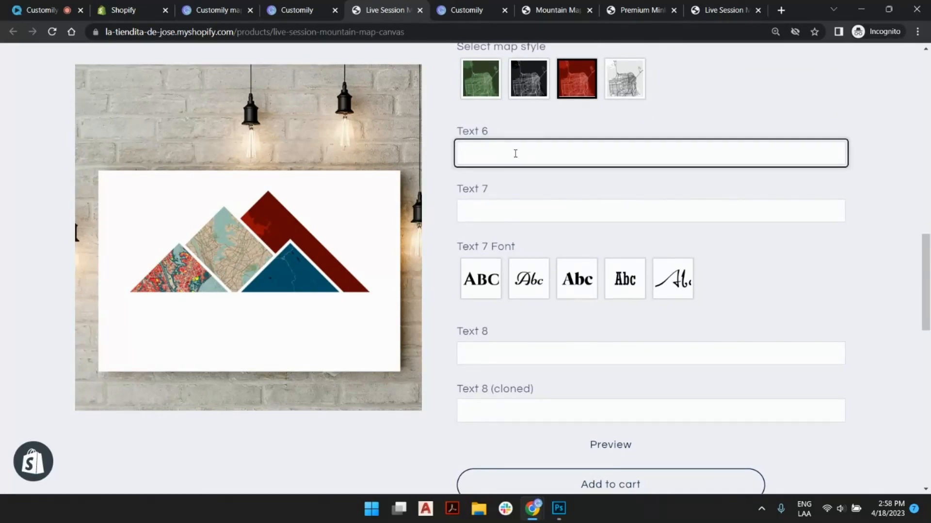
text(Mountains and valleys)
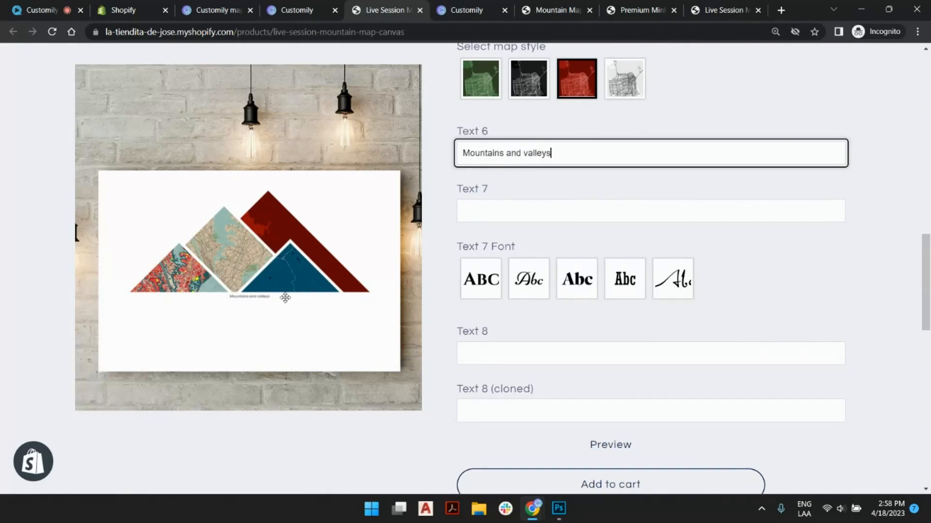
click(514, 212)
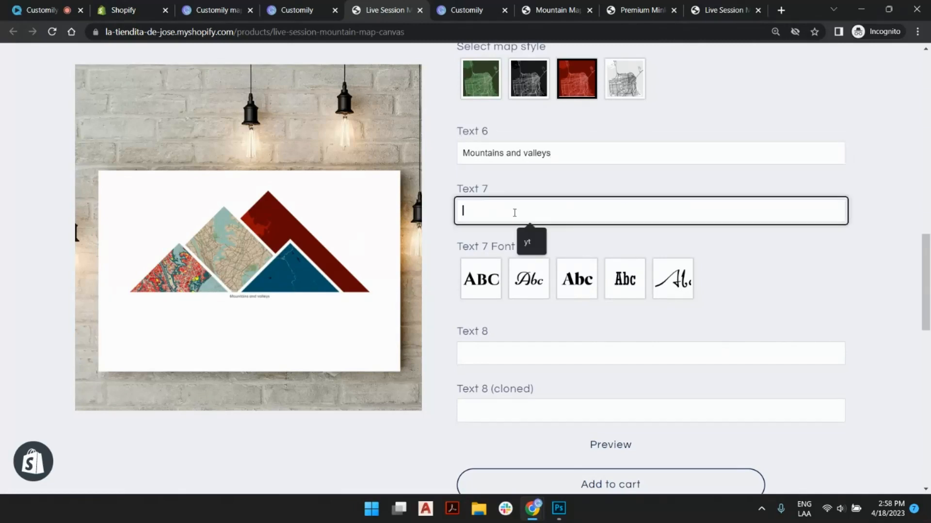
text(John )
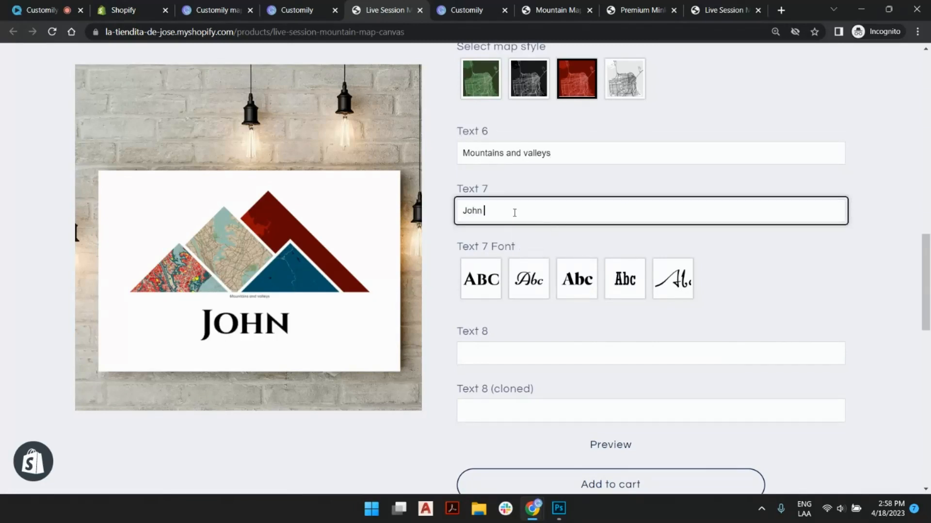
text(& Sarah)
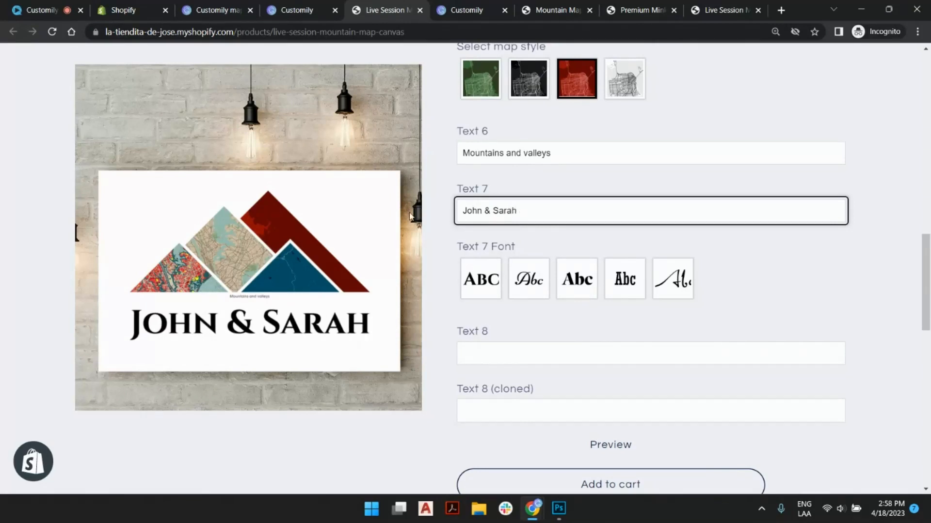
- Set Text 7's font to Niconne and fill in Text 8 with "Life is an adventure" and Text 8 (cloned) with "2009"
click(533, 280)
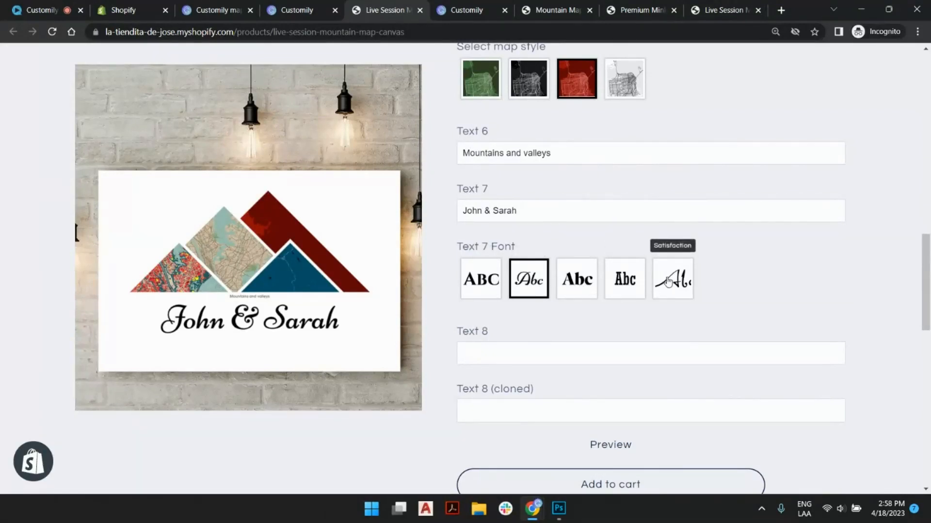
click(551, 355)
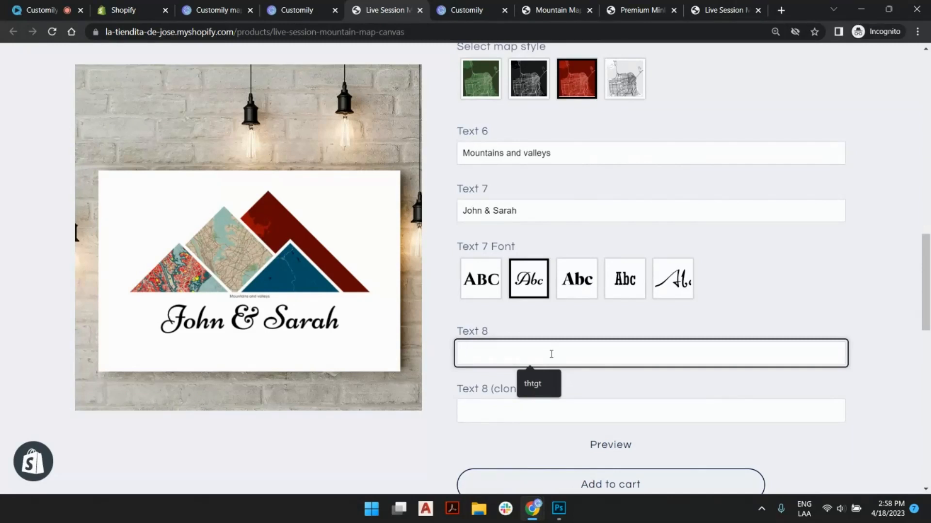
text(Life is an ad)
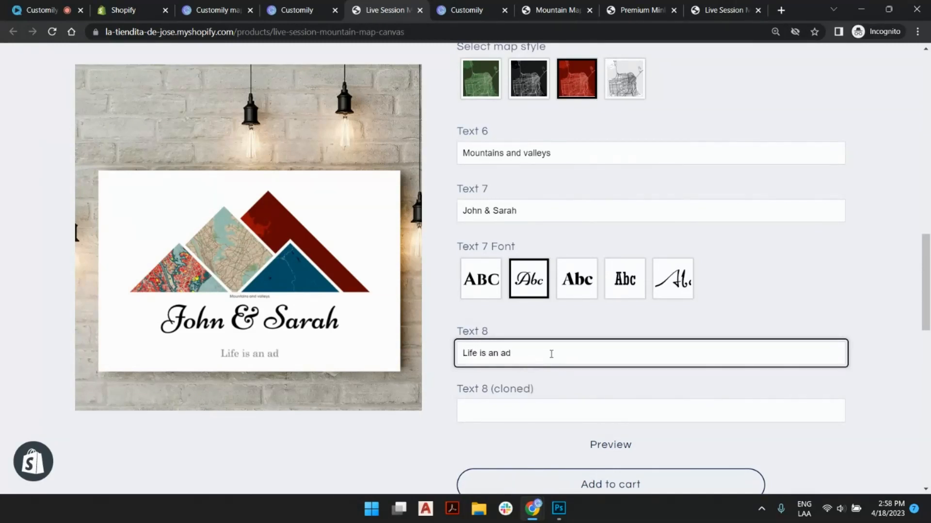
text(venture)
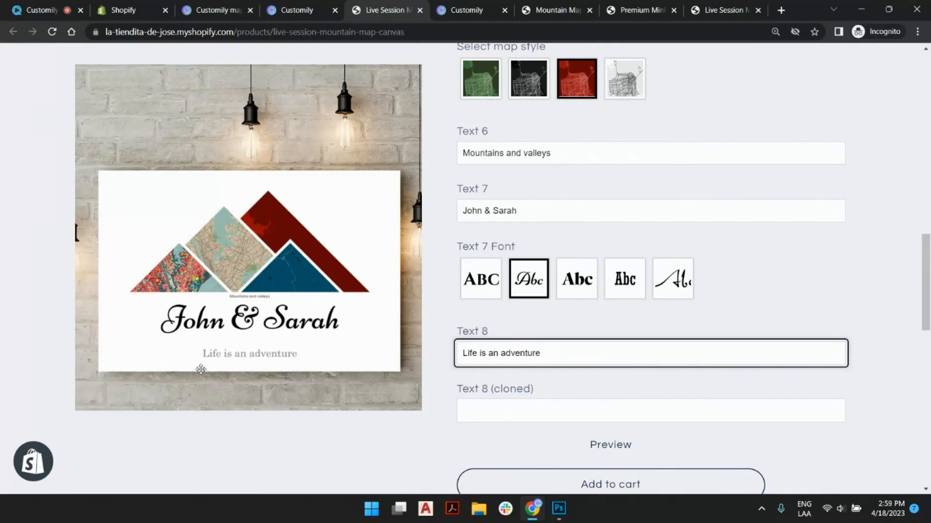
click(560, 411)
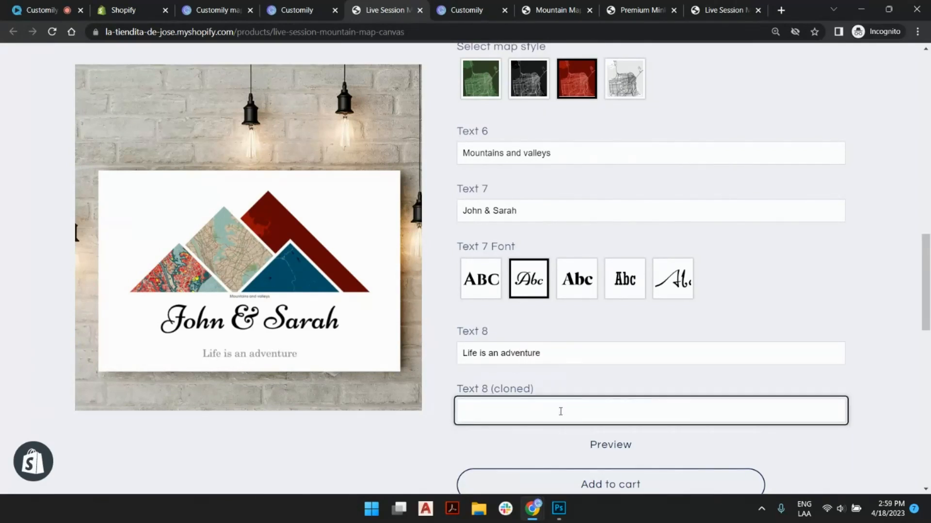
text(2009)
click(548, 185)
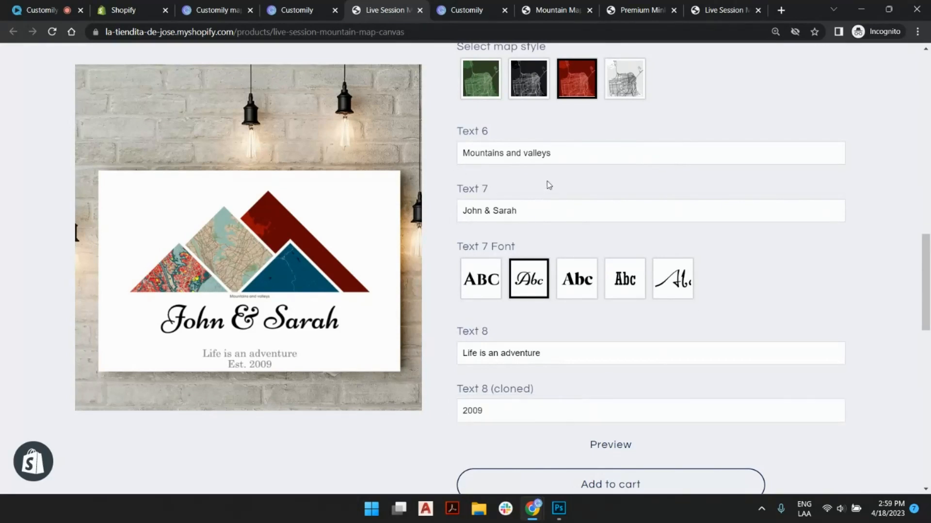
- Open the Live Session Mountain Map Canvas option set in Customily and relabel the Text 6 option as "Type your locations"
click(304, 6)
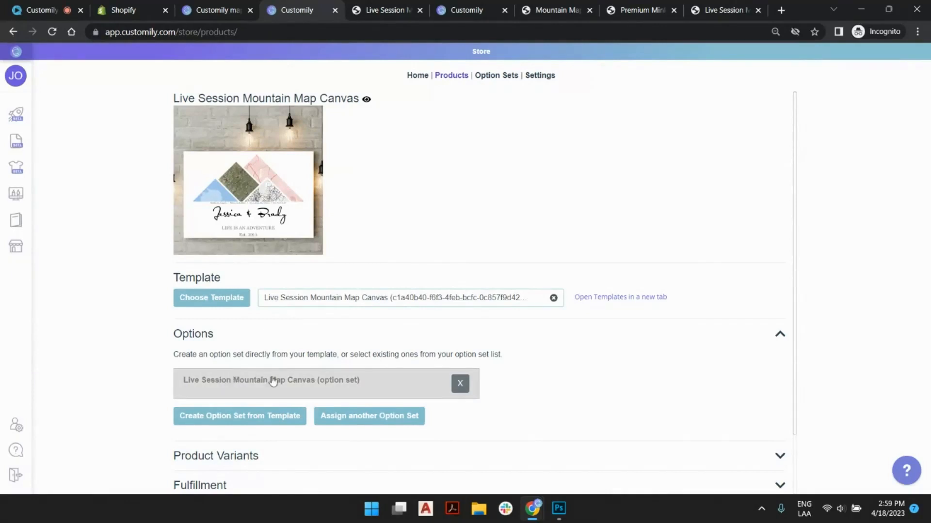
click(279, 383)
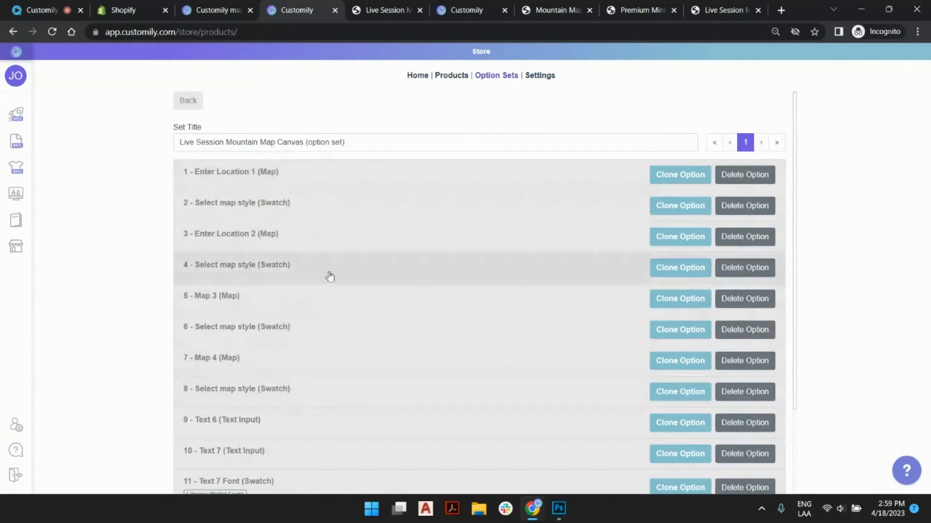
scroll(347, 180, down, 3)
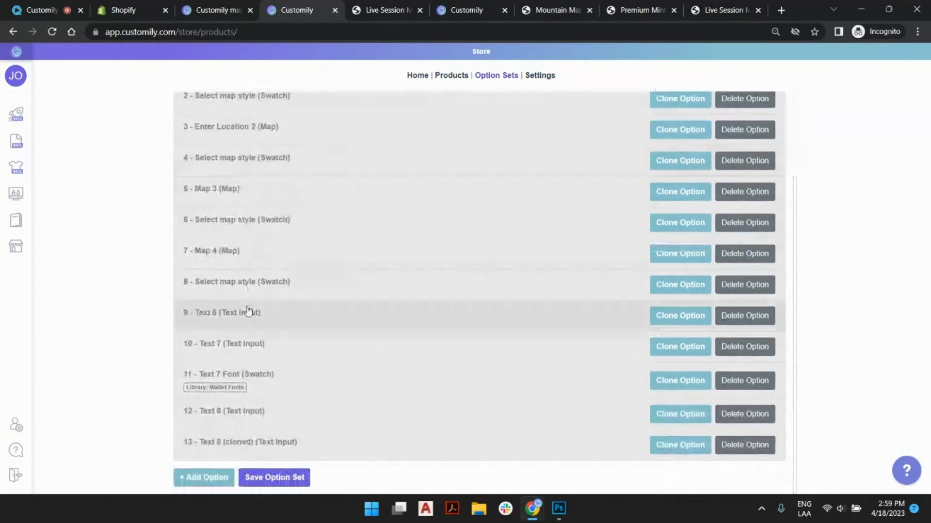
click(243, 324)
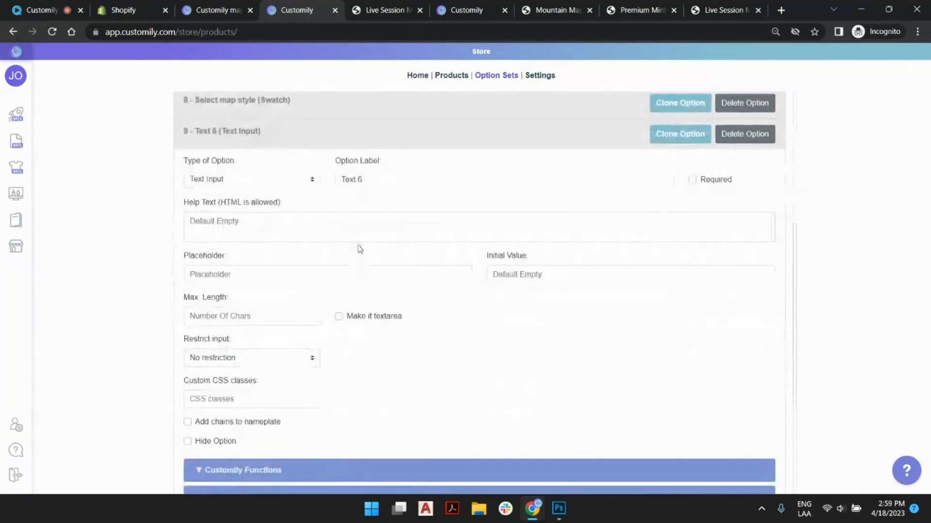
click(369, 178)
key(ctrl+a)
text(Type your locations)
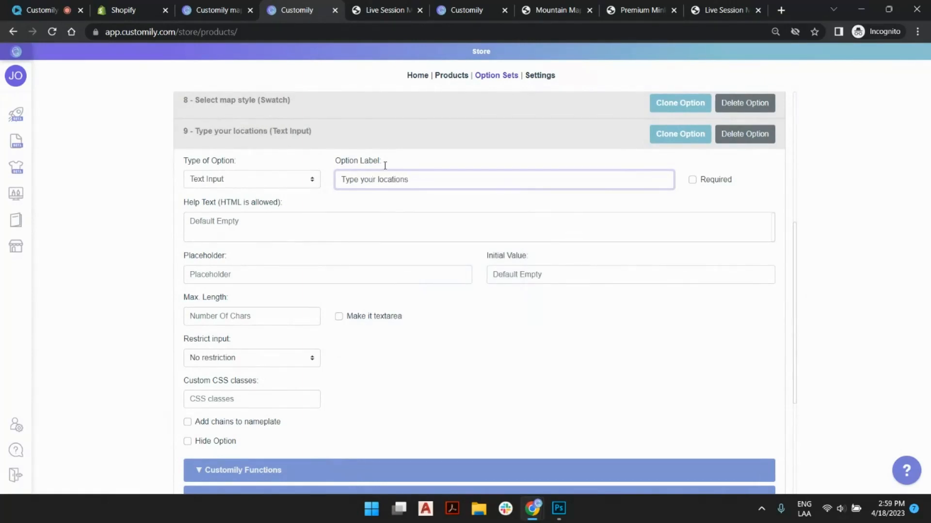
- Change the label of the Text 7 text input option to "Type your names"
scroll(414, 187, down, 4)
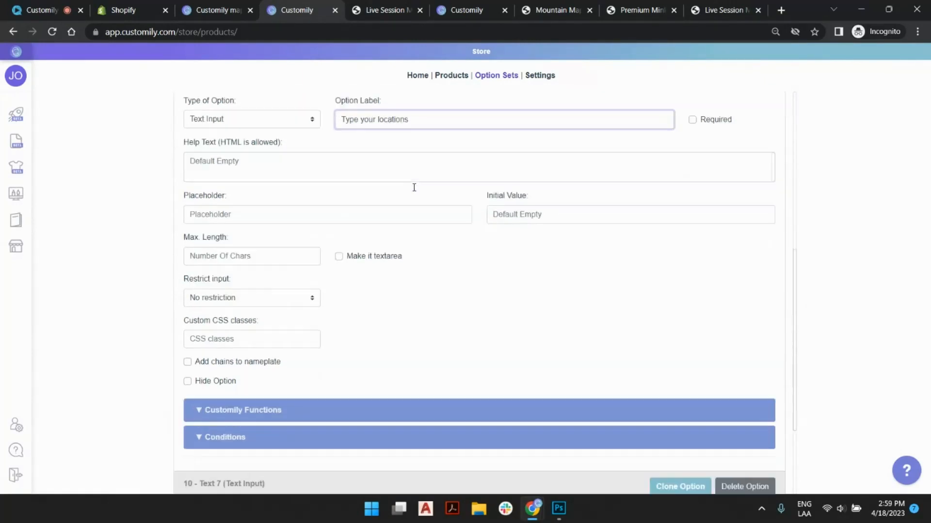
click(326, 339)
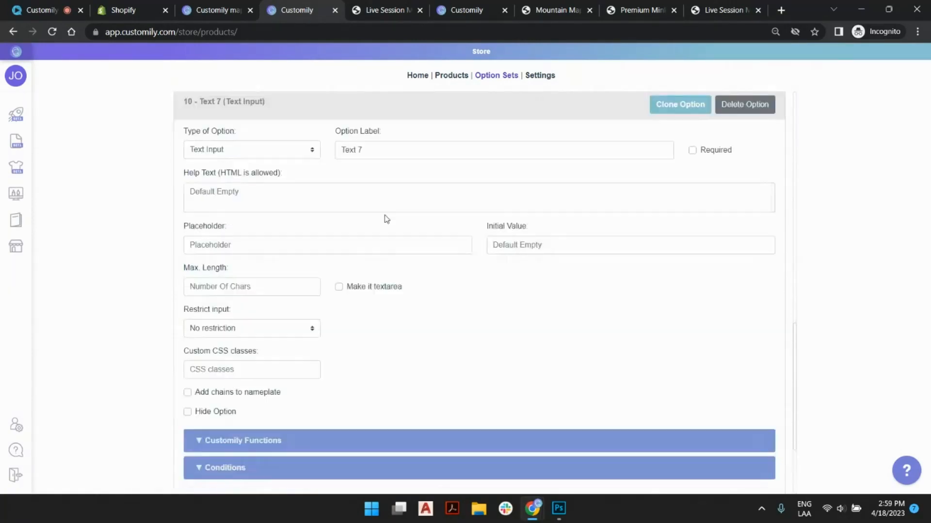
click(388, 149)
key(ctrl+a)
text(y)
key(BackSpace)
text(Ty)
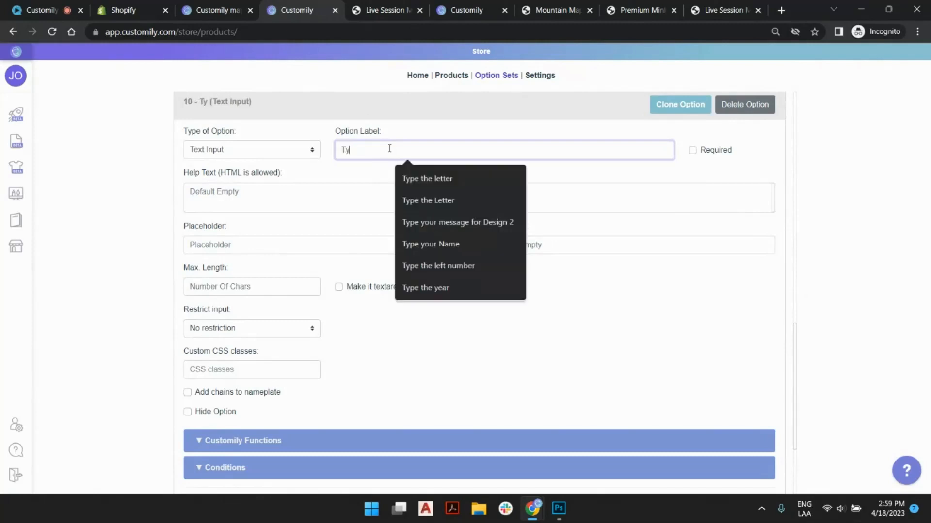
text(pe your names)
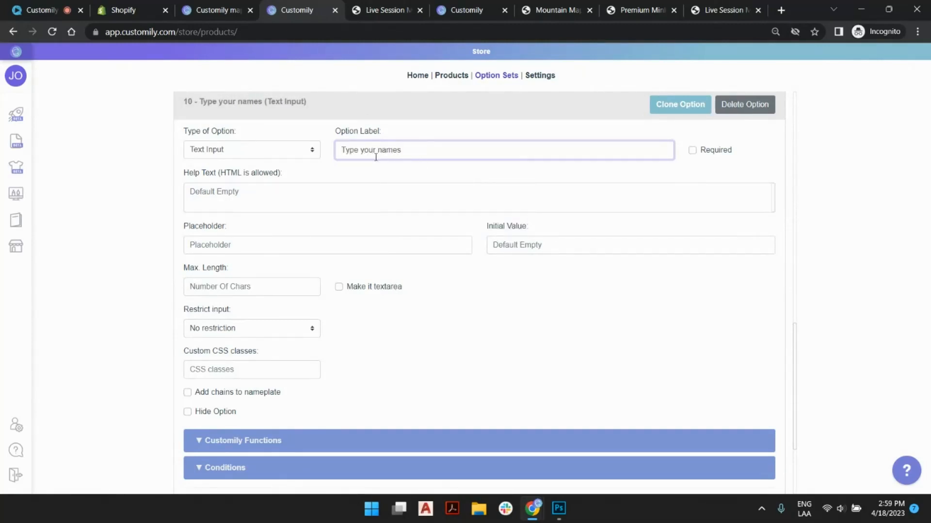
click(364, 111)
- Inspect the Text 7 Font option and the details of its Cinzel swatch value
click(379, 377)
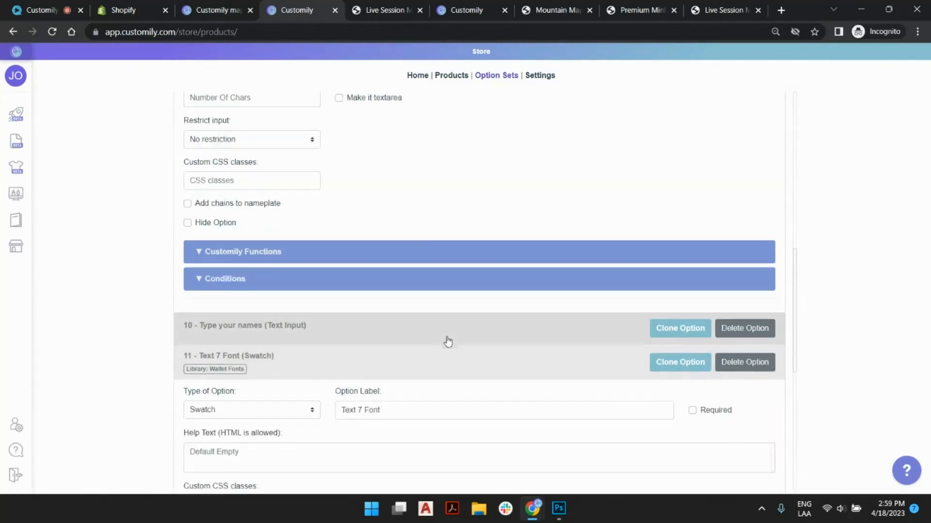
scroll(385, 177, down, 5)
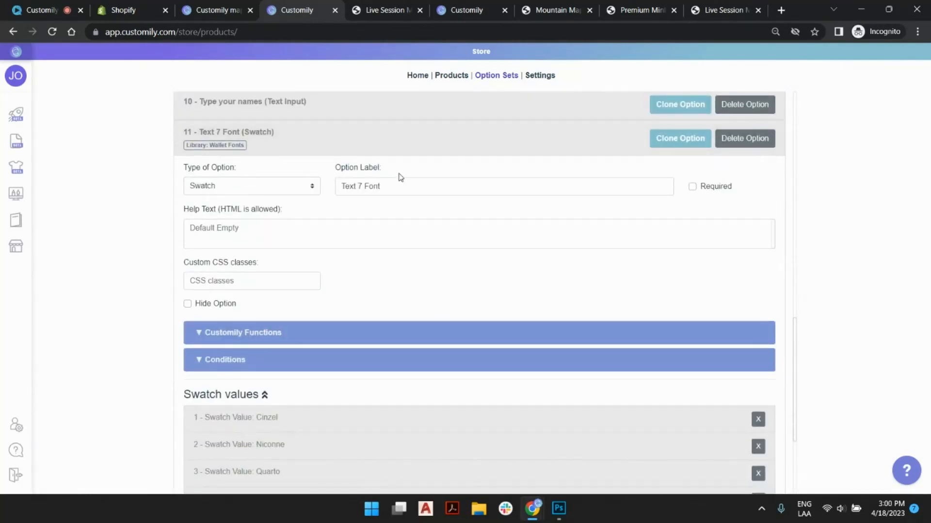
scroll(383, 184, down, 4)
click(336, 247)
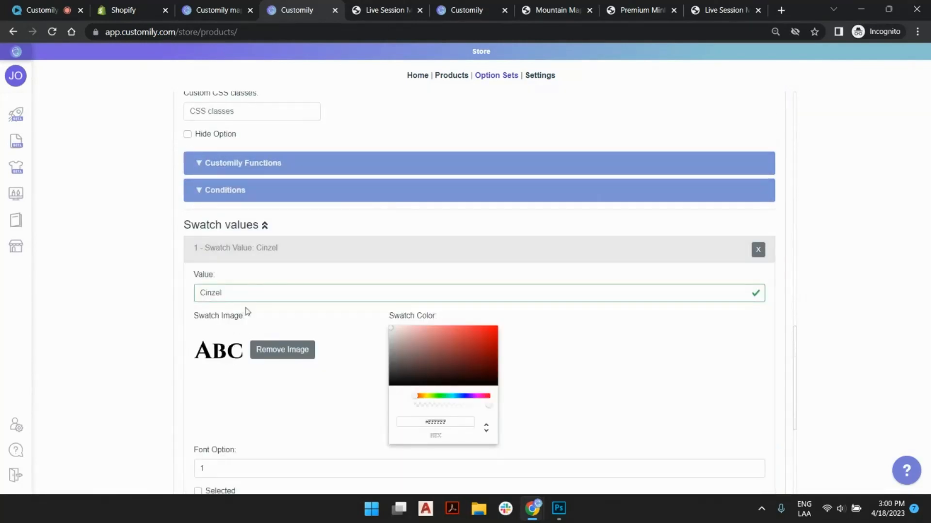
click(296, 249)
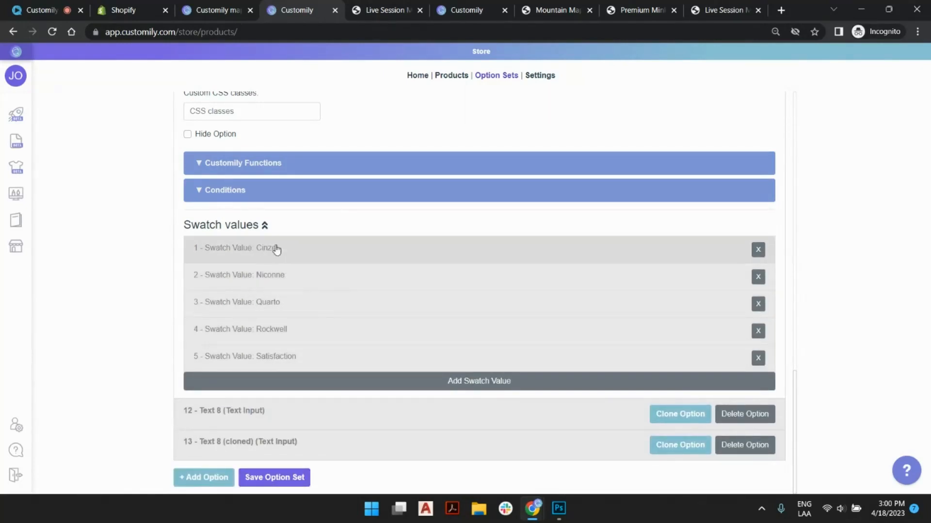
- Give the Text 8 option the initial value "LIFE IS AN ADVENTURE" and hide the option from customers
click(367, 412)
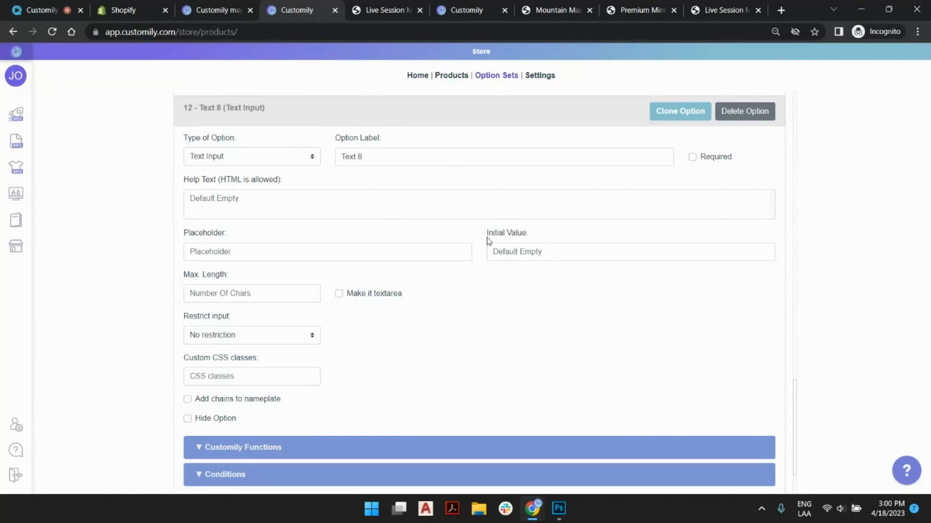
click(522, 252)
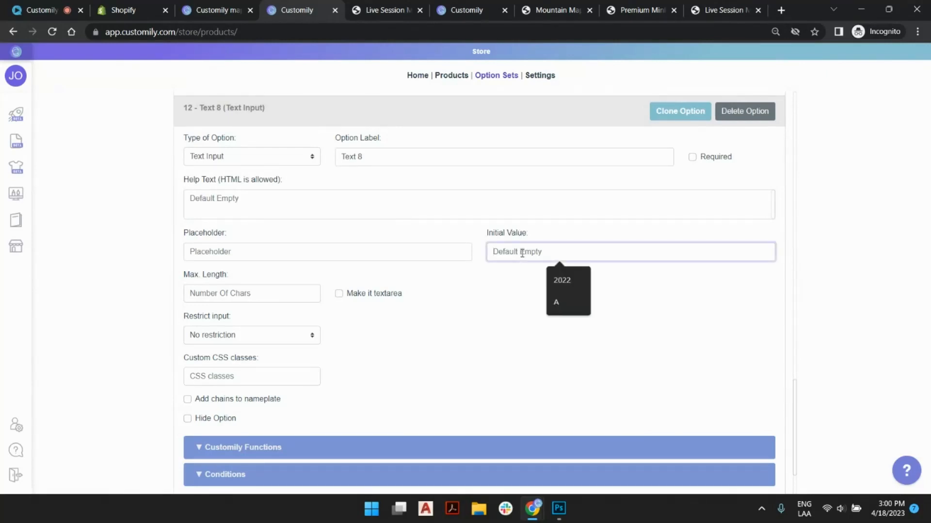
text(Ll)
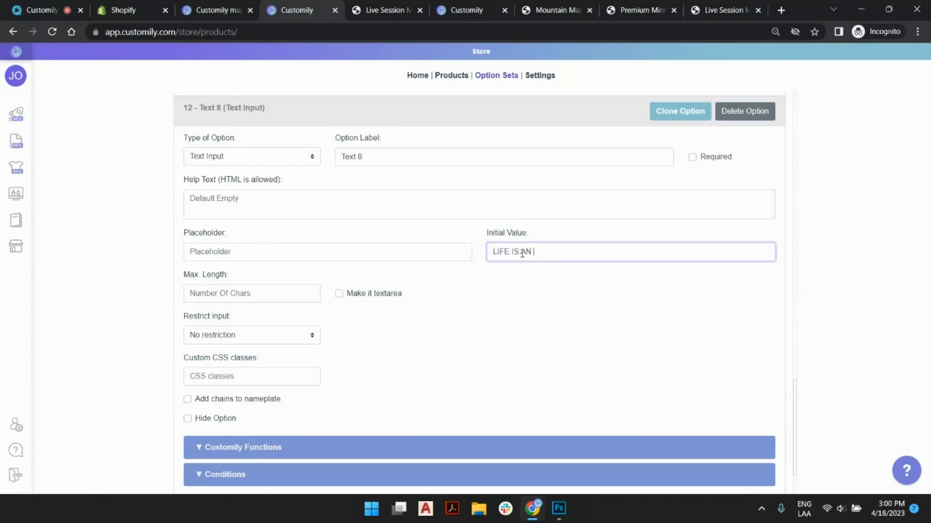
text(FE IS AN ADVENTURE)
scroll(614, 251, down, 2)
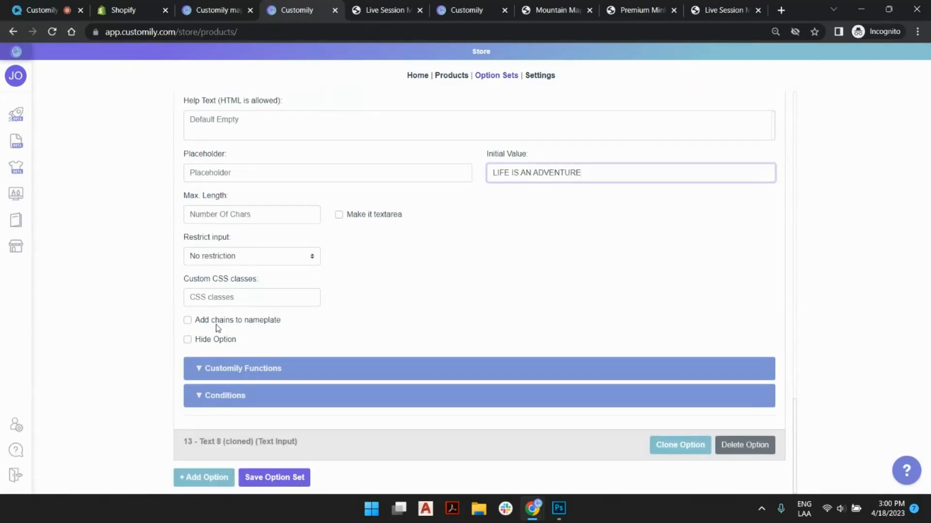
click(187, 340)
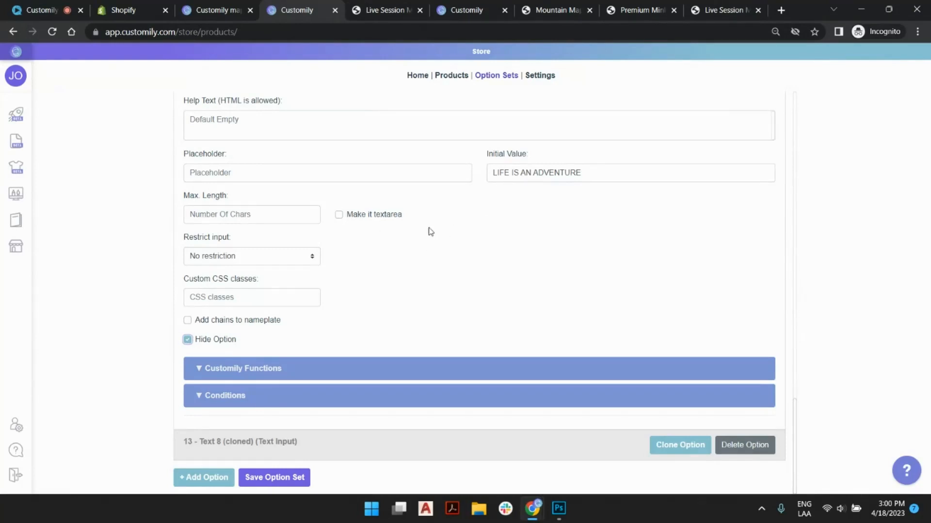
drag(491, 173, 593, 172)
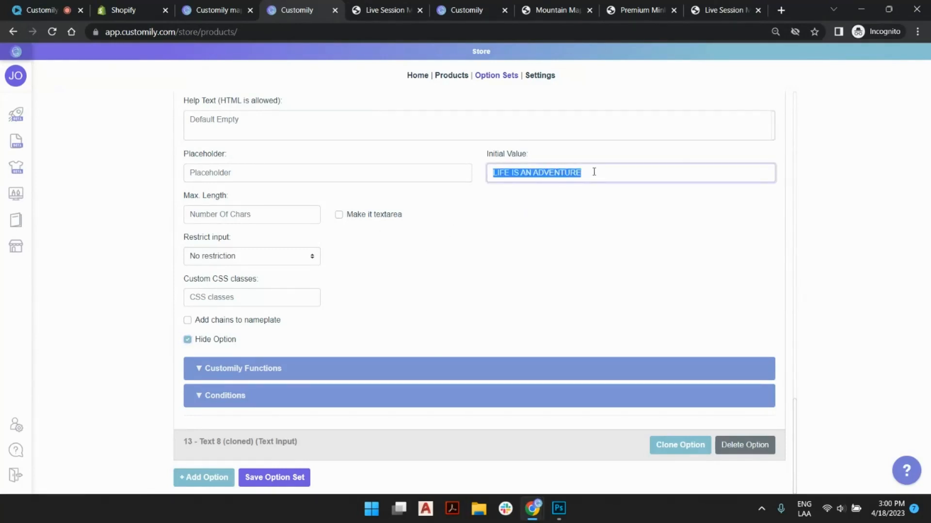
click(568, 172)
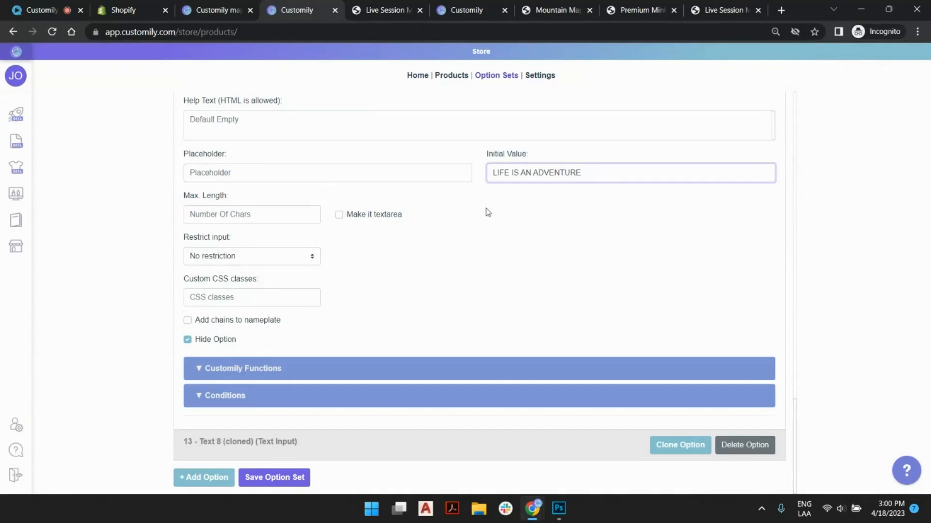
- Relabel the Text 8 (cloned) option as "Type the year" and set its initial value to 2012
click(366, 443)
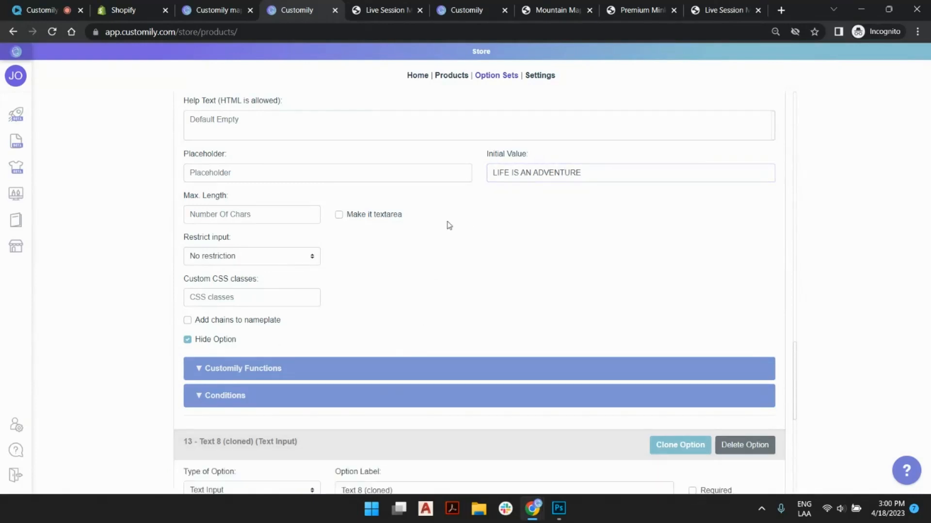
scroll(446, 225, down, 5)
triple_click(413, 191)
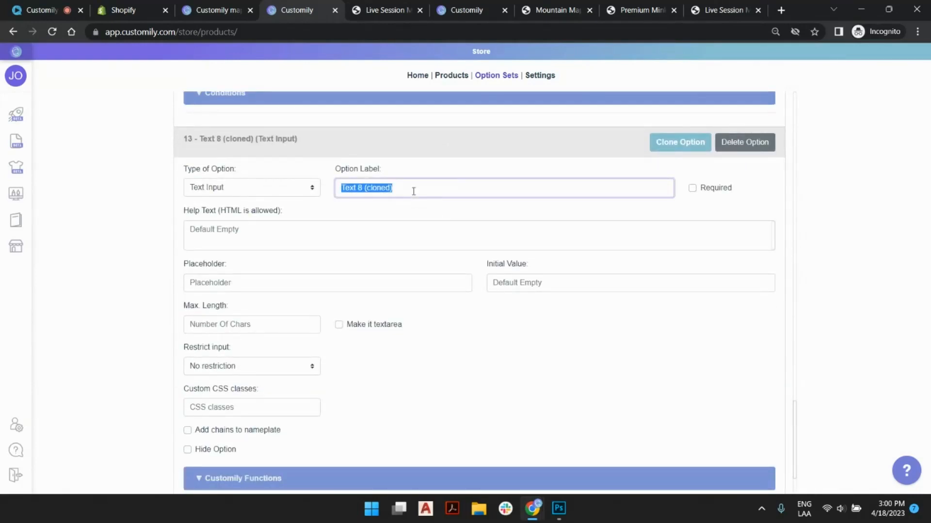
text(Type the )
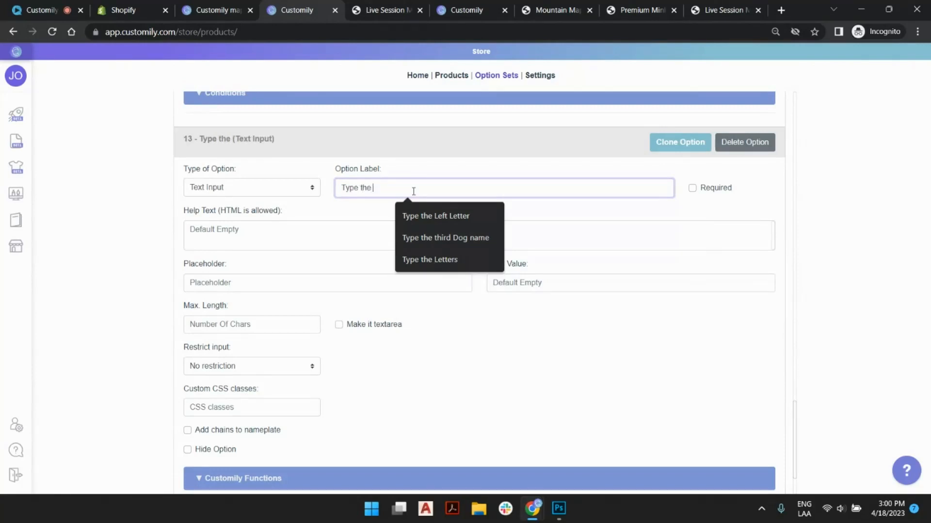
text(year)
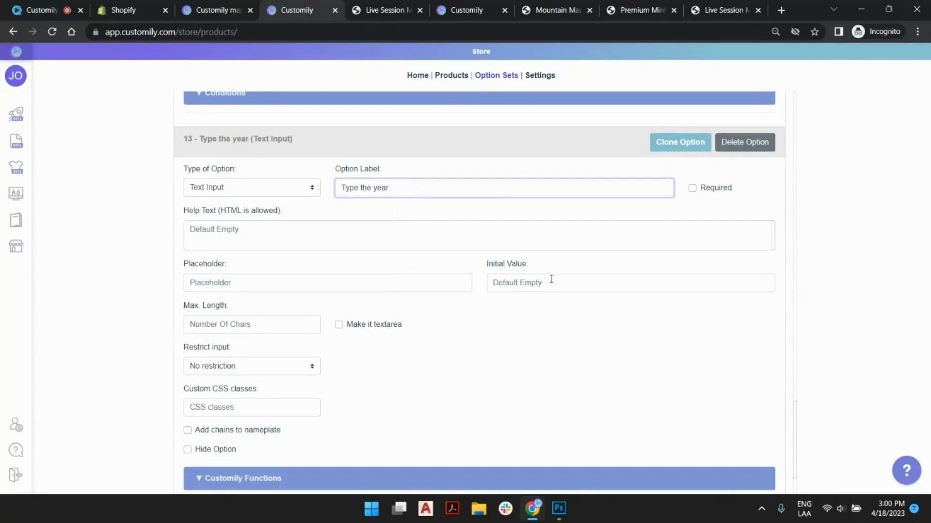
click(551, 280)
text(2012)
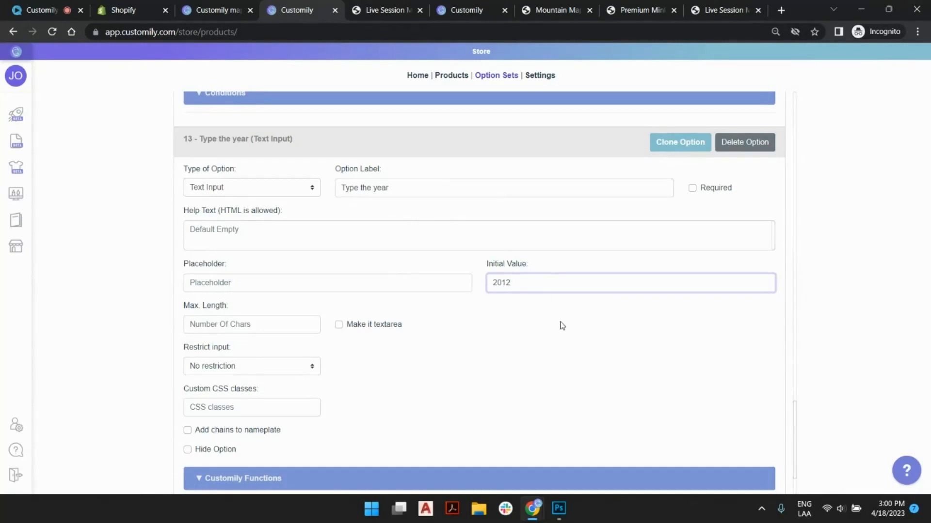
click(562, 325)
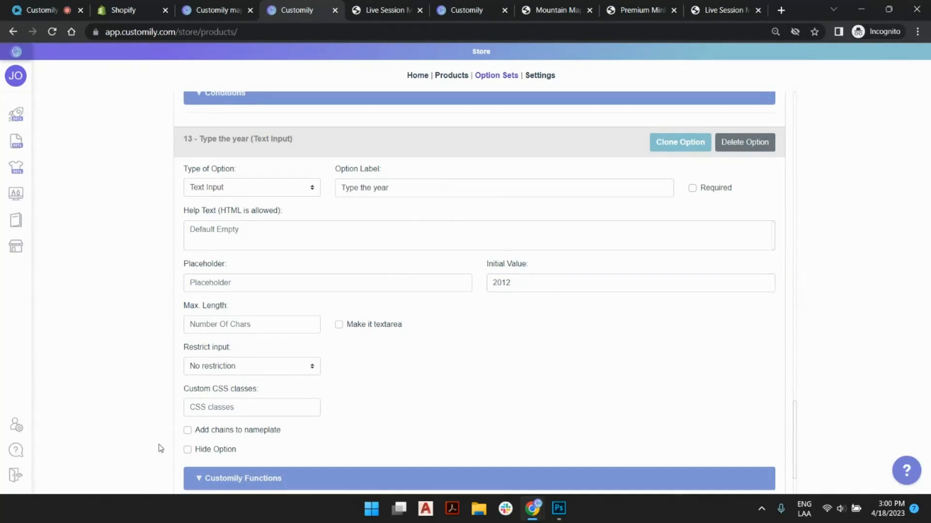
- Save the option set and return to the mountain map canvas product page in the store
scroll(270, 409, down, 2)
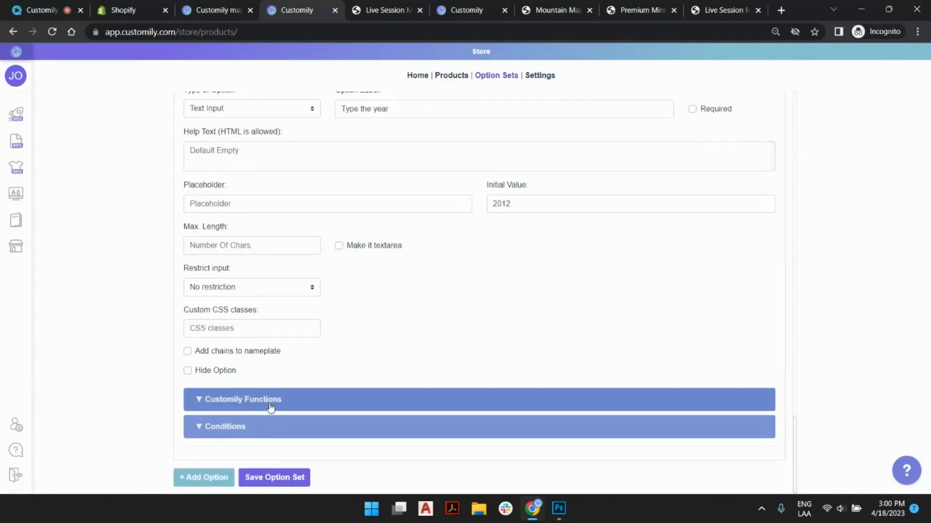
click(274, 482)
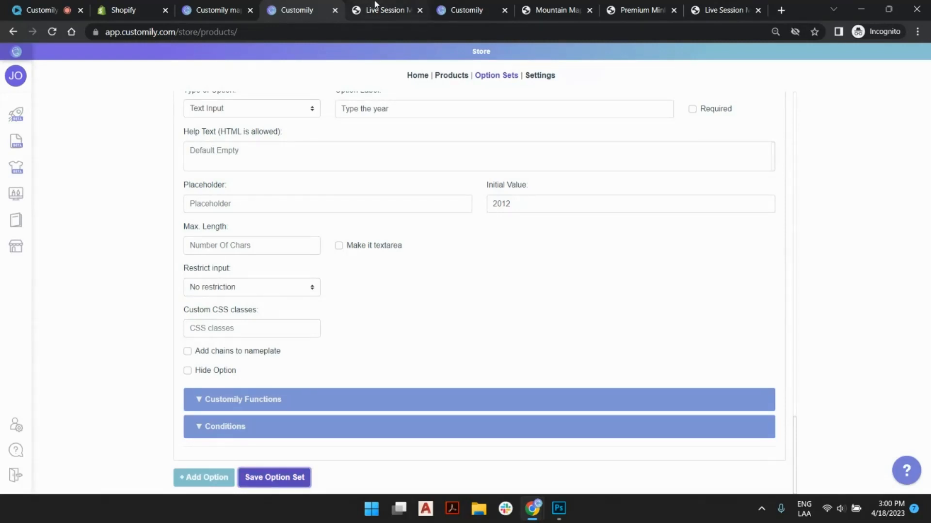
click(374, 6)
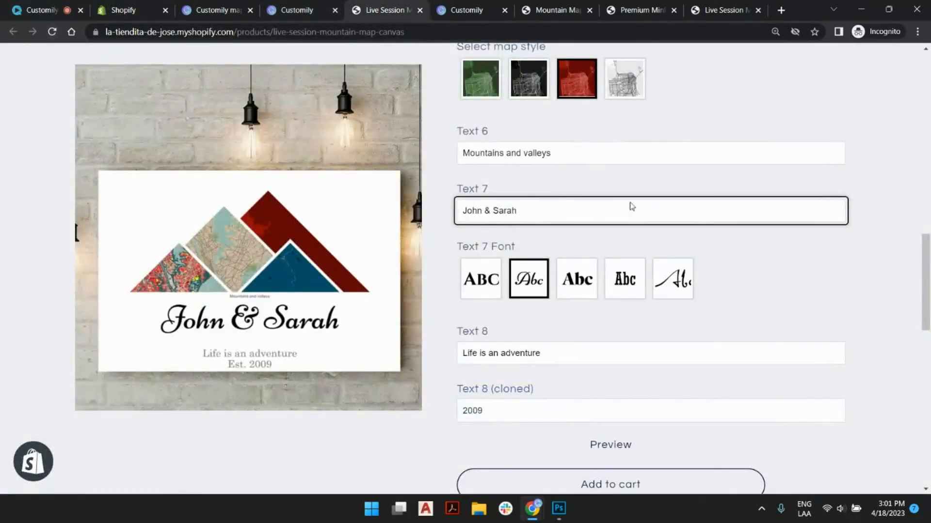
- Reload the mountain map canvas product page and review its updated personalization options
click(54, 32)
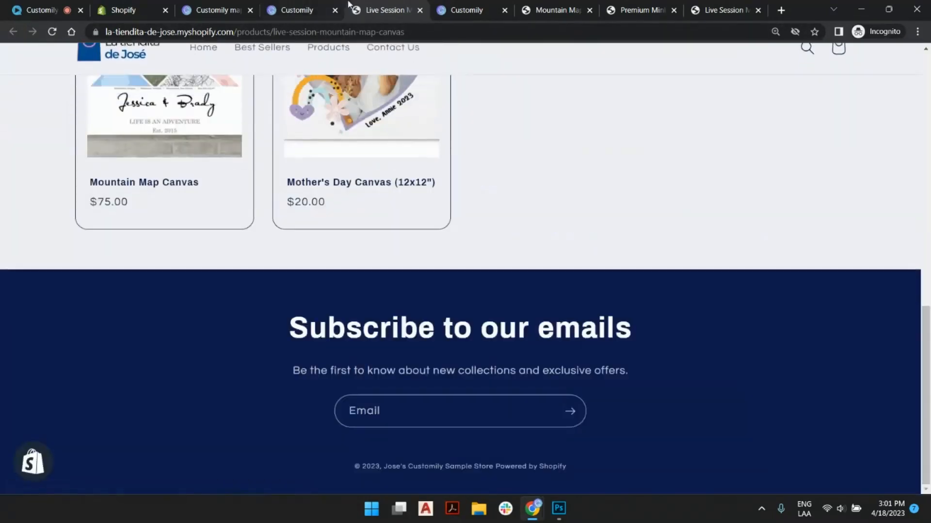
scroll(640, 260, up, 15)
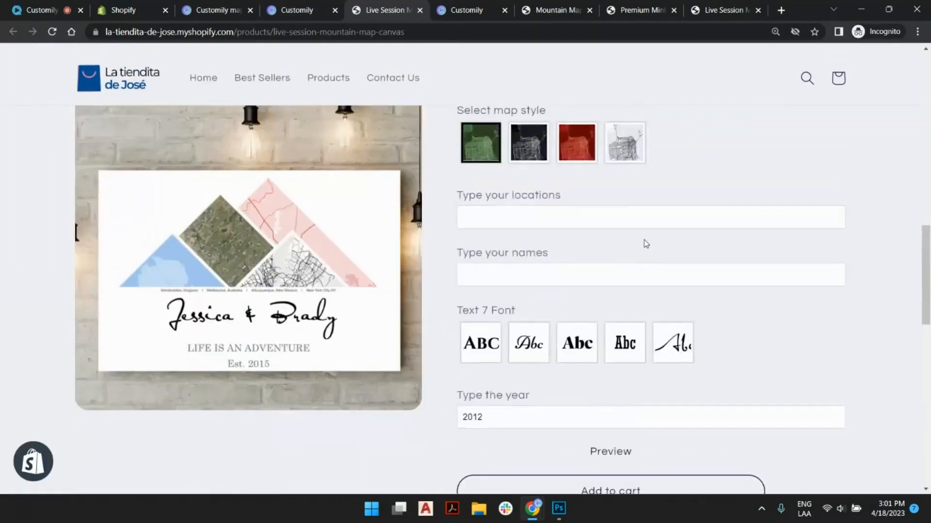
scroll(664, 201, down, 4)
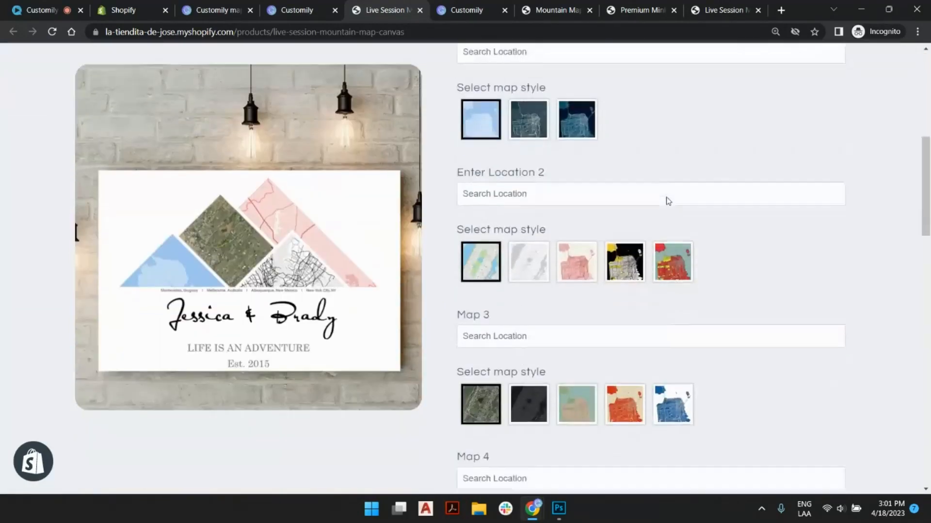
scroll(693, 215, down, 6)
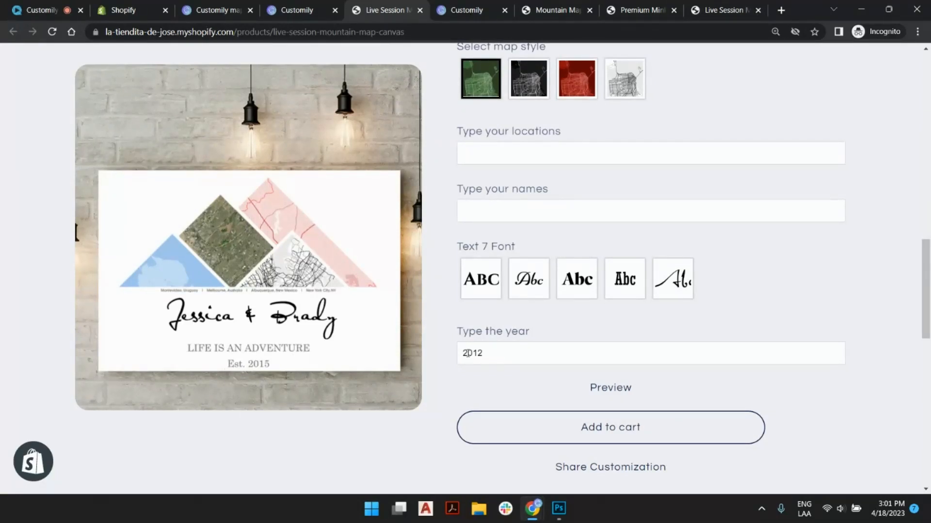
- Test the "Type the year" field by changing it to 2015, clearing it and entering 2012 to refresh the canvas preview
click(537, 354)
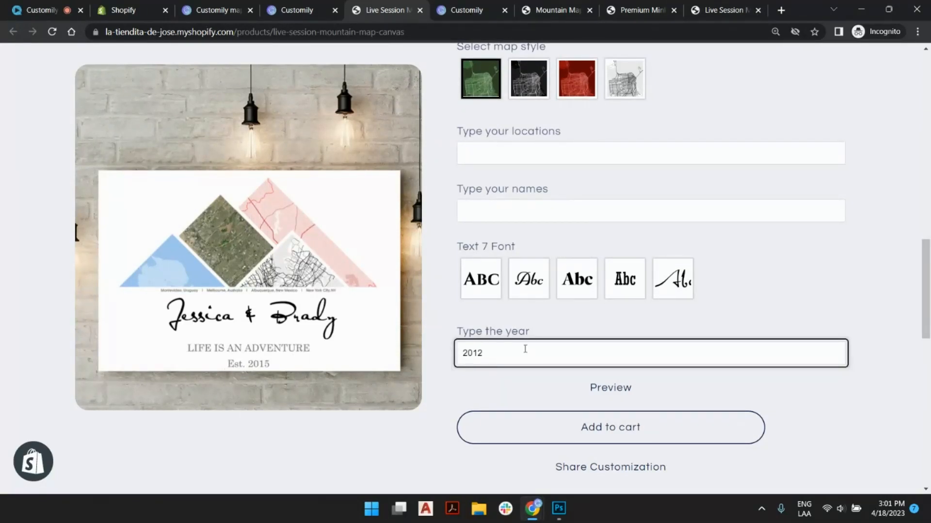
key(BackSpace)
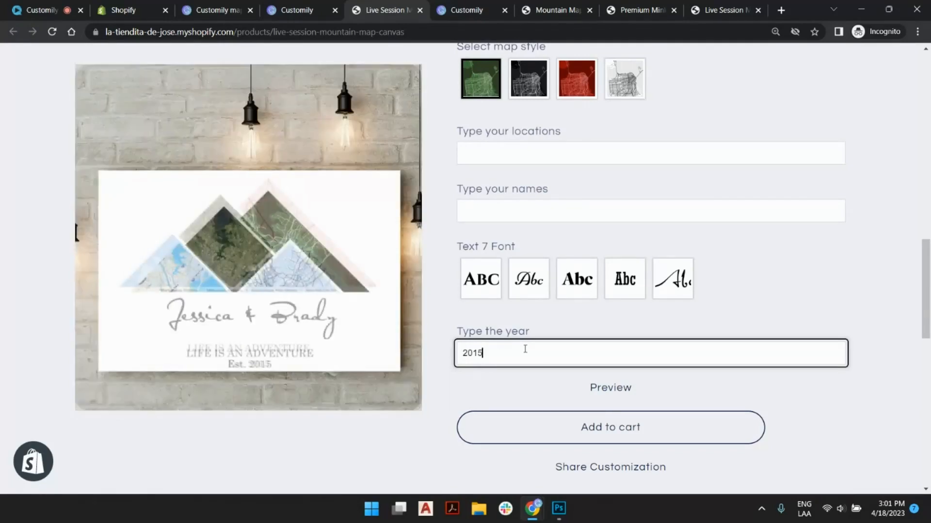
key(BackSpace)
key(BackSpace)
key(BackSpace)
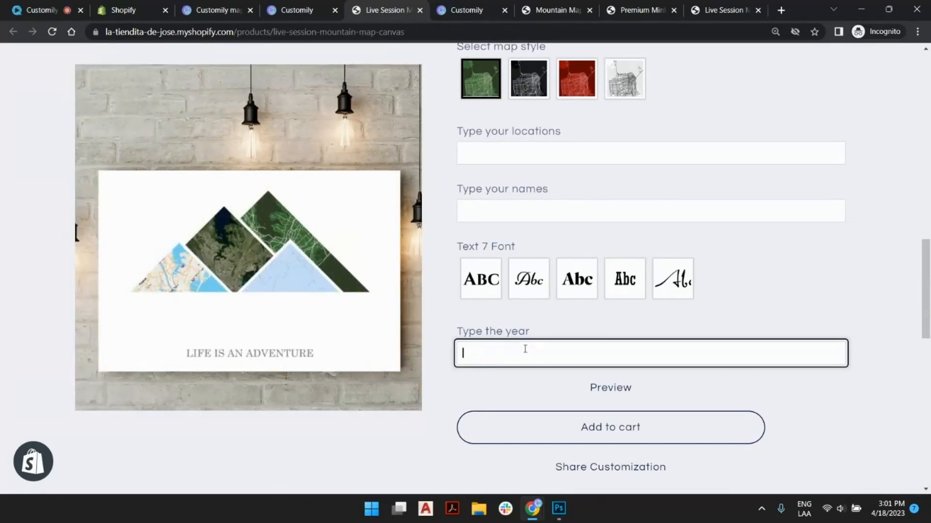
text(2012)
click(431, 299)
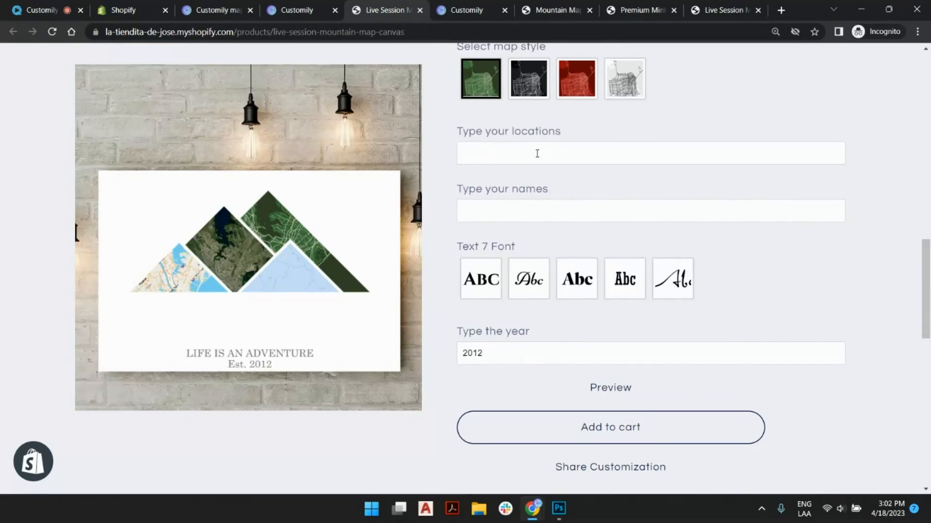
- In Customily, limit "Type the year" to 4 characters and only numbers (no spaces), save the option set and return to the product page
click(293, 11)
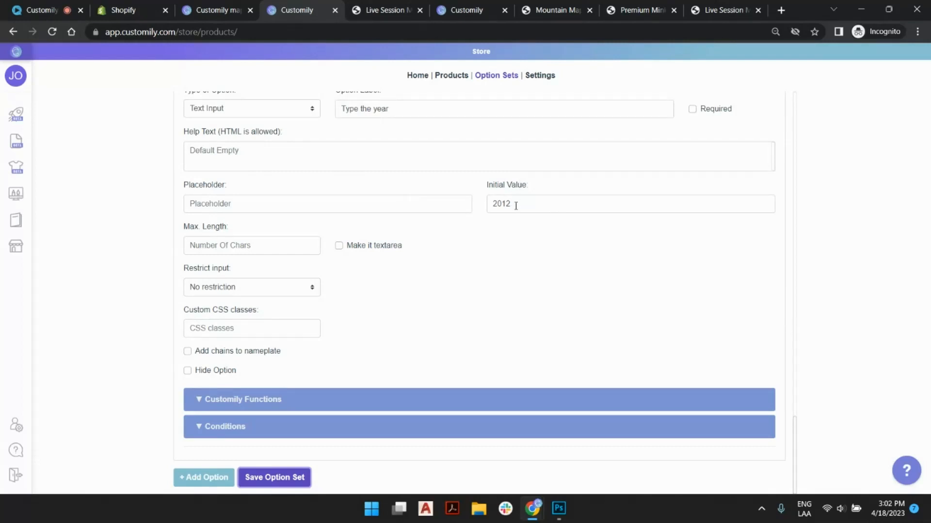
click(249, 244)
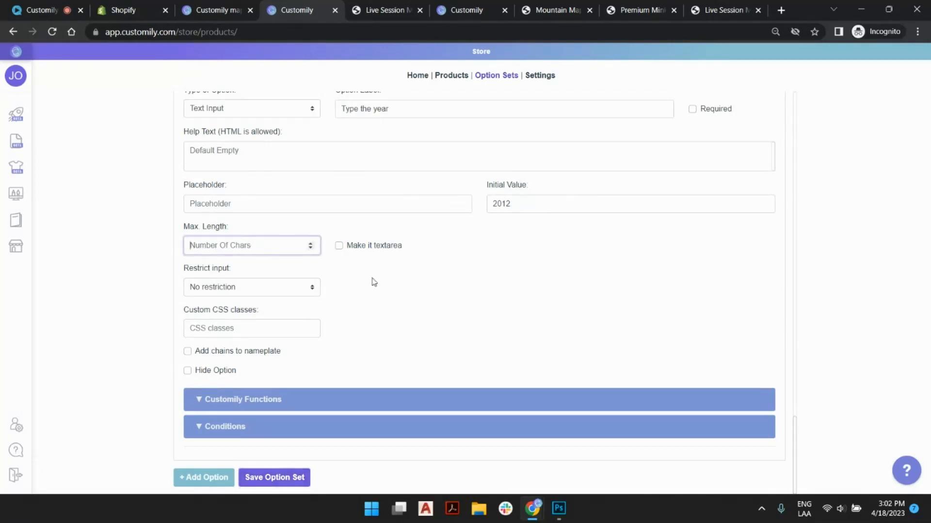
text(4)
click(253, 291)
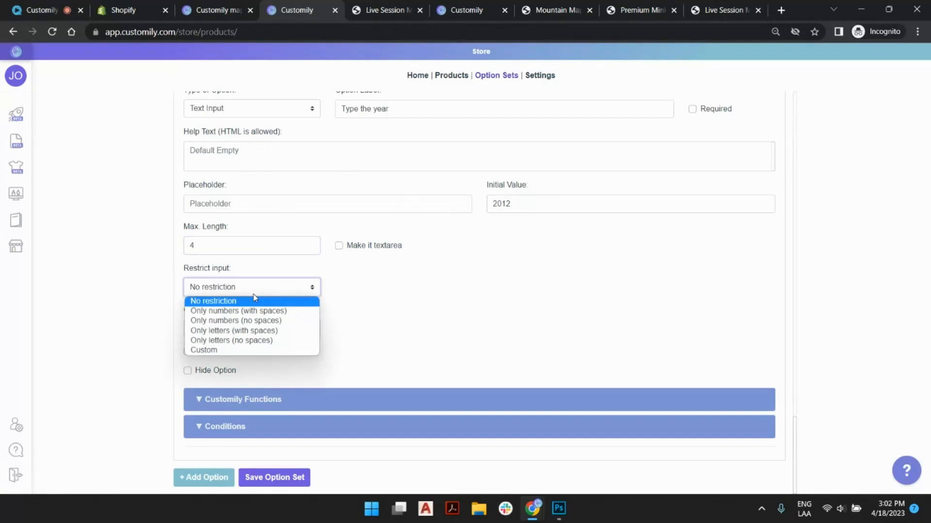
click(263, 322)
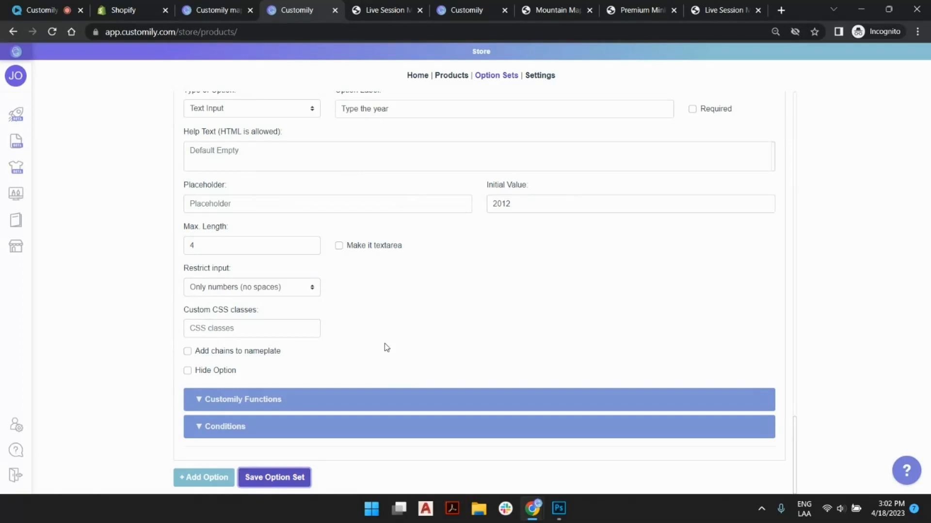
click(382, 8)
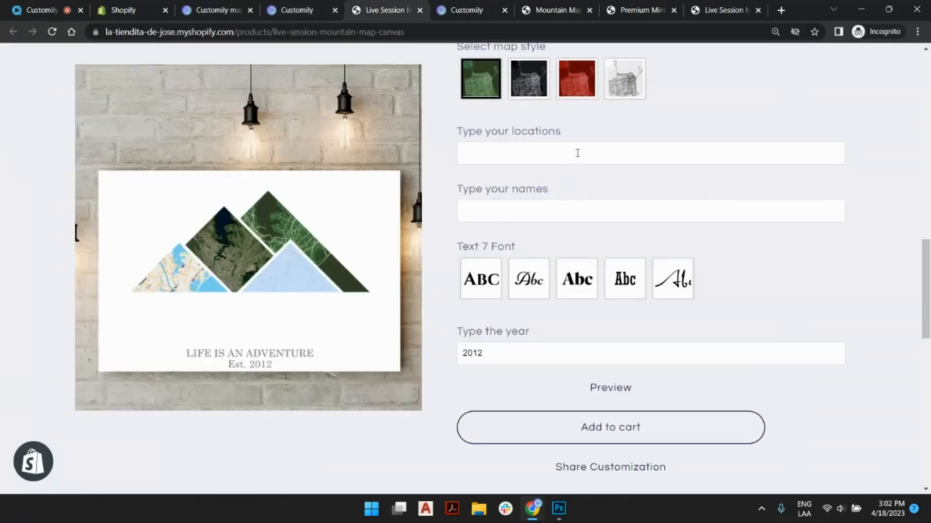